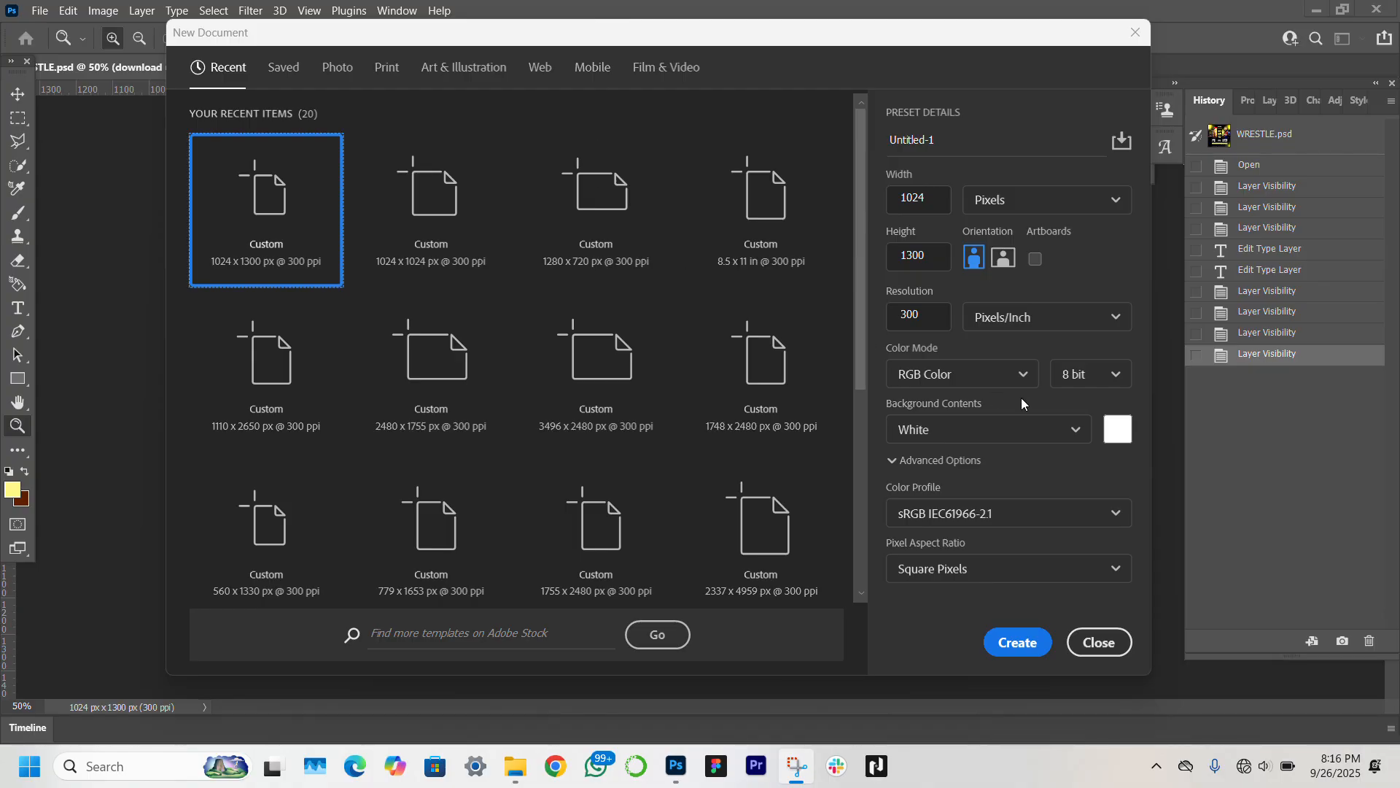
# Create a white 1024 x 1300 px, 300 ppi document and place the wrestling images into it, committing the WWE Raw logo first.
pyautogui.click(1018, 644)
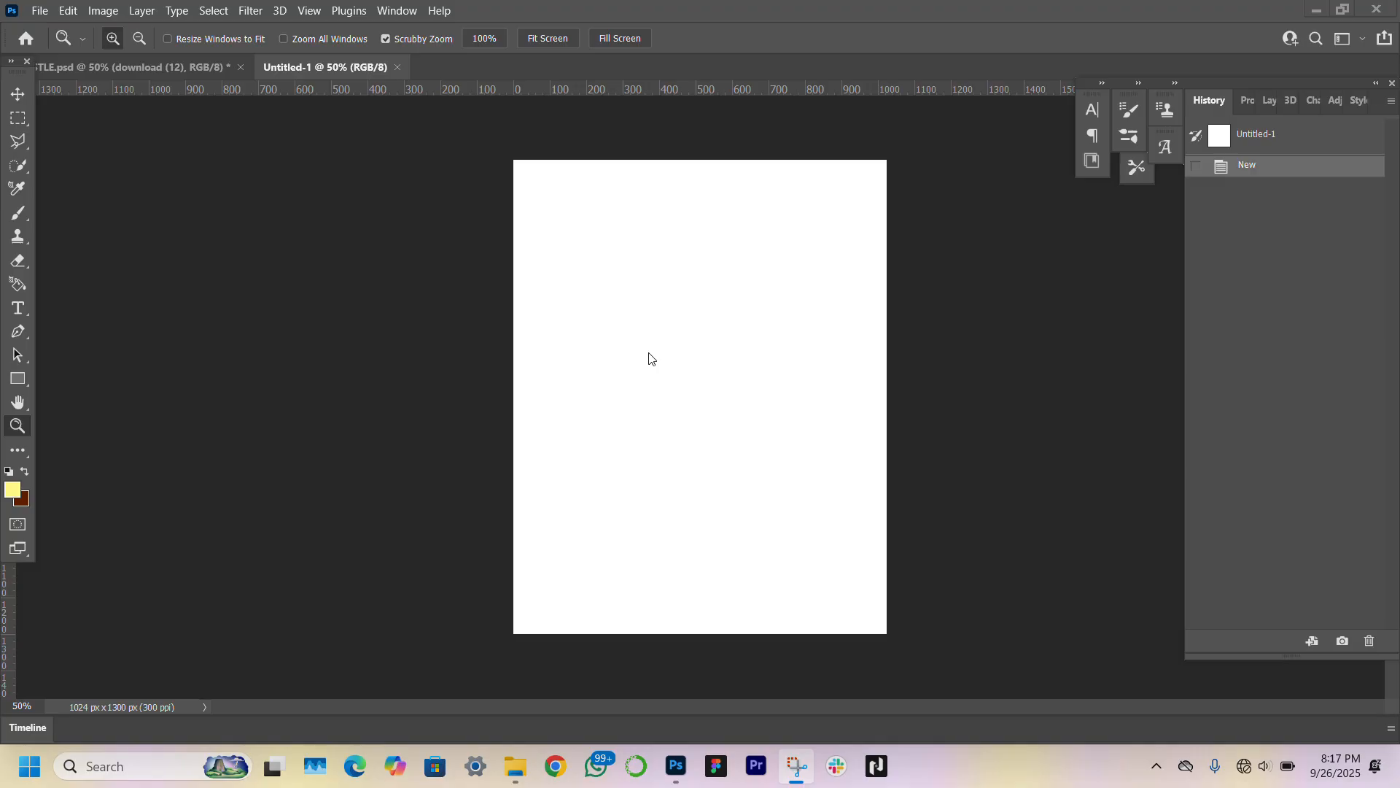
pyautogui.click(521, 745)
pyautogui.moveTo(846, 316); pyautogui.dragTo(523, 140)
pyautogui.moveTo(663, 197); pyautogui.dragTo(606, 372)
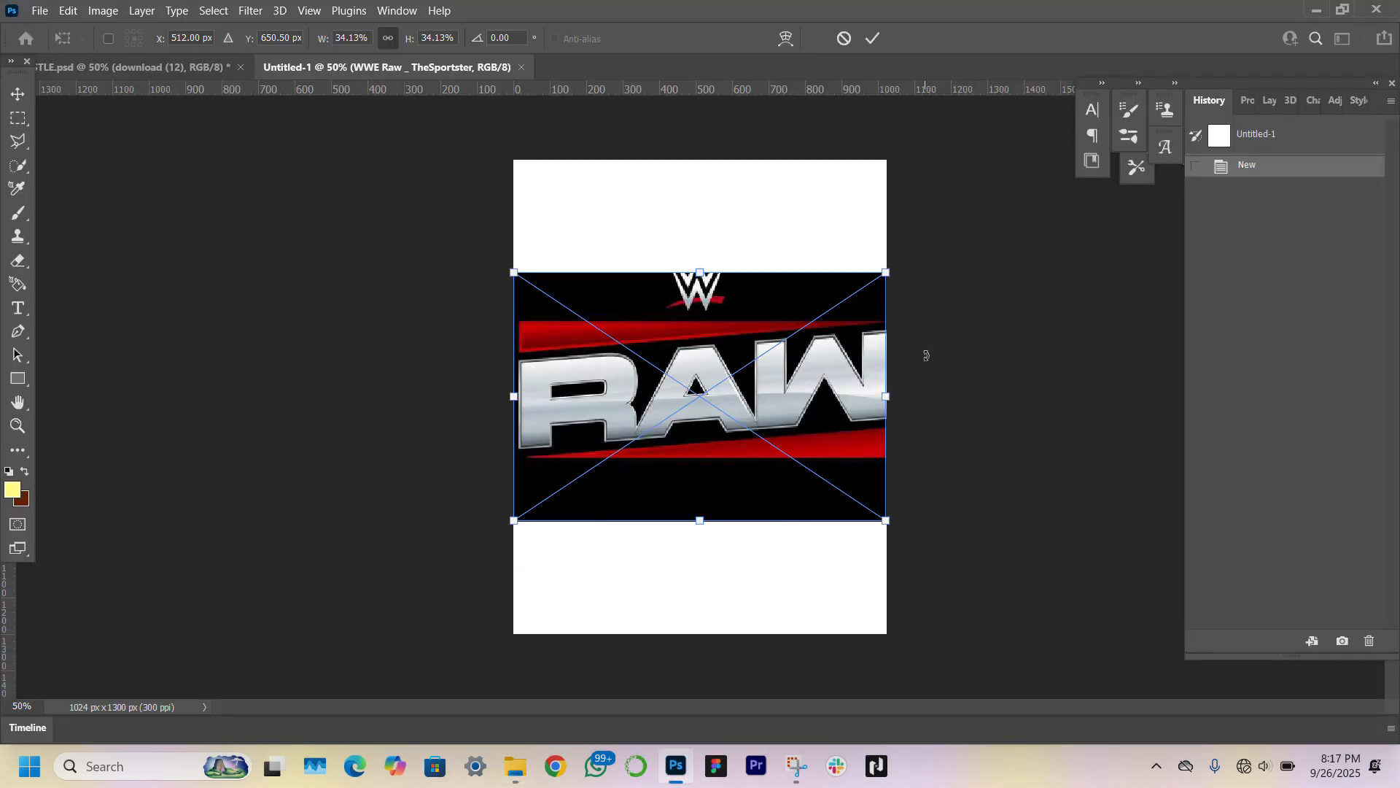
pyautogui.moveTo(882, 394); pyautogui.dragTo(720, 192)
pyautogui.press('Return')
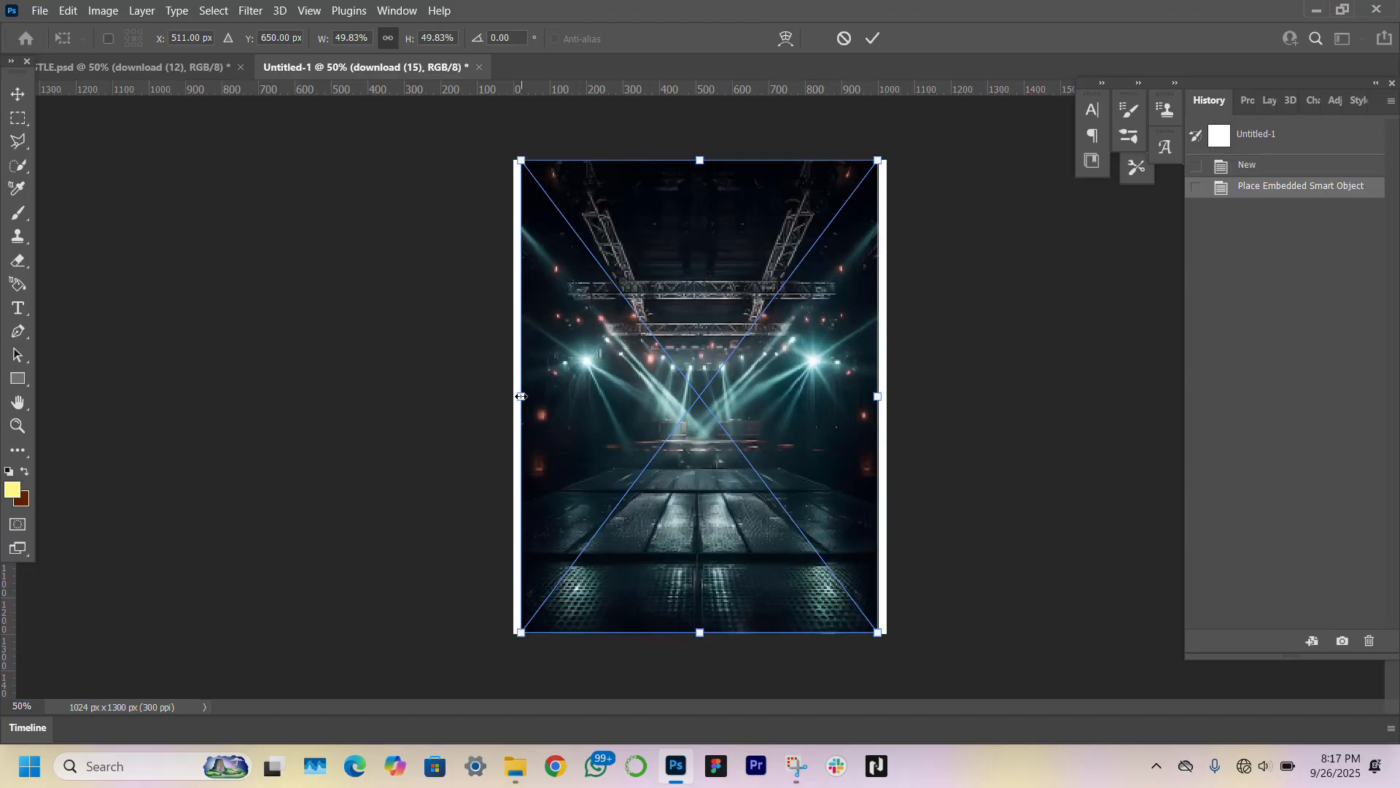
# Enlarge the placed arena stage image on both sides so it covers the whole canvas, and commit it.
pyautogui.moveTo(521, 396); pyautogui.dragTo(502, 396)
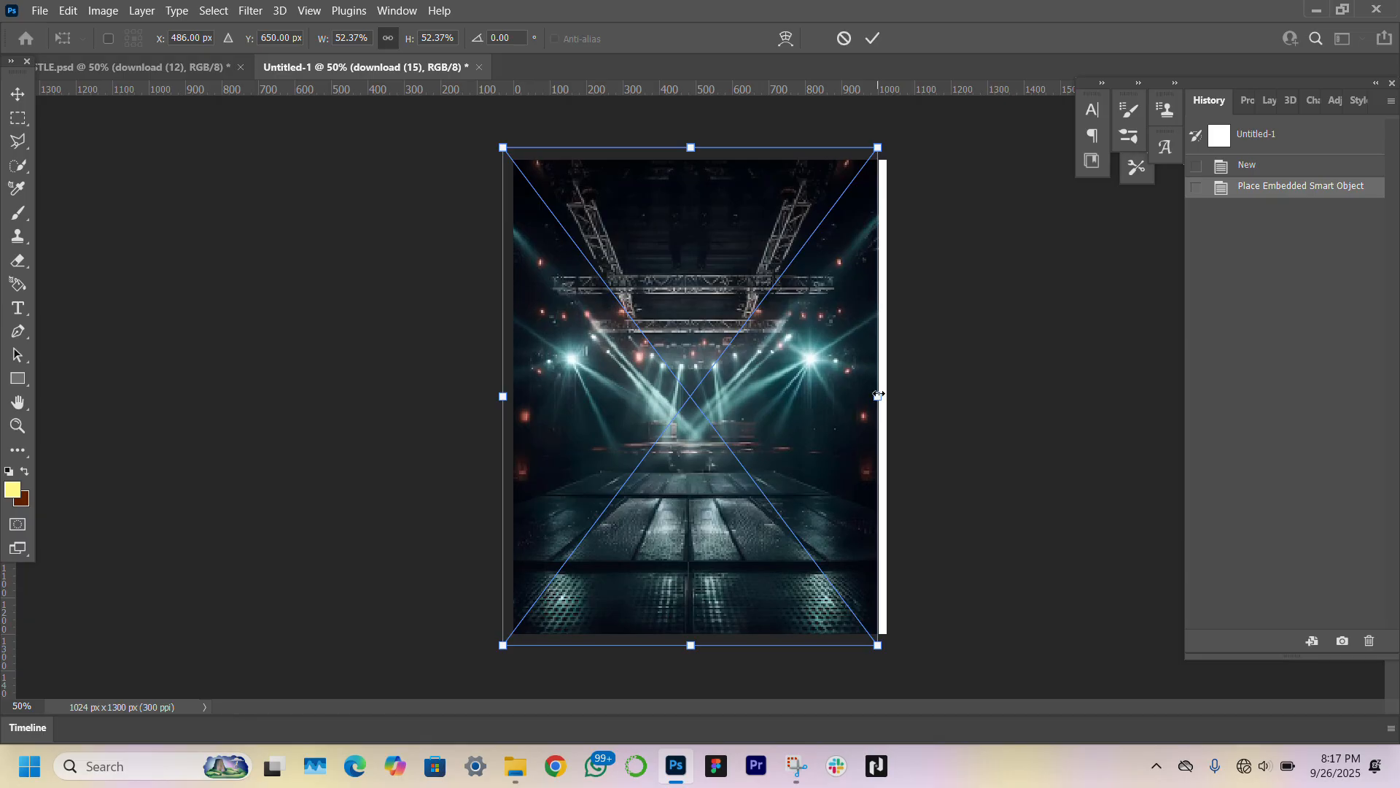
pyautogui.moveTo(879, 393); pyautogui.dragTo(885, 397)
pyautogui.press('Return')
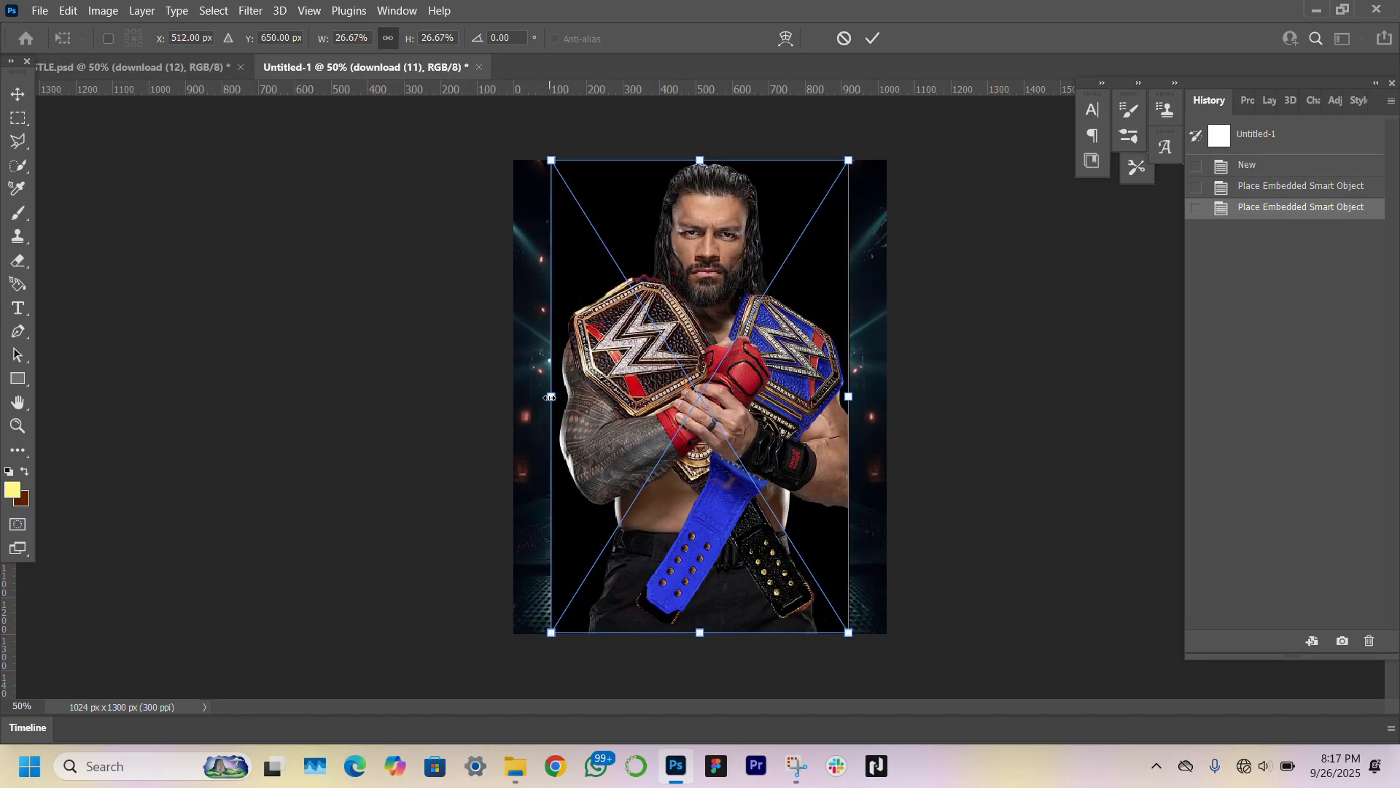
# Scale the long-haired wrestler to 20.35% on the canvas's right half, and scale the red-capped wrestler to 17.25%.
pyautogui.moveTo(550, 395); pyautogui.dragTo(622, 396)
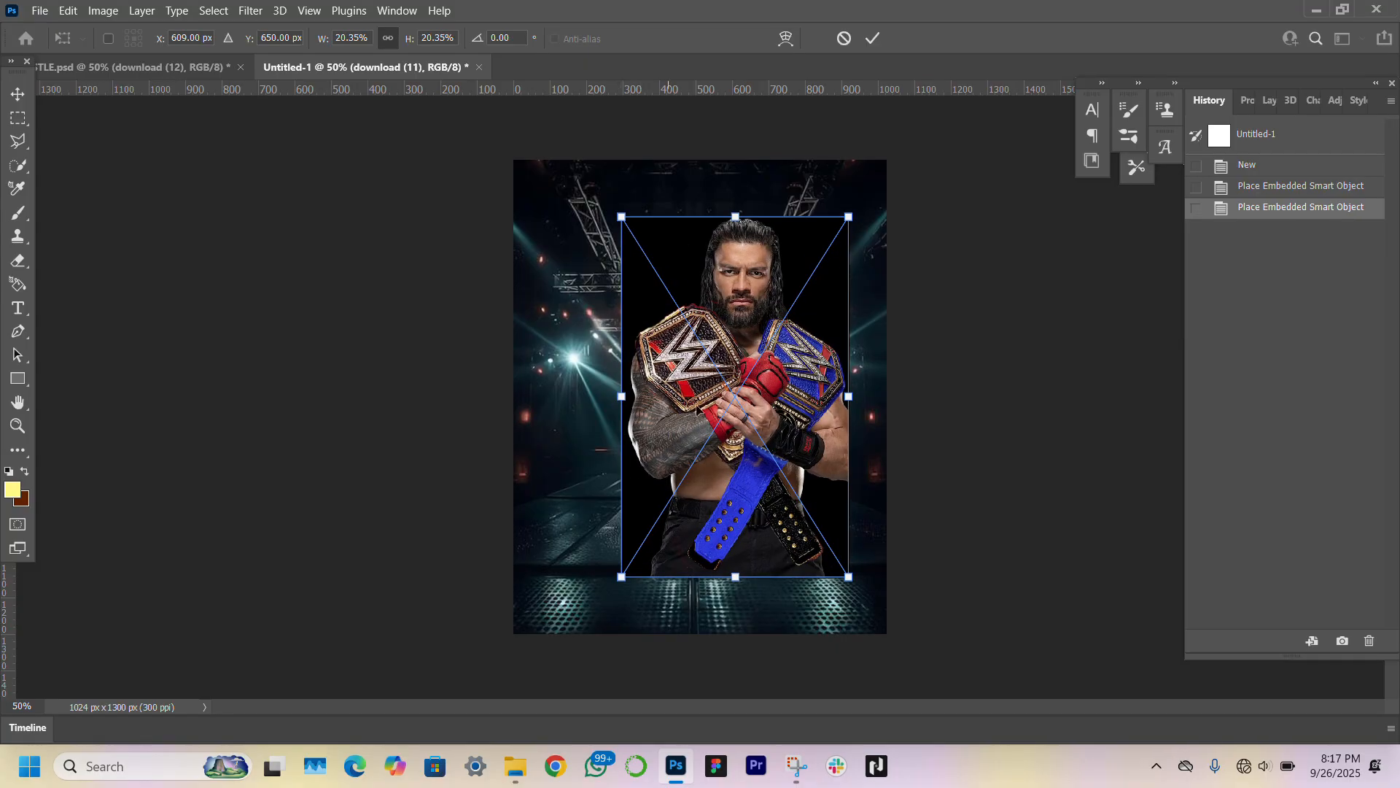
pyautogui.moveTo(744, 412); pyautogui.dragTo(769, 412)
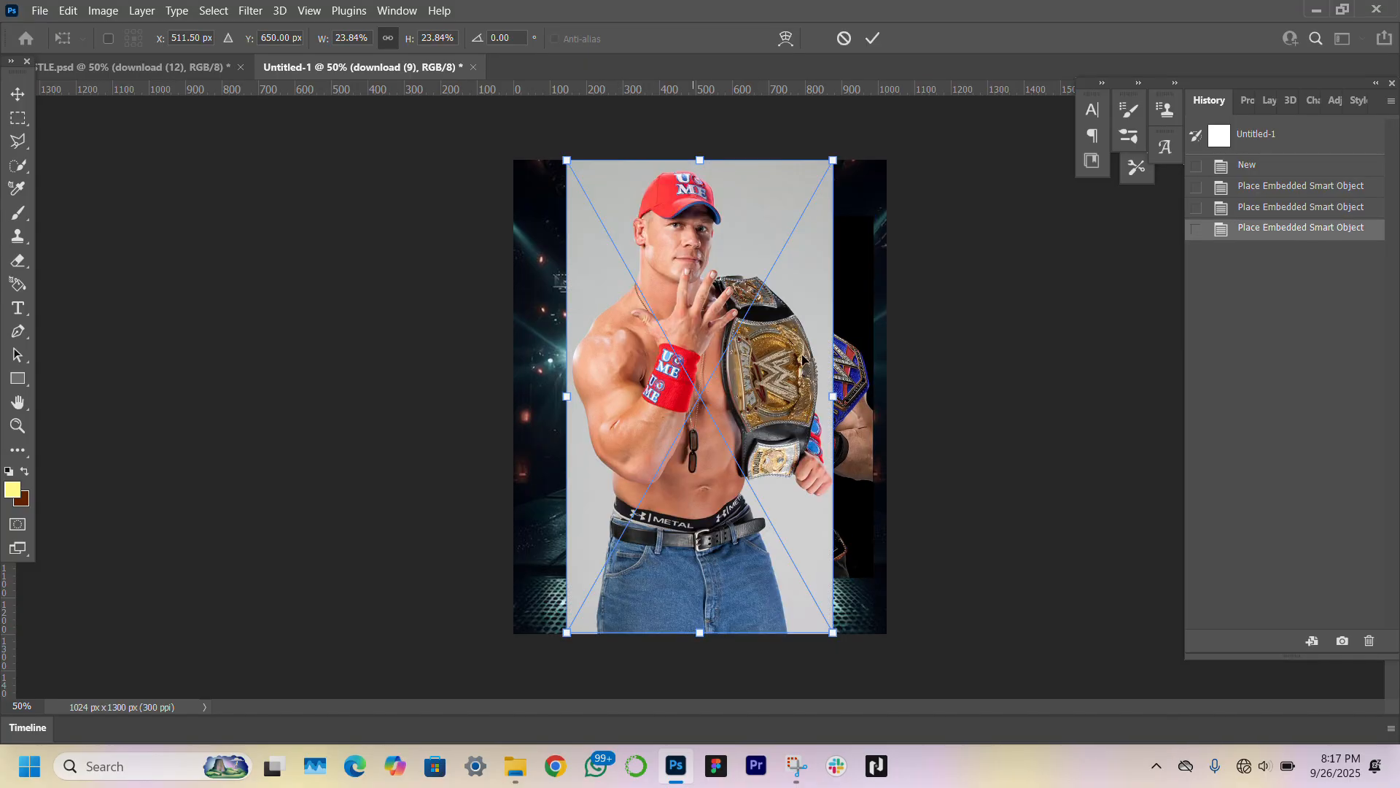
pyautogui.moveTo(827, 398); pyautogui.dragTo(763, 399)
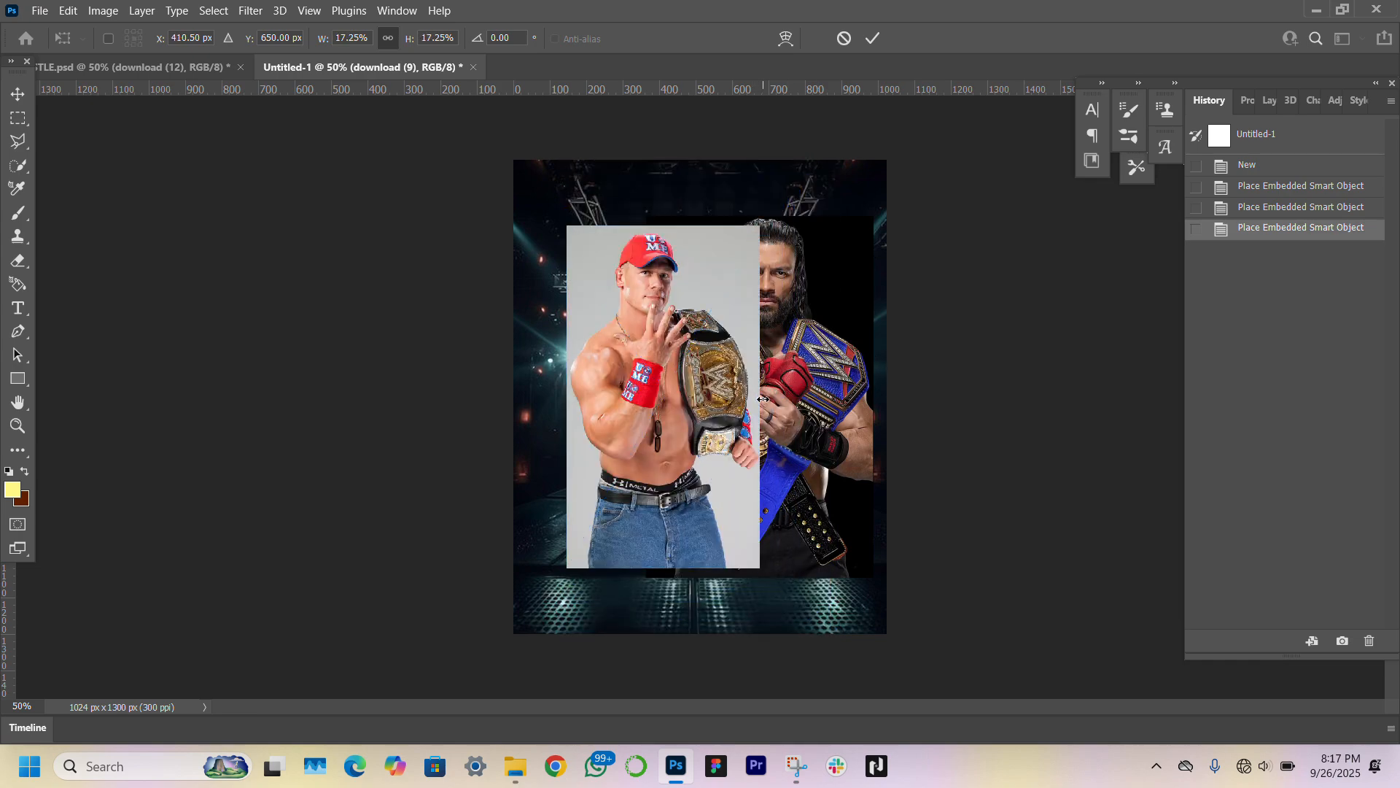
pyautogui.press('Return')
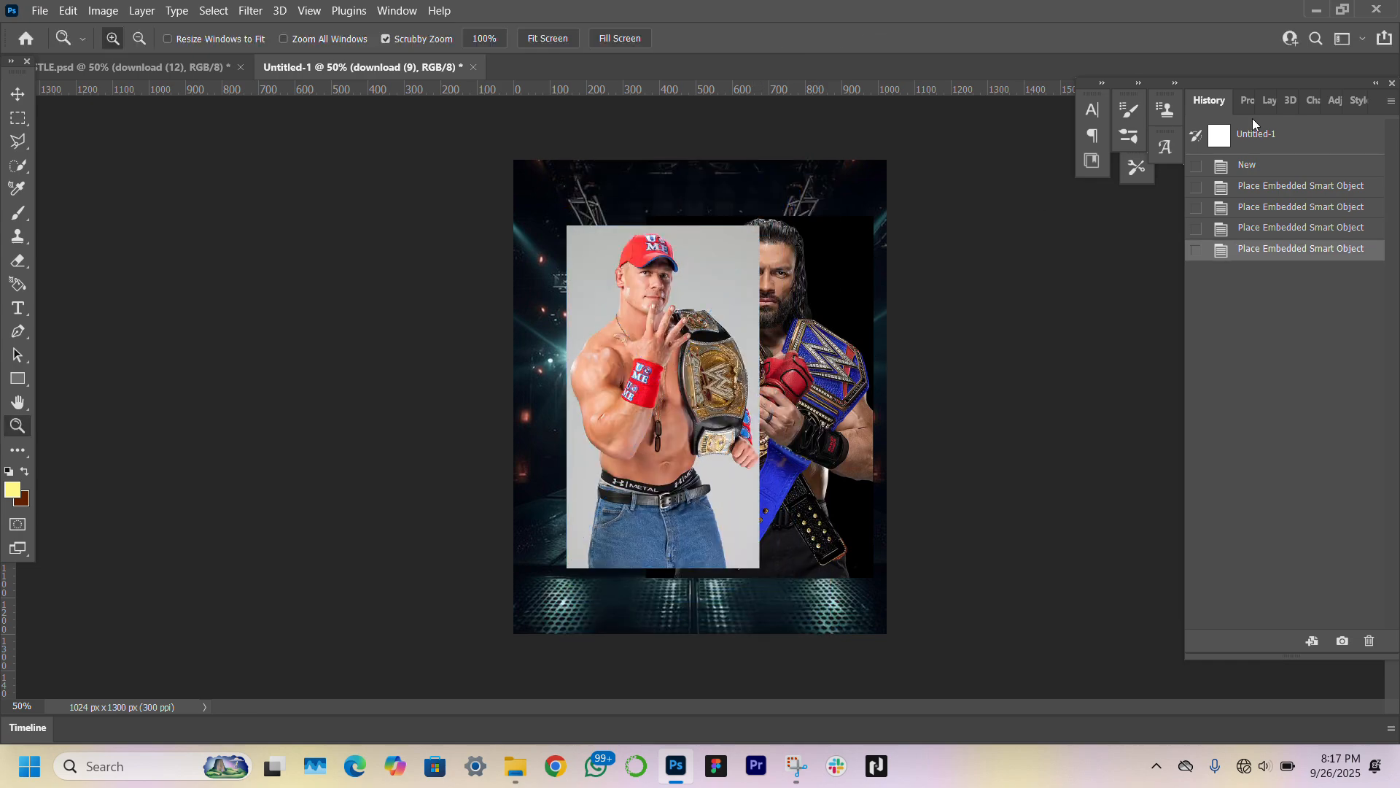
# Apply Camera Raw to the red-capped wrestler: exposure +0.40, contrast +58, highlights -19, shadows -20, whites -17, blacks -14, texture +29, clarity +15, dehaze +7.
pyautogui.click(1269, 100)
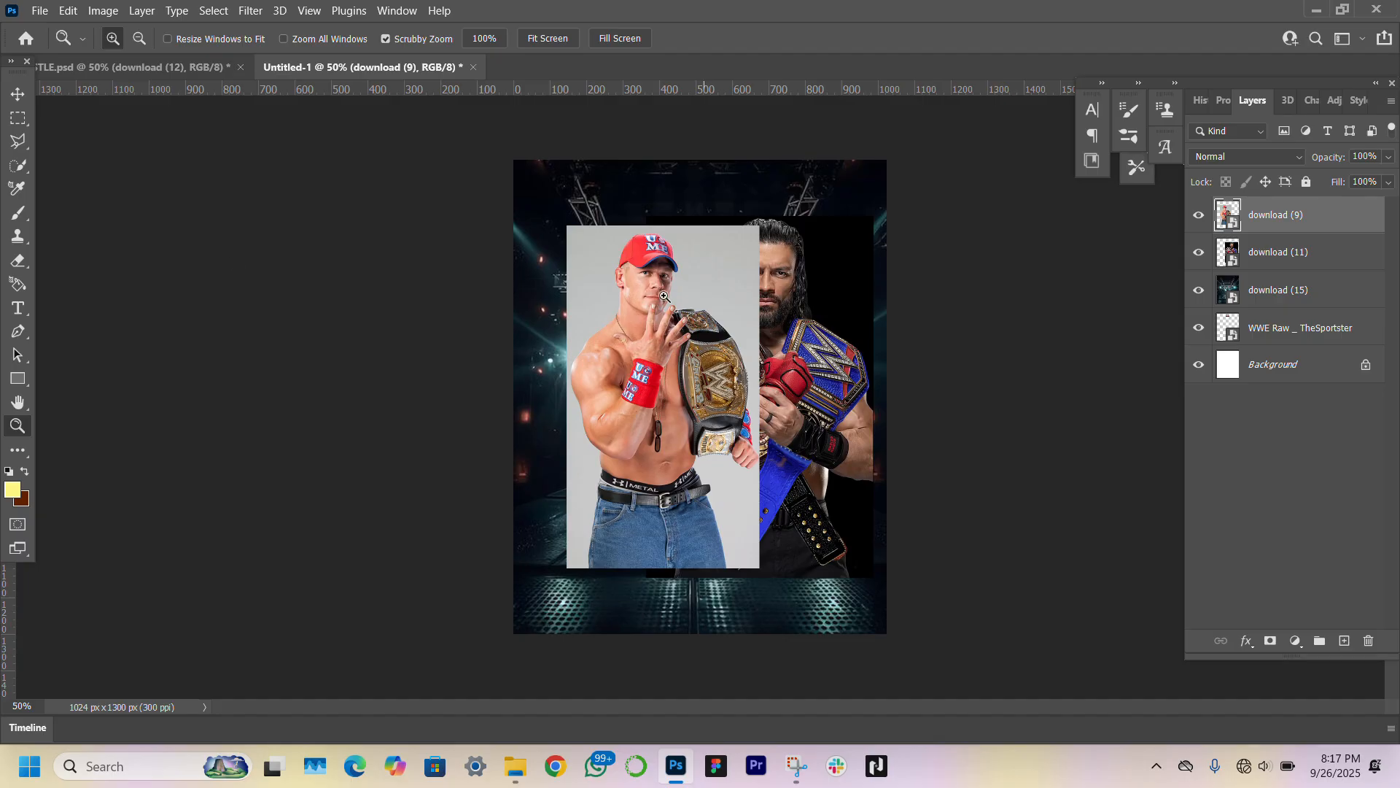
pyautogui.click(14, 96)
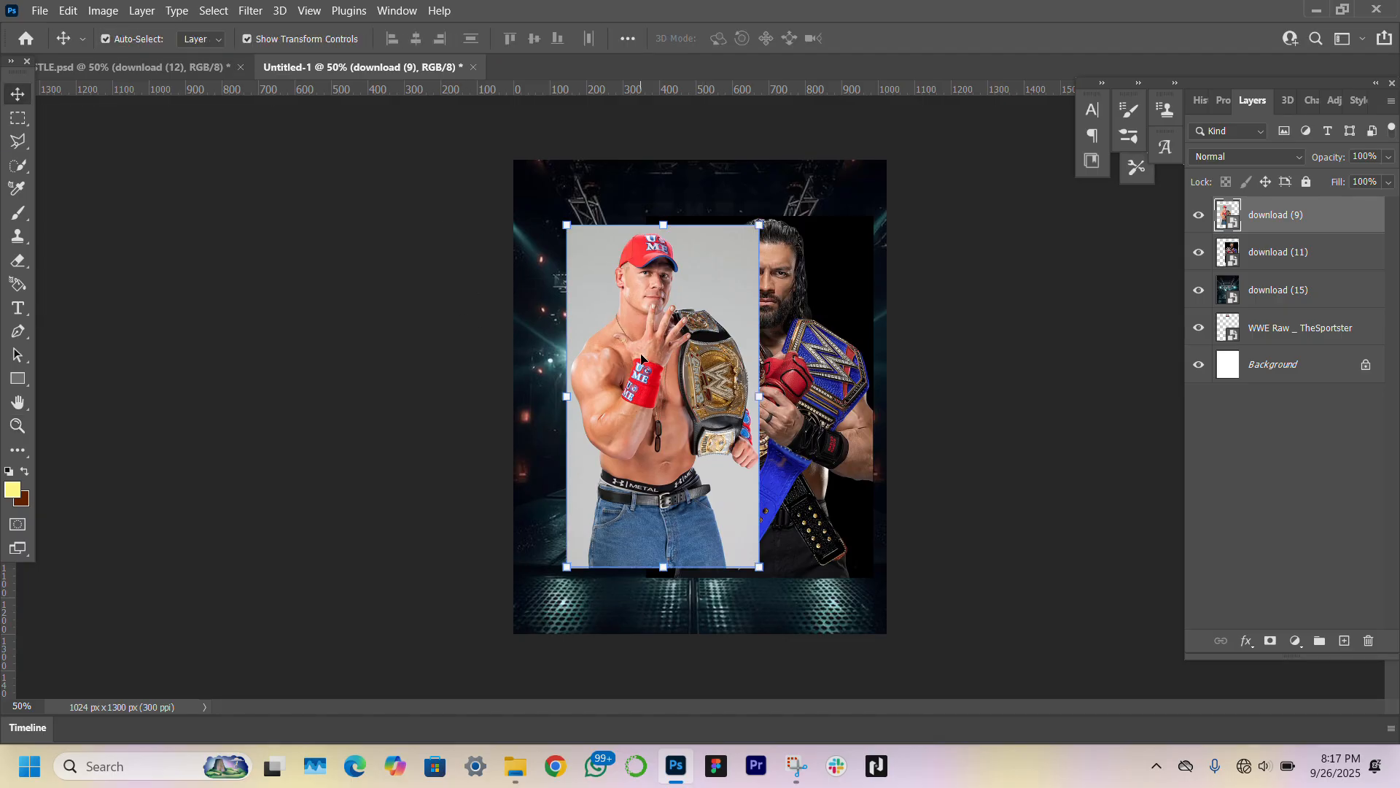
pyautogui.click(250, 10)
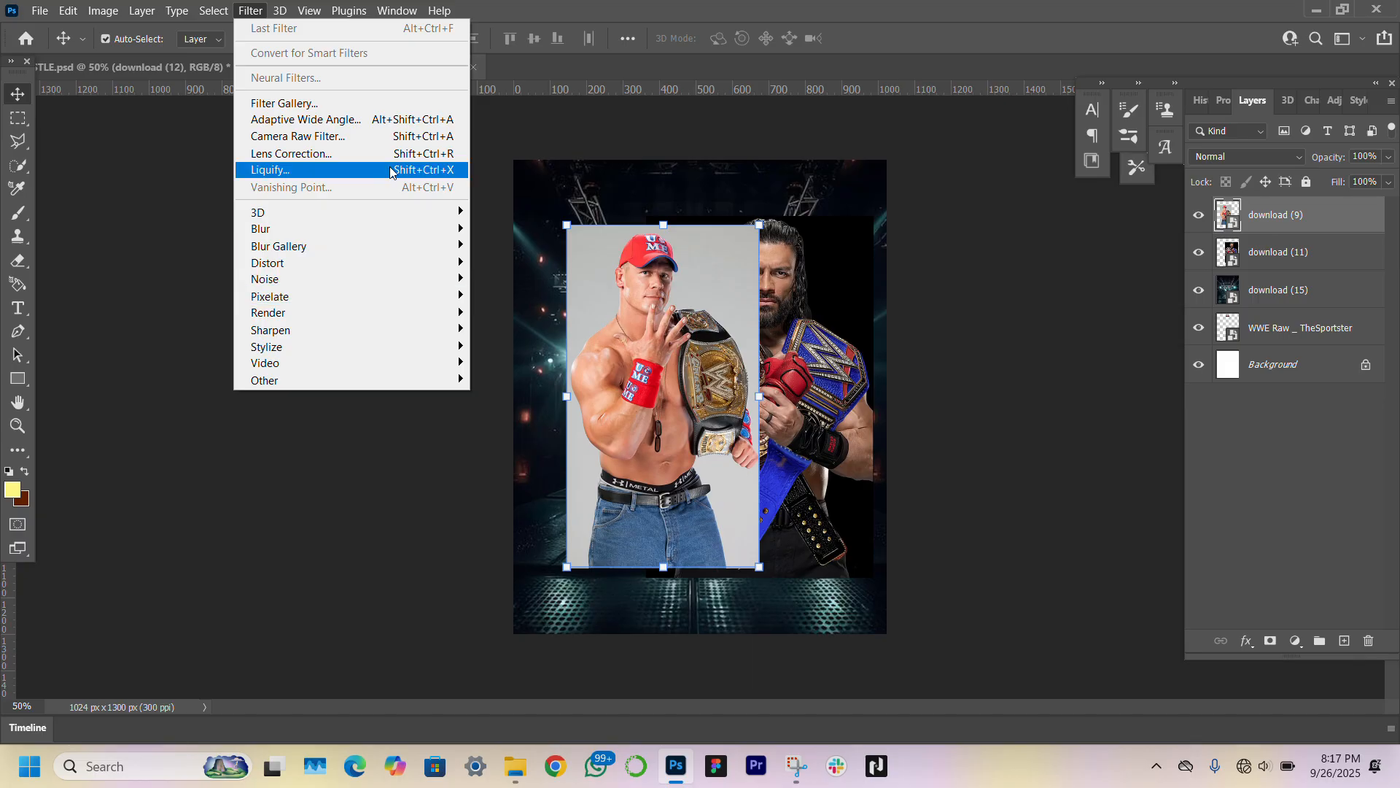
pyautogui.click(420, 139)
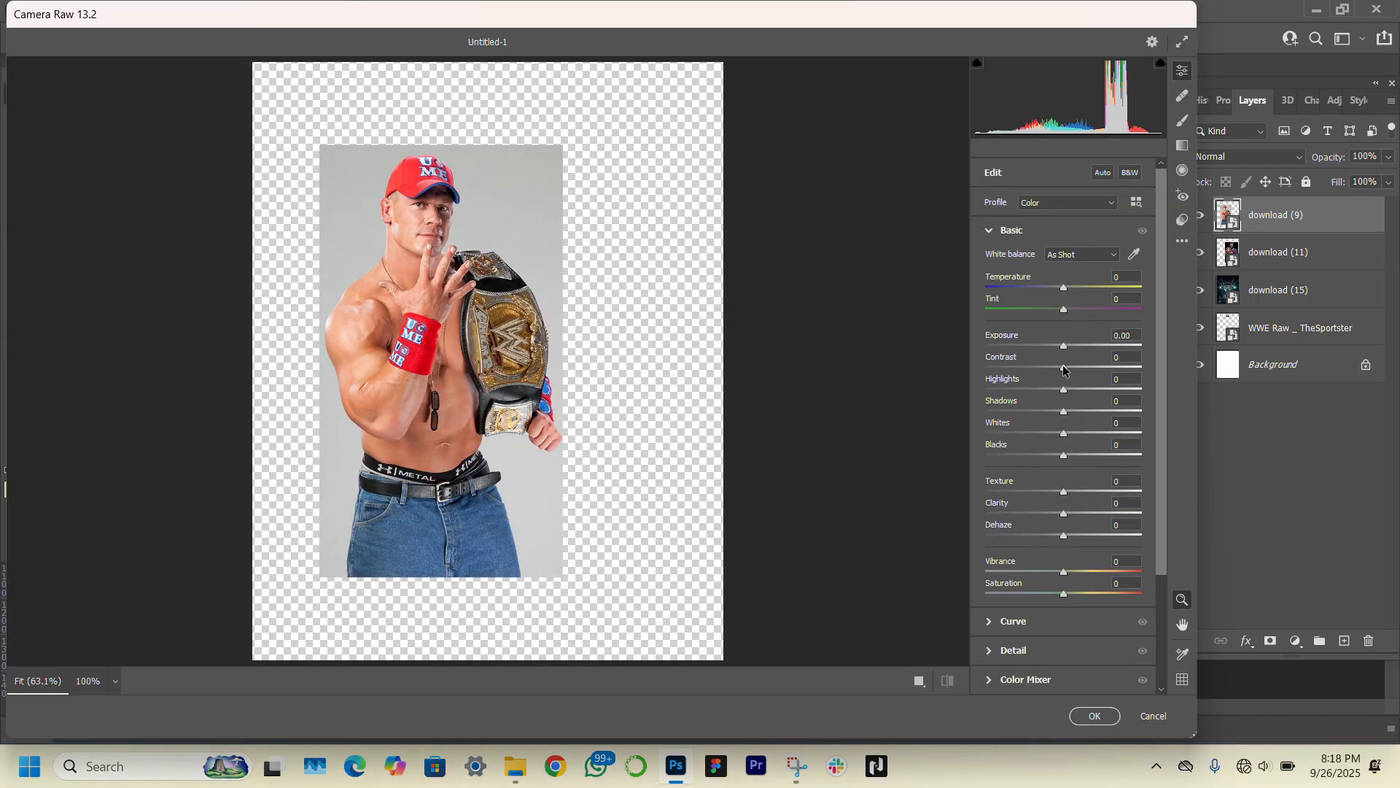
pyautogui.moveTo(1065, 371); pyautogui.dragTo(1069, 537)
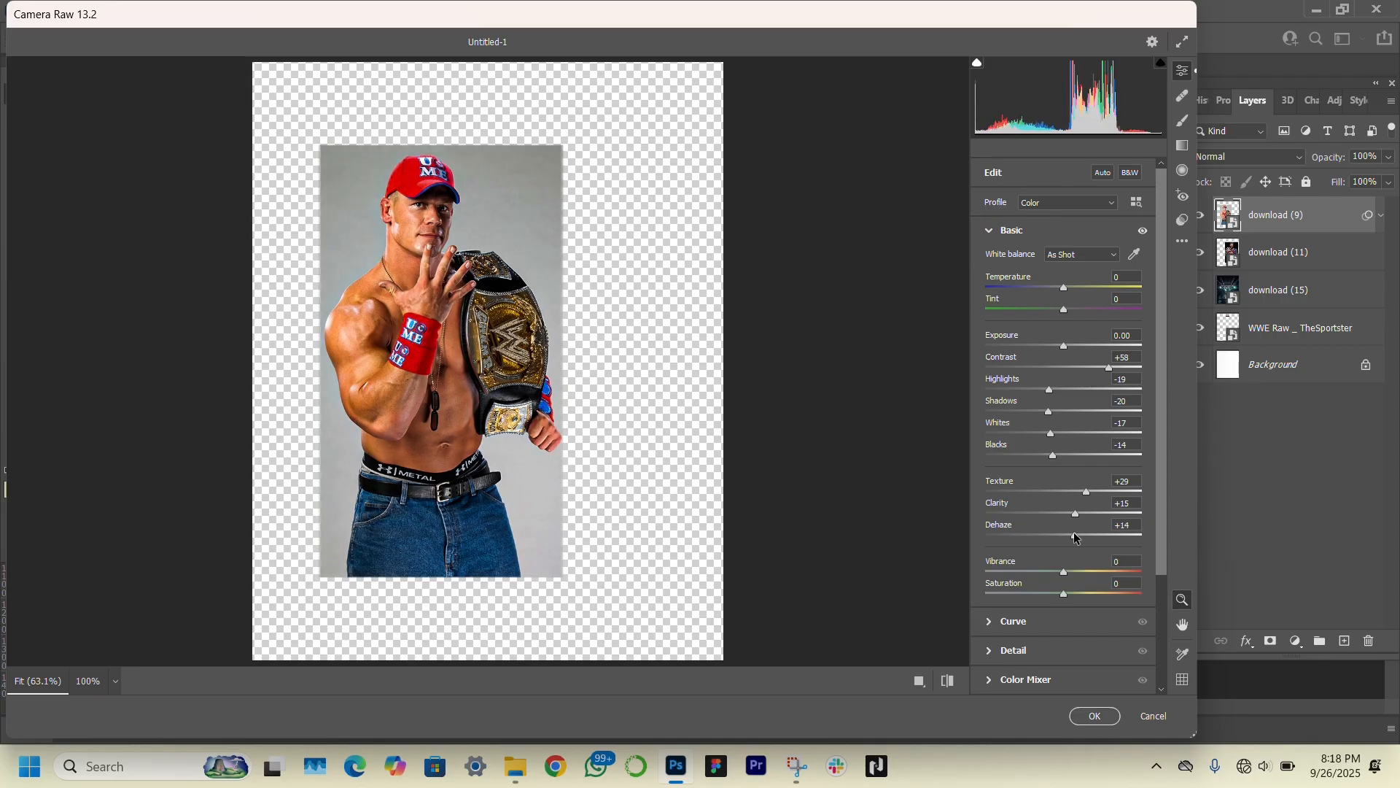
pyautogui.moveTo(1063, 349); pyautogui.dragTo(1069, 355)
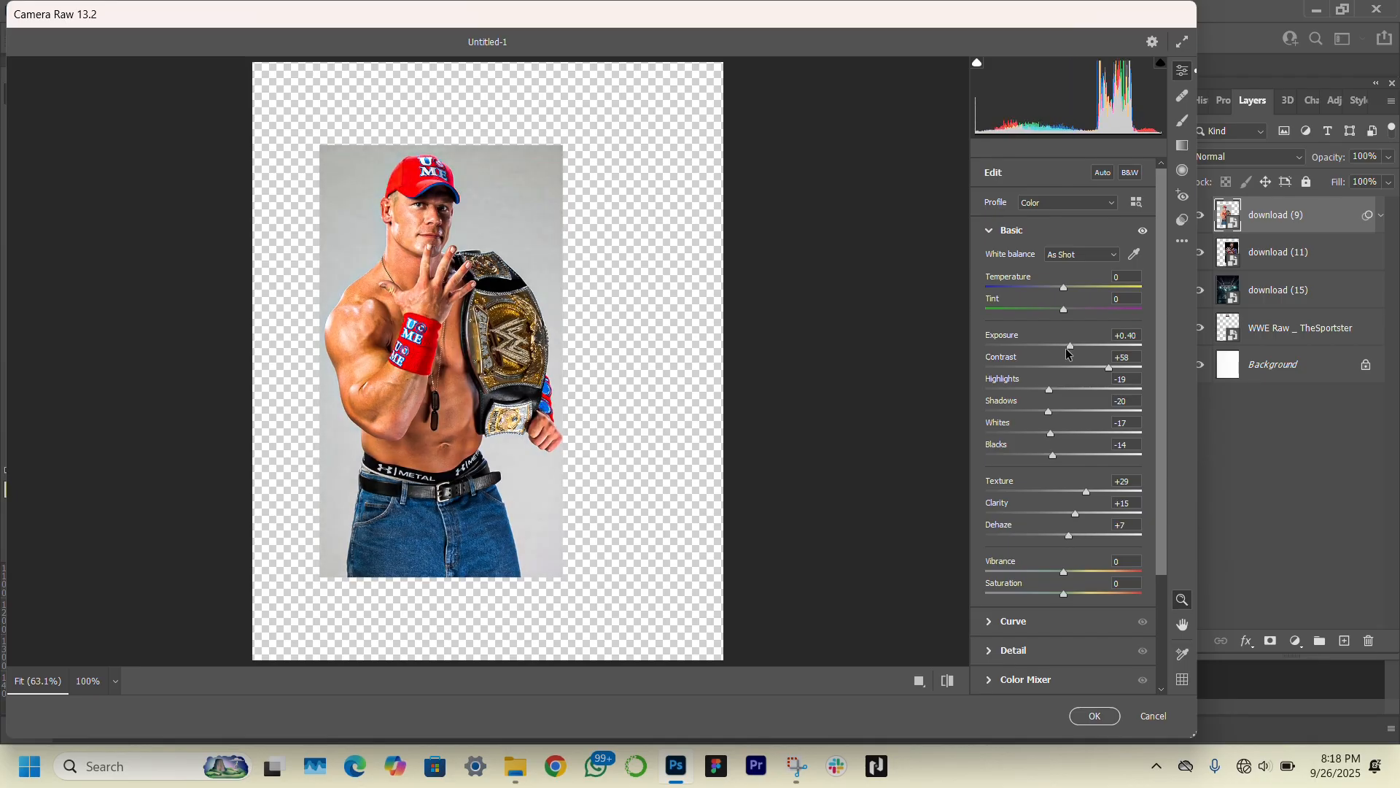
pyautogui.click(1088, 722)
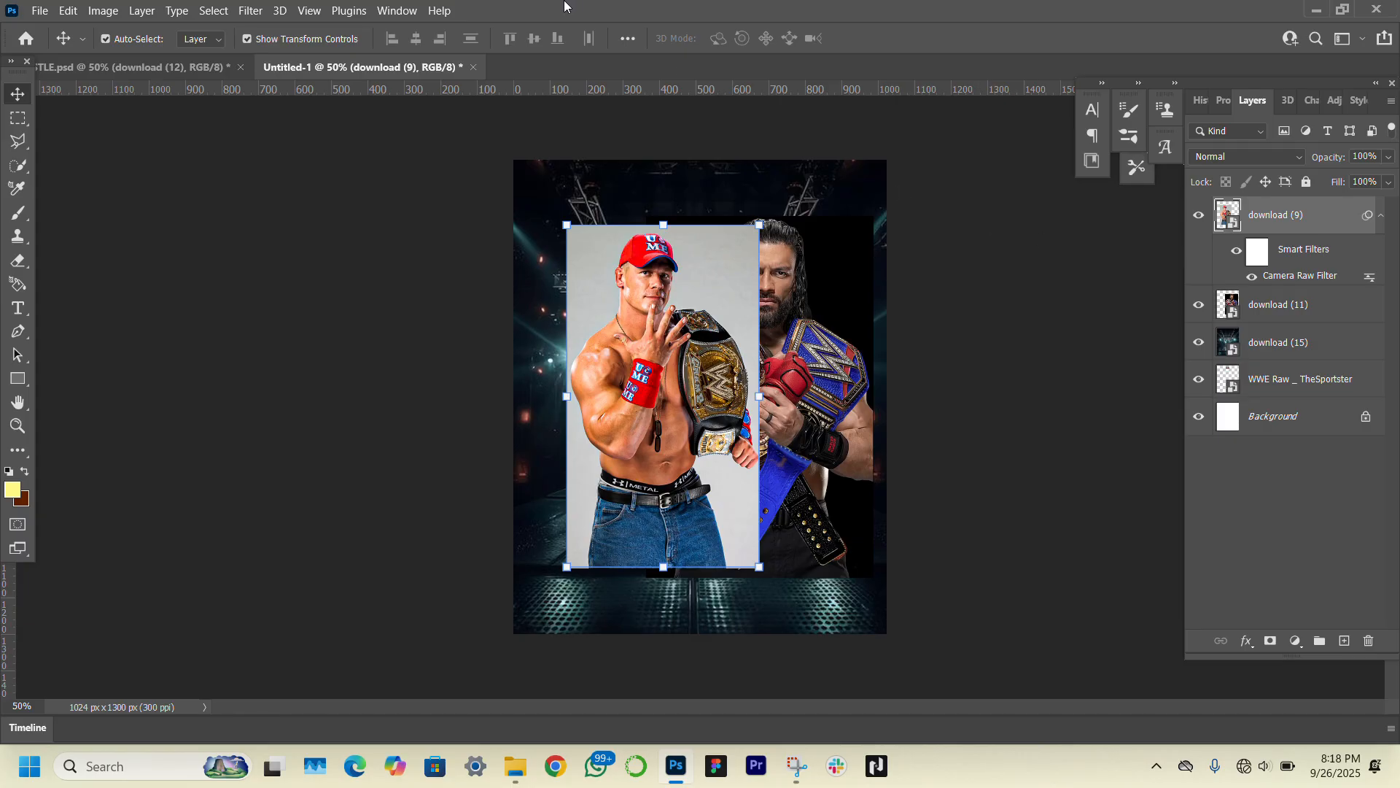
# Mask out the red-capped wrestler's grey background with a subject selection and move him to the canvas's lower left.
pyautogui.click(201, 12)
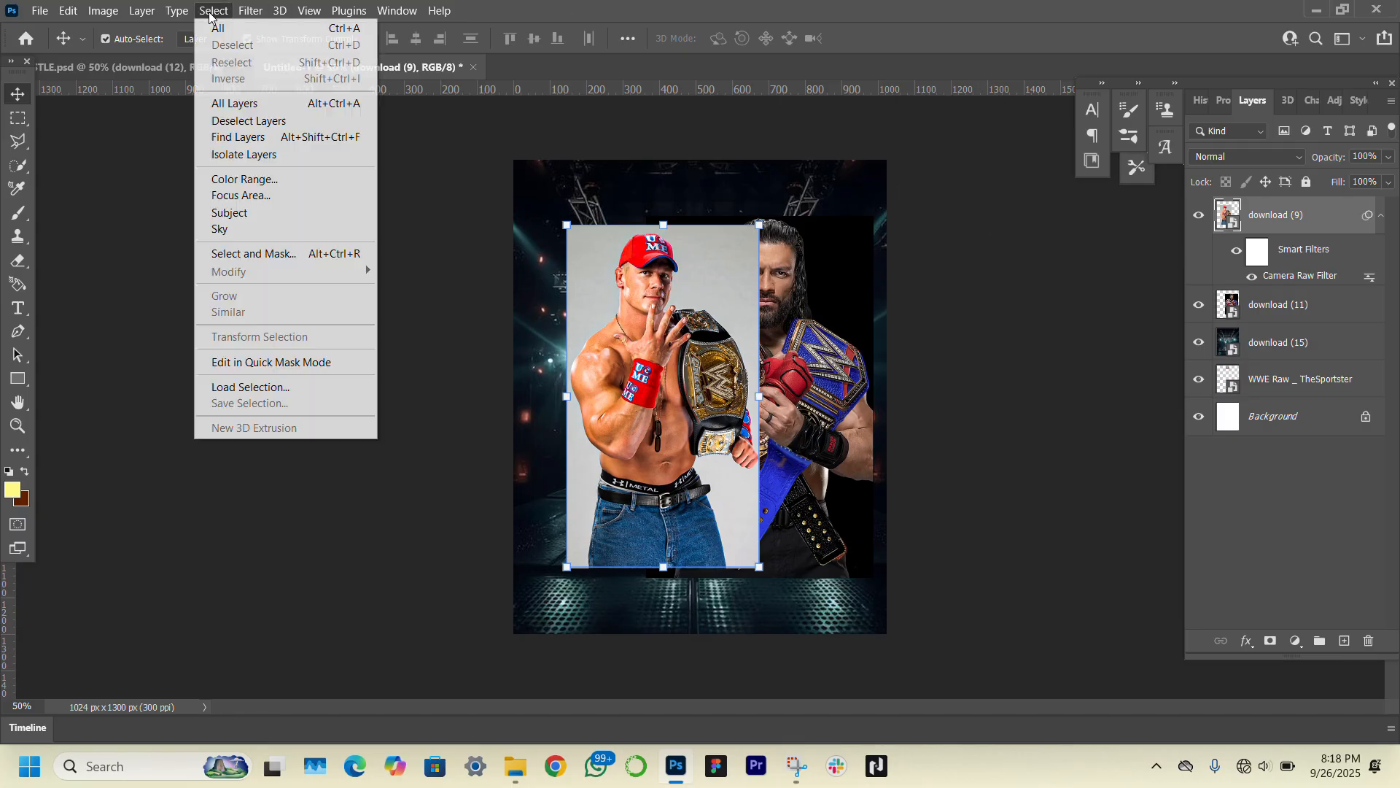
pyautogui.click(282, 215)
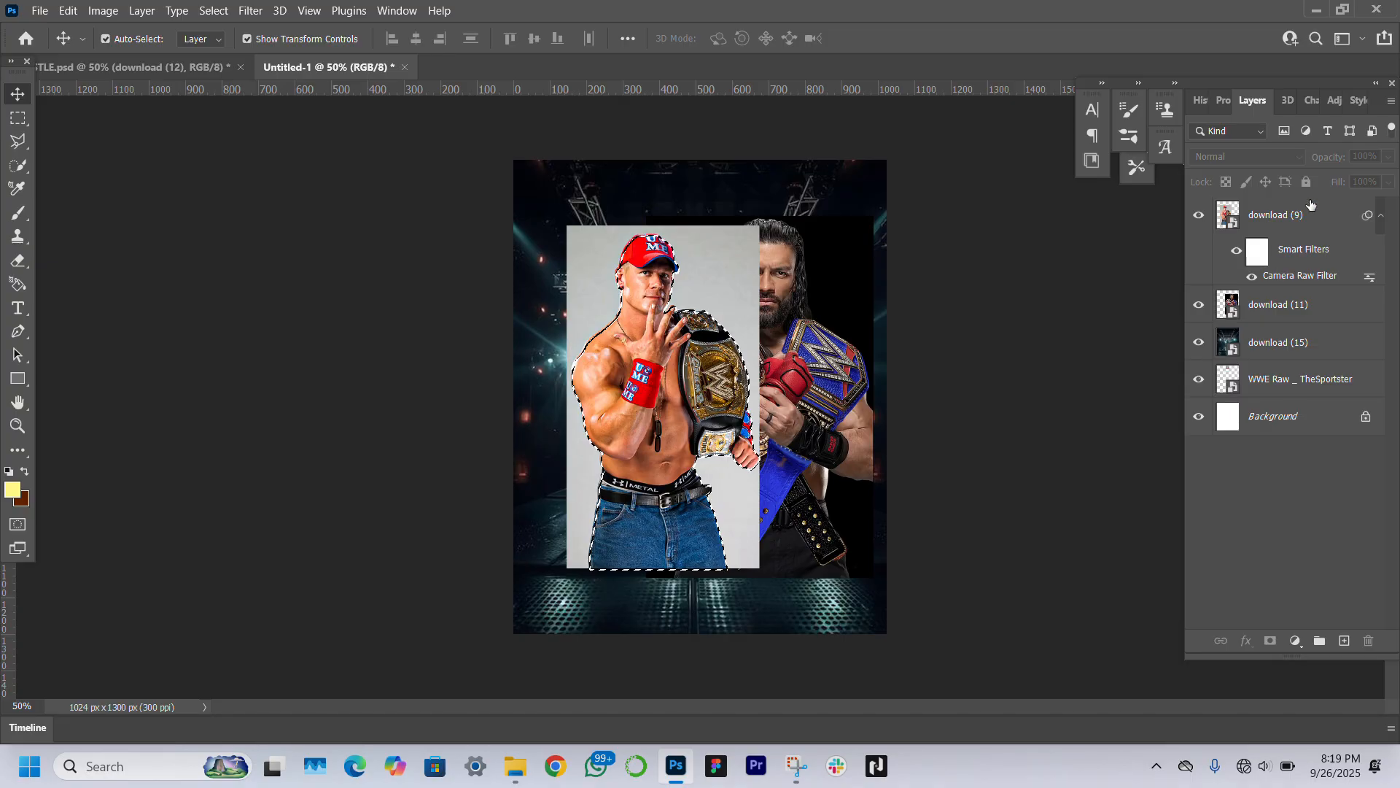
pyautogui.click(1291, 219)
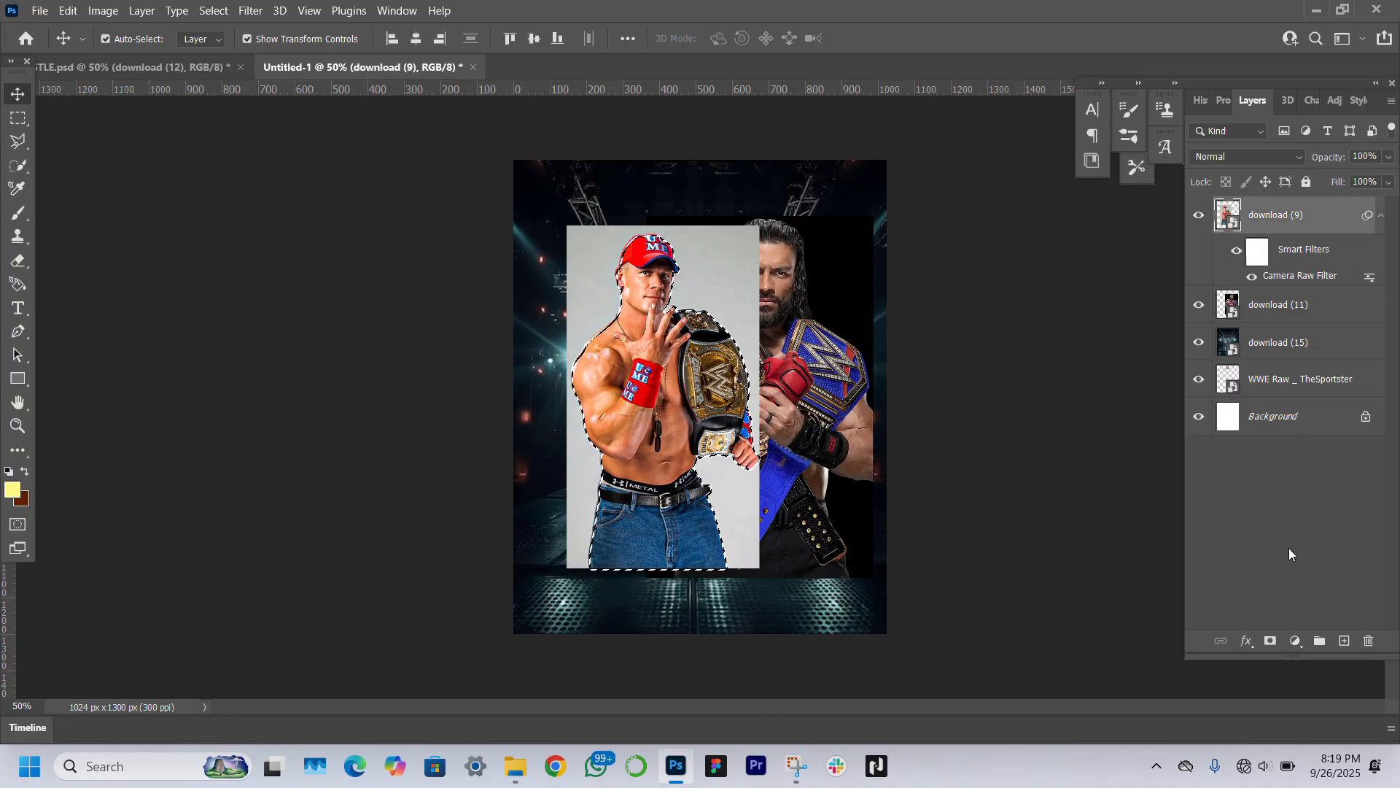
pyautogui.click(1270, 640)
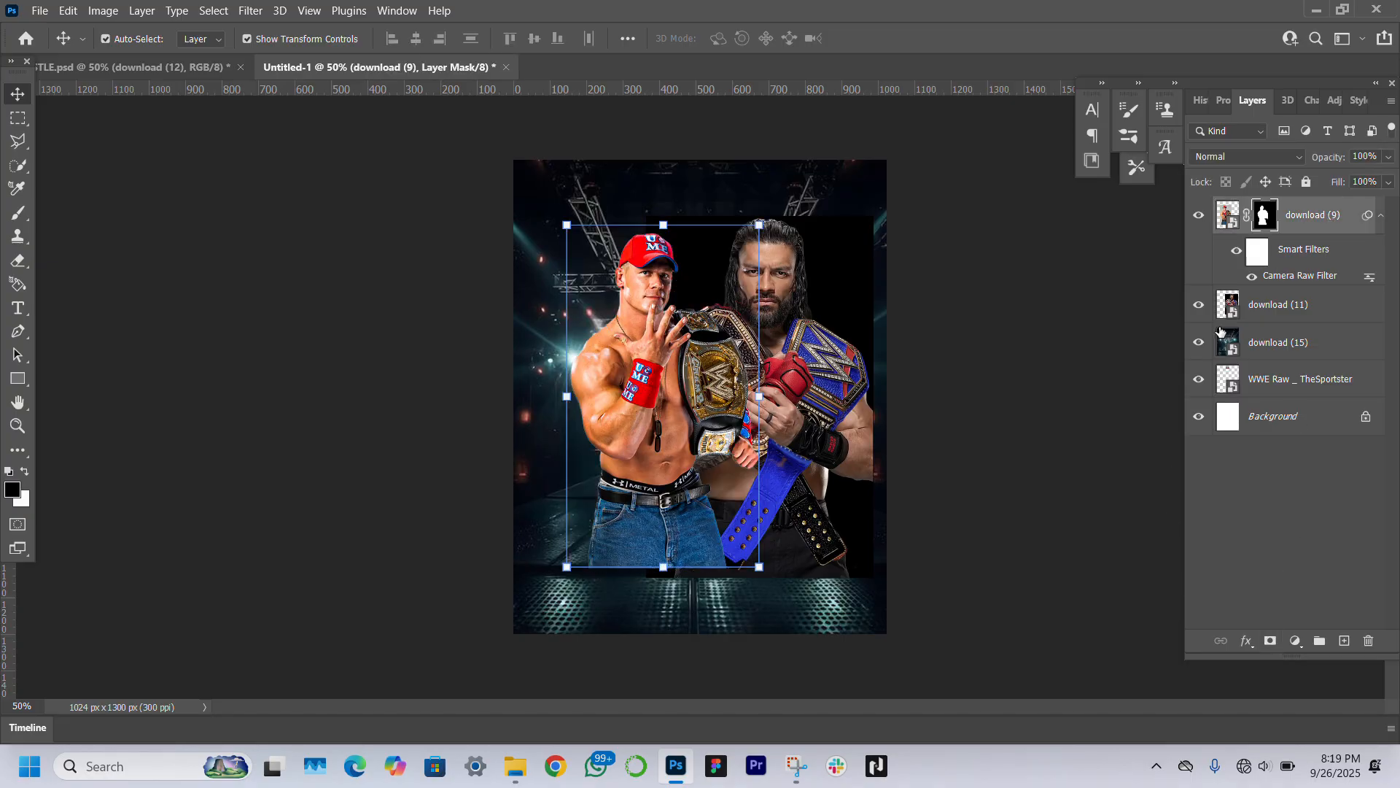
pyautogui.moveTo(665, 343); pyautogui.dragTo(607, 374)
# Apply Camera Raw to the long-haired wrestler: contrast +36, highlights -14, shadows -18, whites -15, texture +47, clarity +19, dehaze +14, vibrance +24.
pyautogui.click(808, 371)
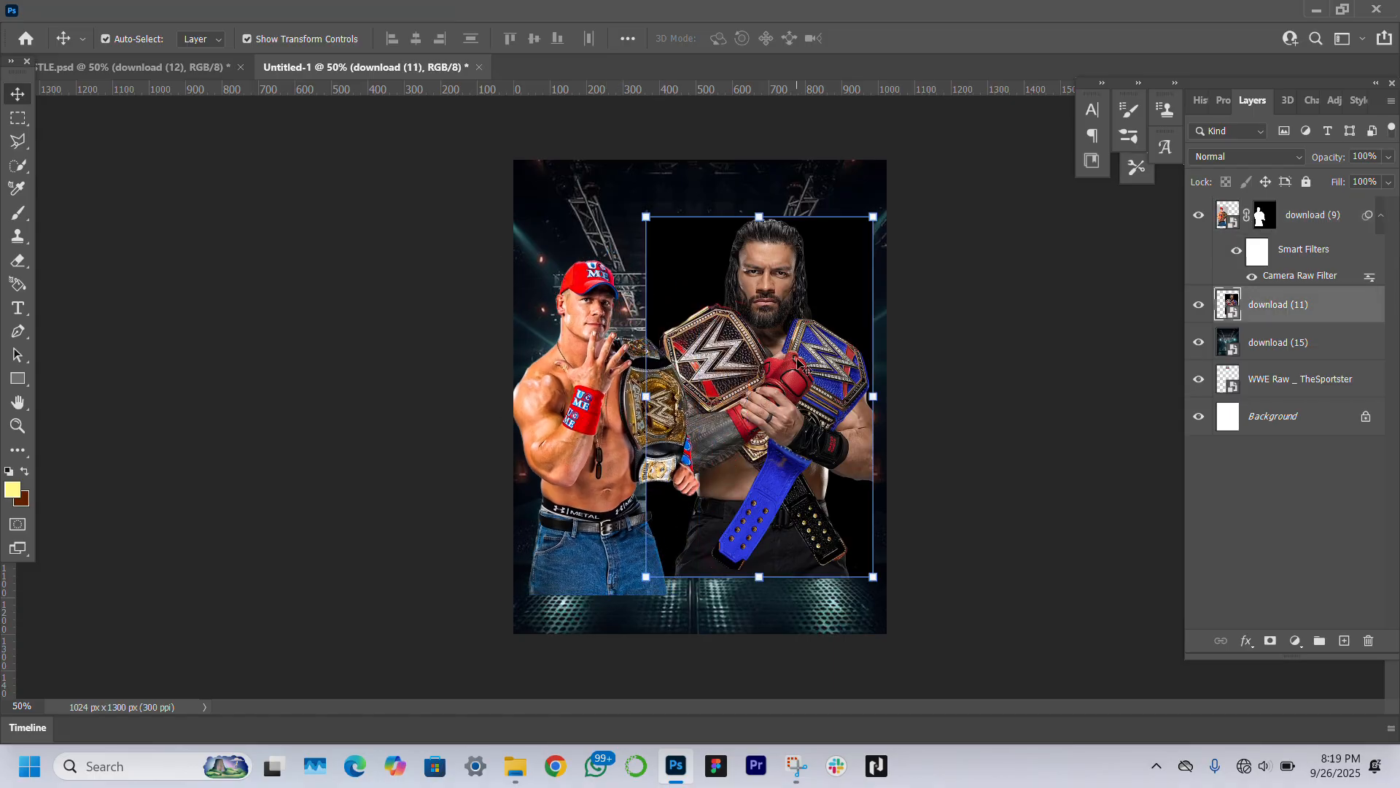
pyautogui.click(250, 11)
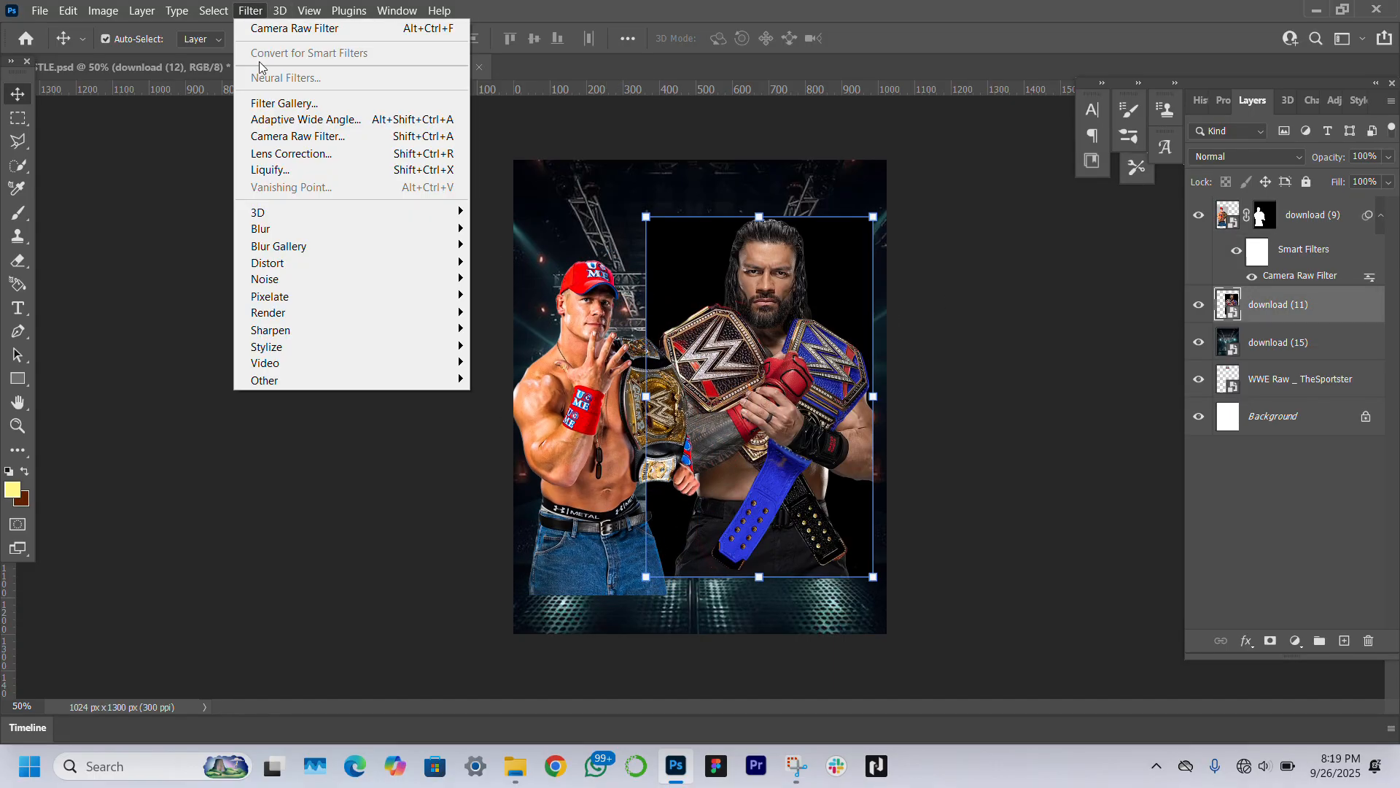
pyautogui.click(376, 137)
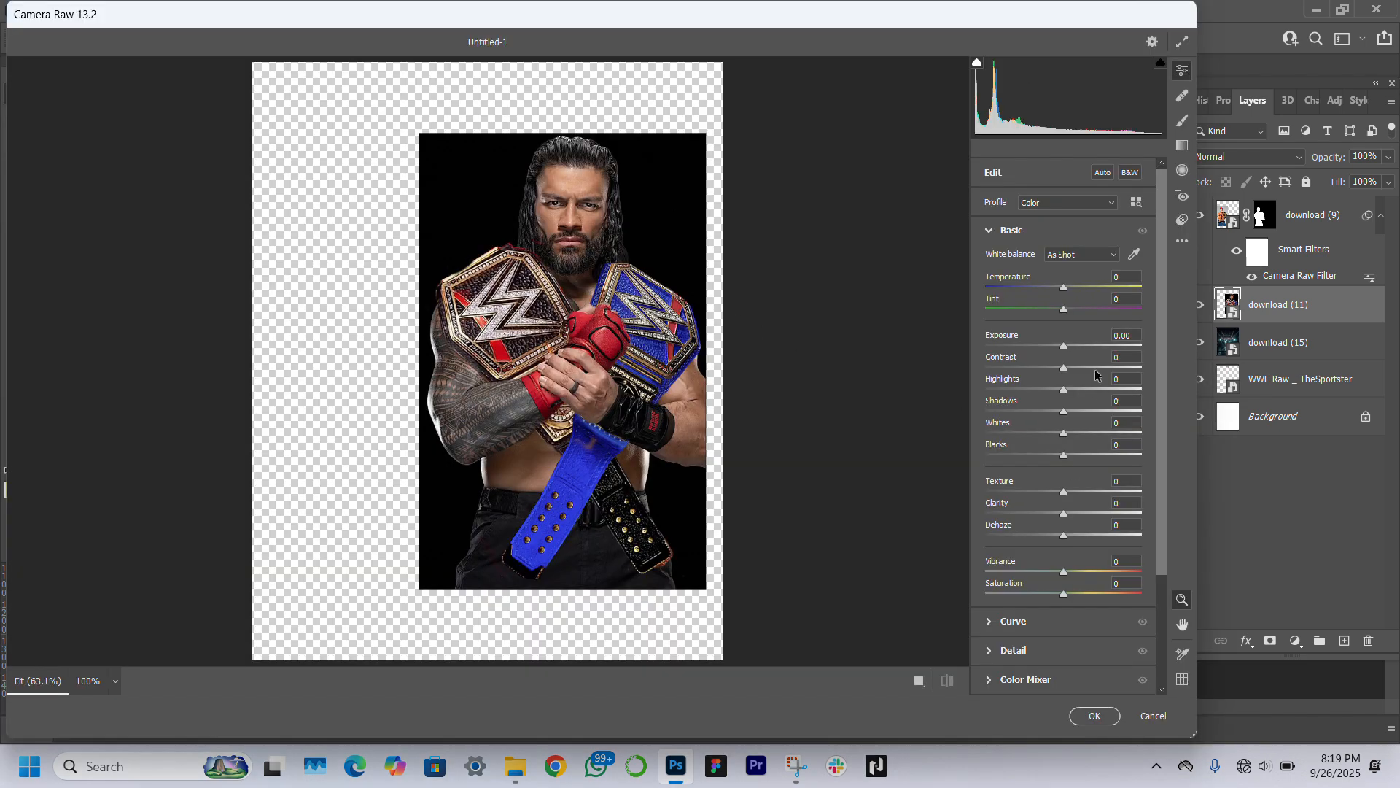
pyautogui.moveTo(1063, 367); pyautogui.dragTo(1050, 410)
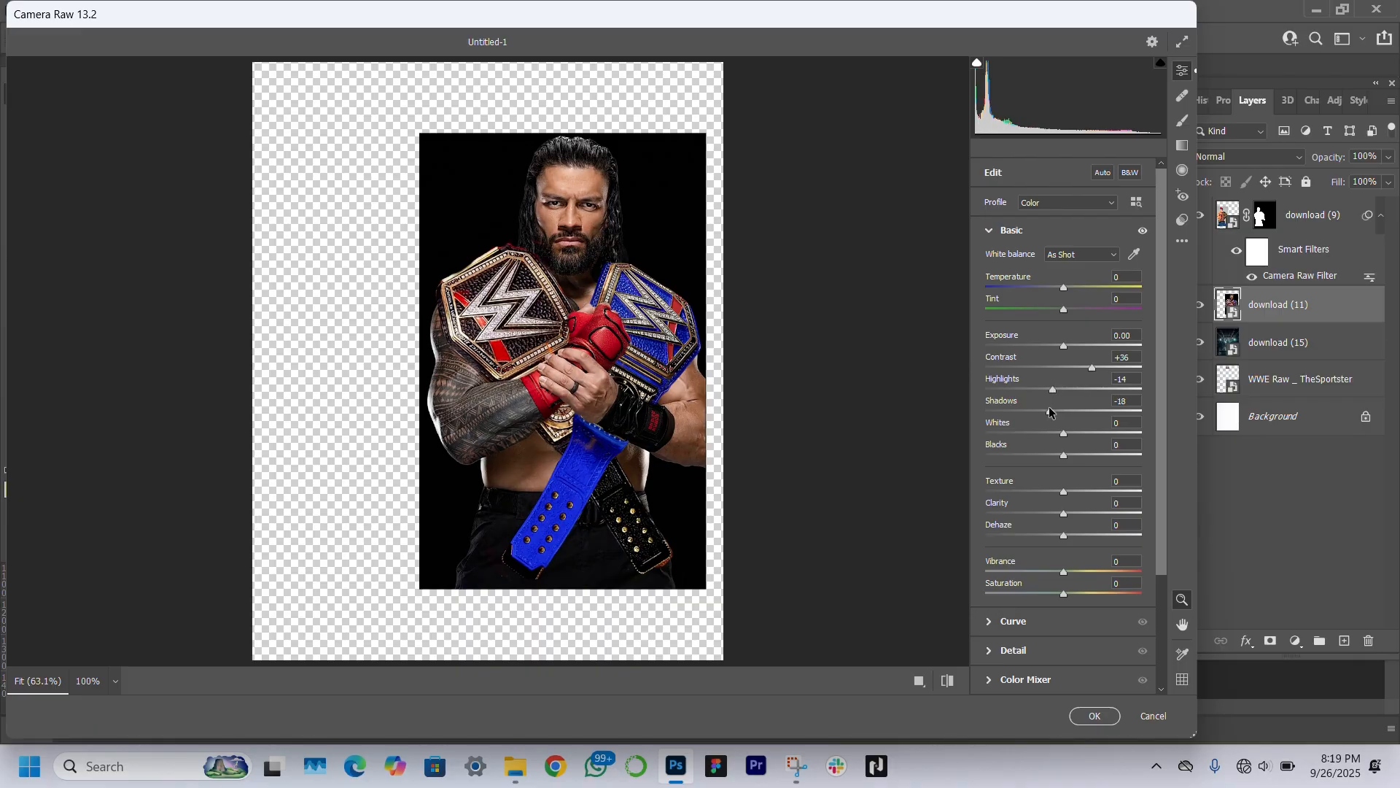
pyautogui.click(1101, 493)
pyautogui.moveTo(1063, 513)
pyautogui.mouseDown()
pyautogui.moveTo(1078, 513)
pyautogui.moveTo(1074, 537)
pyautogui.mouseUp()
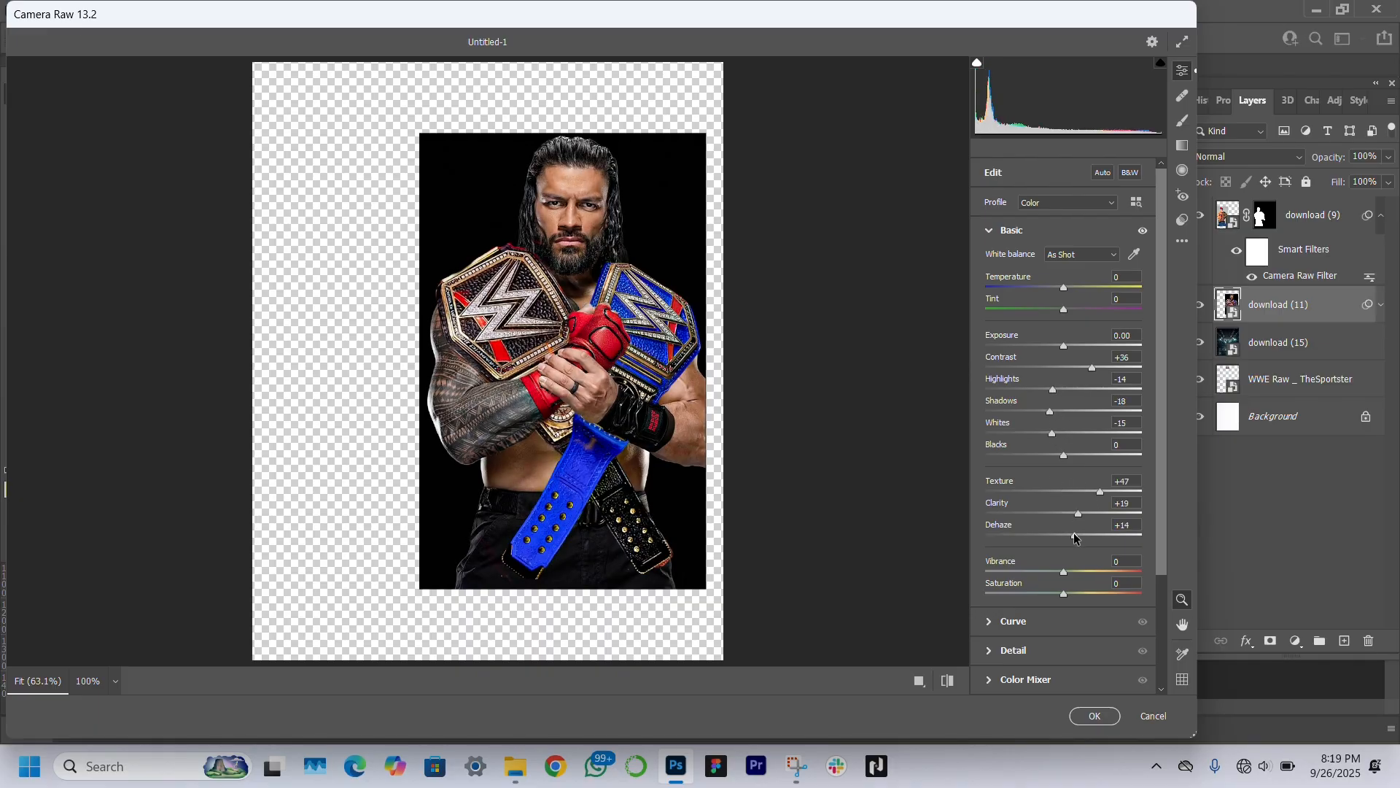
pyautogui.click(1074, 575)
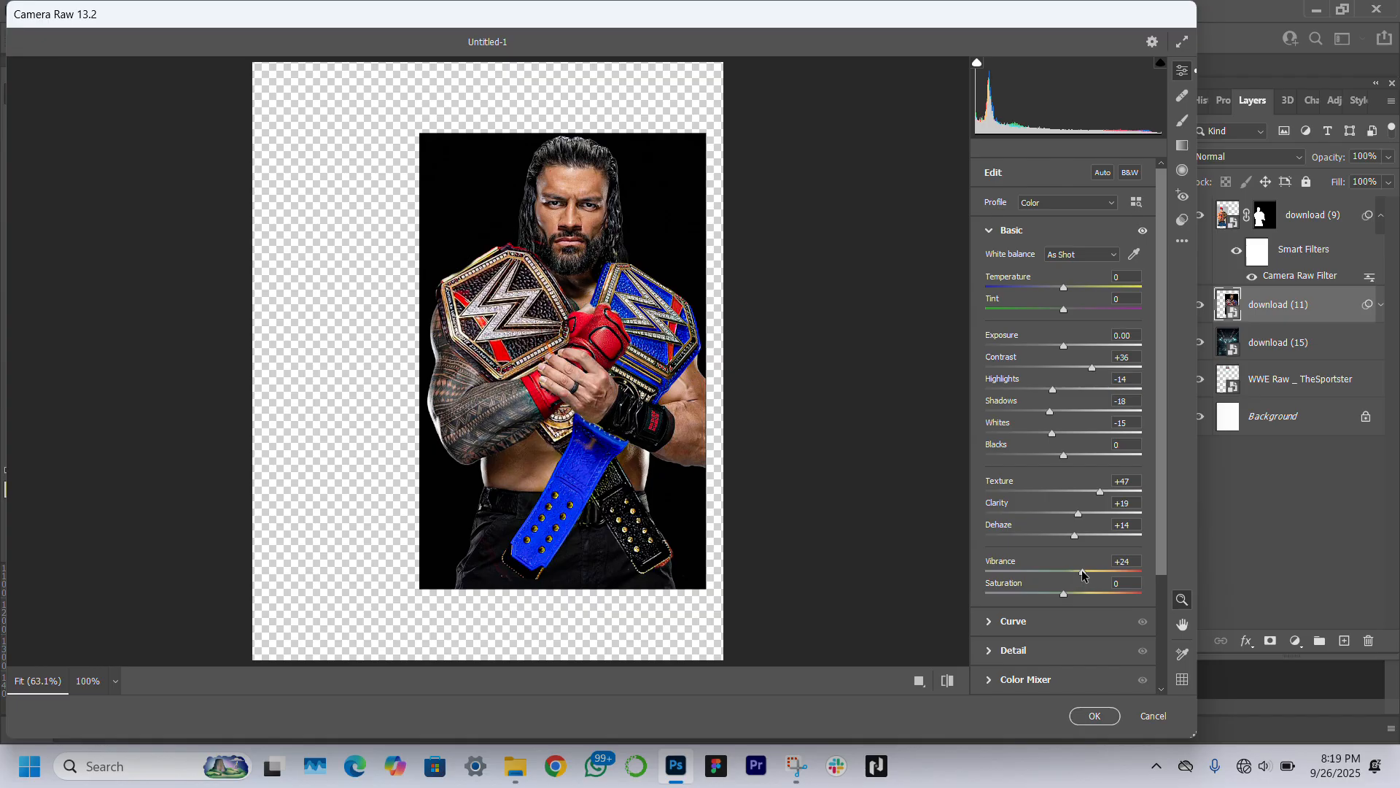
pyautogui.click(1094, 716)
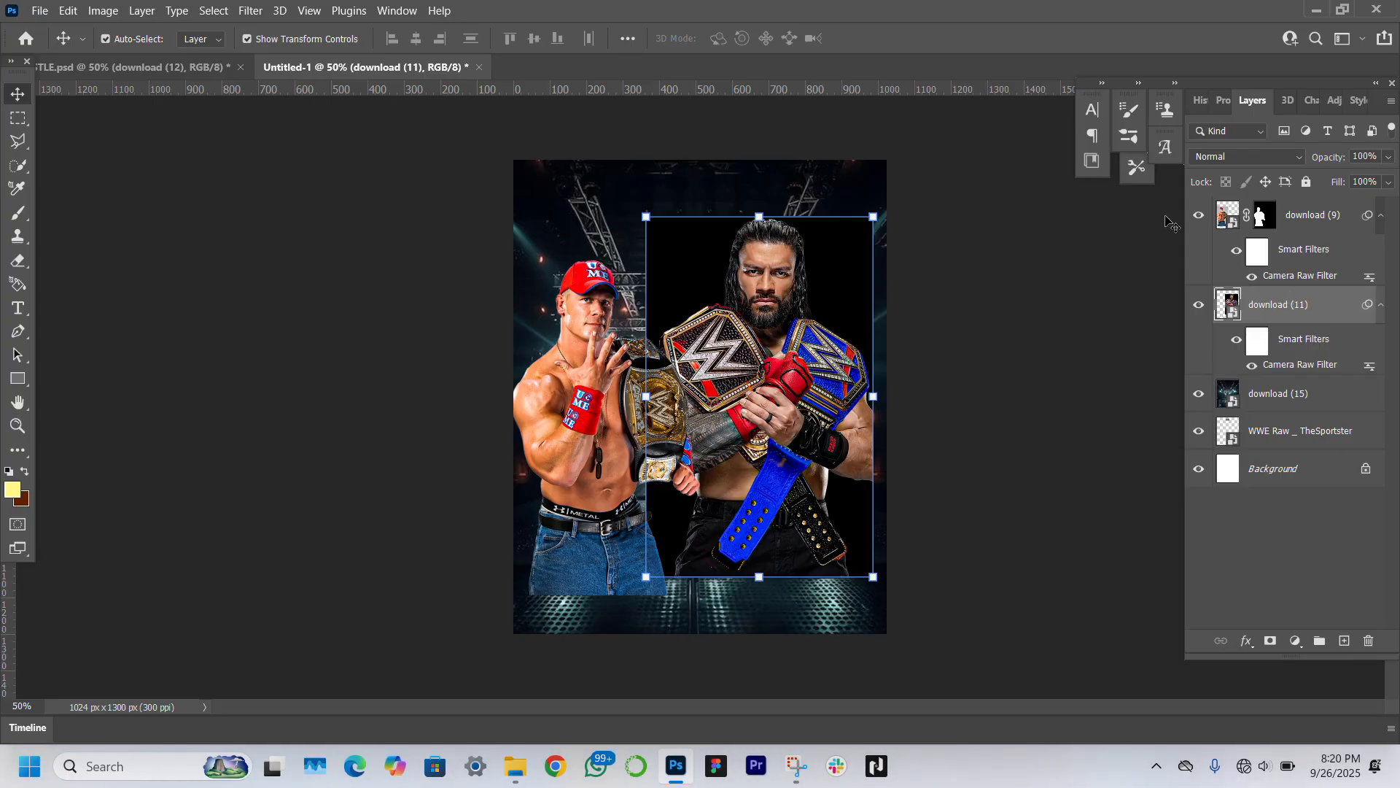
# Mask out the long-haired wrestler's black background using a subject selection.
pyautogui.click(219, 11)
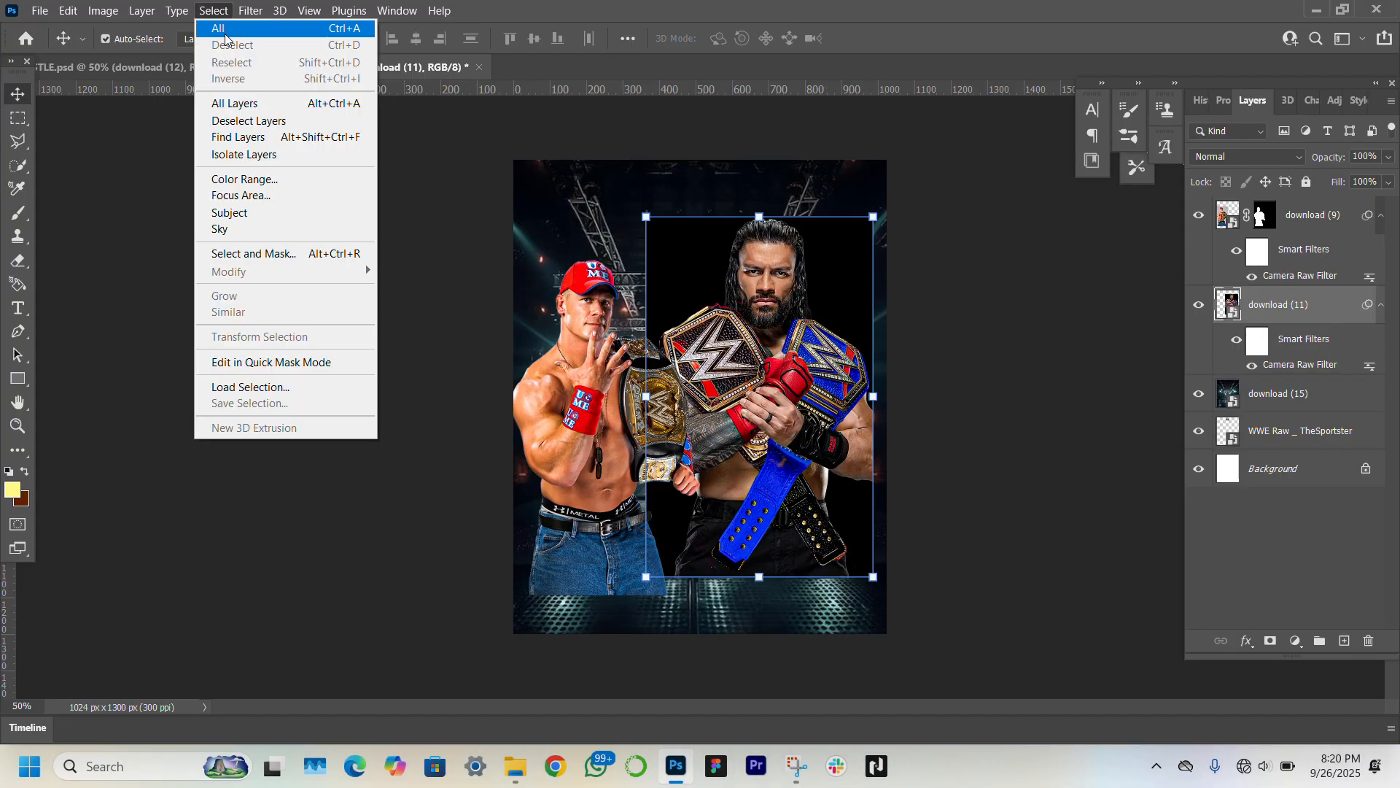
pyautogui.click(281, 213)
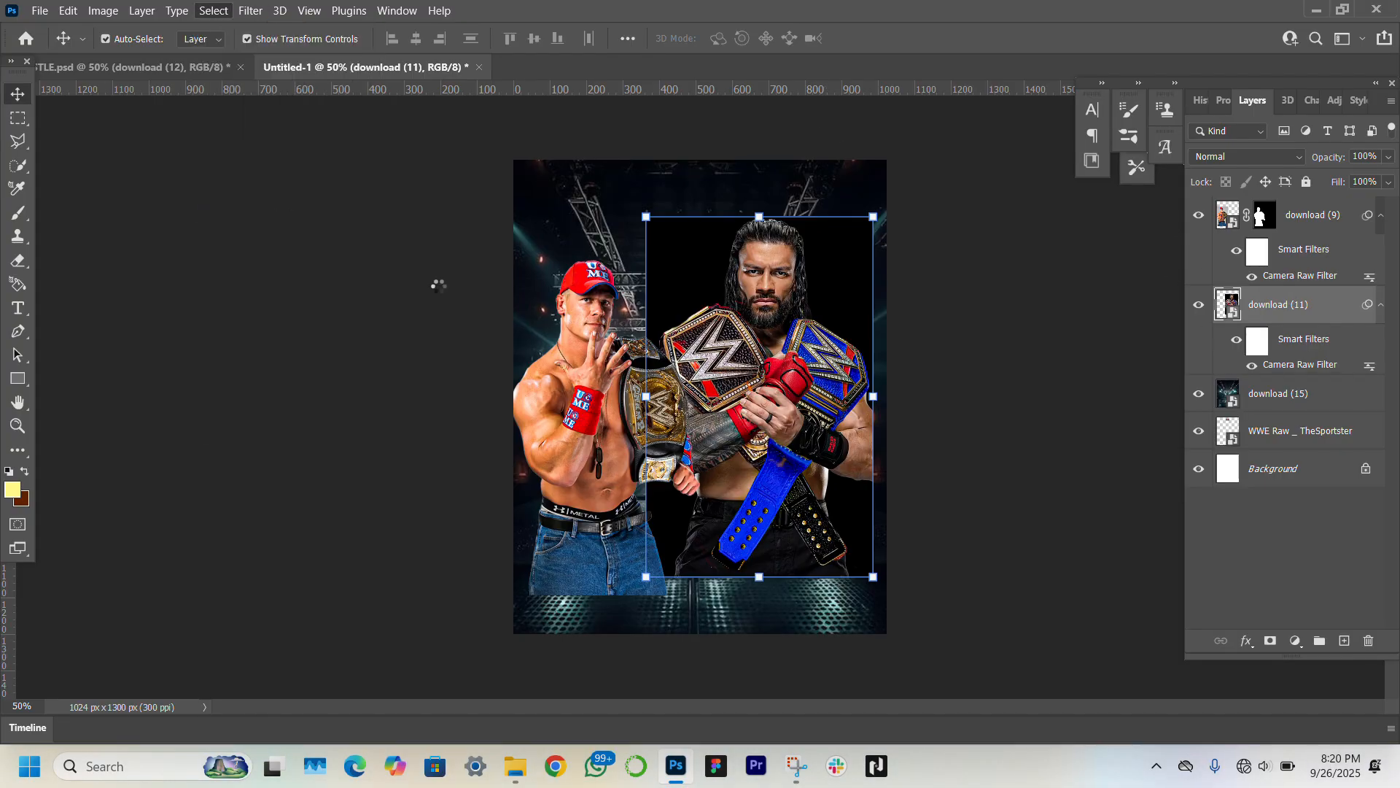
pyautogui.click(1268, 641)
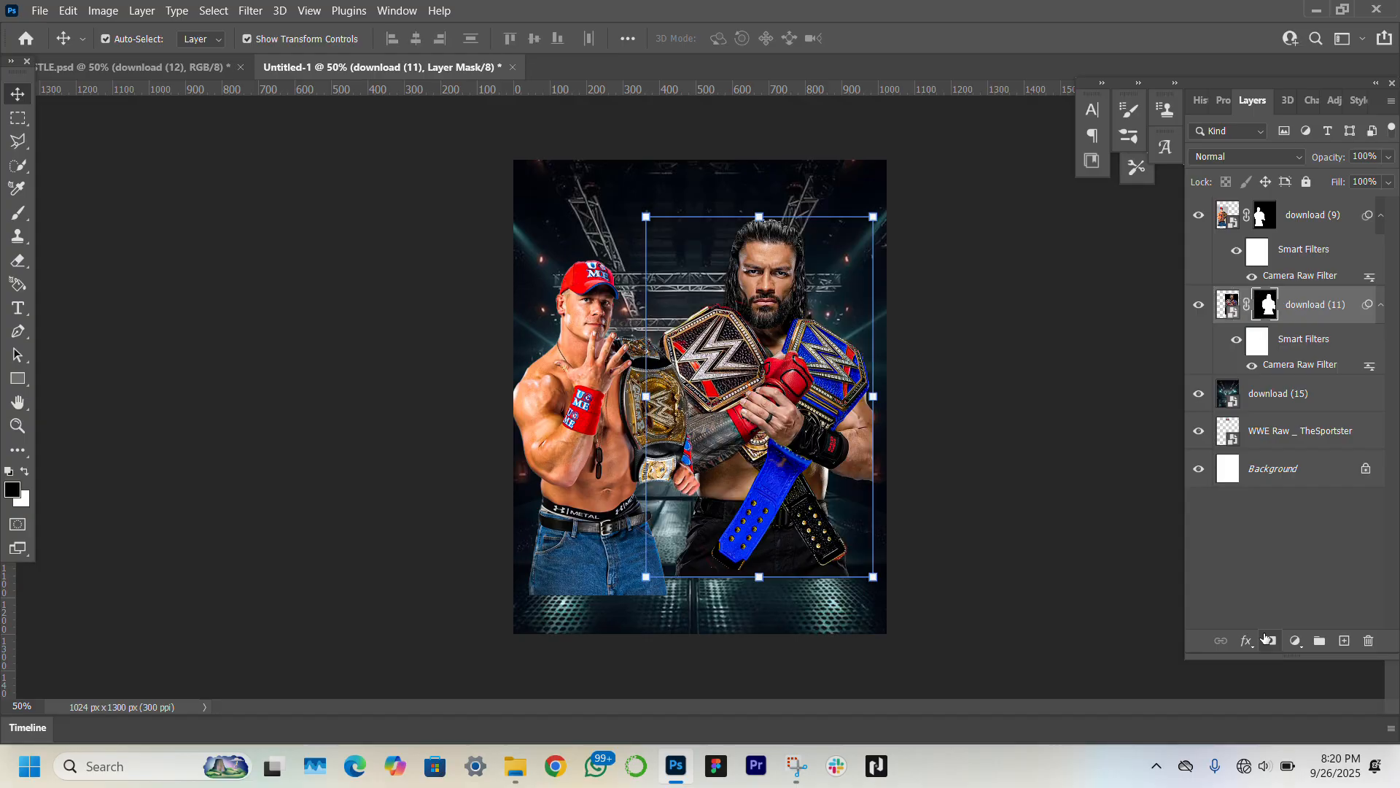
pyautogui.click(210, 236)
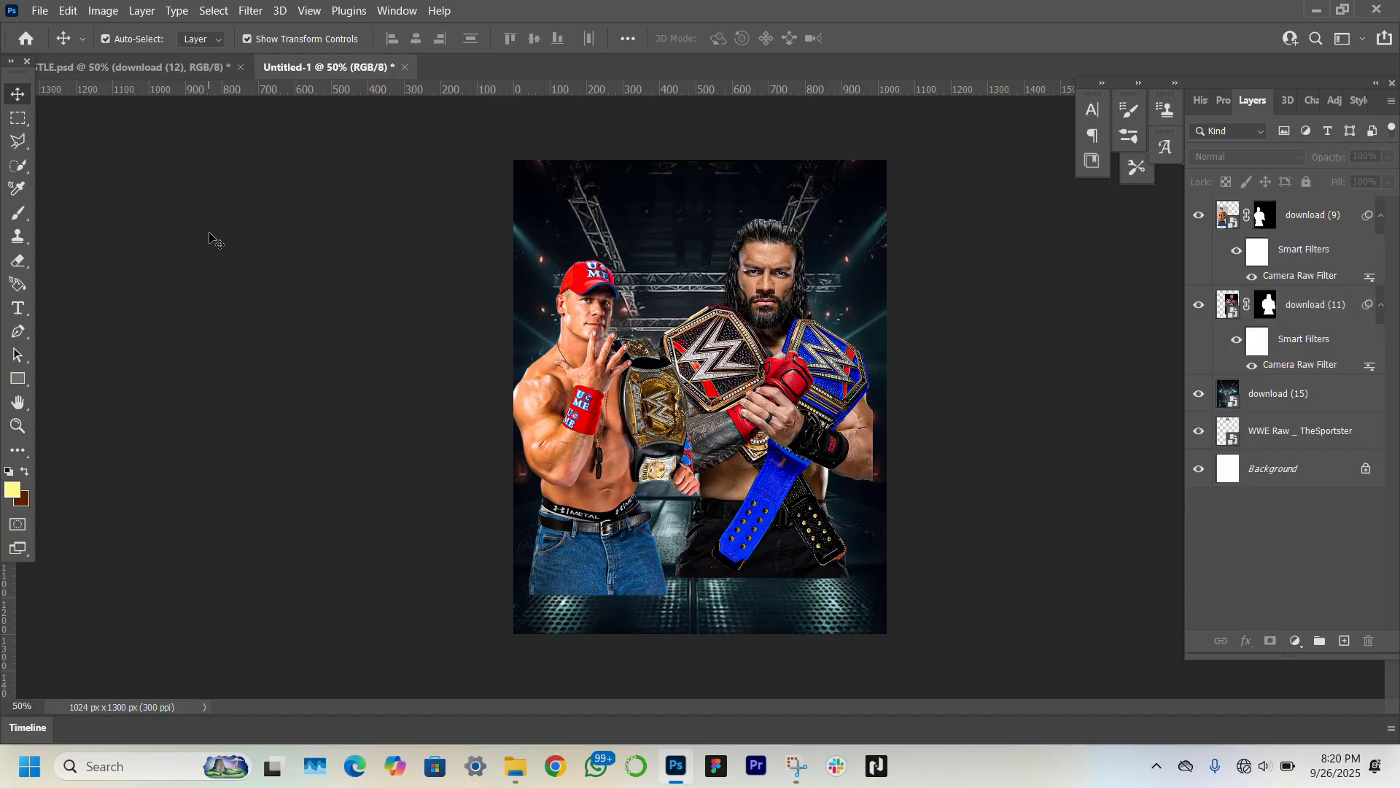
# Add a Black & White adjustment layer directly above the arena background layer.
pyautogui.click(582, 384)
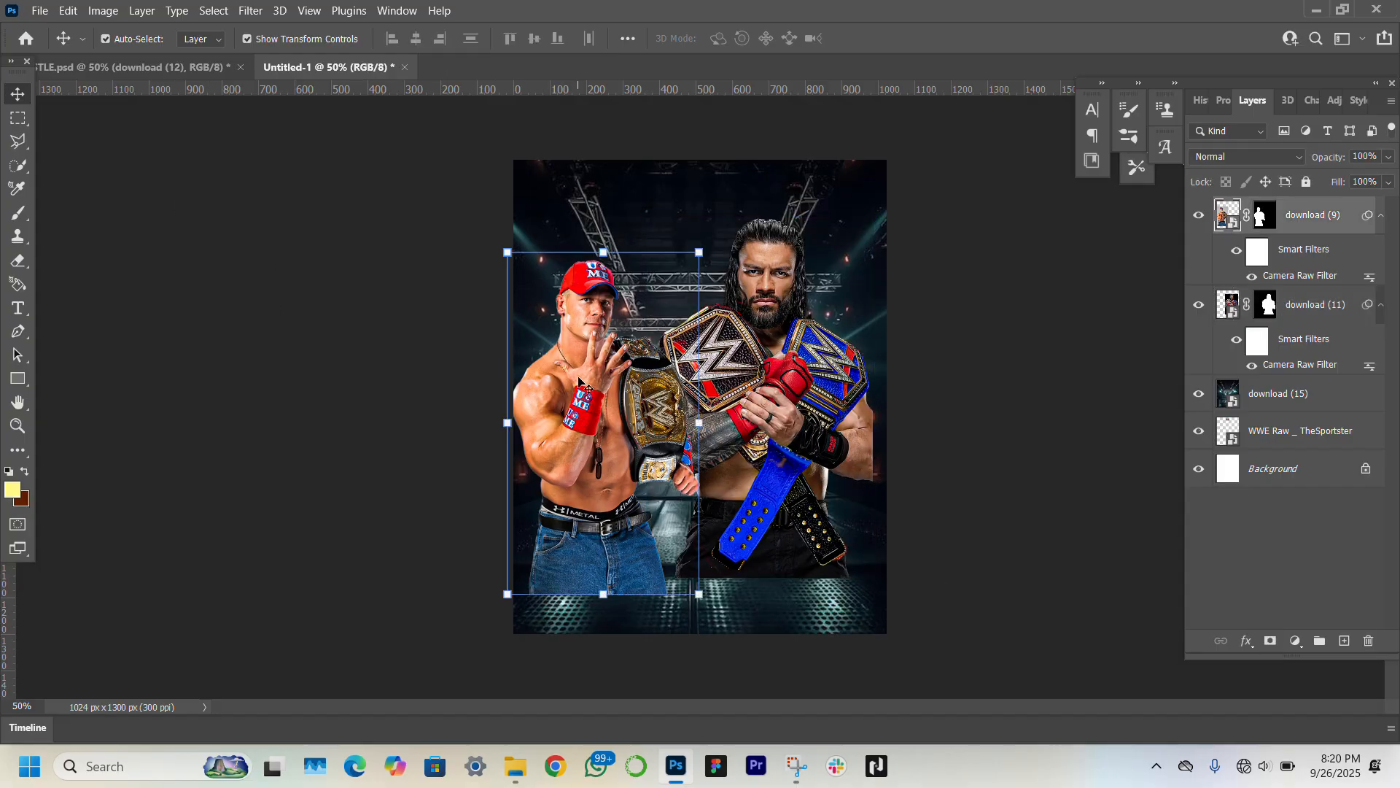
pyautogui.click(772, 149)
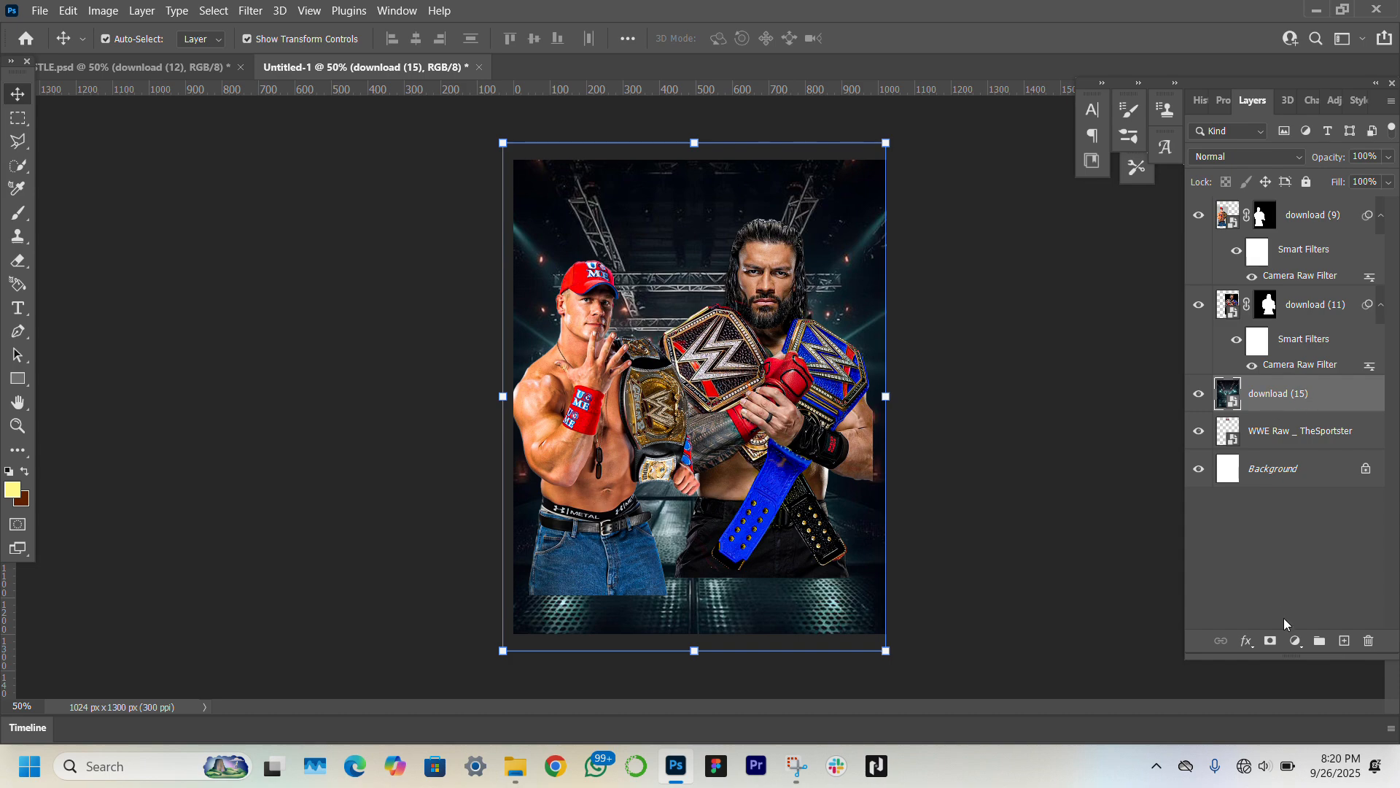
pyautogui.click(1295, 641)
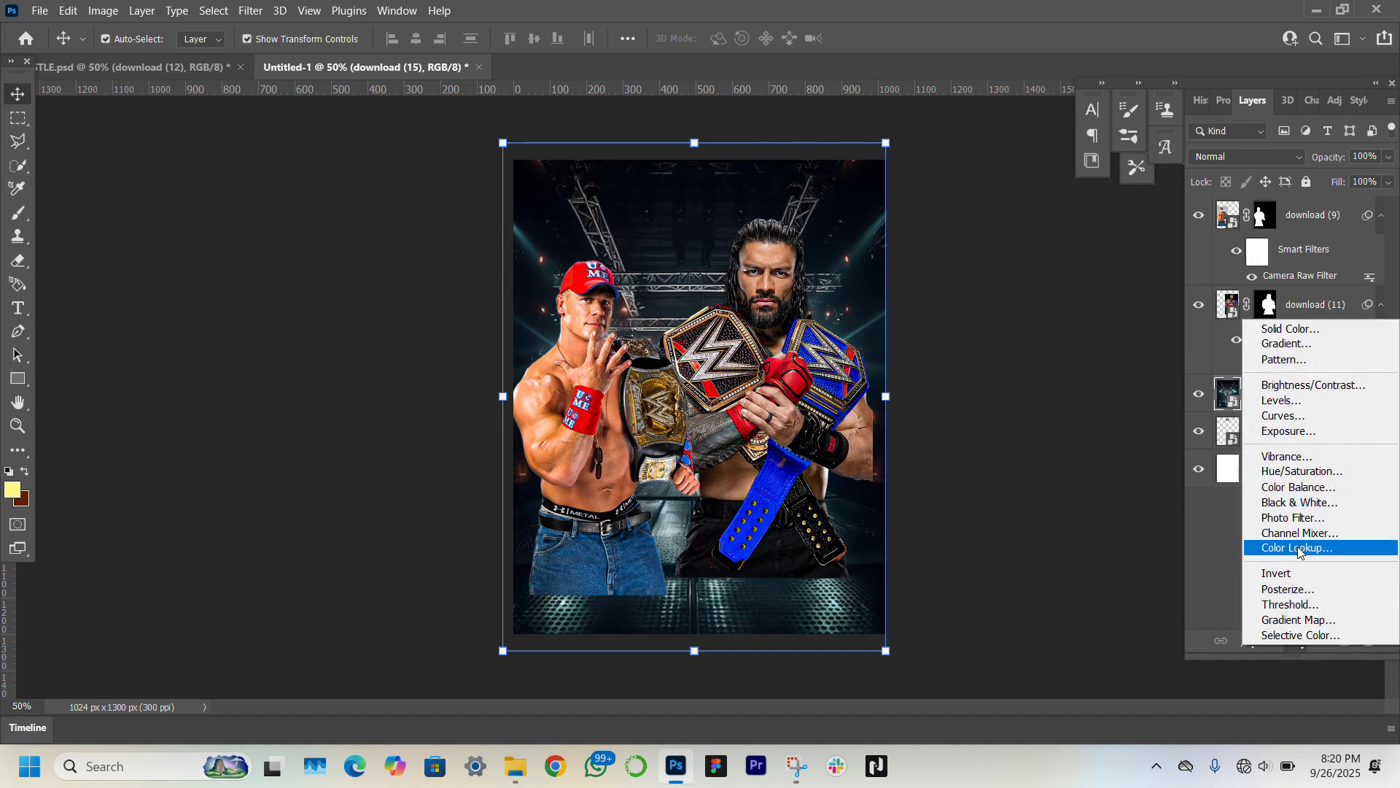
pyautogui.click(1298, 503)
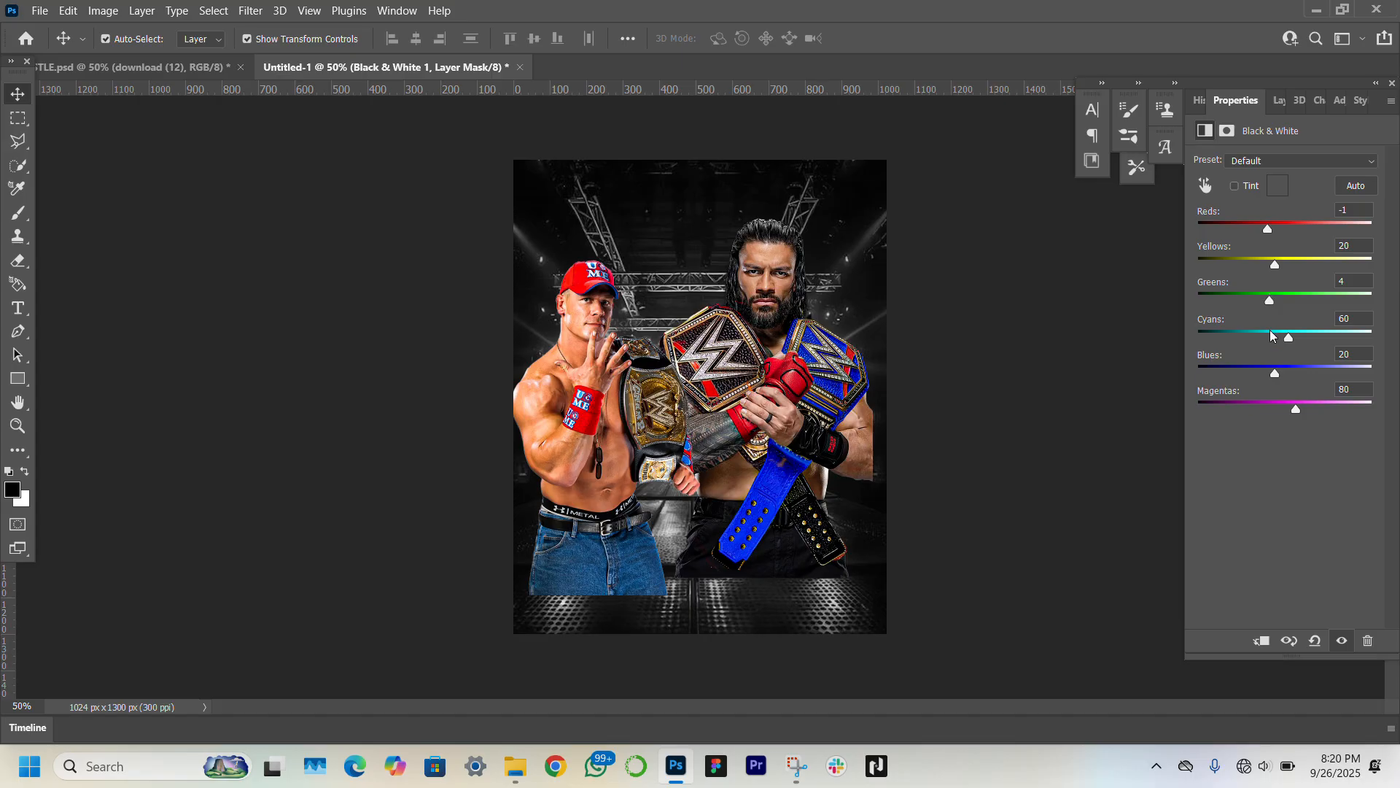
# Lower the Cyans level of the Black & White adjustment on the arena background.
pyautogui.click(1272, 334)
pyautogui.click(1277, 100)
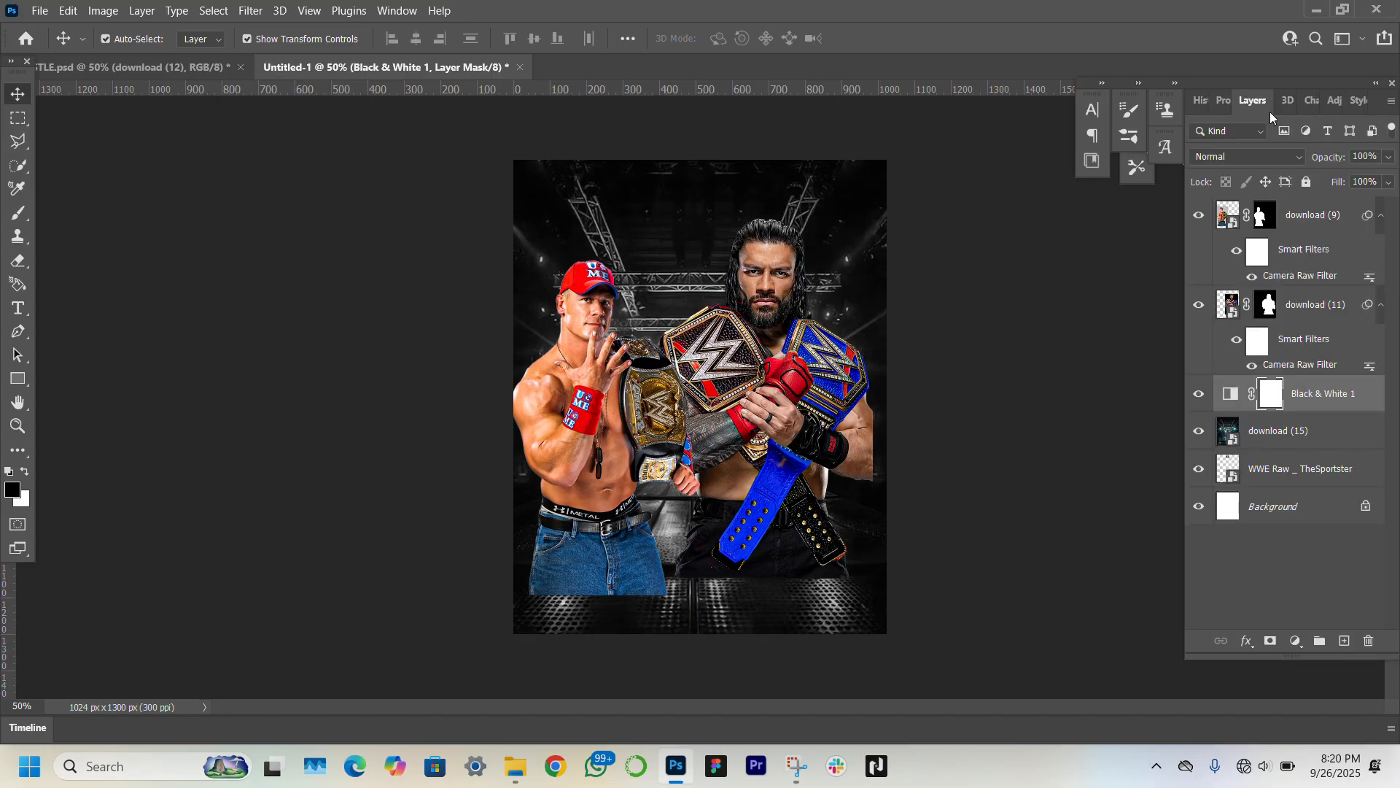
# Move the red-capped wrestler up, inside the canvas's left edge, and flip him horizontally.
pyautogui.click(556, 427)
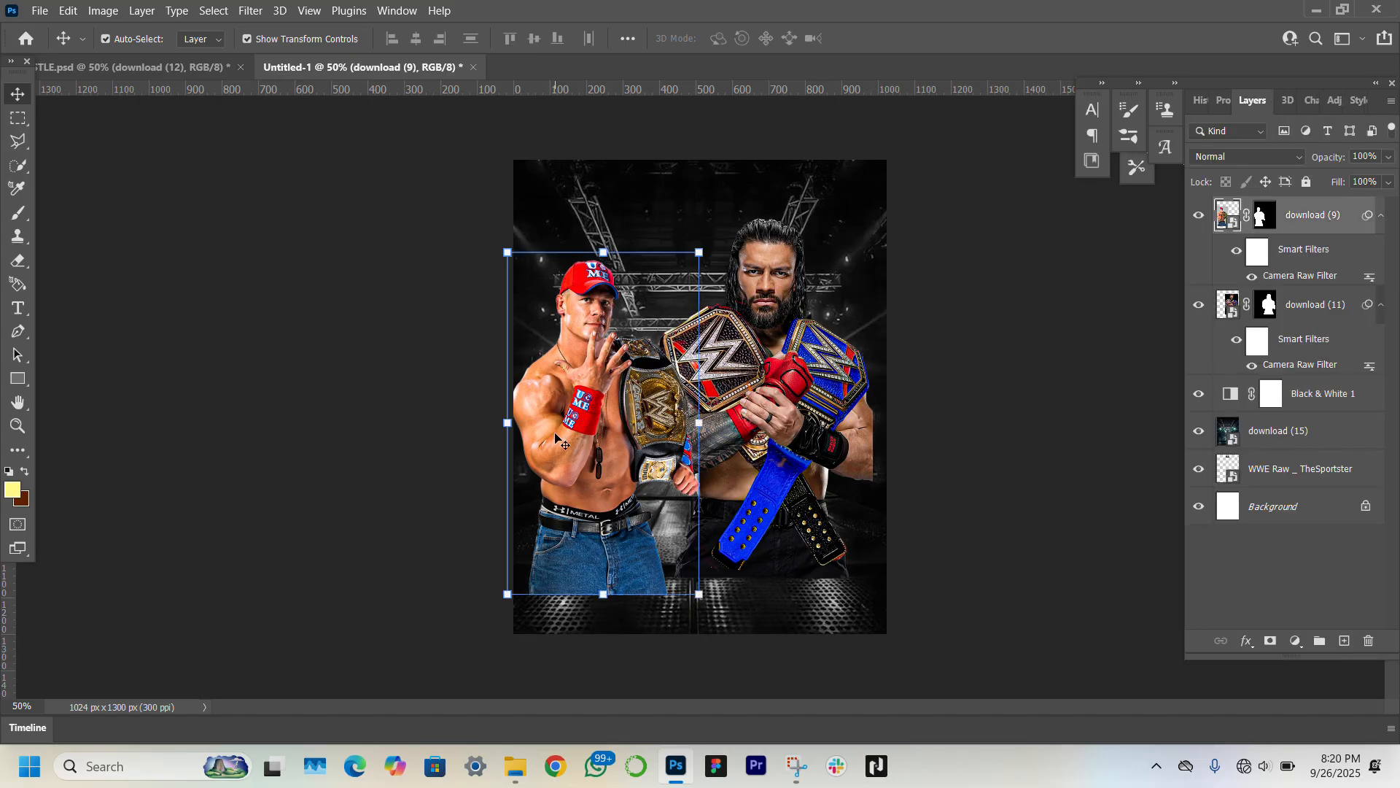
pyautogui.moveTo(557, 438); pyautogui.dragTo(566, 396)
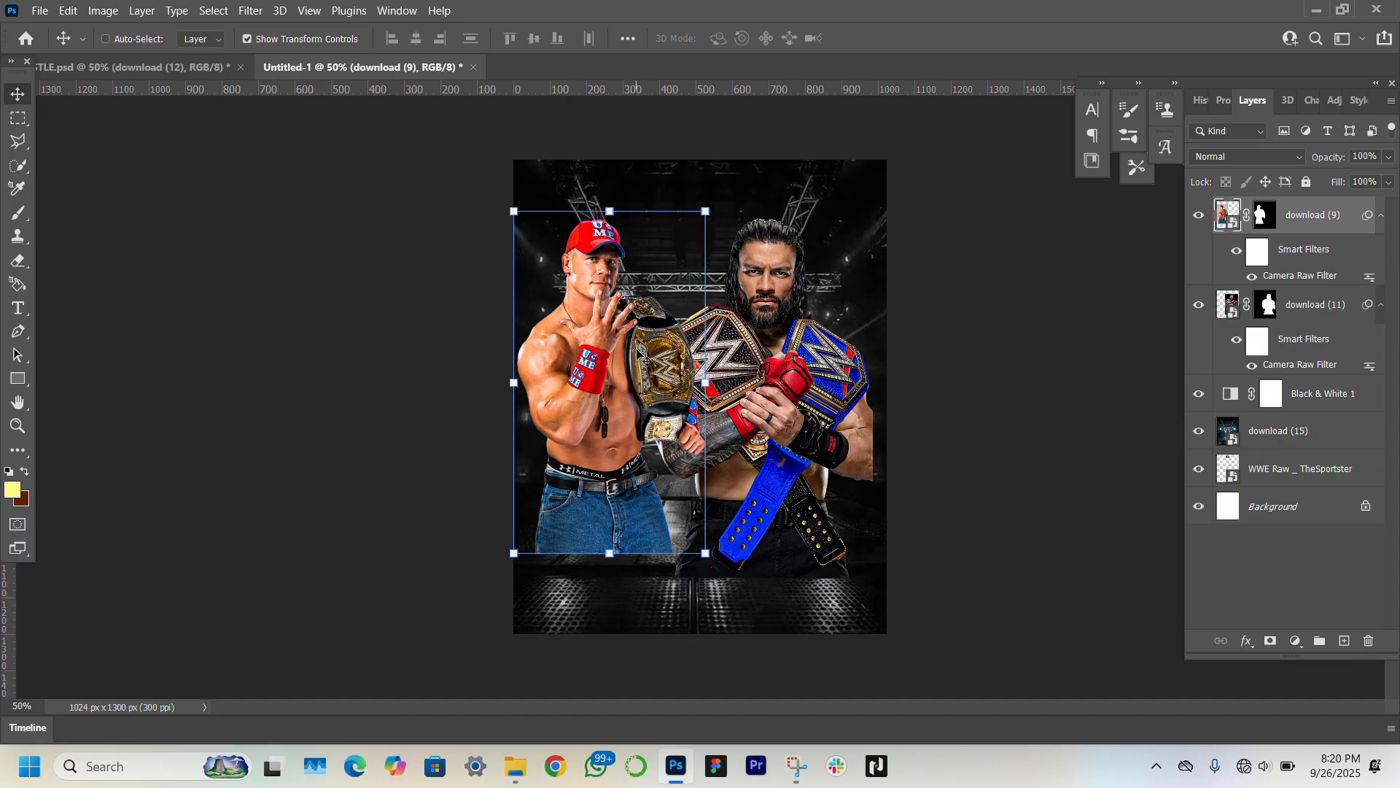
pyautogui.hotkey('ctrl', 't')
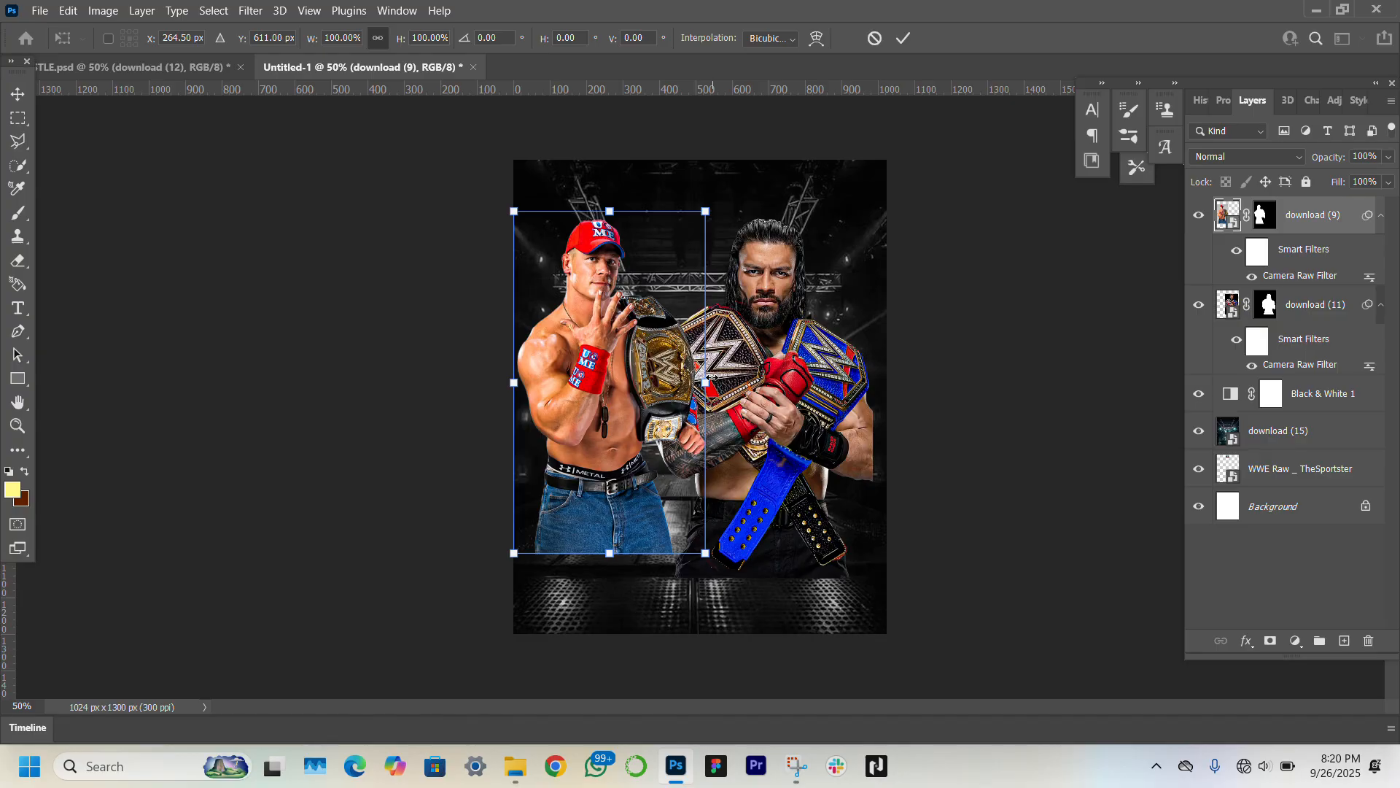
pyautogui.rightClick(666, 398)
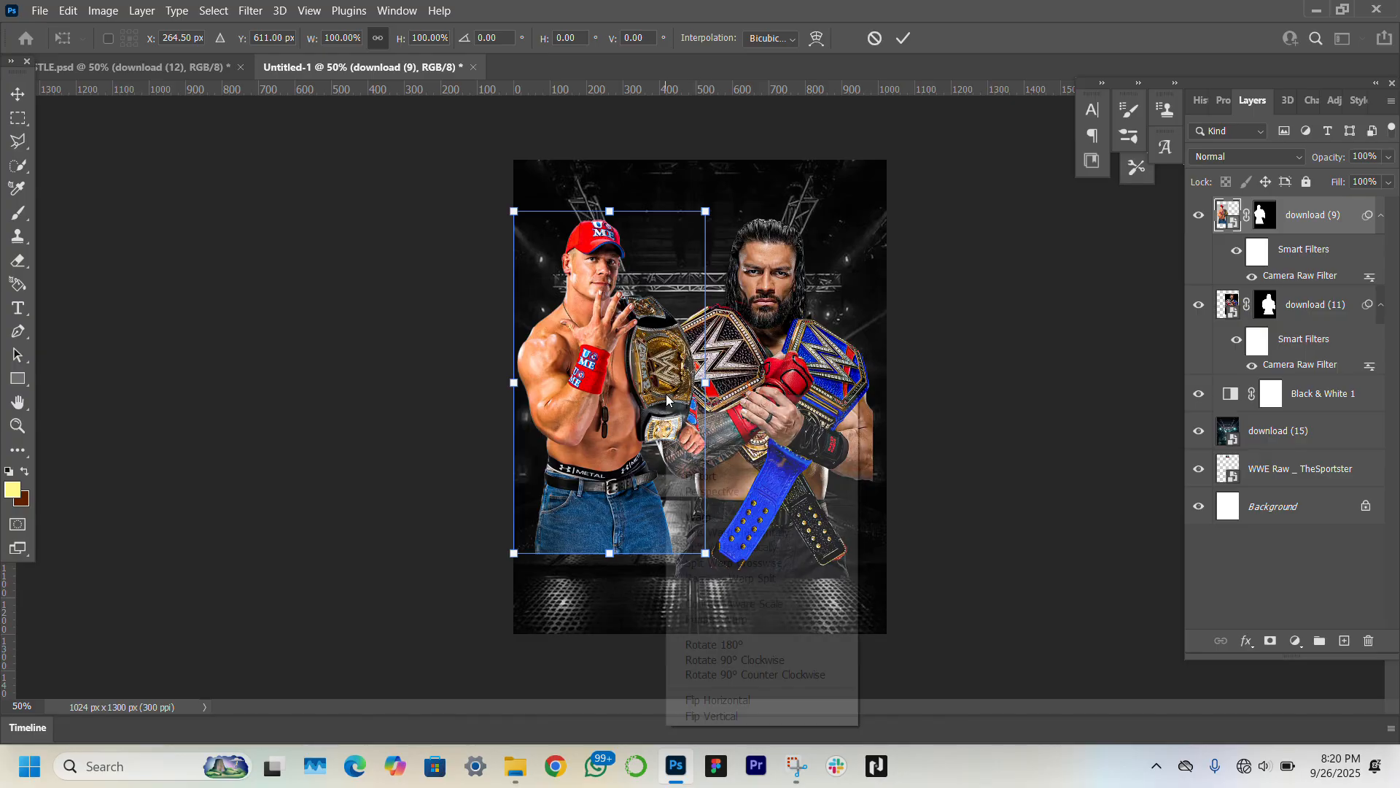
pyautogui.click(728, 700)
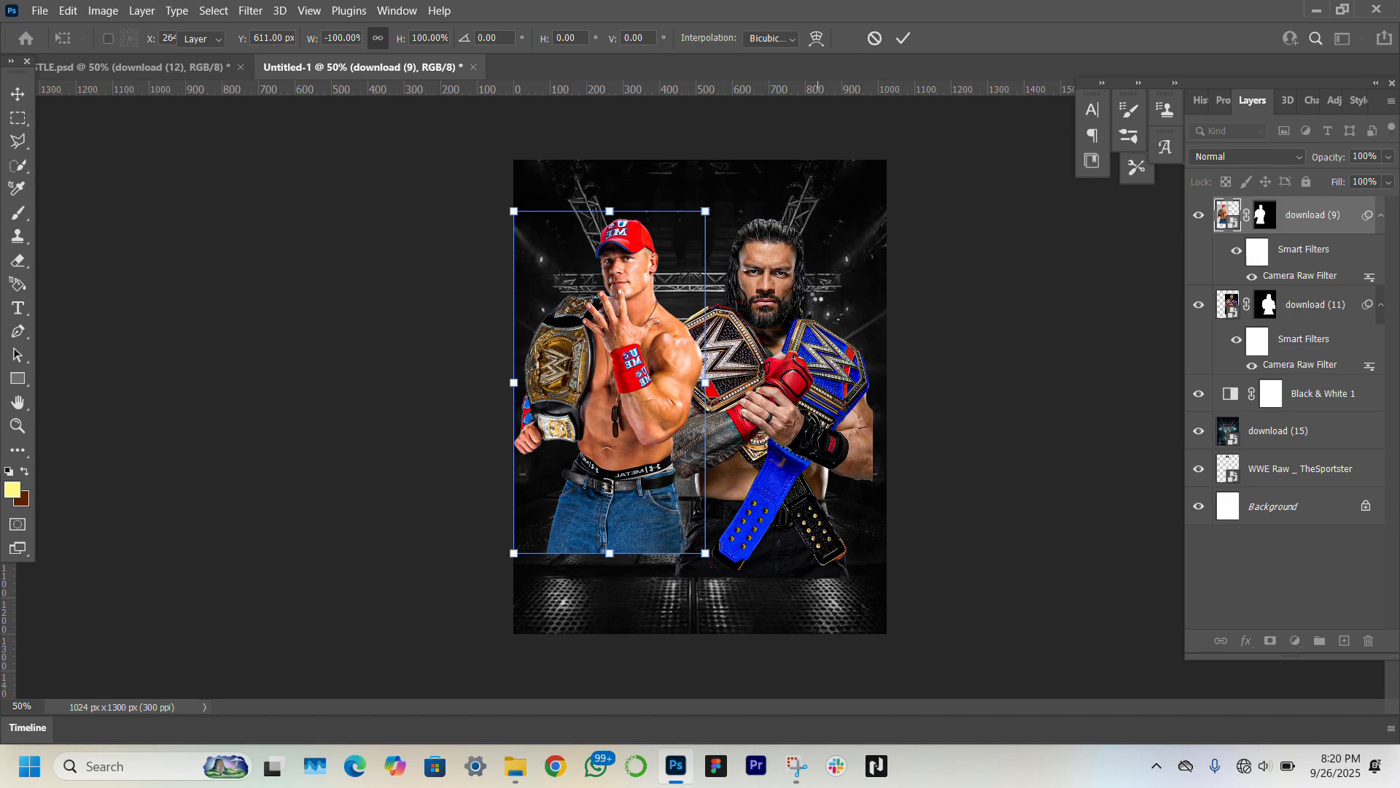
pyautogui.press('Return')
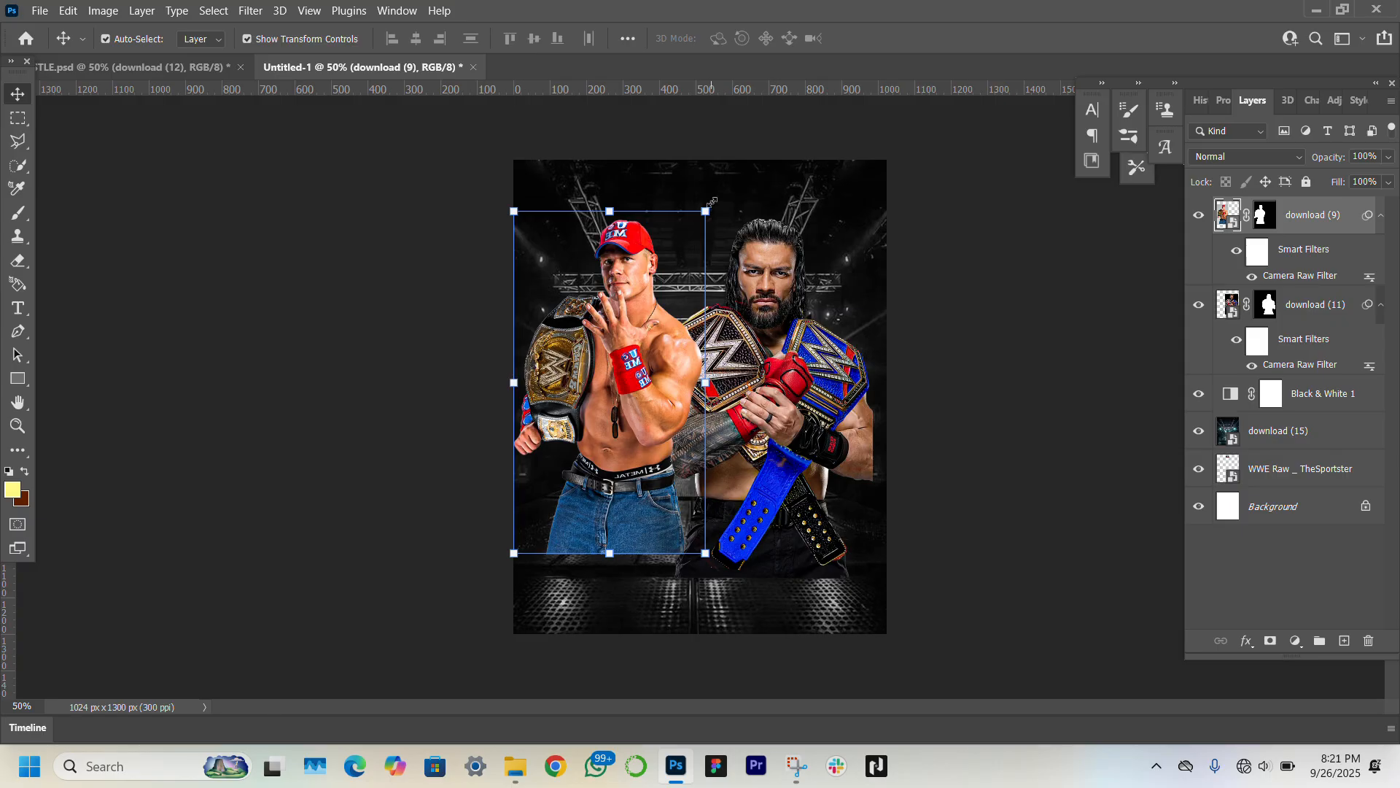
# Enlarge the red-capped wrestler slightly and shift the long-haired wrestler right until he meets the canvas's right edge.
pyautogui.moveTo(712, 202); pyautogui.dragTo(727, 172)
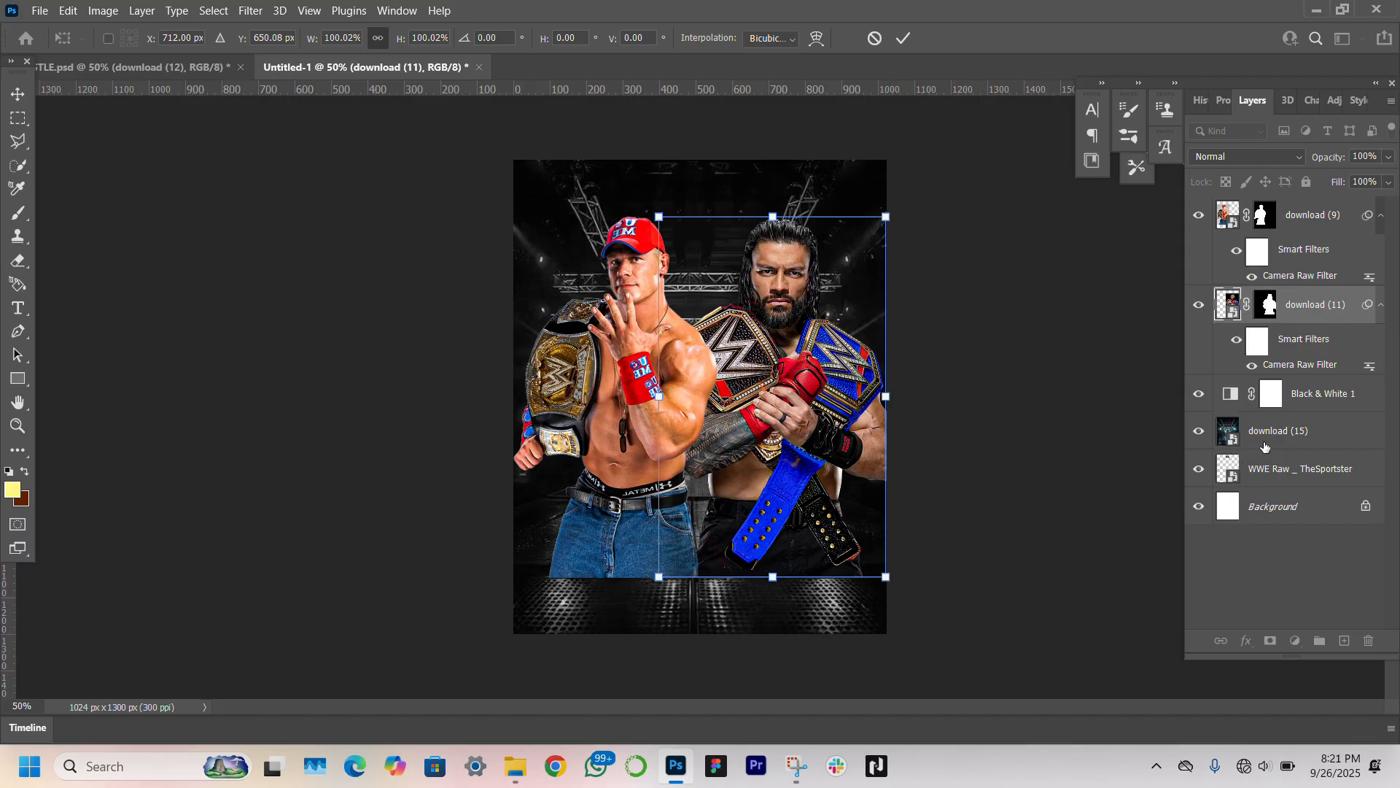
pyautogui.press('Return')
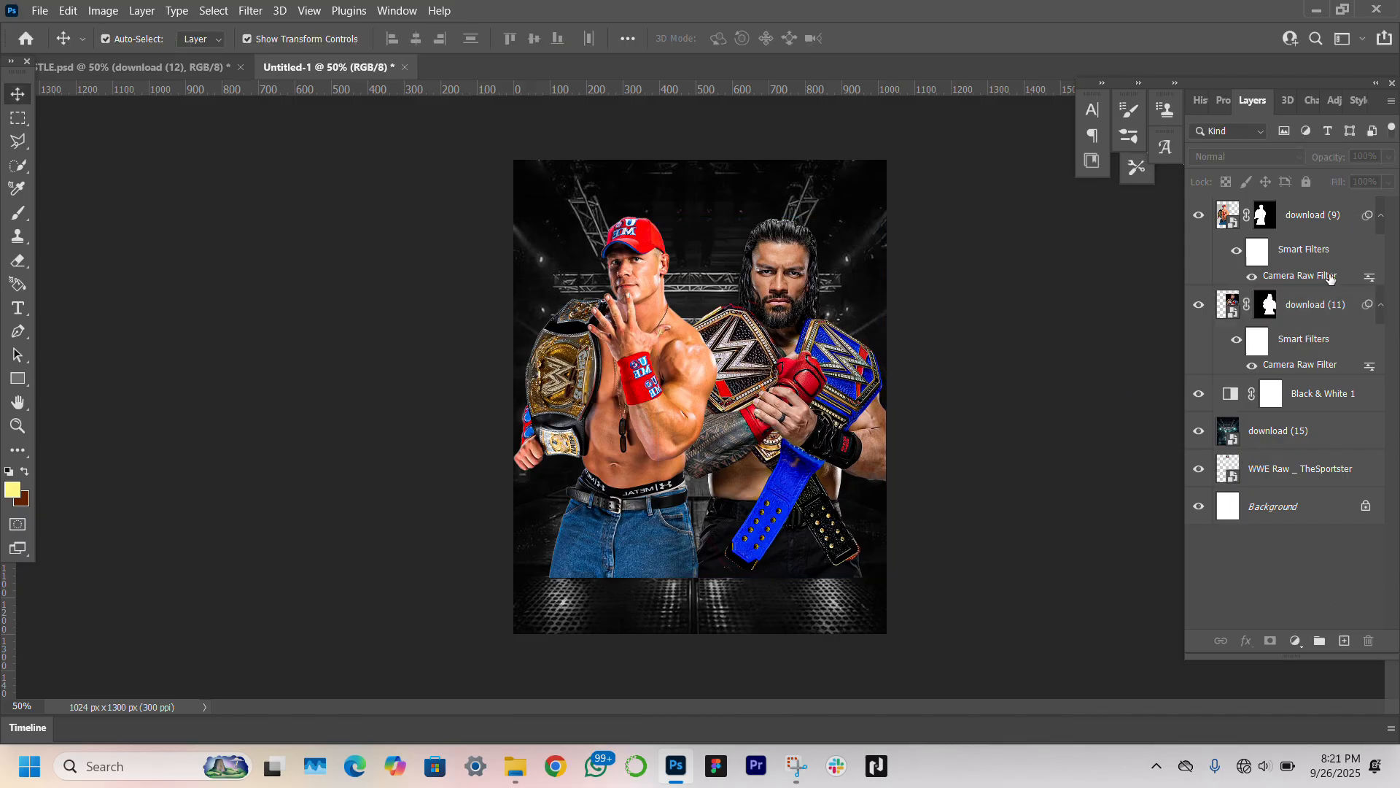
# Add a new top layer and draw dark foreground-to-transparent linear gradients upward from the poster's bottom edge, over the wrestlers' lower bodies.
pyautogui.click(1345, 640)
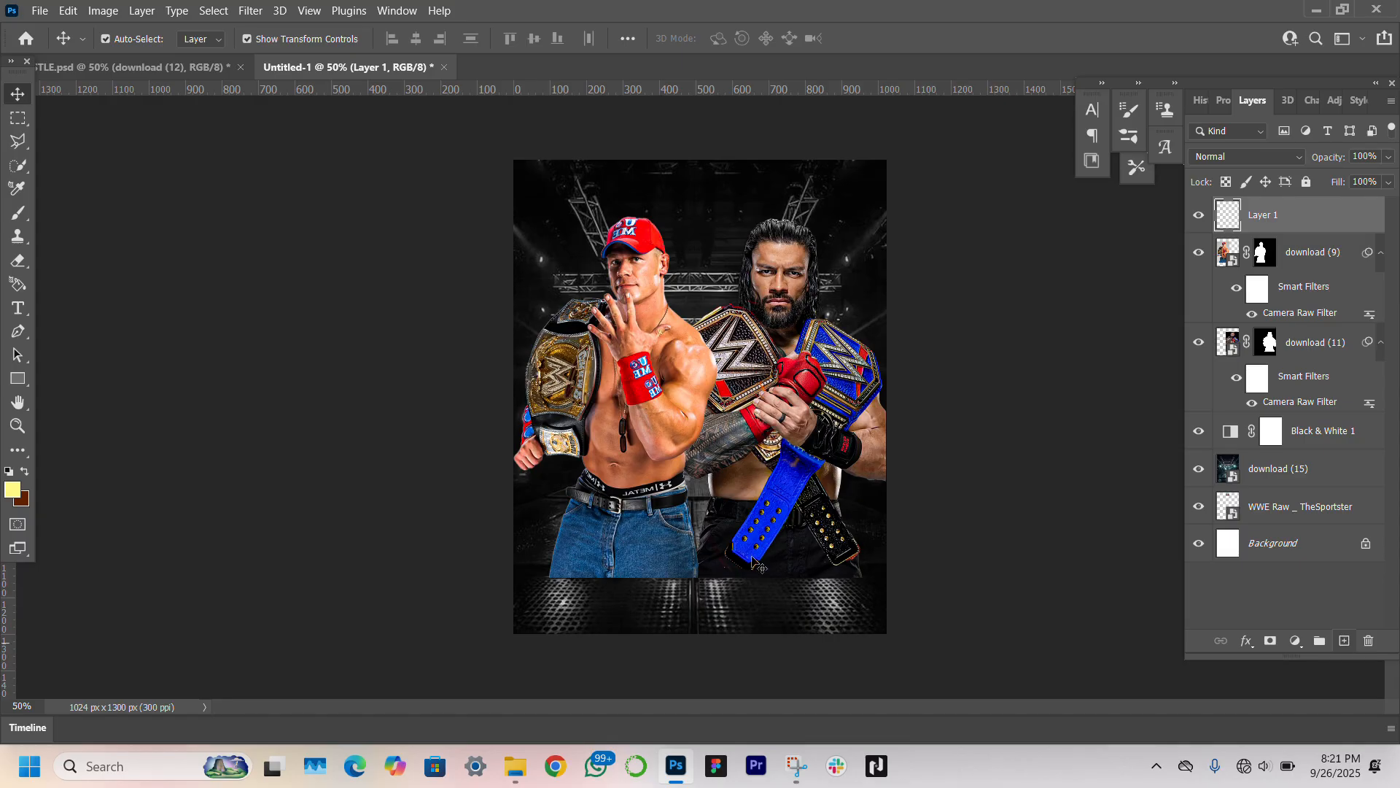
pyautogui.click(16, 458)
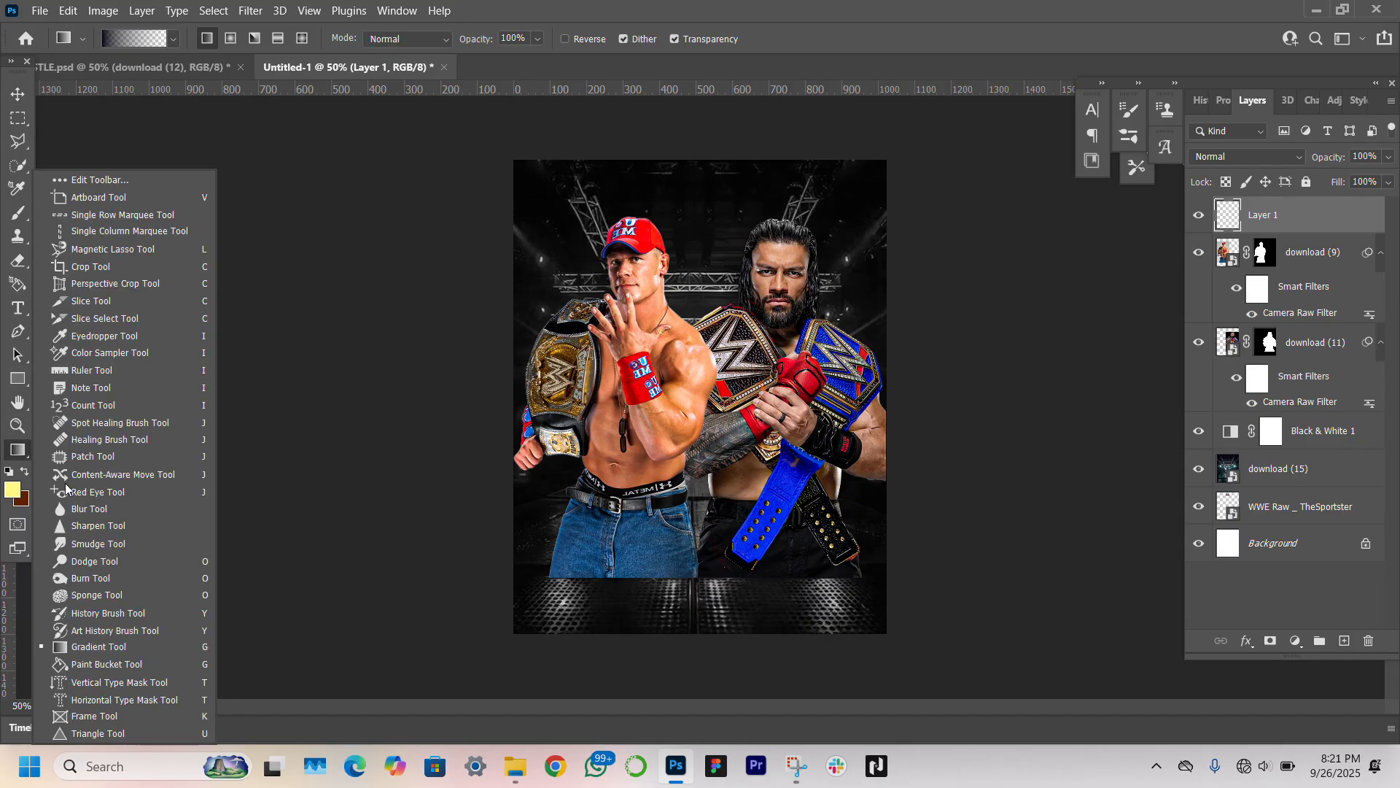
pyautogui.click(92, 642)
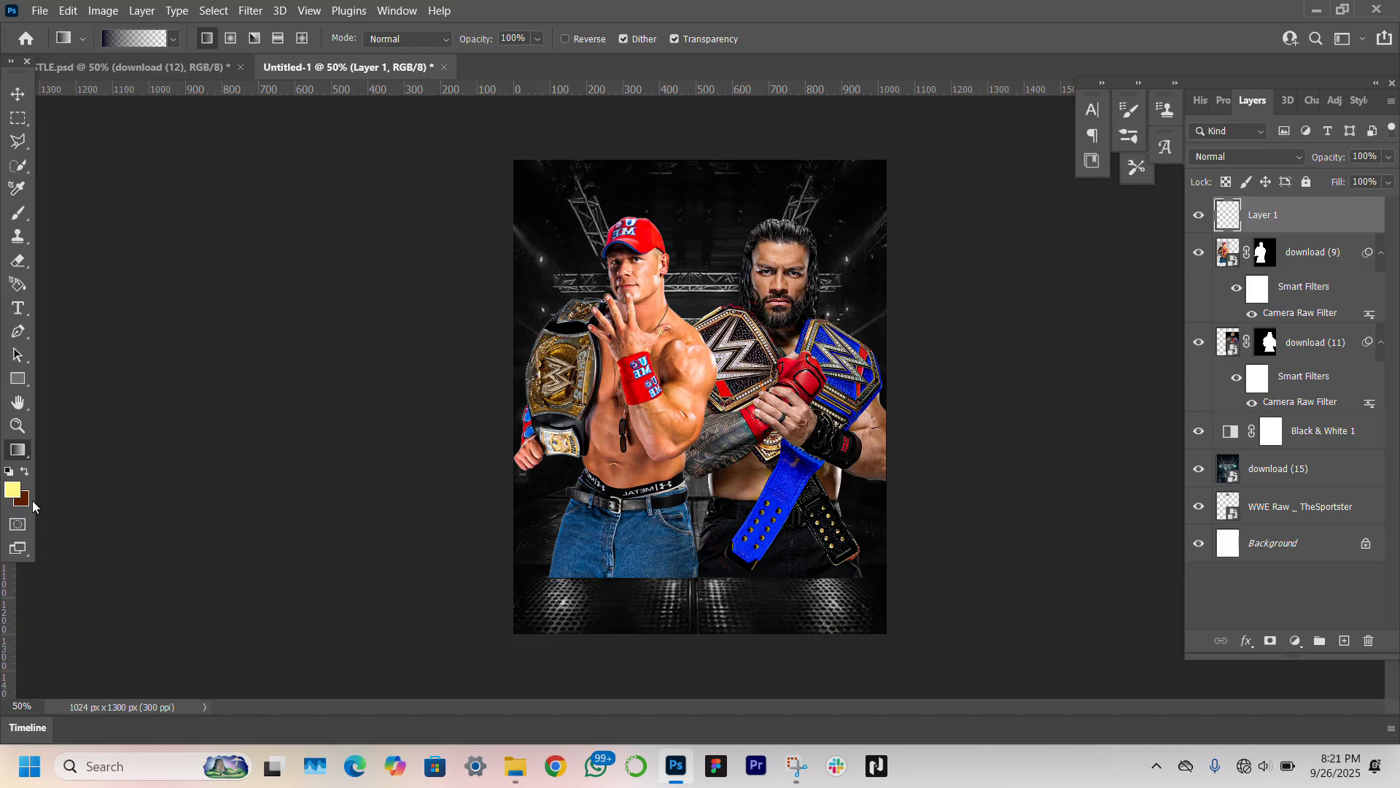
pyautogui.moveTo(693, 631); pyautogui.dragTo(690, 402)
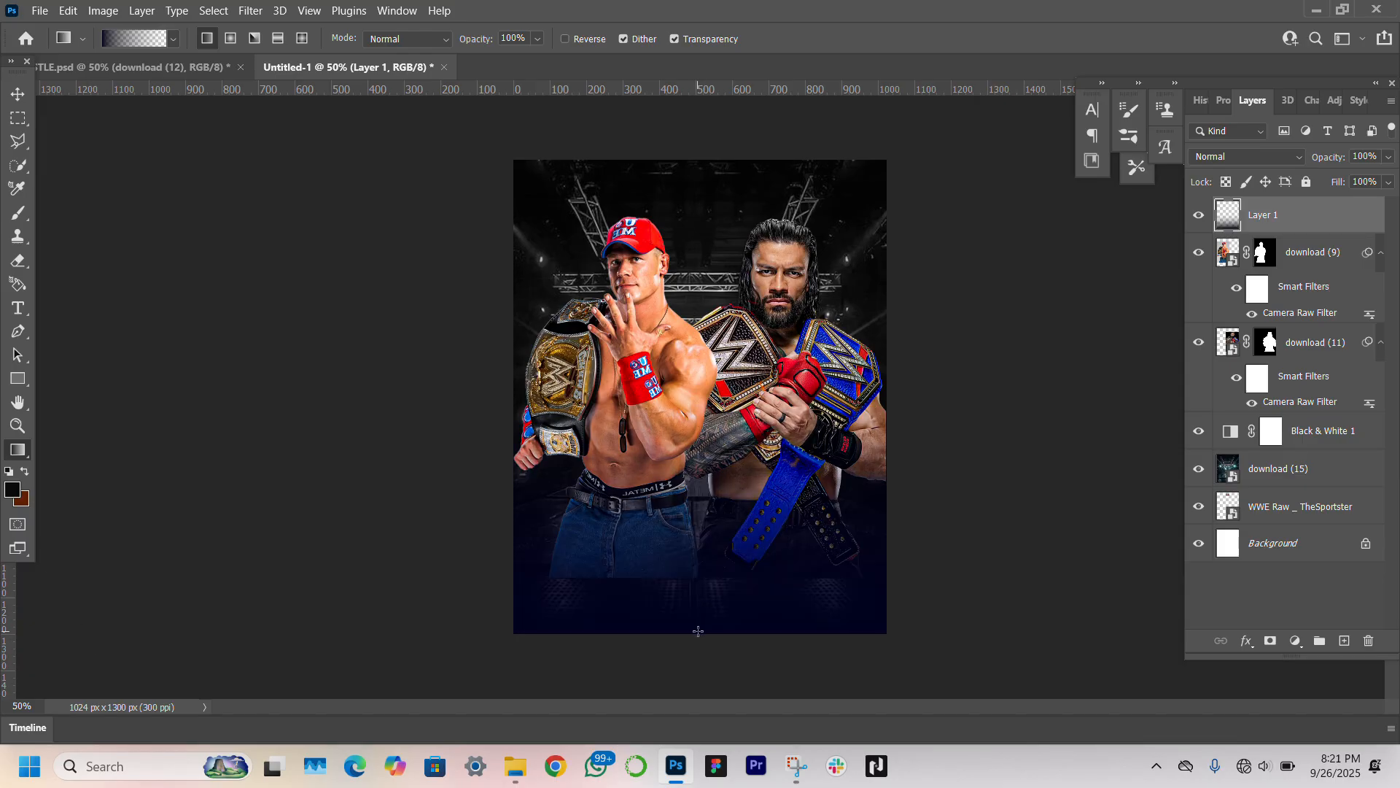
pyautogui.moveTo(699, 636); pyautogui.dragTo(688, 317)
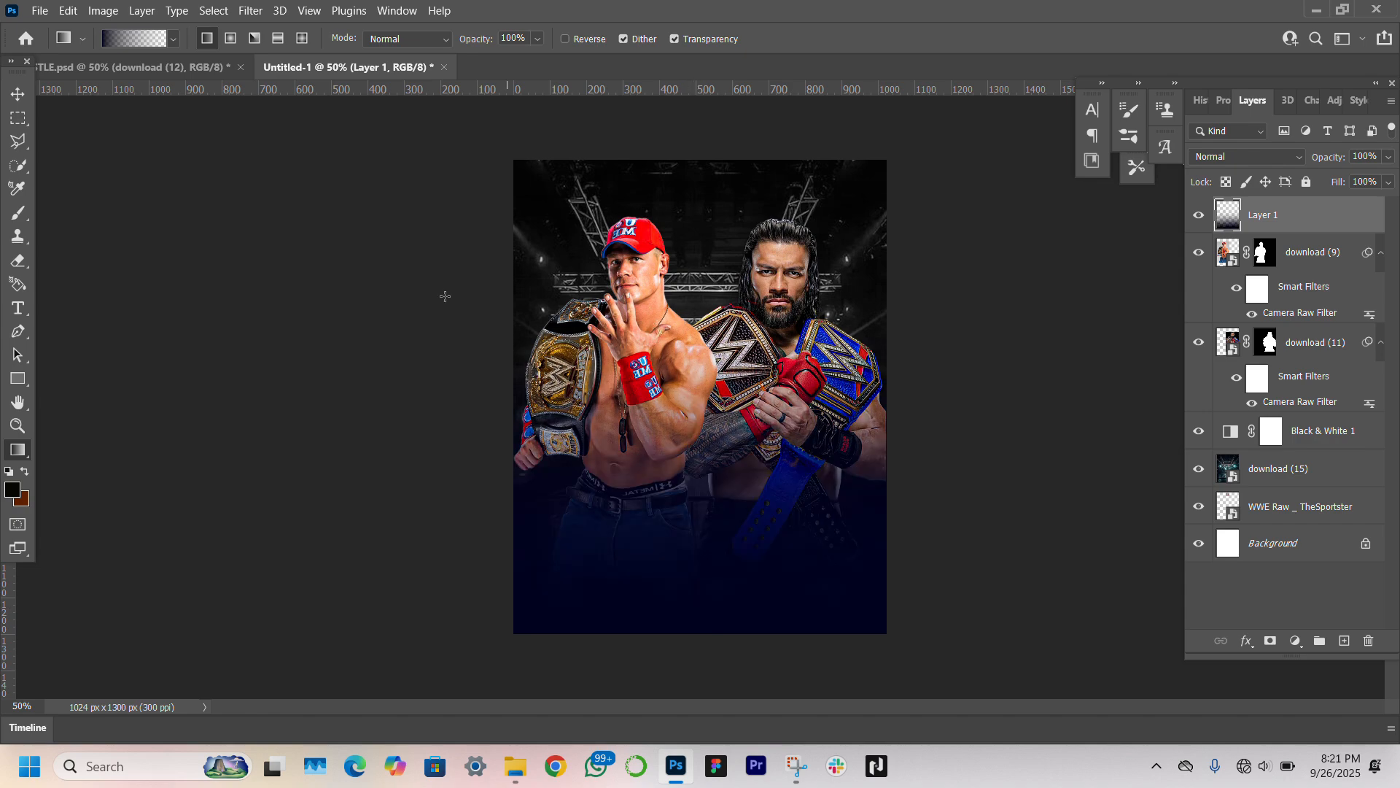
# Apply a Color Overlay layer style to the gradient layer, using colour #030512 in Normal mode at 93% opacity.
pyautogui.click(18, 93)
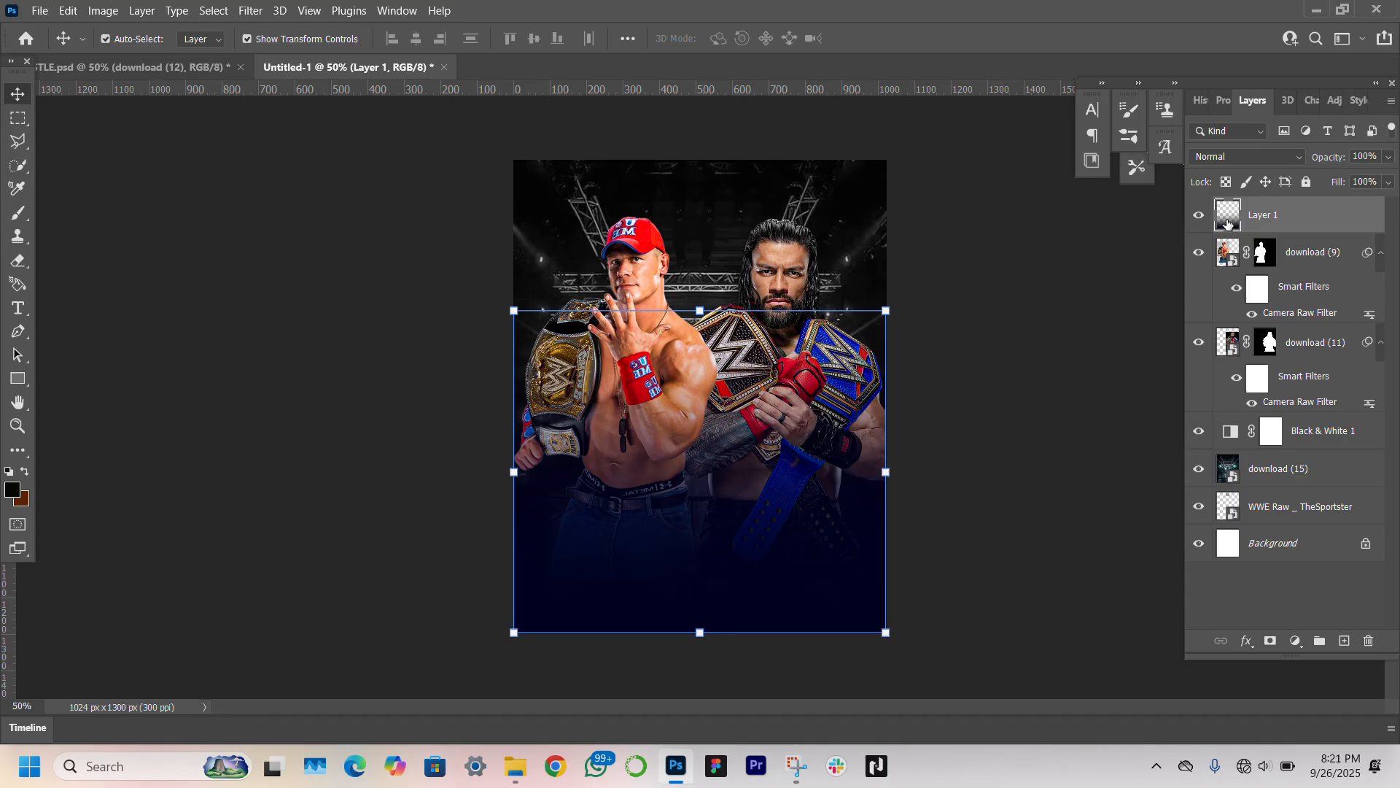
pyautogui.doubleClick(1351, 219)
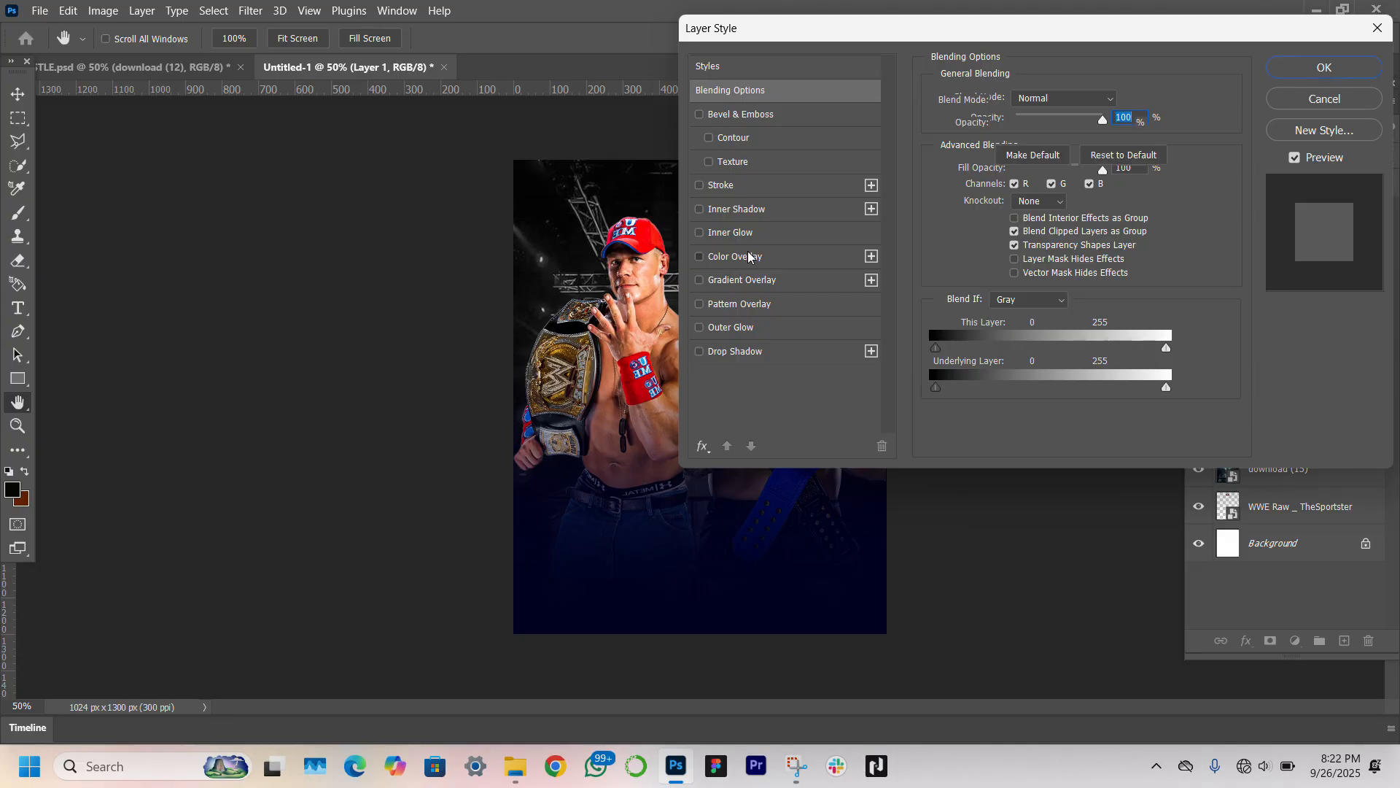
pyautogui.click(749, 256)
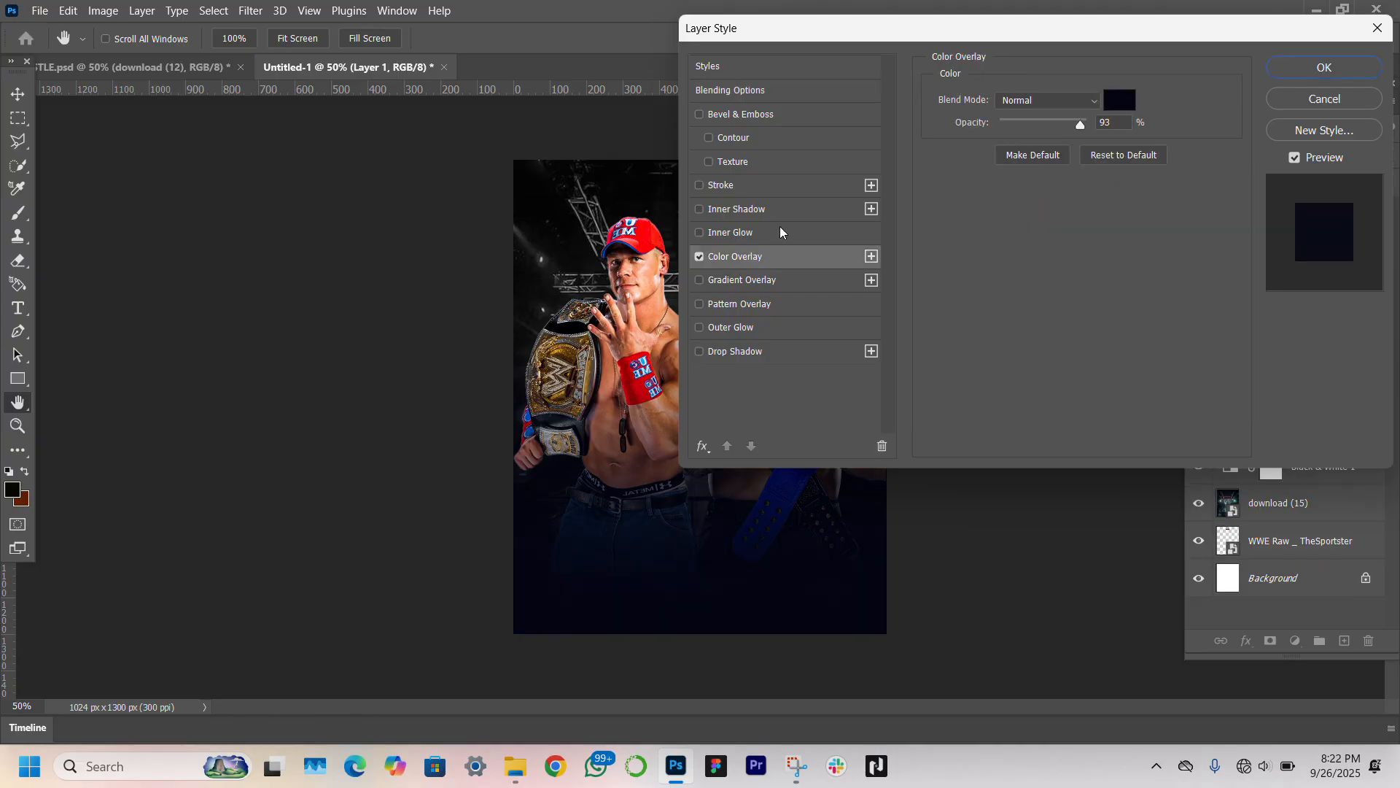
pyautogui.click(1129, 98)
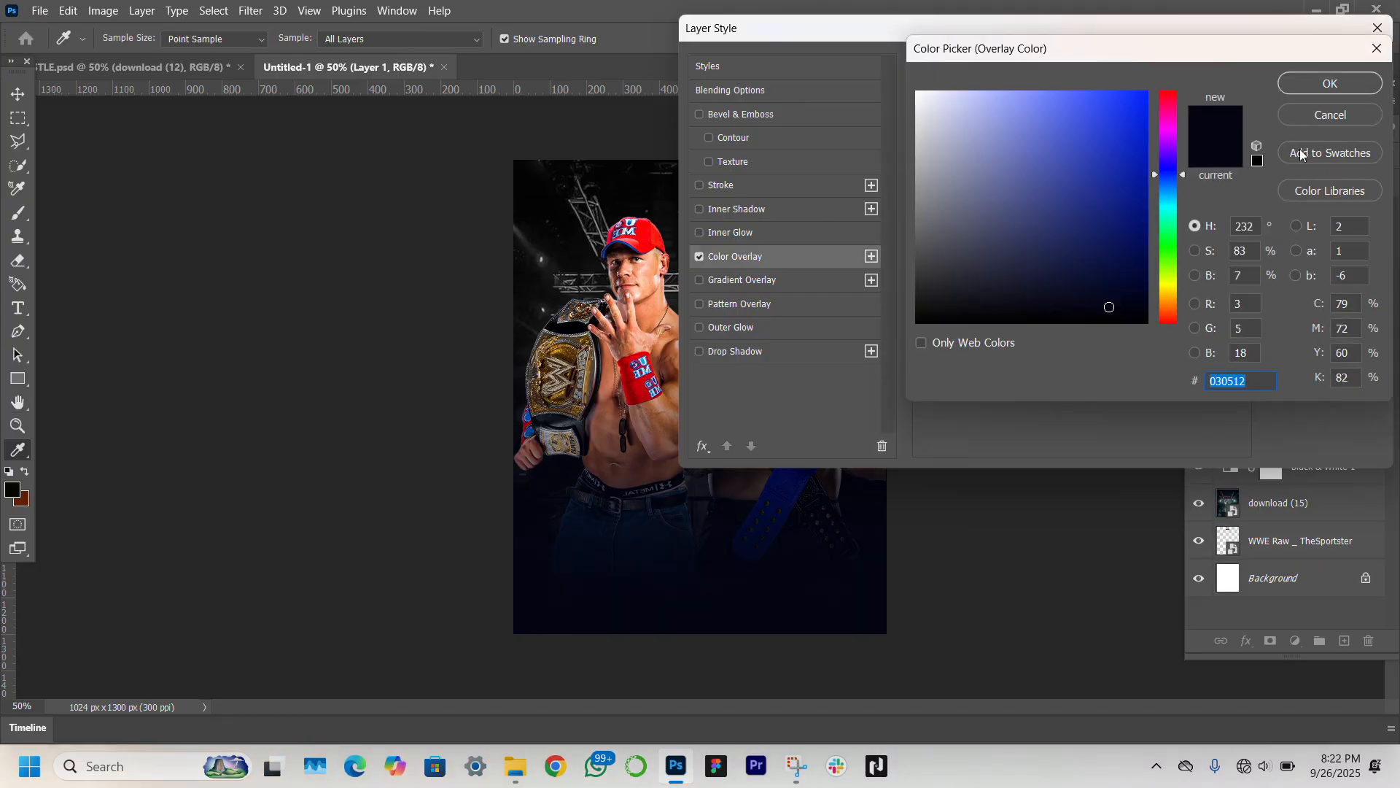
pyautogui.click(1315, 87)
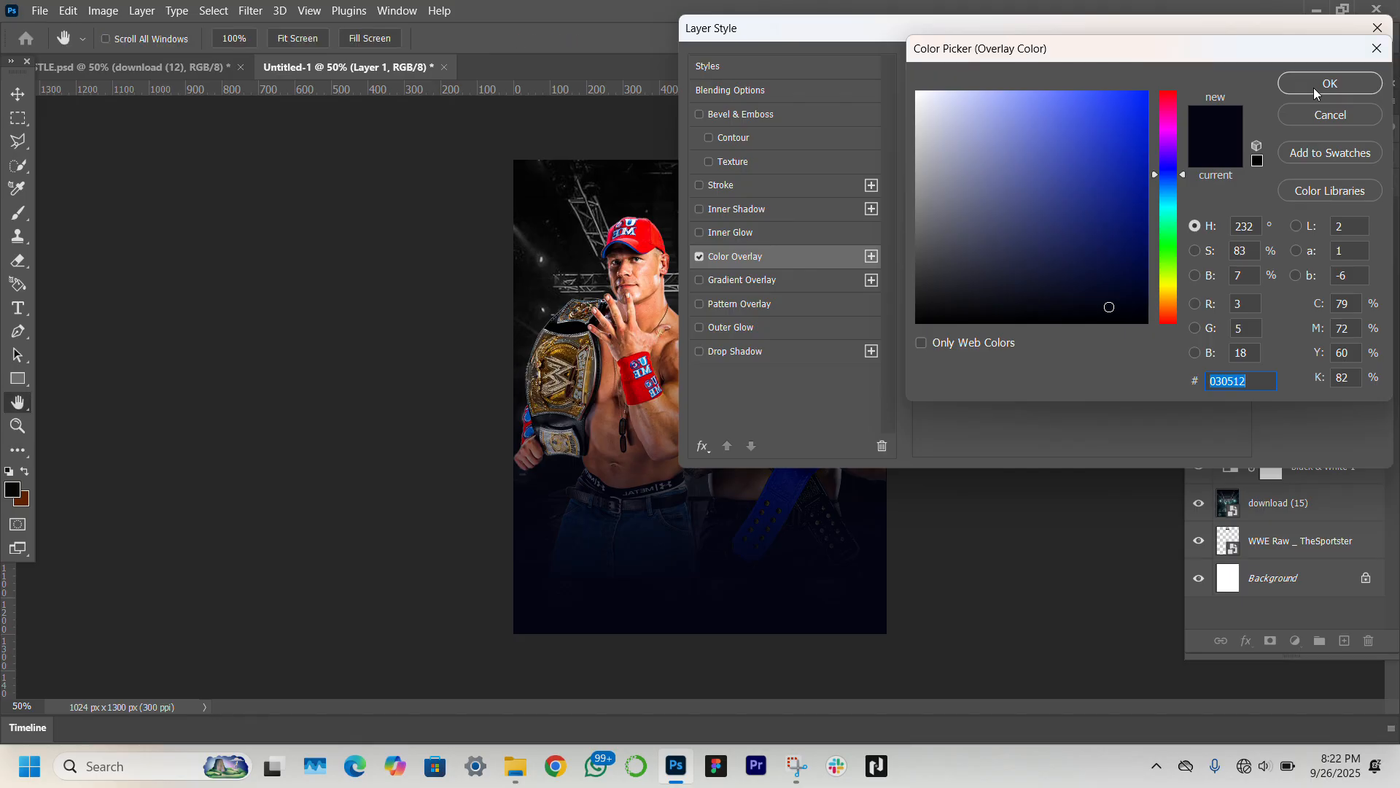
pyautogui.click(1314, 87)
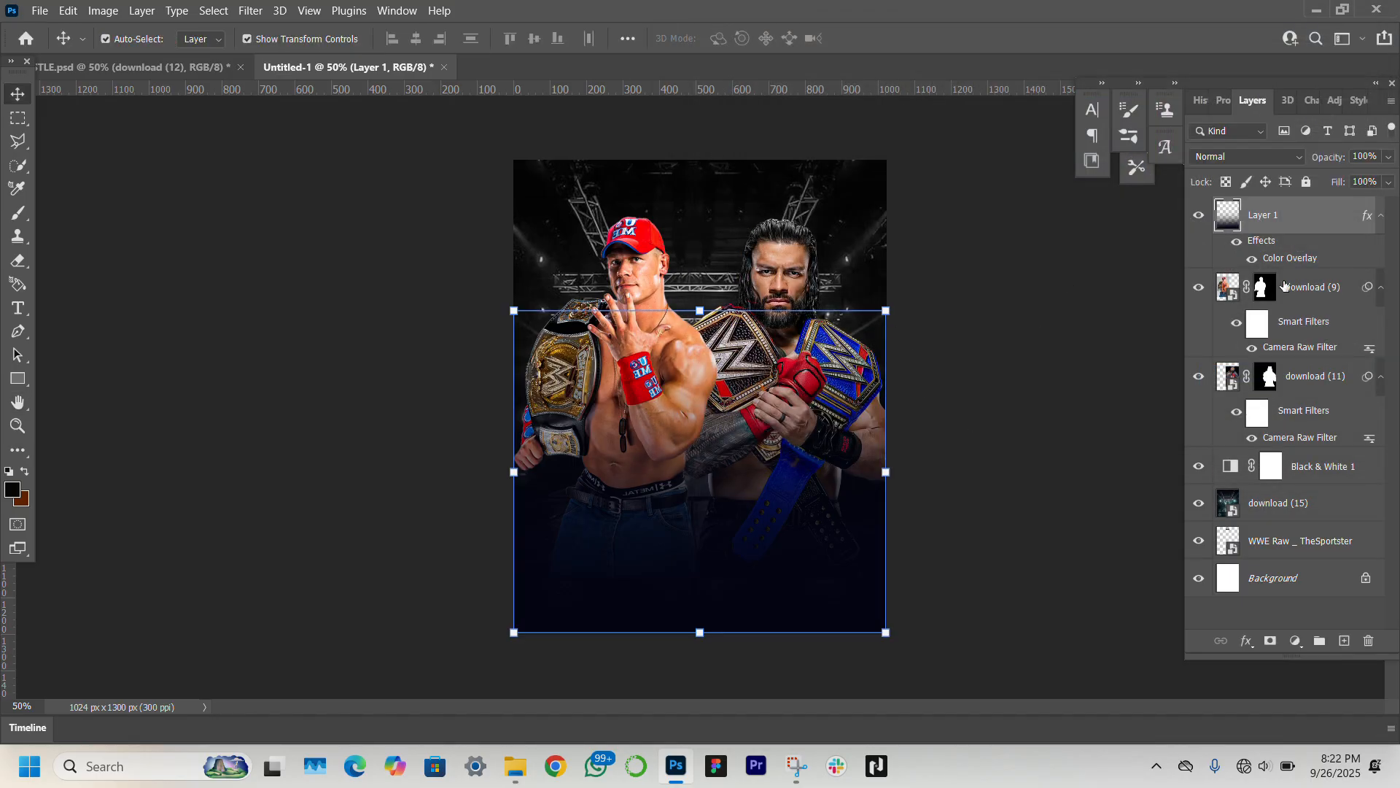
# On a new top layer, paint the poster's bottom area with an enlarged brush in #030513, sampled from the dark lower canvas.
pyautogui.click(1344, 642)
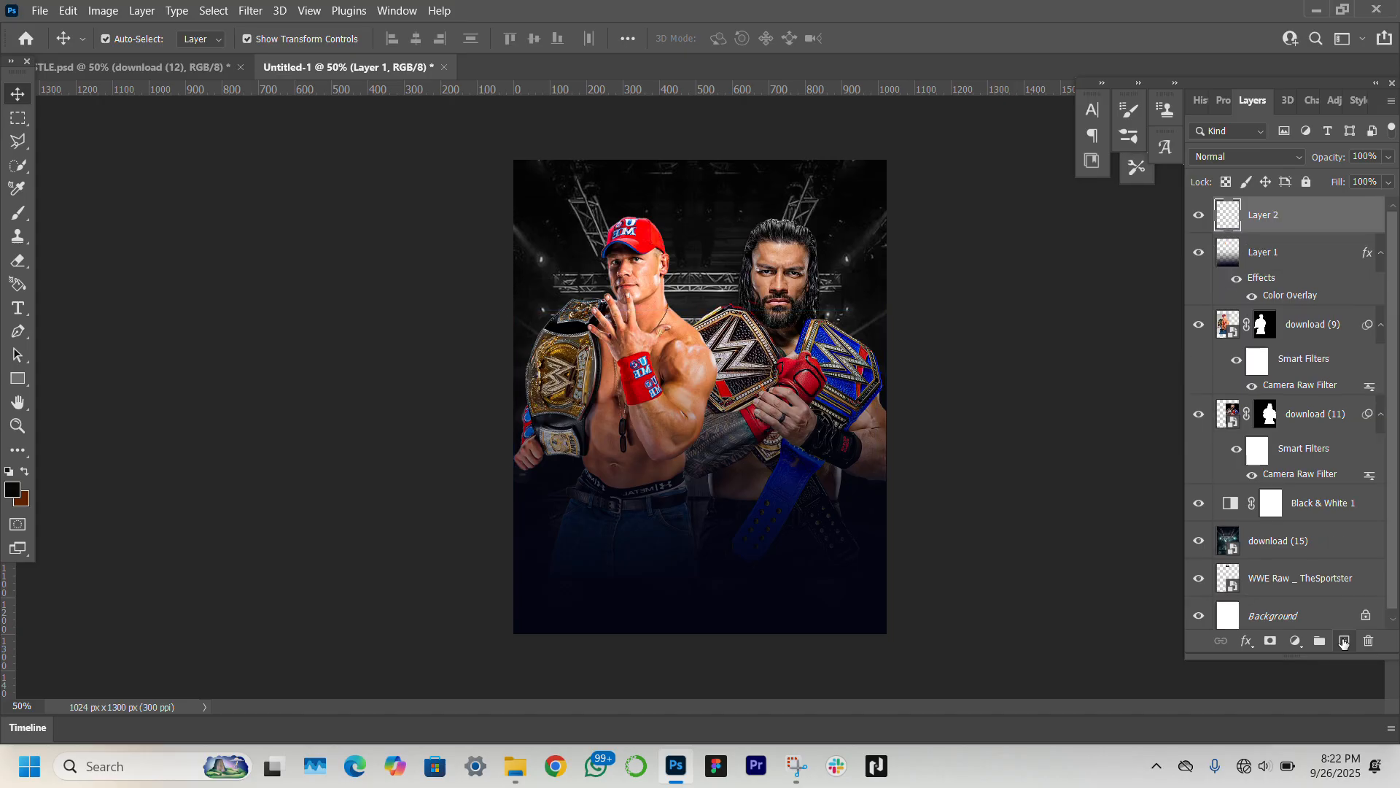
pyautogui.click(19, 213)
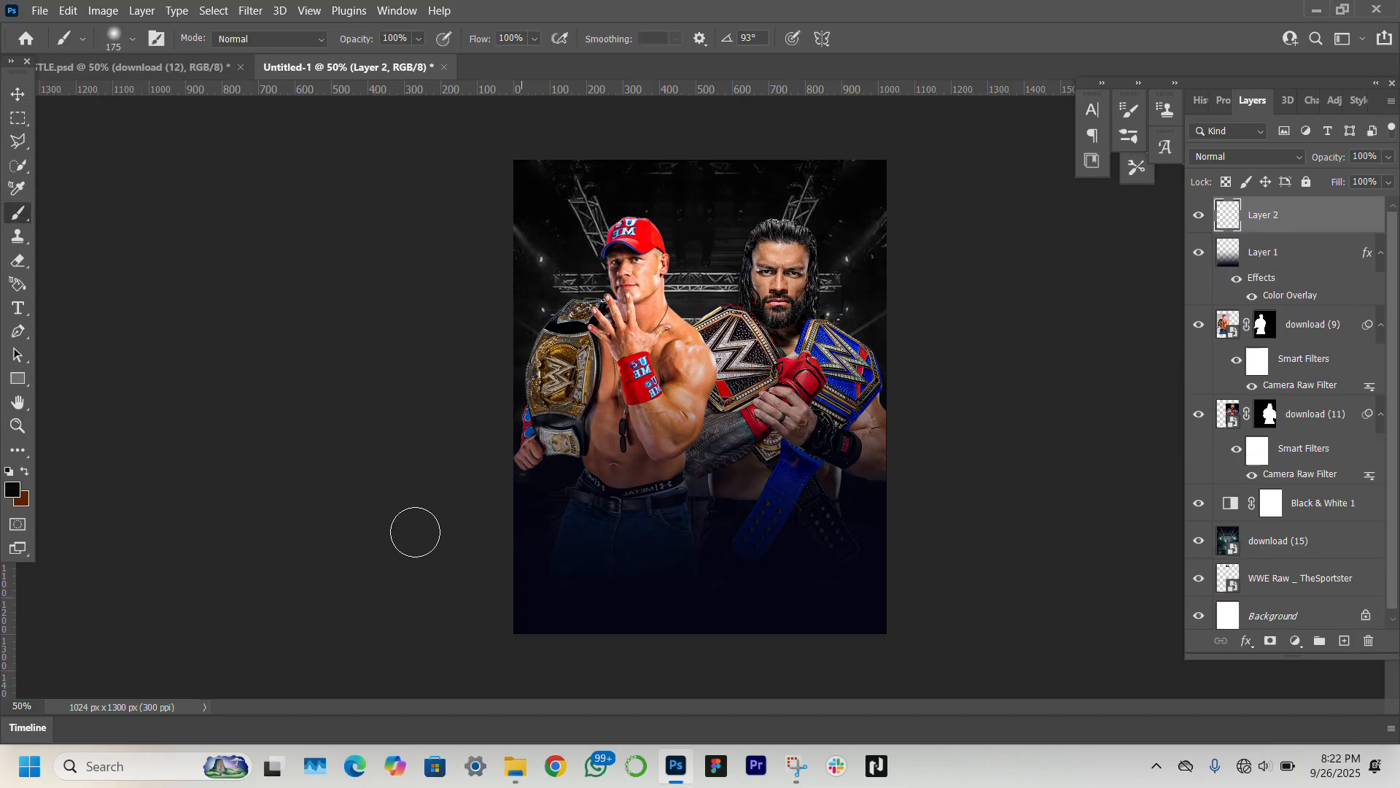
pyautogui.click(12, 490)
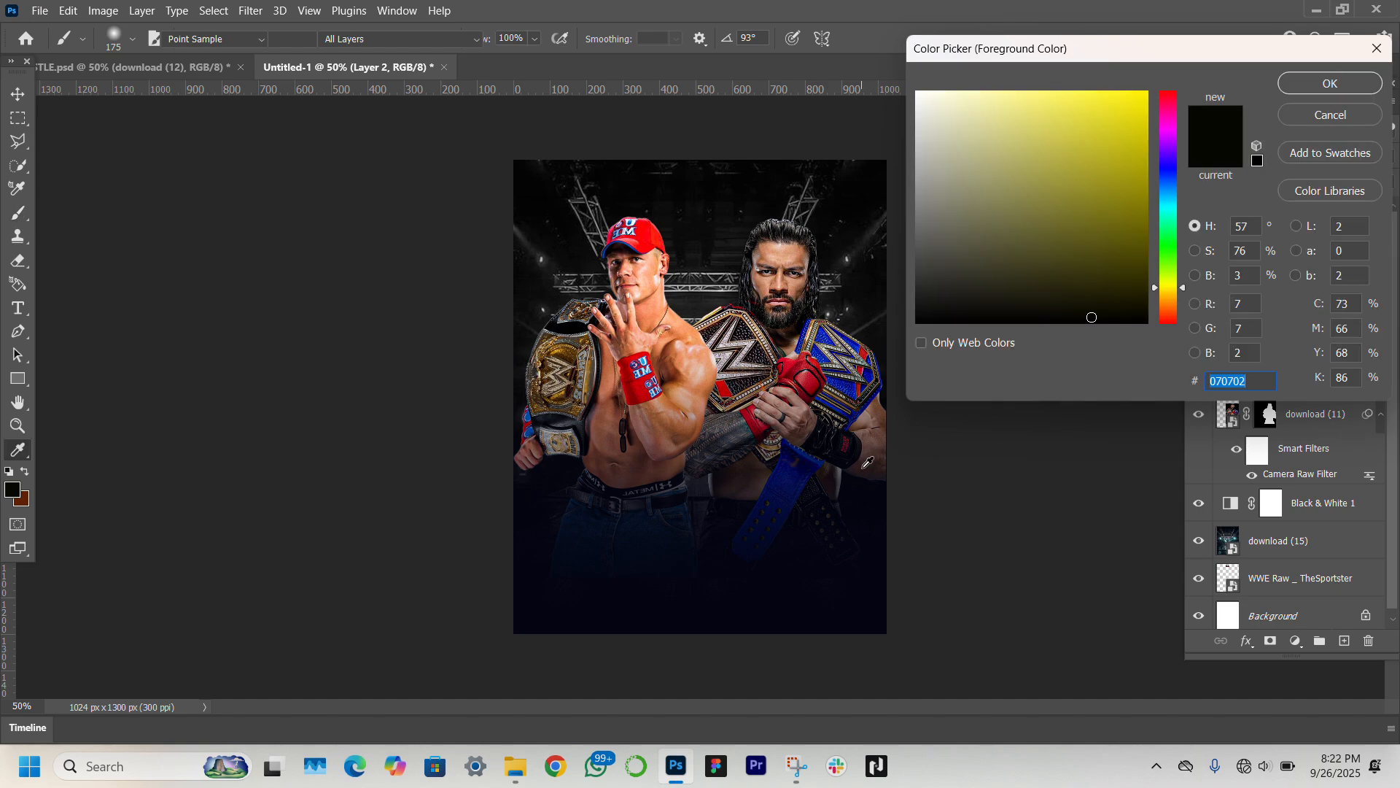
pyautogui.click(759, 604)
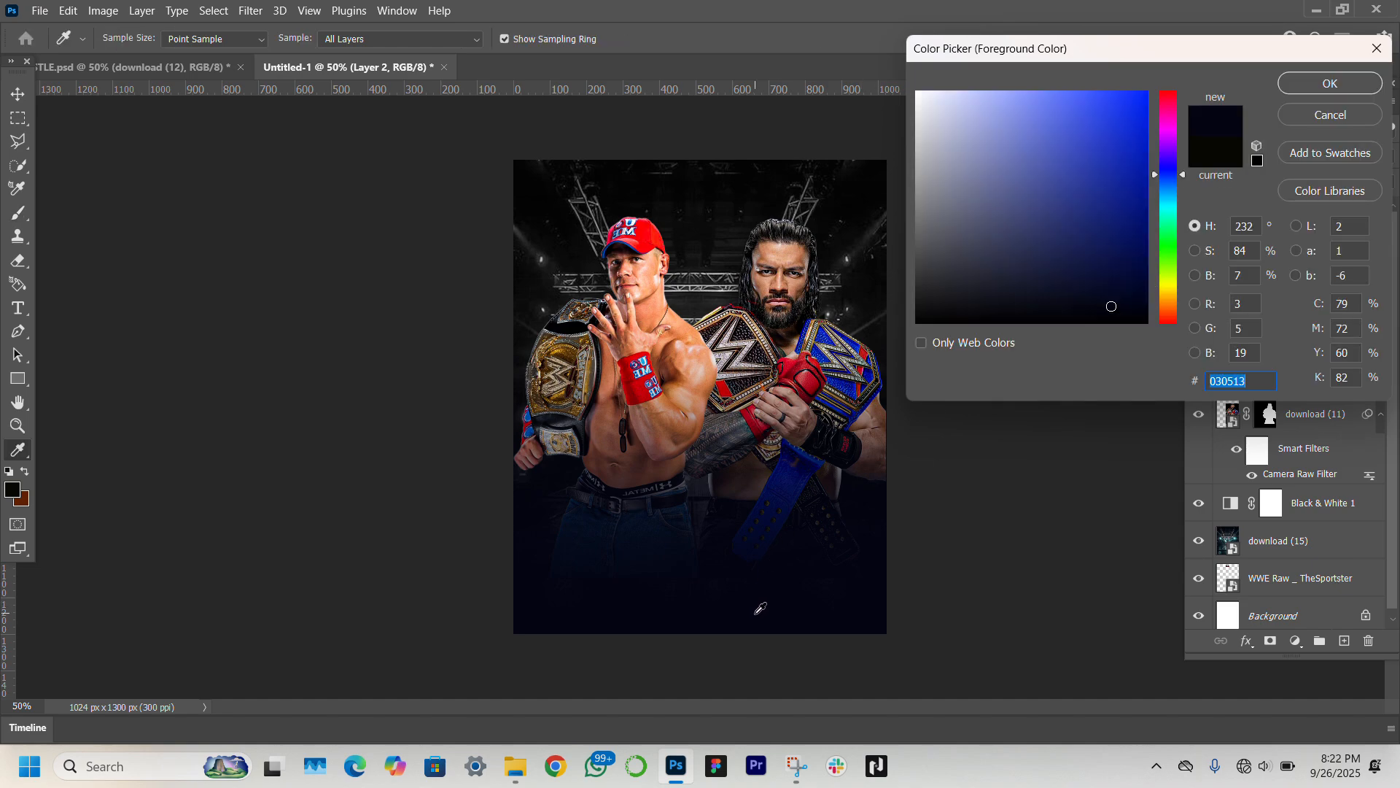
pyautogui.press('Return')
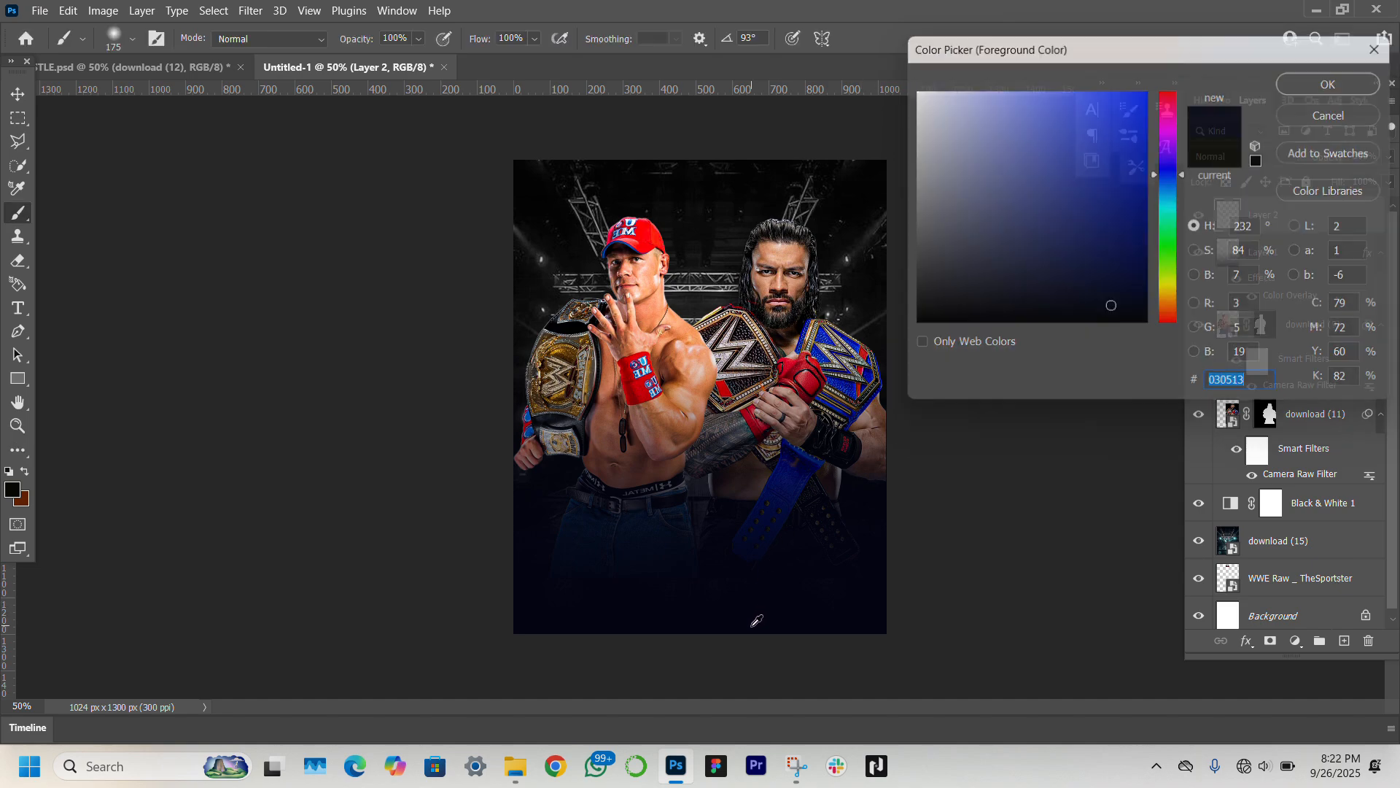
pyautogui.press(']')
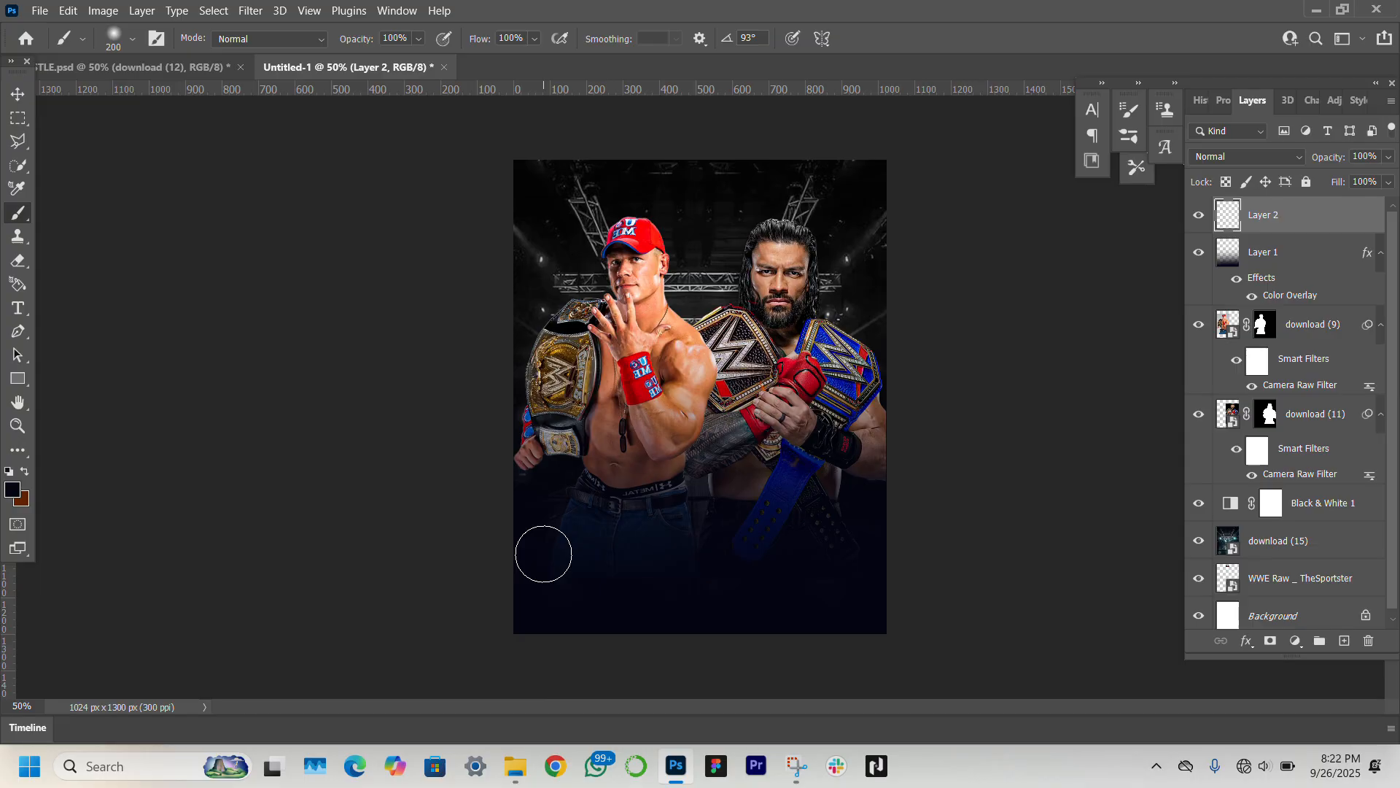
pyautogui.press(']')
pyautogui.moveTo(542, 577)
pyautogui.mouseDown()
pyautogui.moveTo(900, 579)
pyautogui.moveTo(856, 593)
pyautogui.mouseUp()
pyautogui.click(18, 94)
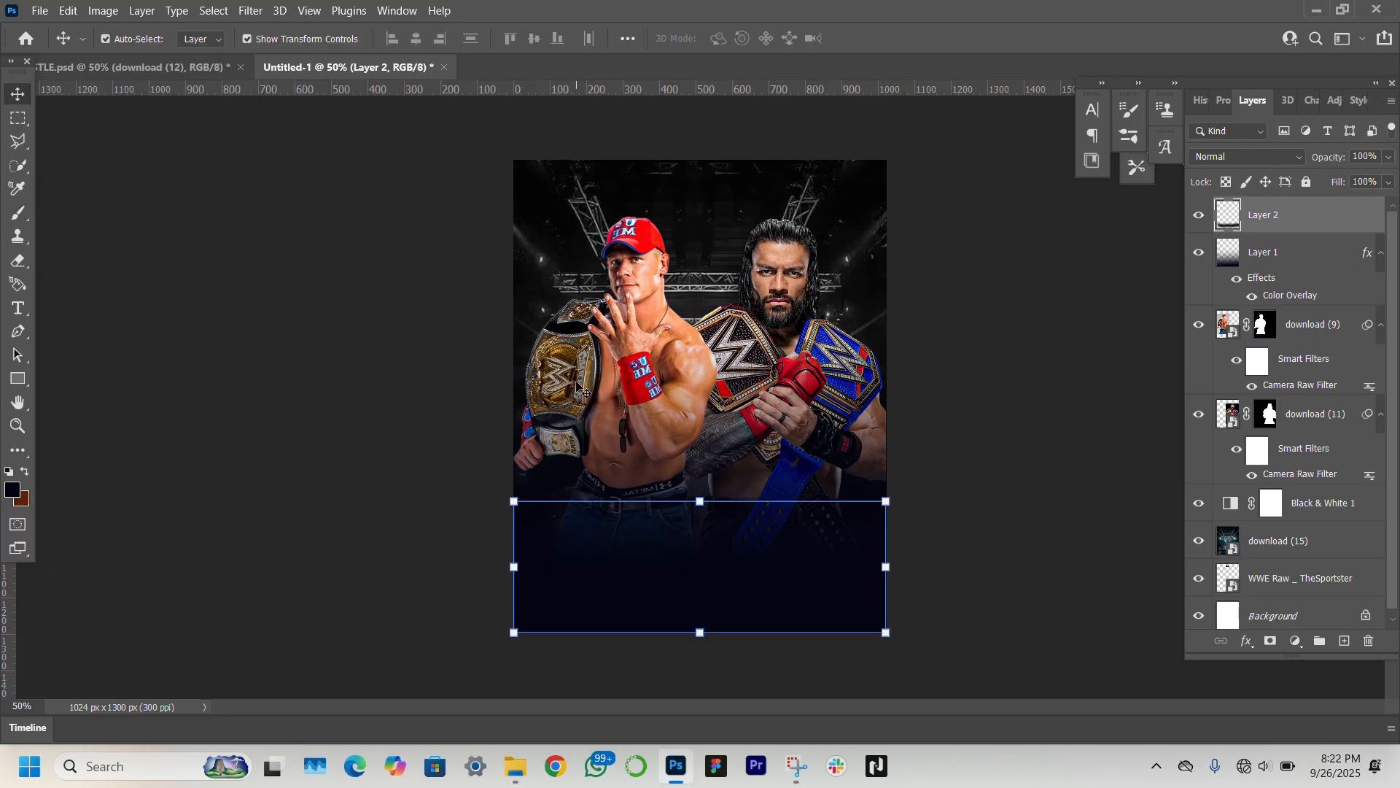
# Draw a dark vertical rectangle about 169 × 731 px between the two wrestlers and reduce it to about 165 × 715 px.
pyautogui.click(17, 425)
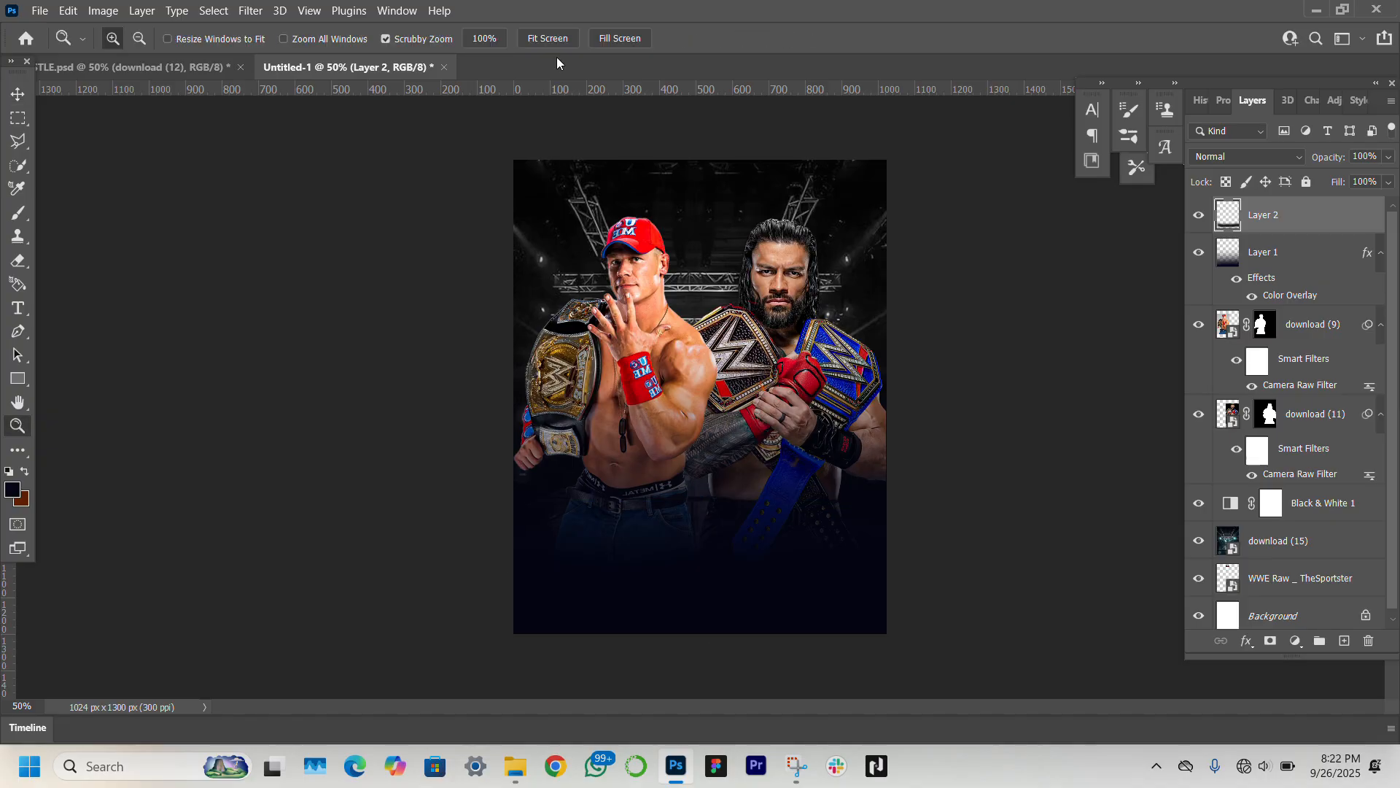
pyautogui.click(547, 40)
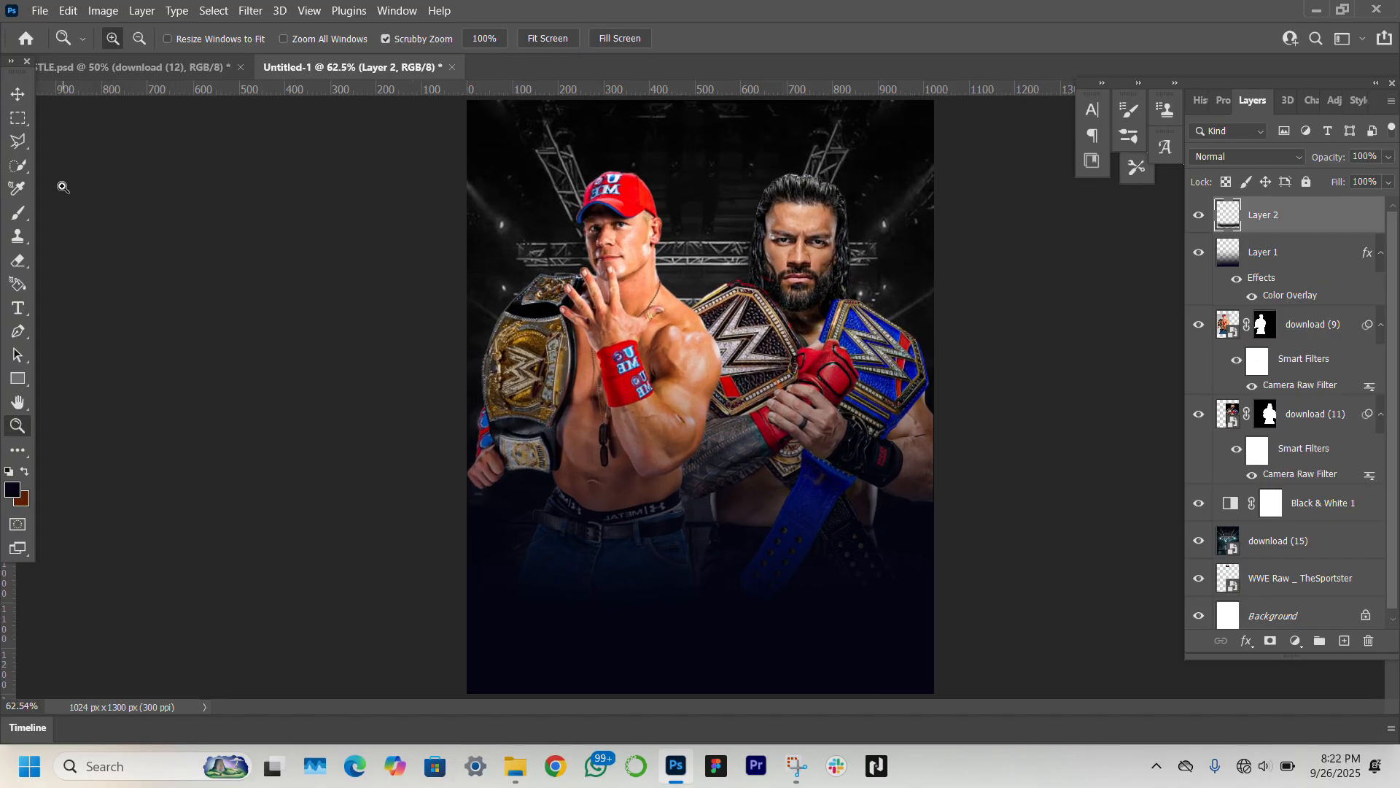
pyautogui.click(16, 94)
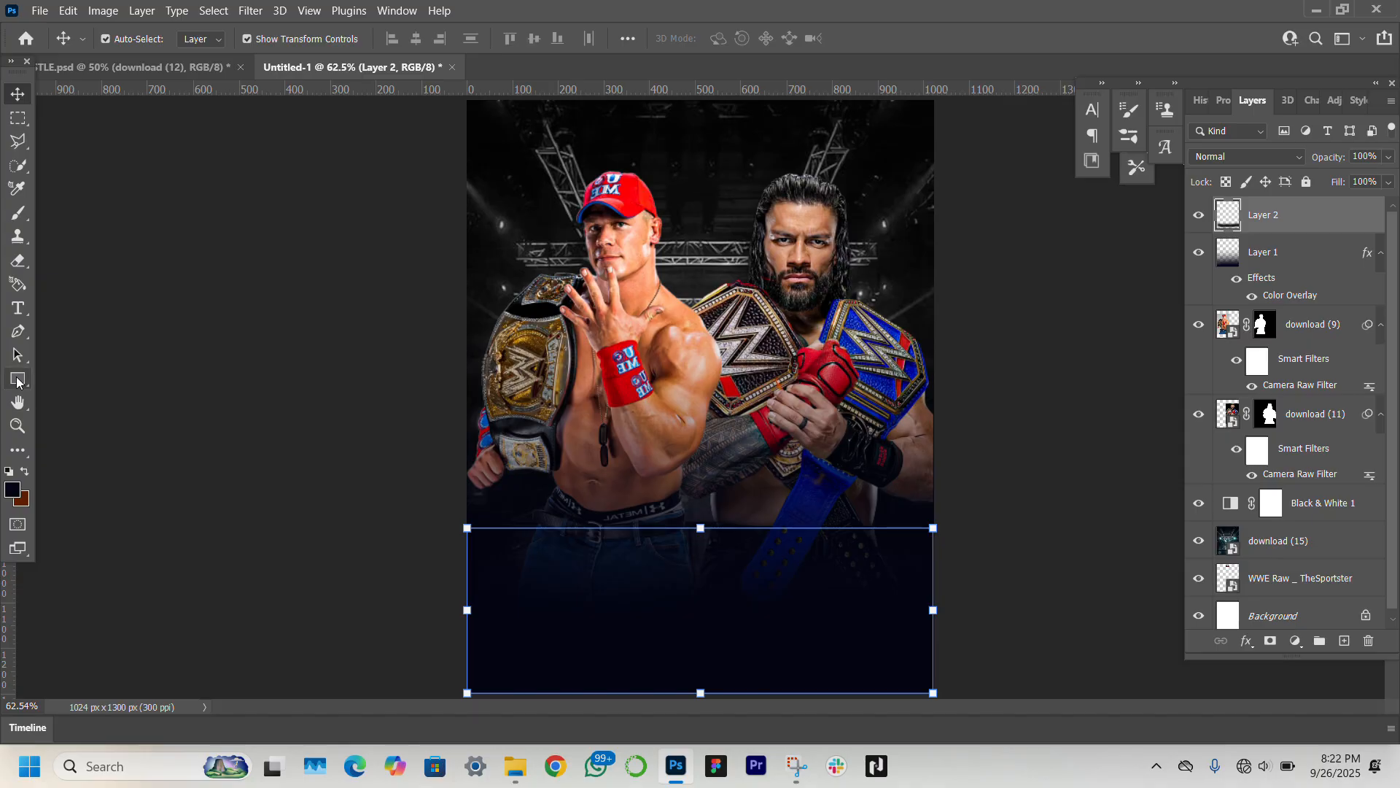
pyautogui.click(18, 378)
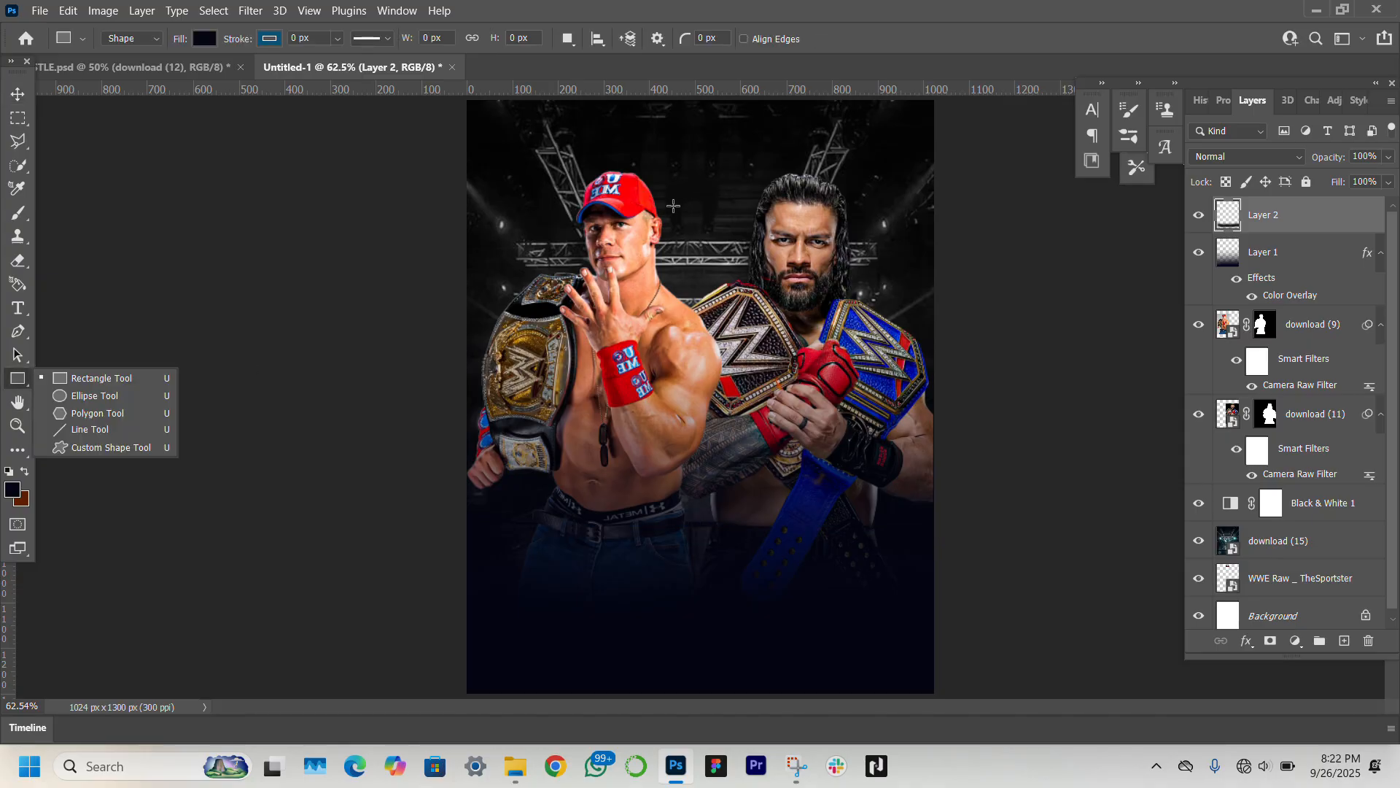
pyautogui.moveTo(669, 203); pyautogui.dragTo(746, 537)
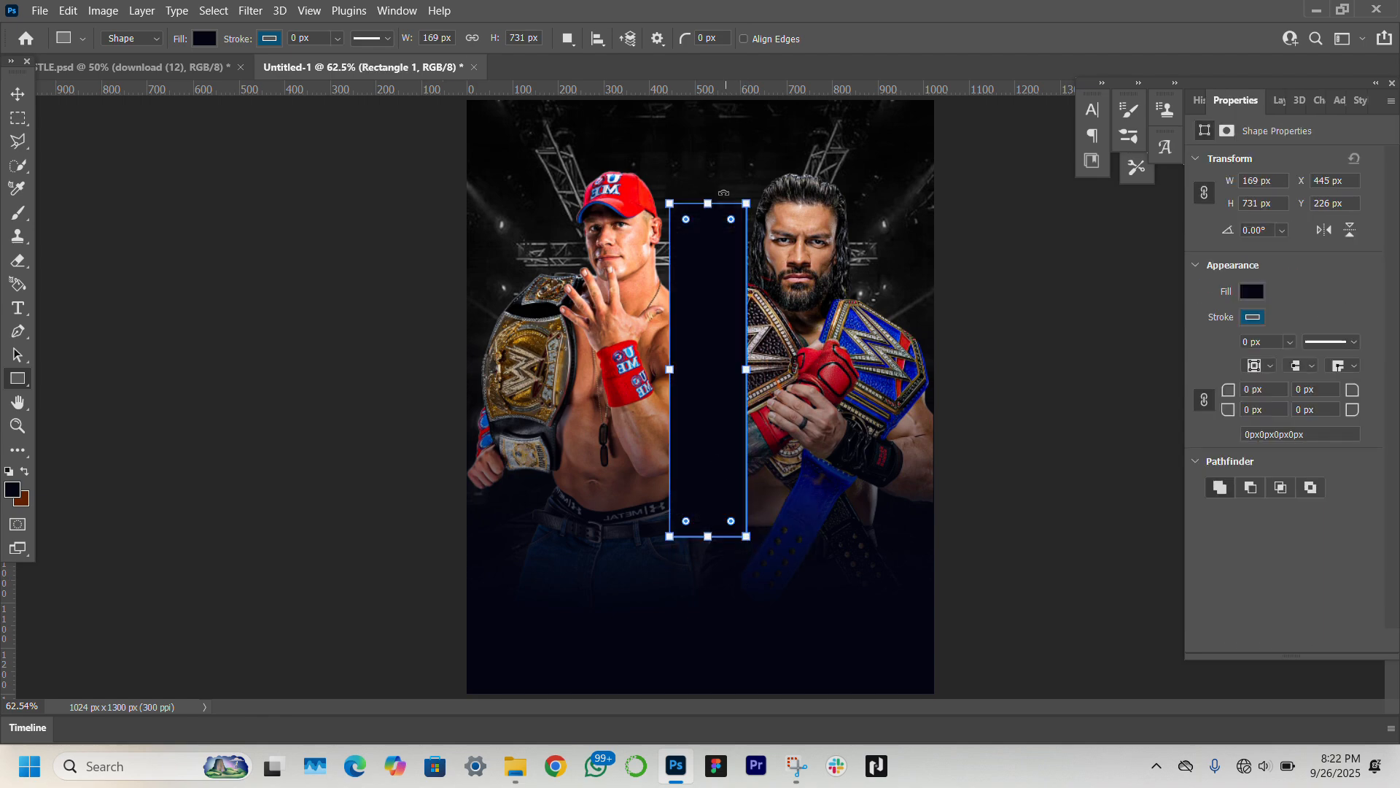
pyautogui.moveTo(707, 204)
pyautogui.mouseDown()
pyautogui.moveTo(708, 230)
pyautogui.moveTo(707, 211)
pyautogui.mouseUp()
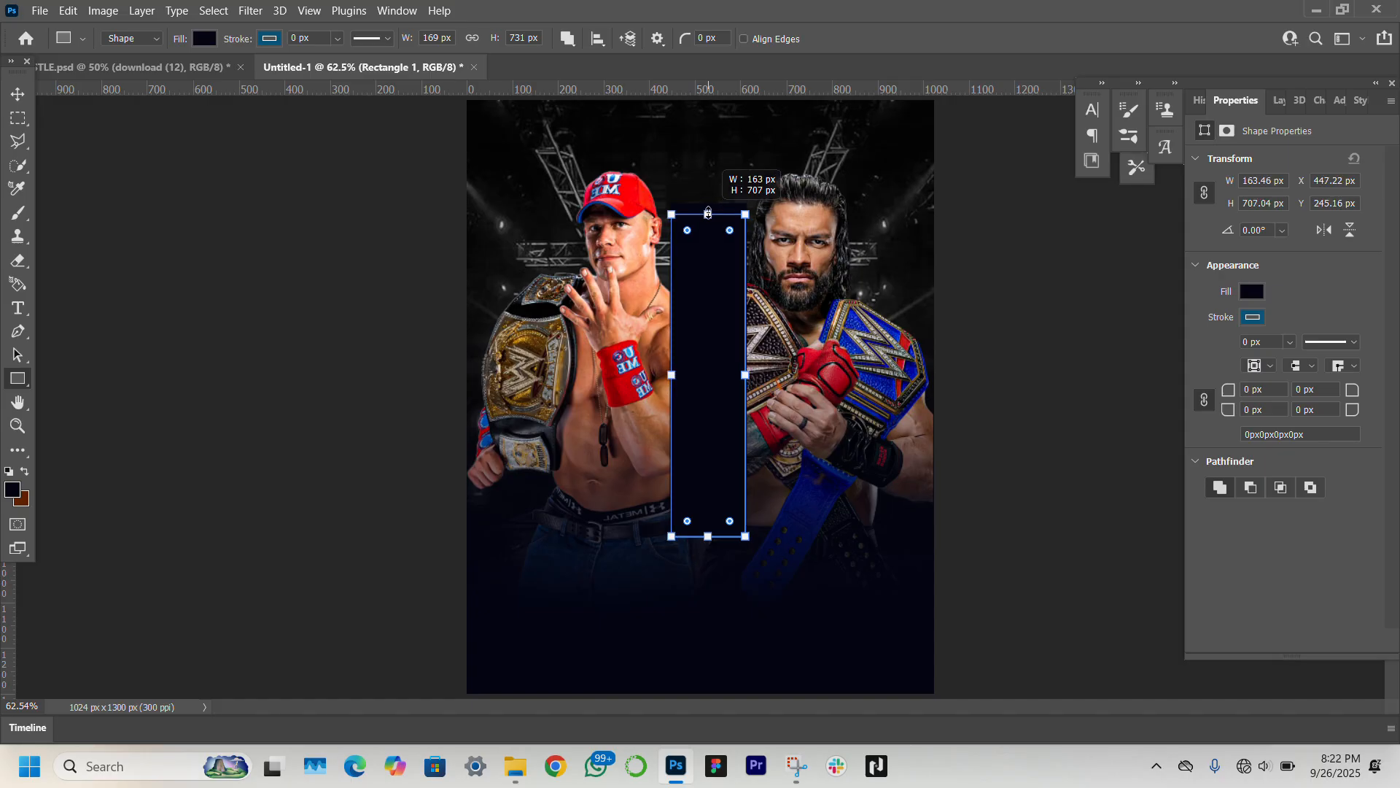
pyautogui.click(12, 98)
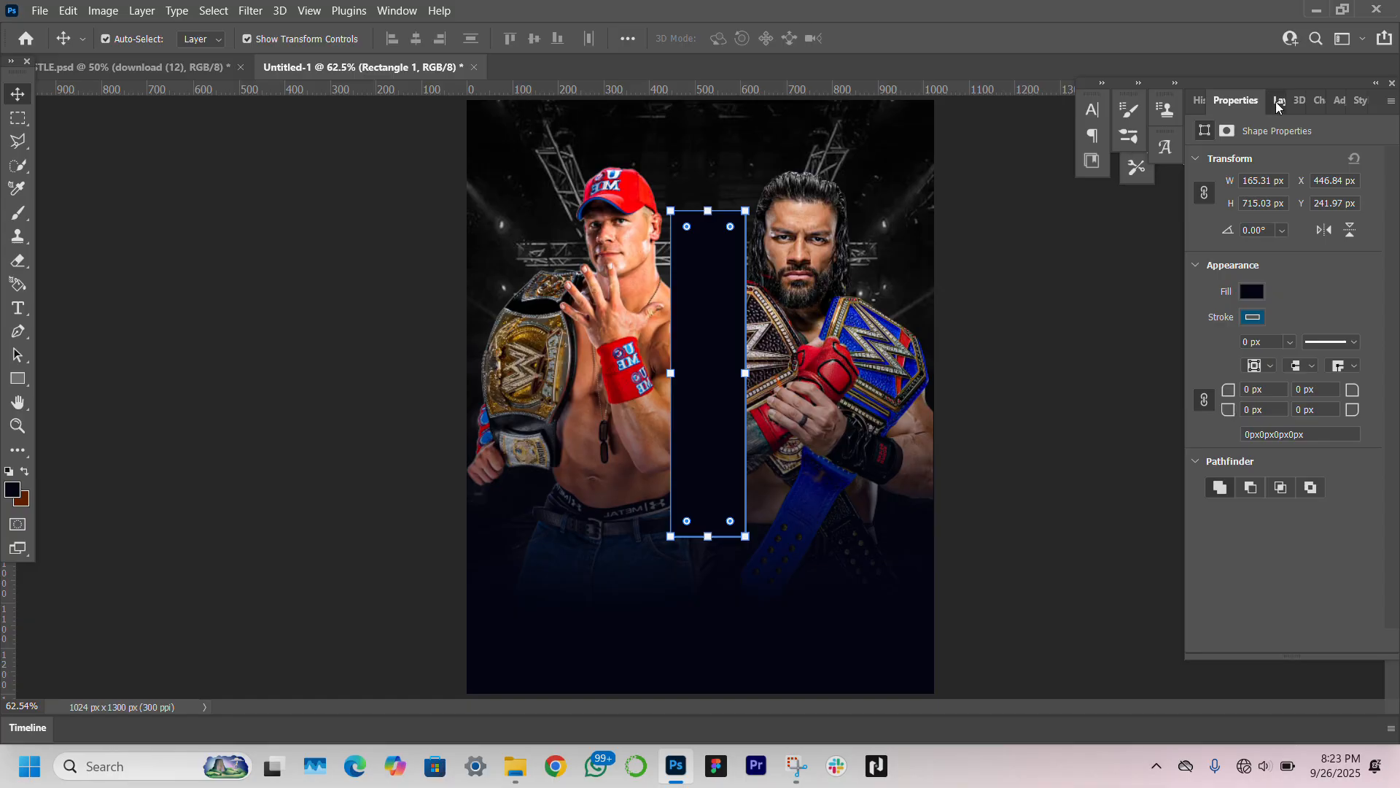
pyautogui.click(1276, 102)
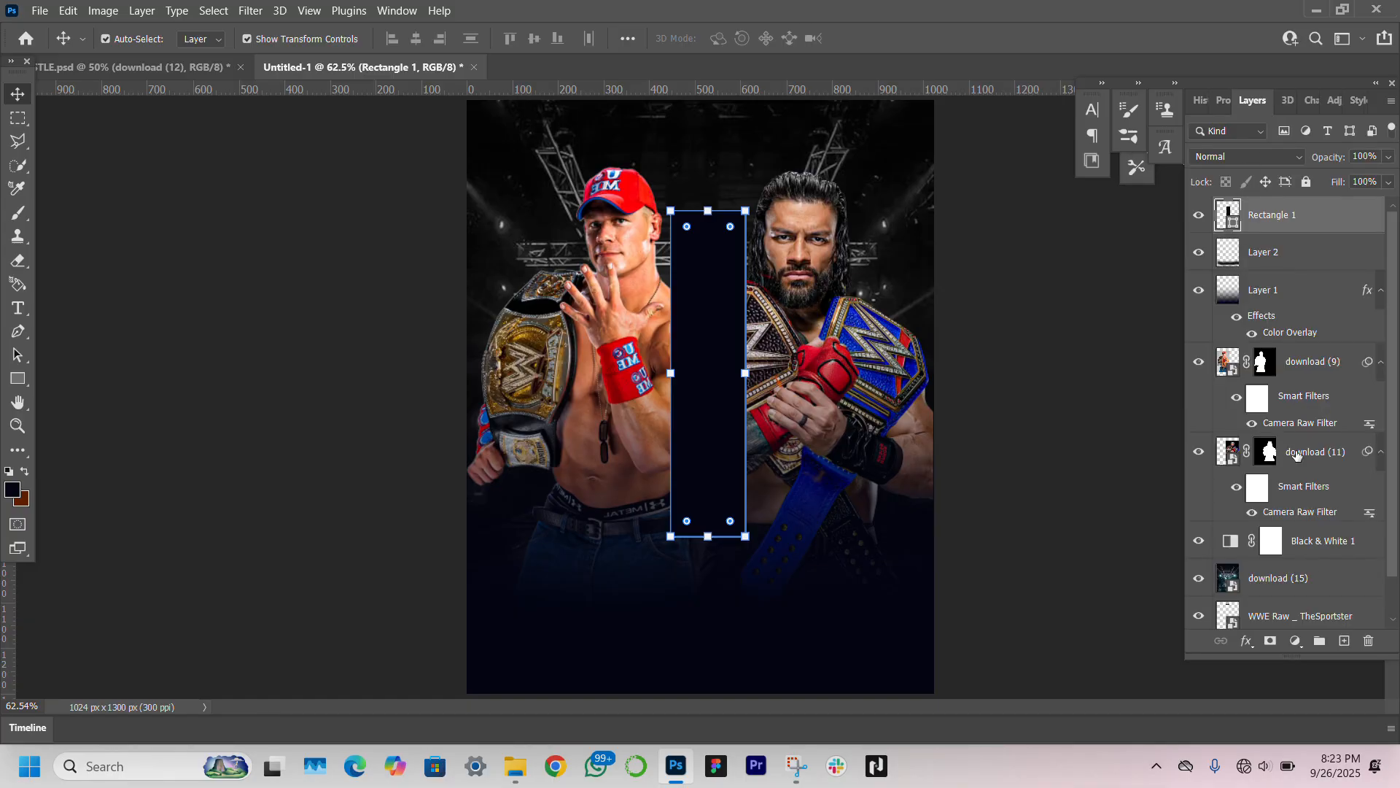
# Bring the WWE Raw logo layer to the top of the layer stack and position the logo above the dark vertical rectangle.
pyautogui.moveTo(1302, 619); pyautogui.dragTo(1293, 196)
pyautogui.moveTo(697, 150)
pyautogui.mouseDown()
pyautogui.moveTo(736, 139)
pyautogui.moveTo(712, 146)
pyautogui.mouseUp()
# Widen the dark vertical rectangle to about 194 px and move it so its centre sits at X 530, Y 650 px.
pyautogui.click(706, 287)
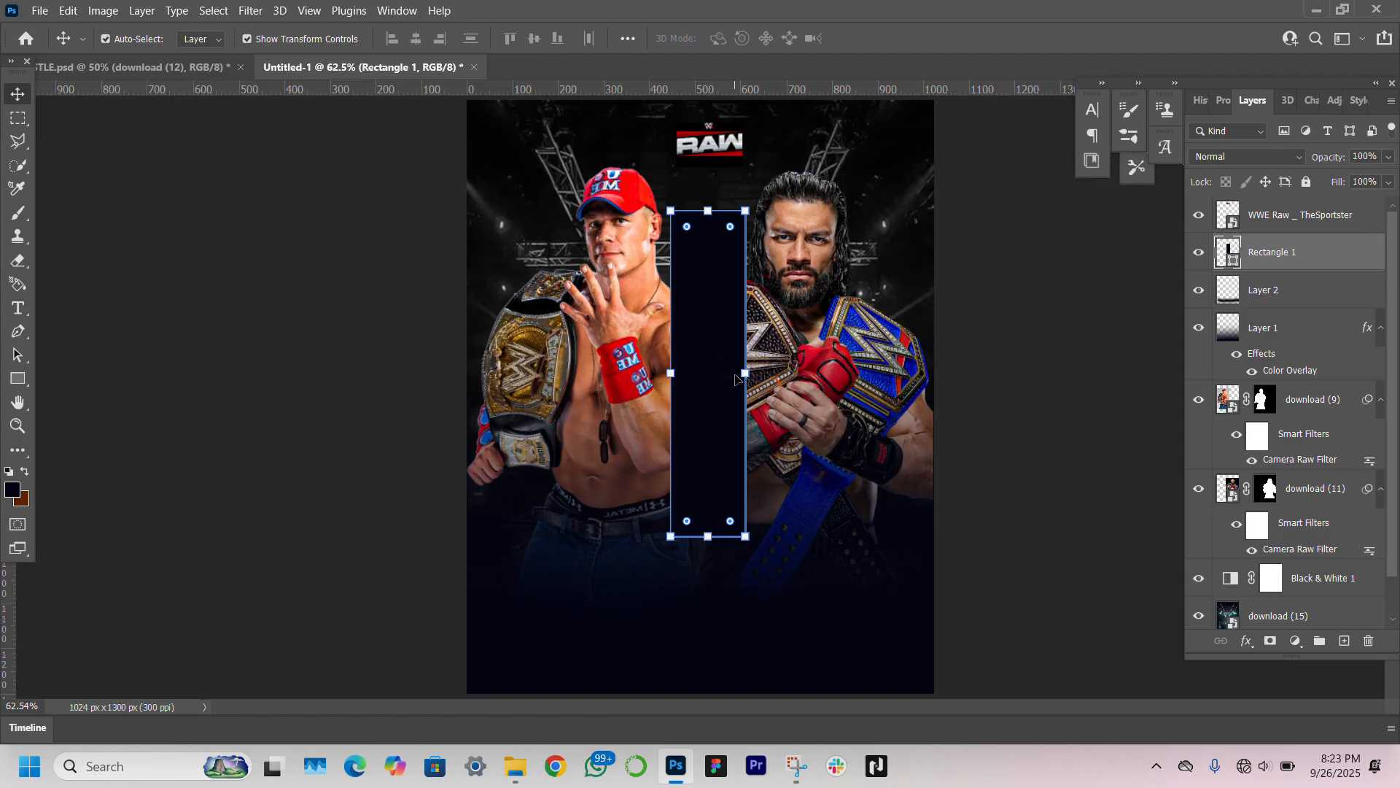
pyautogui.moveTo(751, 372); pyautogui.dragTo(765, 373)
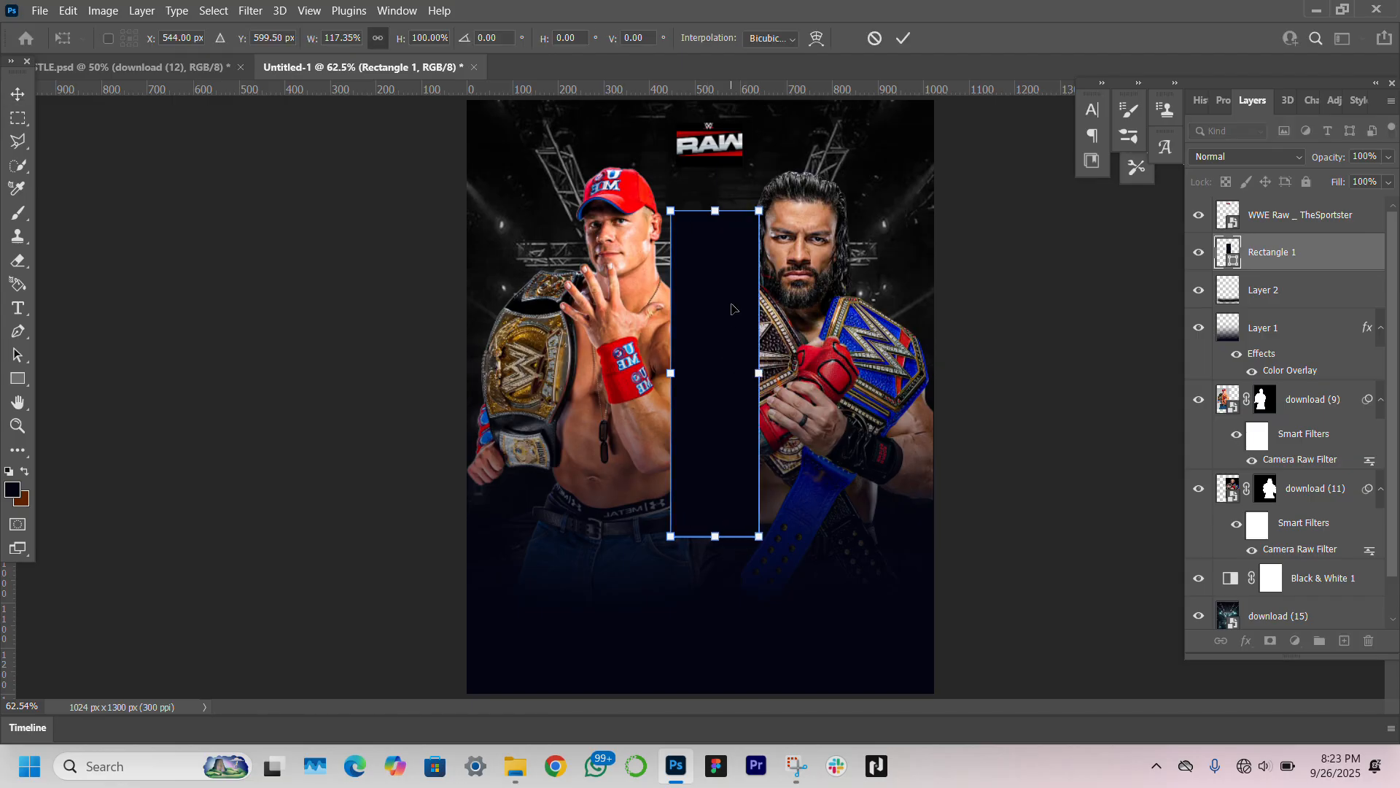
pyautogui.moveTo(732, 308); pyautogui.dragTo(728, 331)
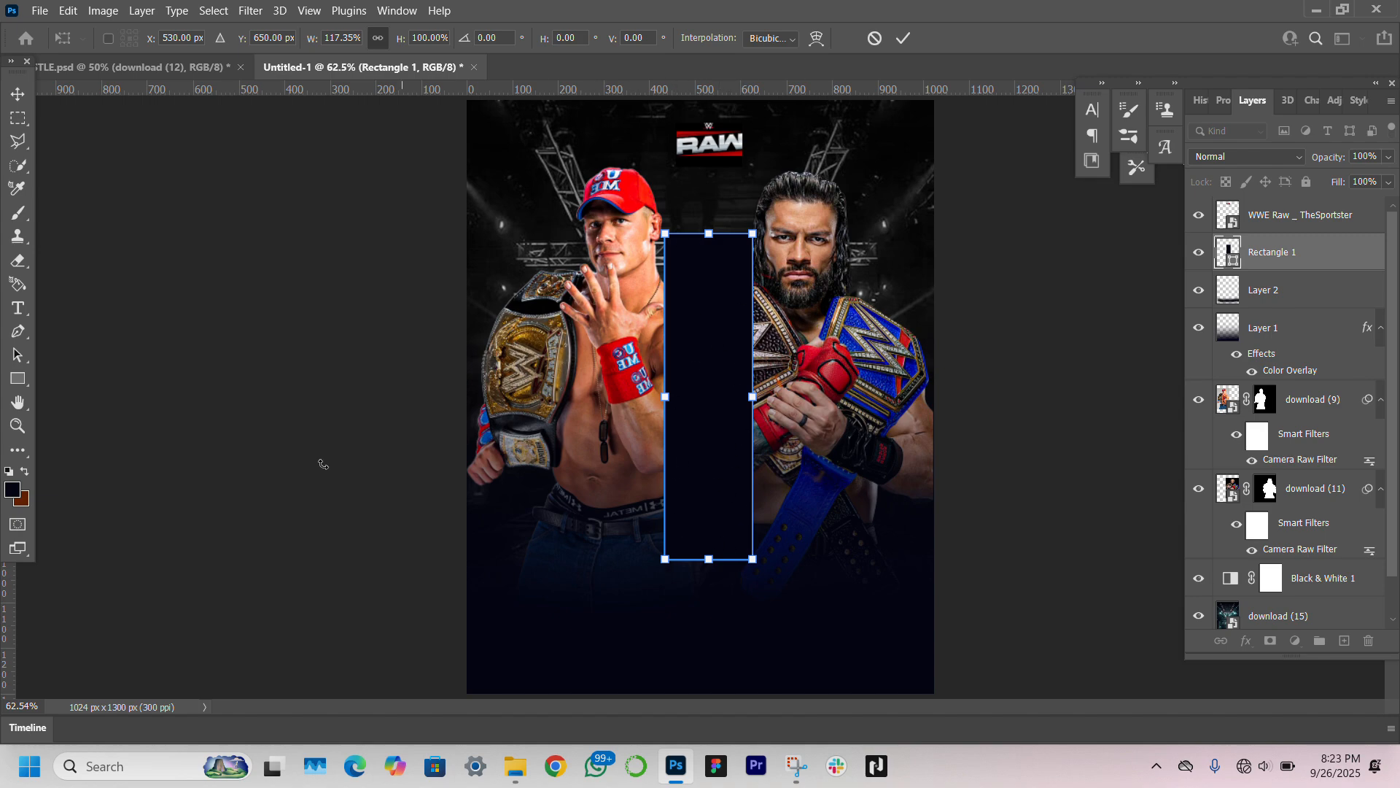
# Draw a thin horizontal bar about 106 × 4 px near the upper end of the dark vertical rectangle.
pyautogui.click(18, 379)
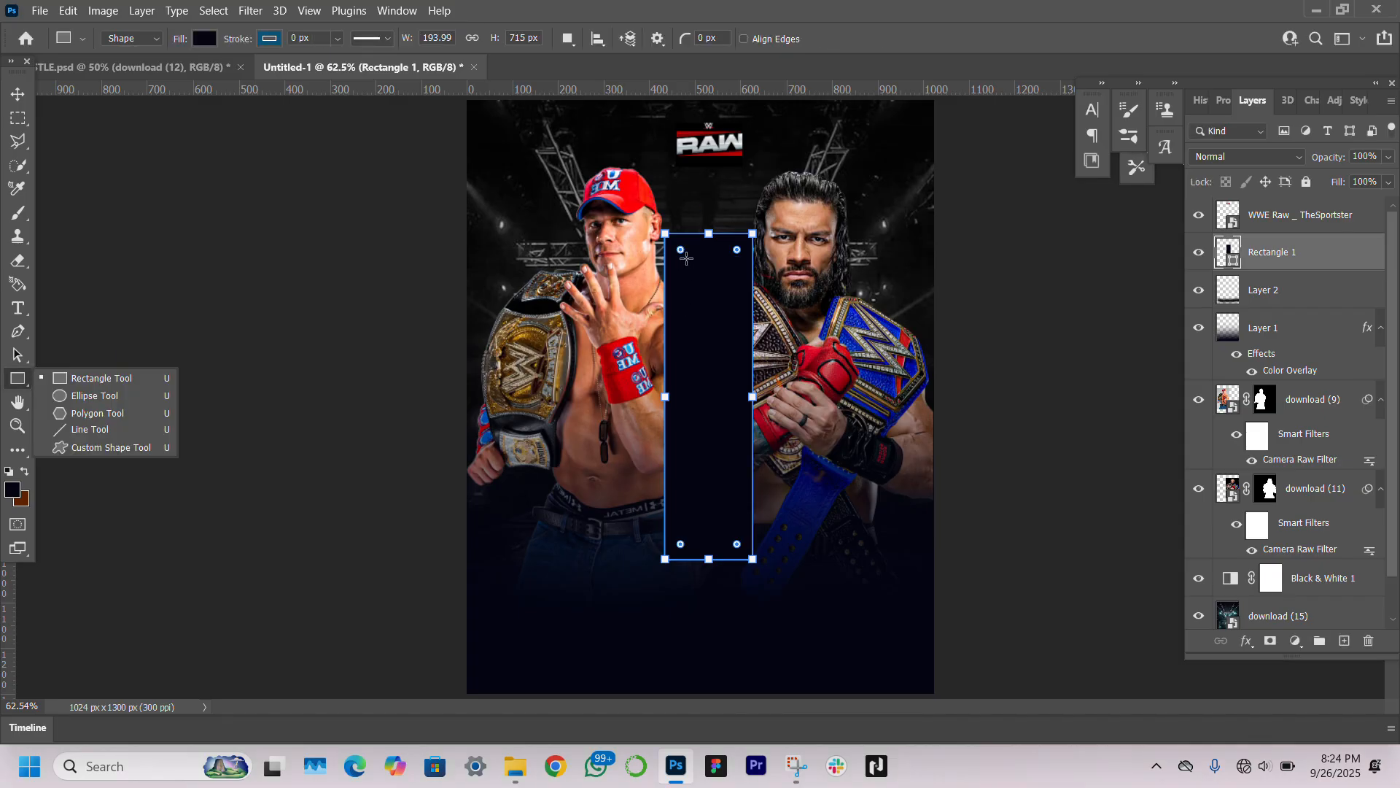
pyautogui.moveTo(689, 261); pyautogui.dragTo(737, 262)
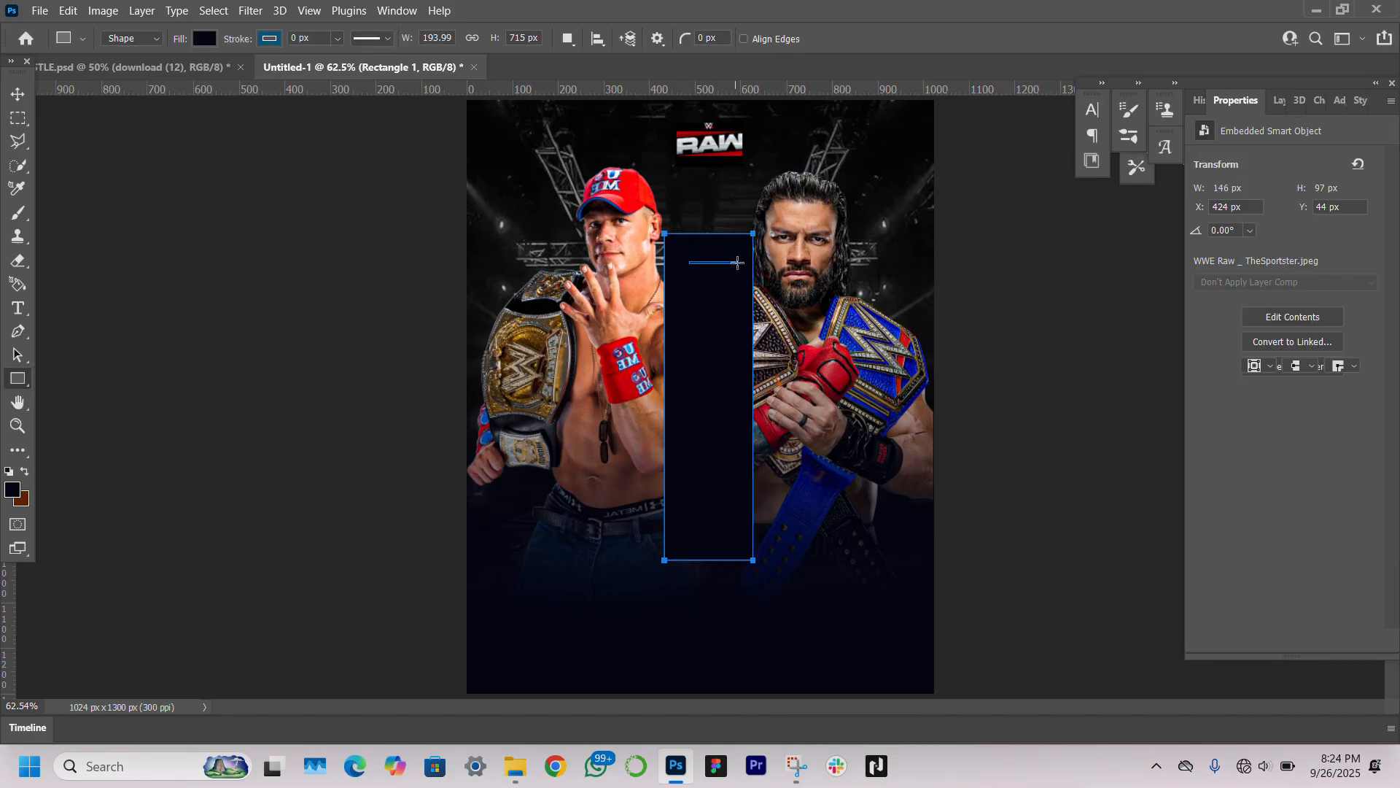
pyautogui.click(17, 426)
pyautogui.click(738, 315)
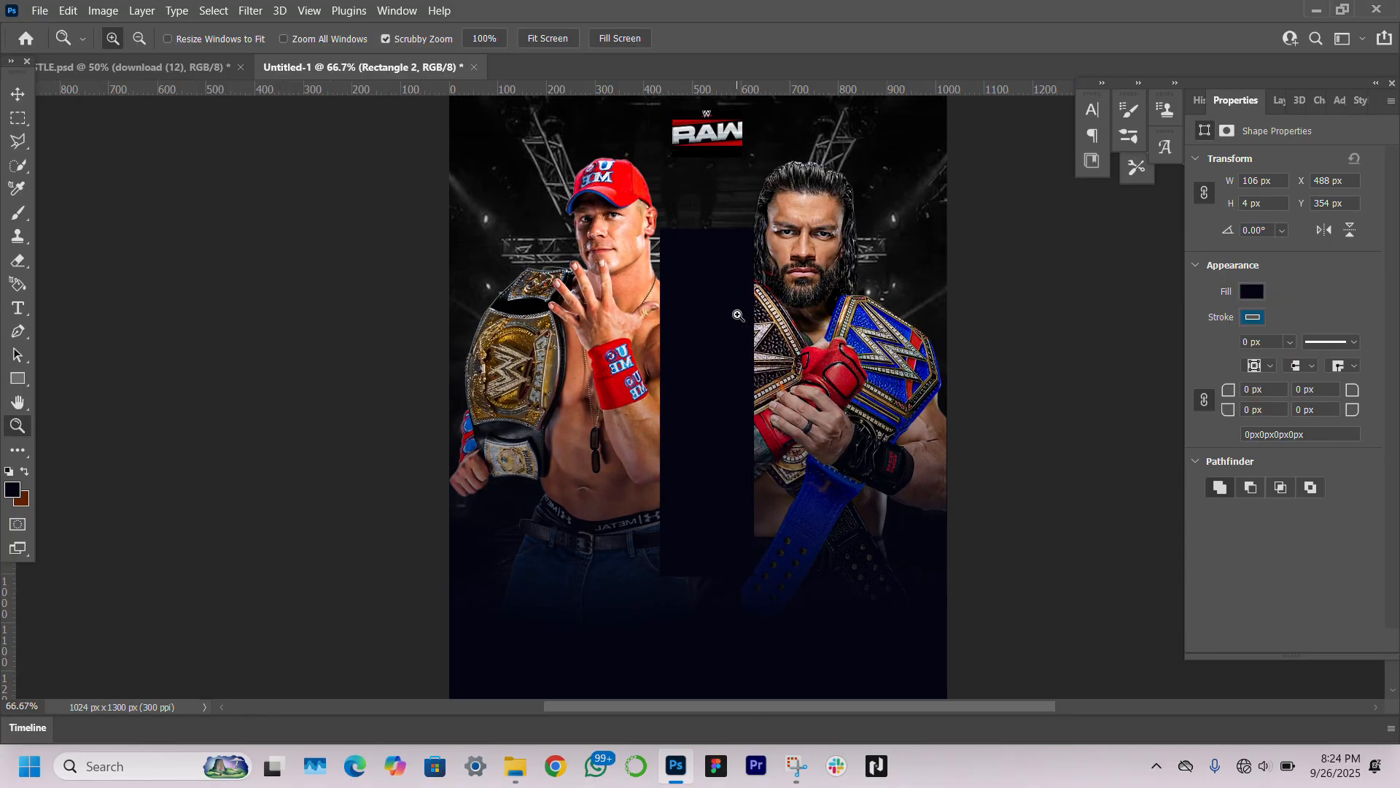
pyautogui.click(738, 315)
pyautogui.click(20, 97)
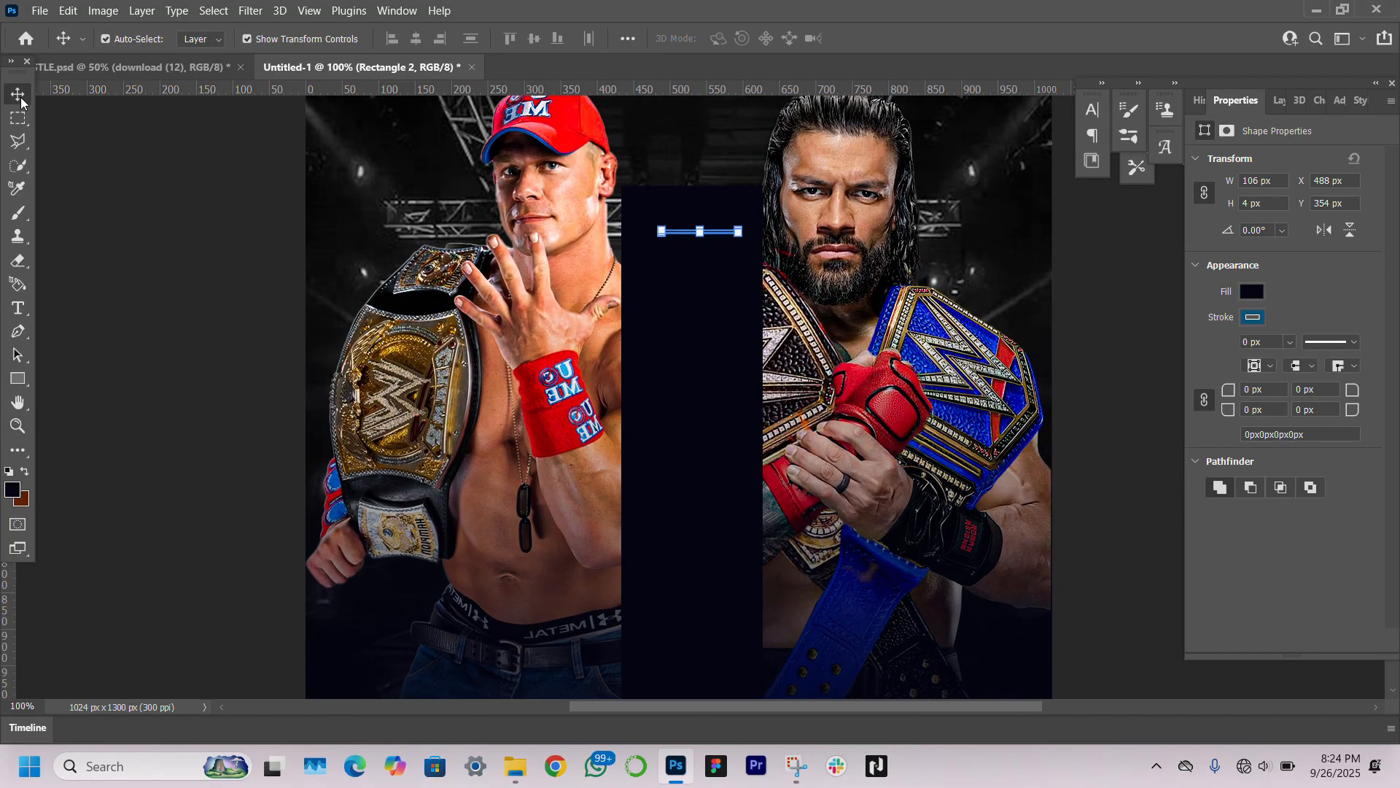
# Fill the thin bar with white and place a duplicate below it, leaving a gap for text between the two.
pyautogui.click(1251, 292)
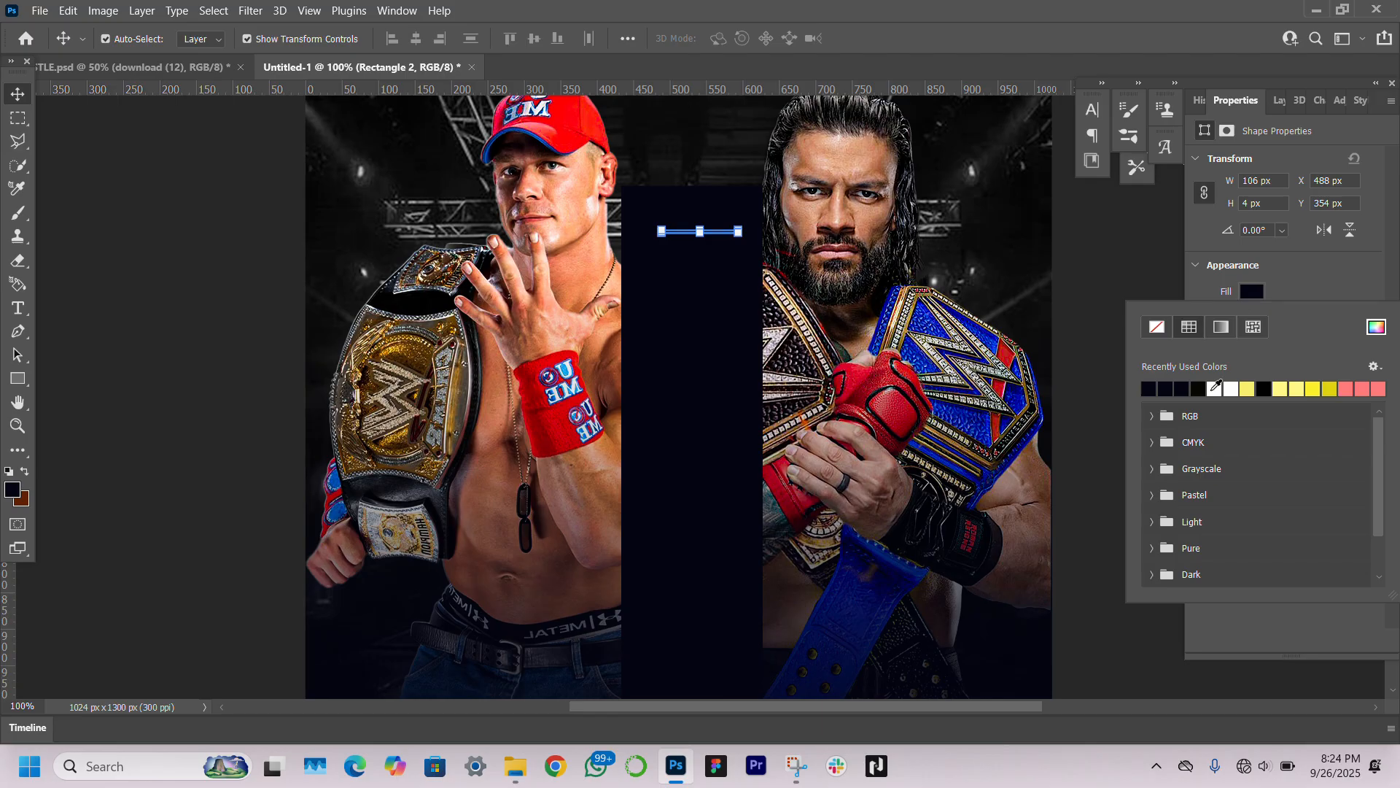
pyautogui.click(1214, 387)
pyautogui.moveTo(732, 237); pyautogui.dragTo(723, 277)
# Add the text "20TH" between the two white bars and set its font to Bebas Regular.
pyautogui.click(18, 308)
pyautogui.click(666, 254)
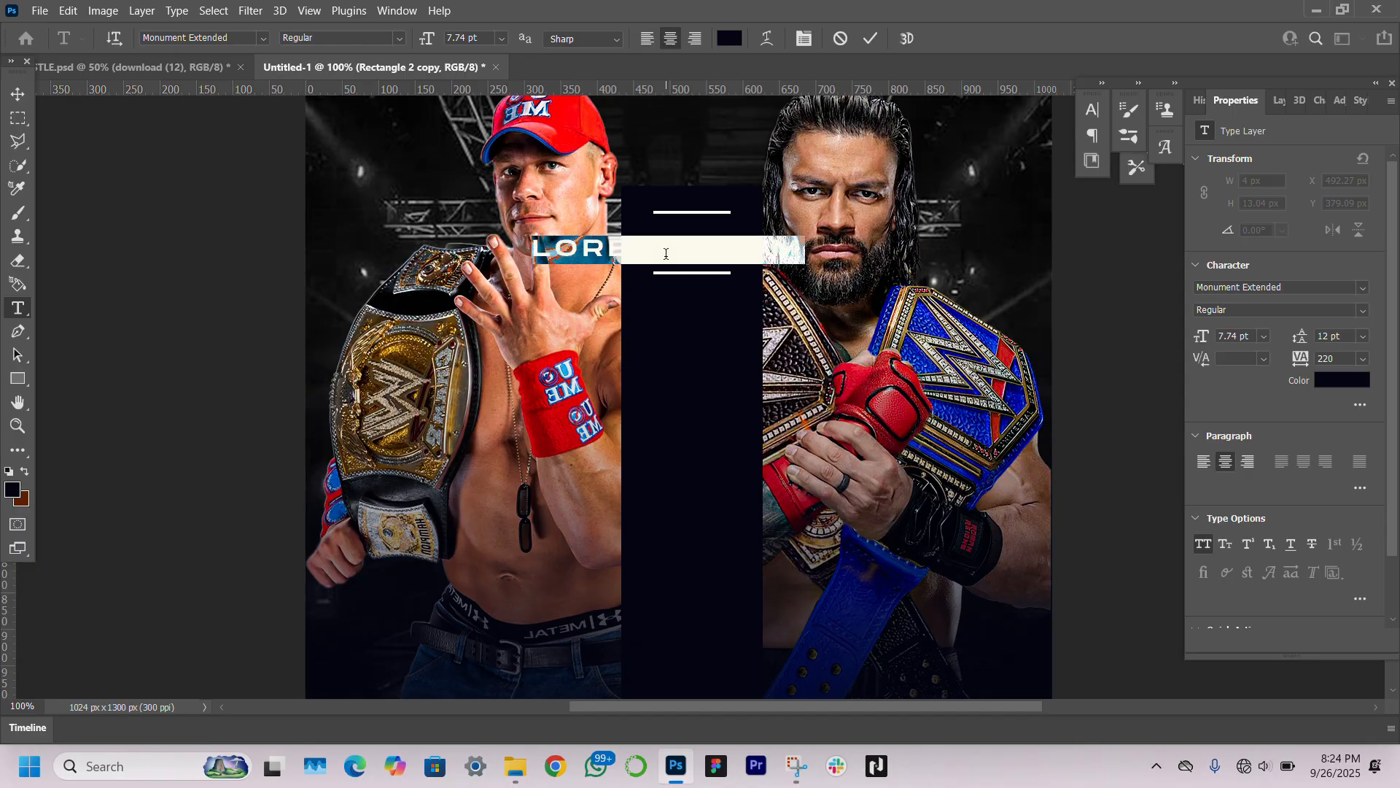
pyautogui.write('VS')
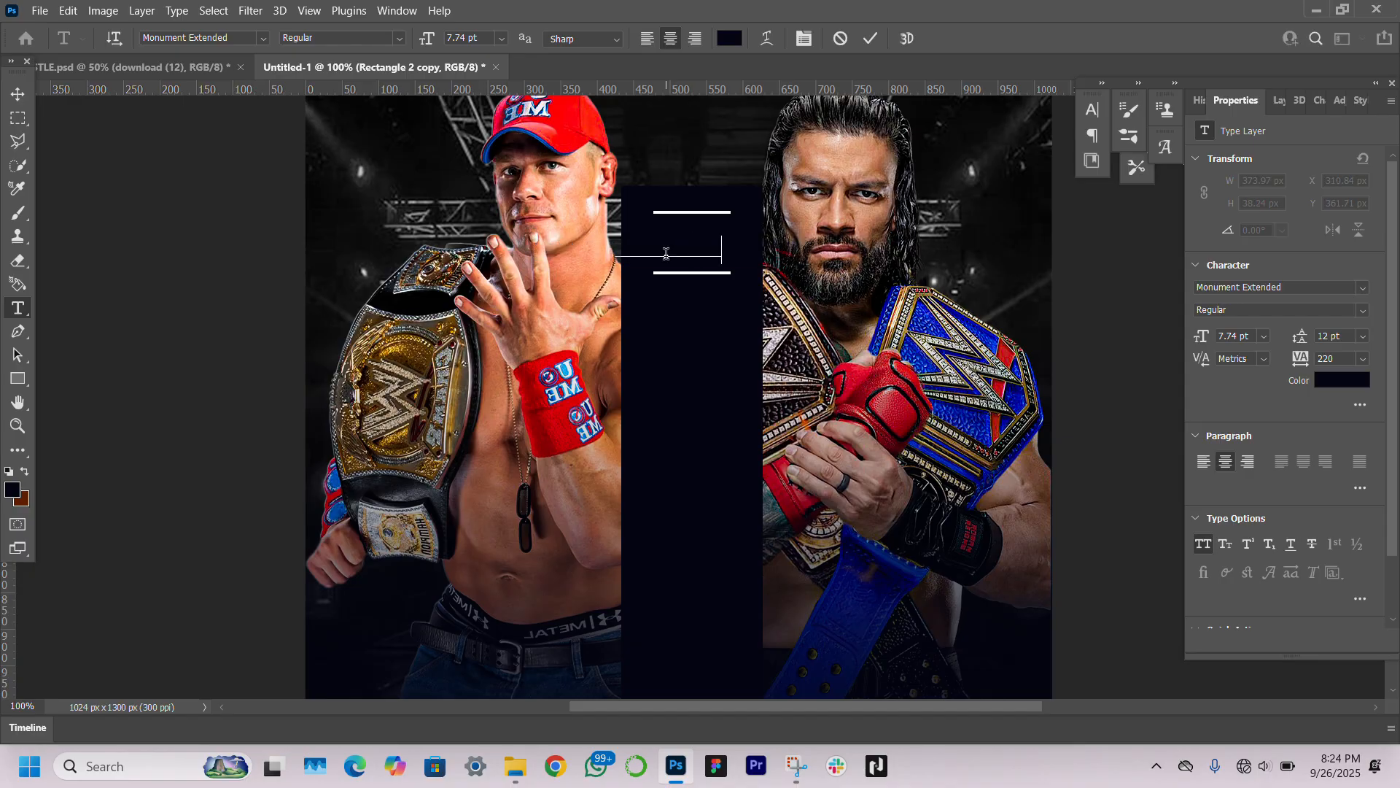
pyautogui.click(19, 93)
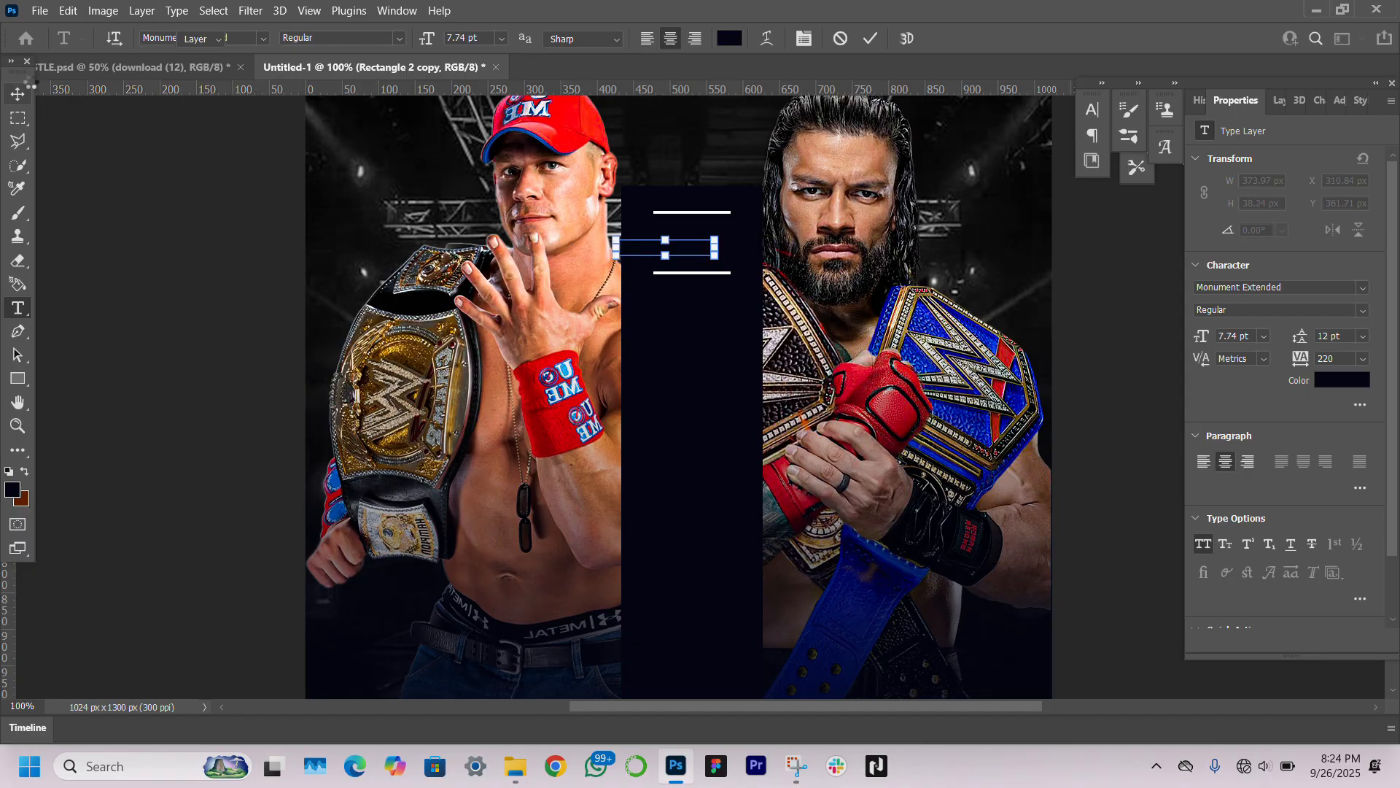
pyautogui.click(1351, 285)
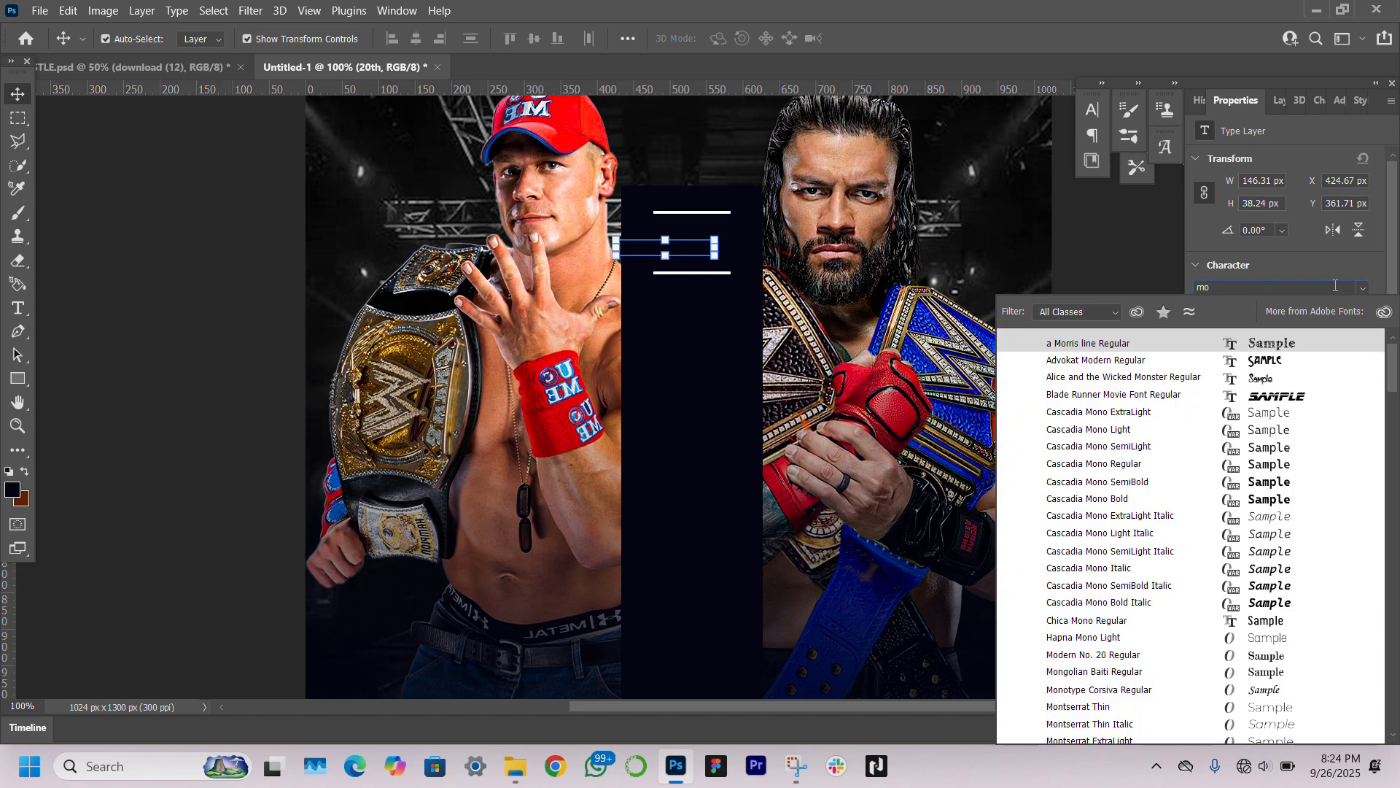
pyautogui.write('bebas')
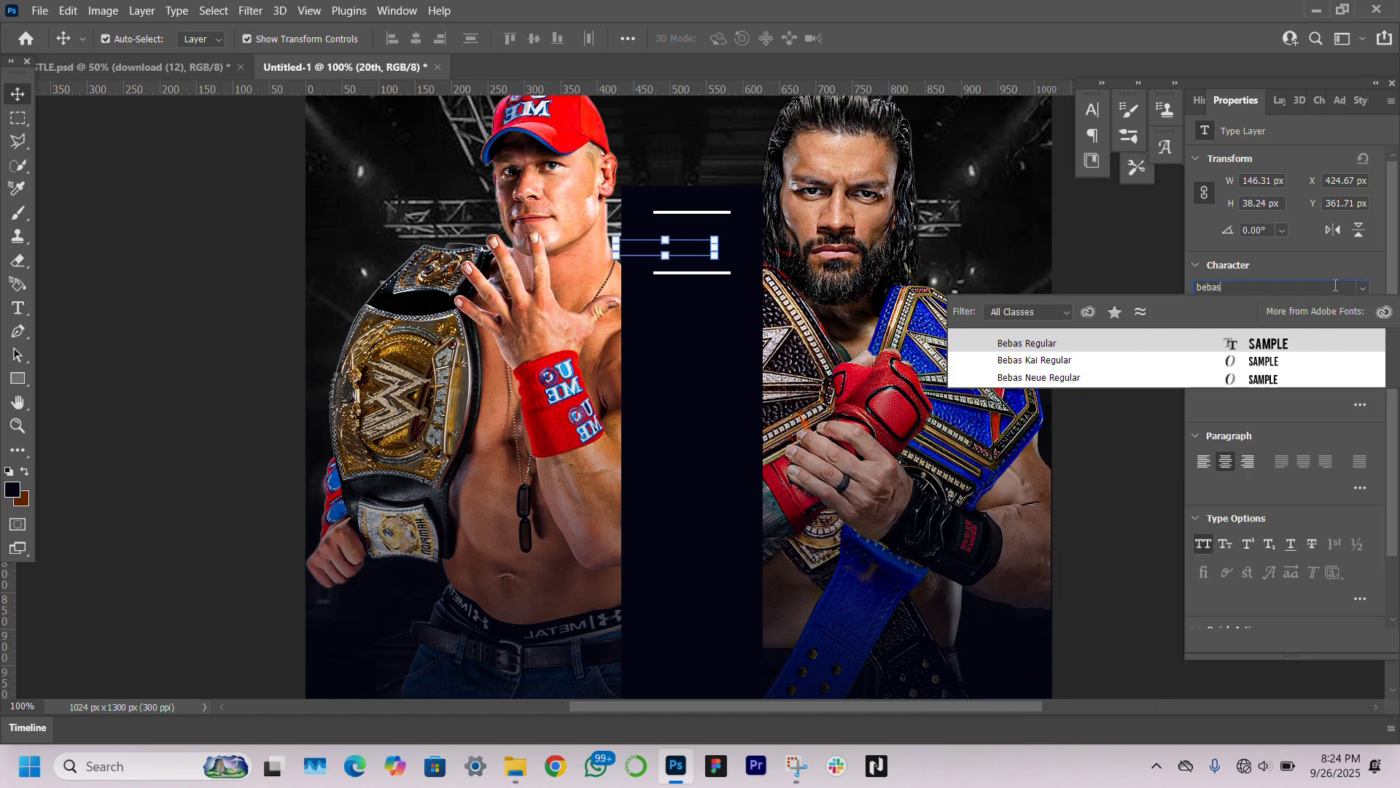
pyautogui.click(1318, 343)
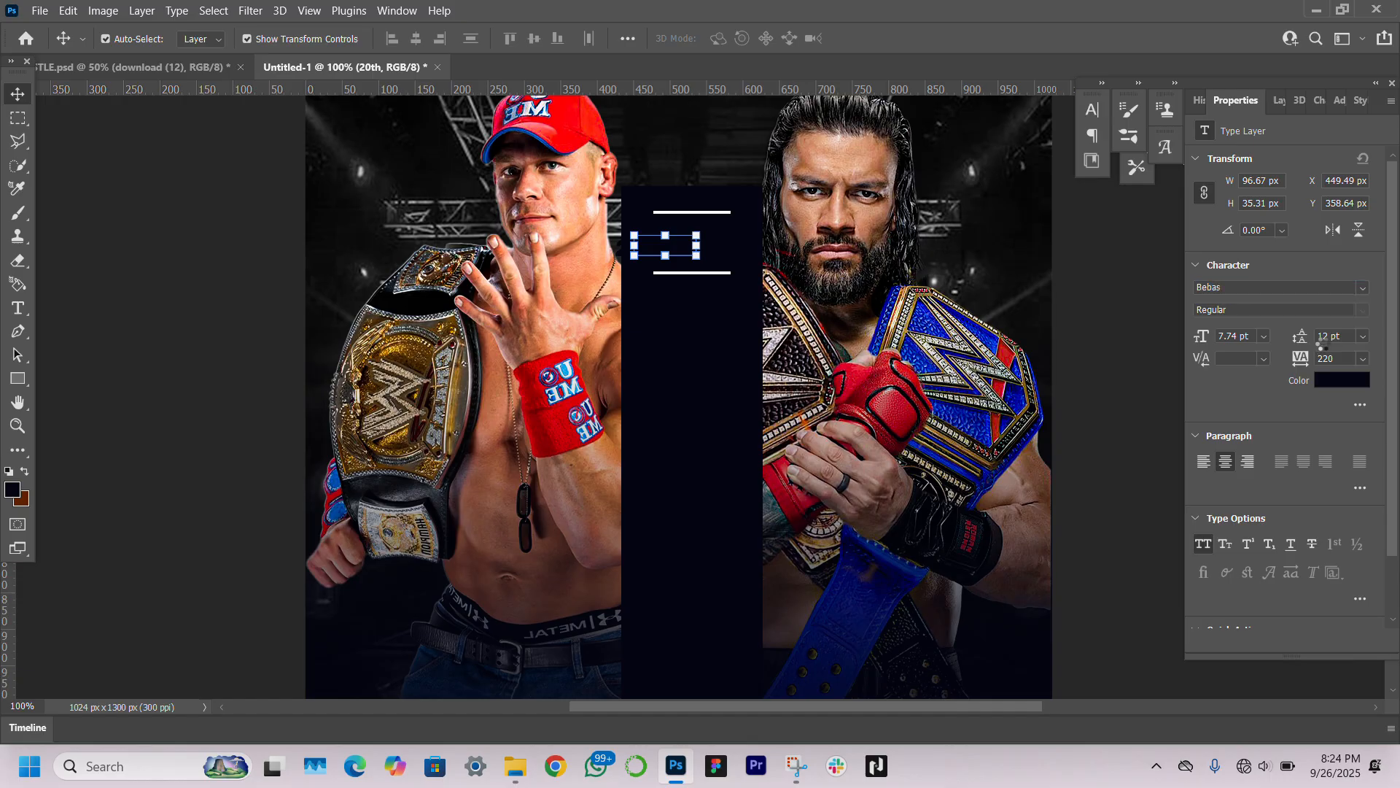
# Set the 20TH text's colour to white #ffffff and its tracking to 0.
pyautogui.click(1340, 380)
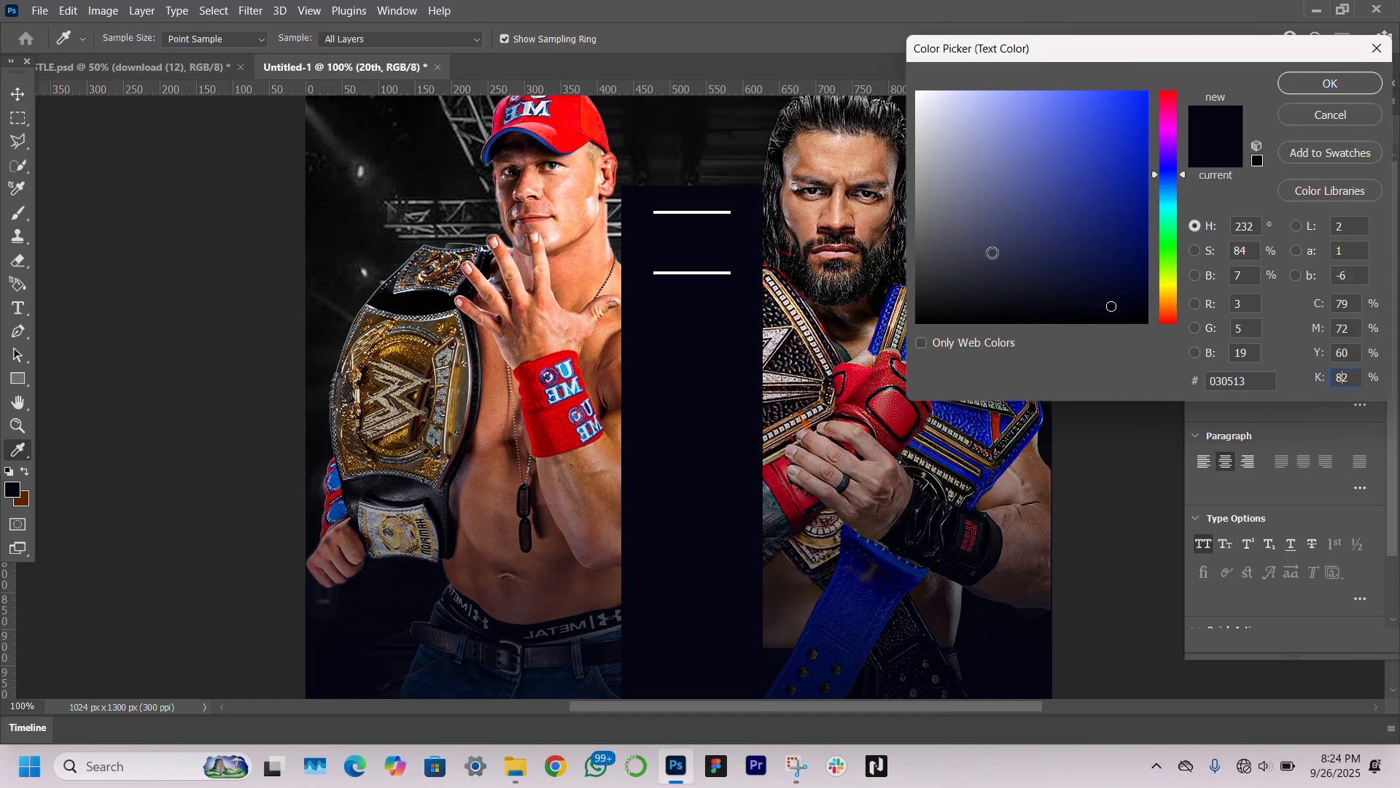
pyautogui.moveTo(937, 113); pyautogui.dragTo(814, 5)
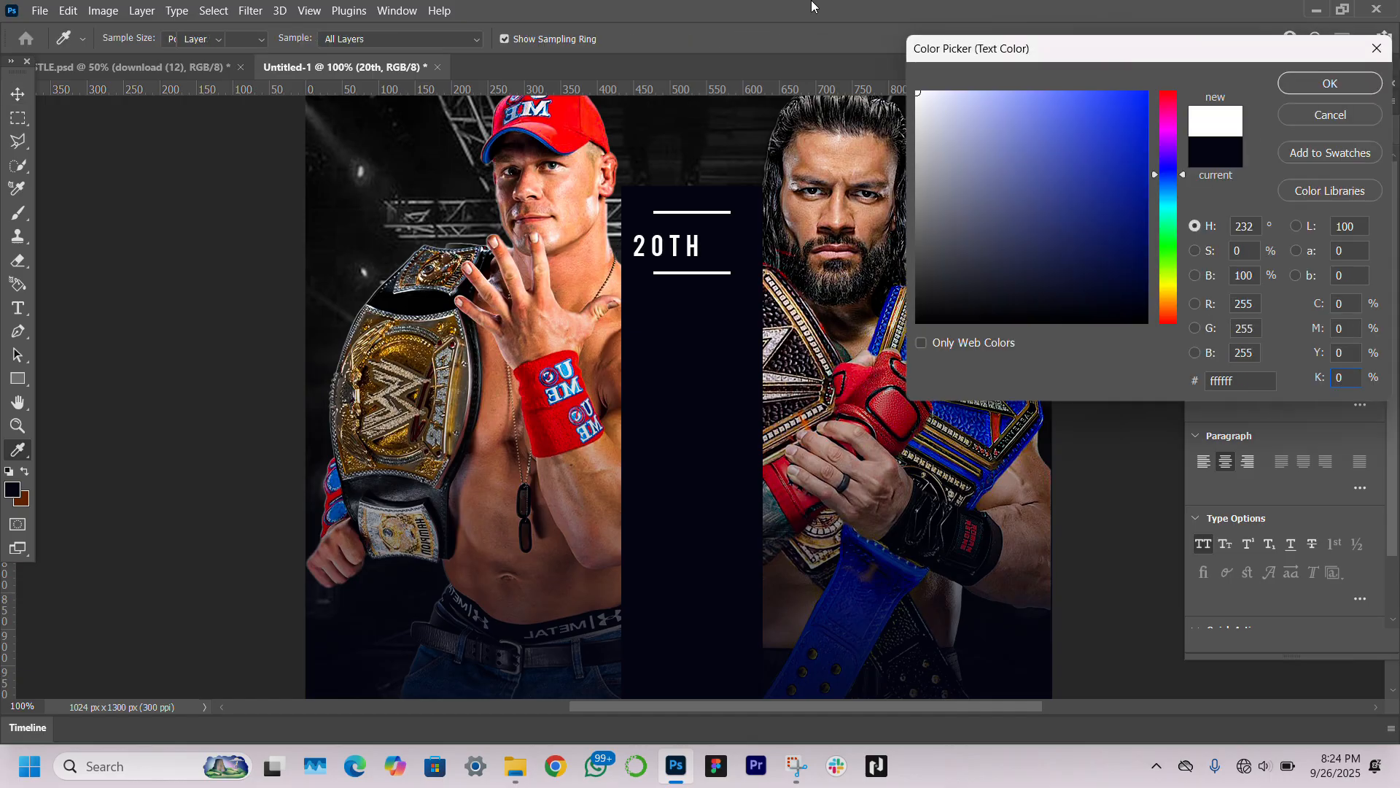
pyautogui.press('Return')
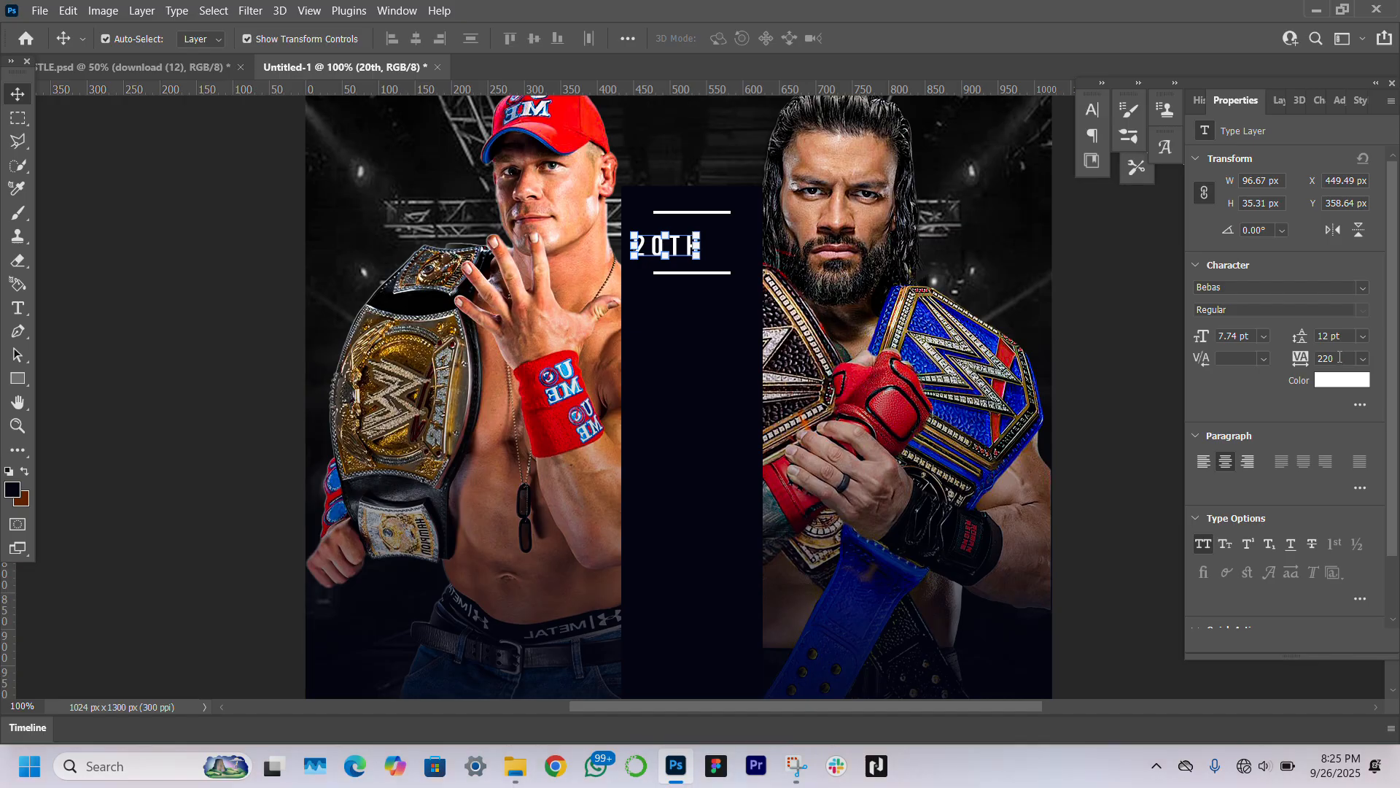
pyautogui.write('0')
pyautogui.press('Return')
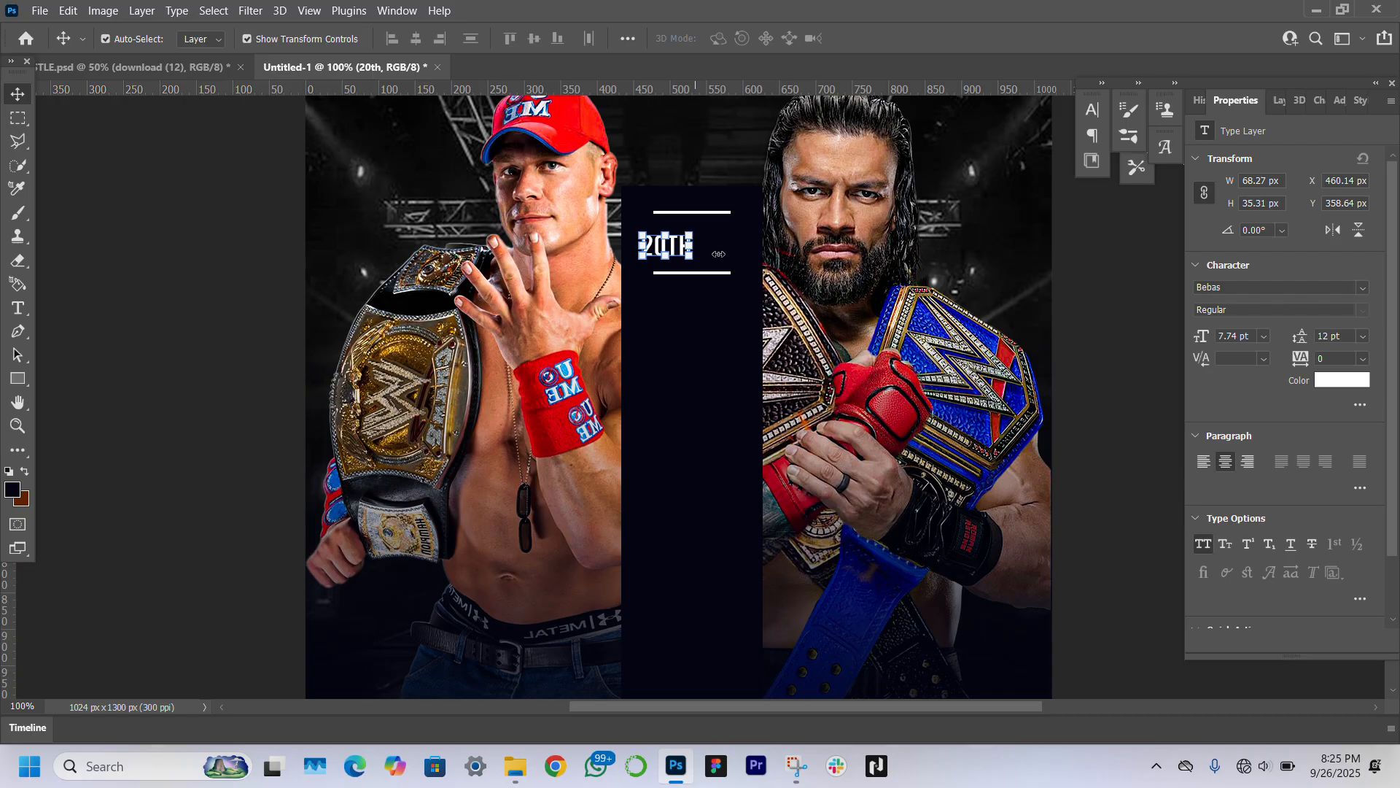
# Enlarge the 20TH text to 12.58 pt, fit it between the white bars, and set its tracking to -80.
pyautogui.moveTo(719, 254)
pyautogui.mouseDown()
pyautogui.moveTo(773, 286)
pyautogui.moveTo(705, 246)
pyautogui.mouseUp()
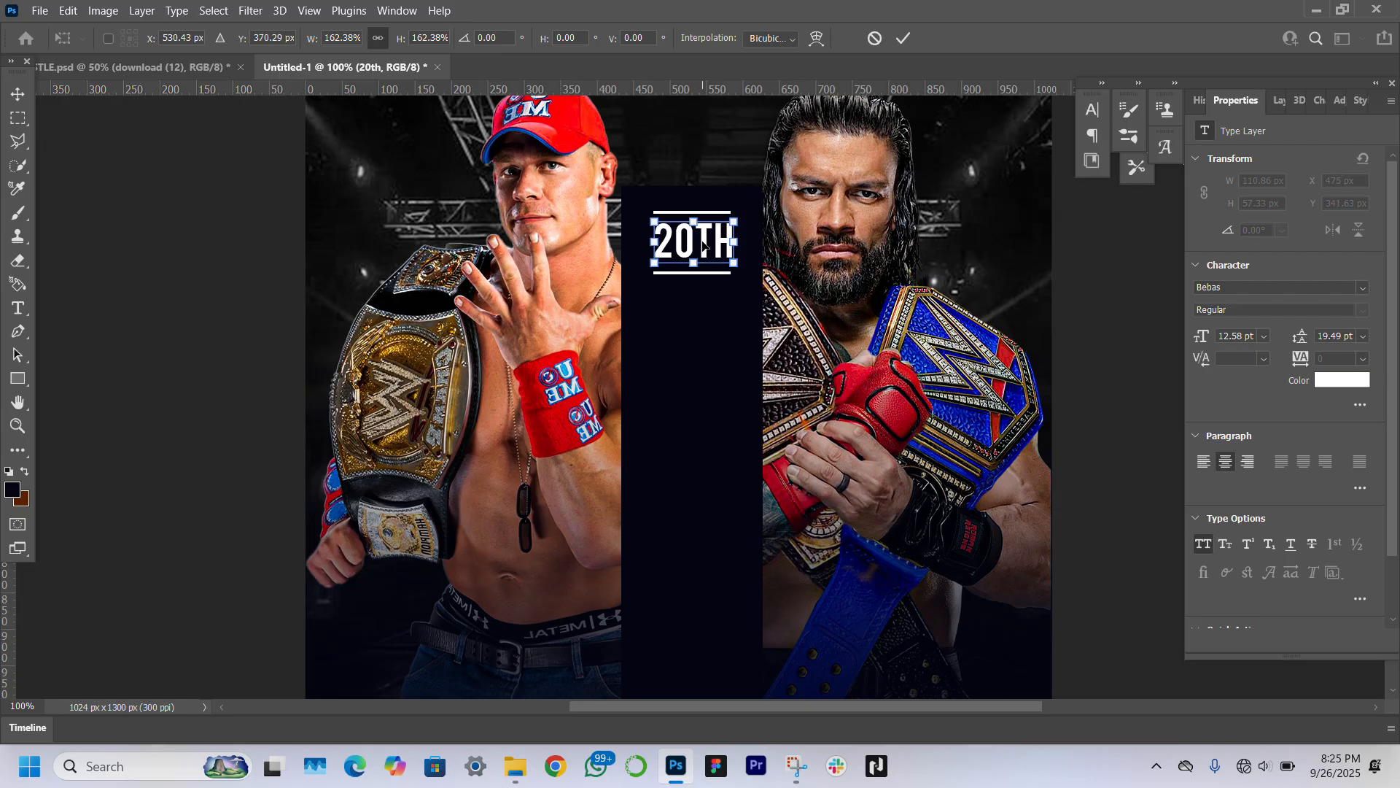
pyautogui.press('Return')
pyautogui.moveTo(1307, 365); pyautogui.dragTo(1303, 366)
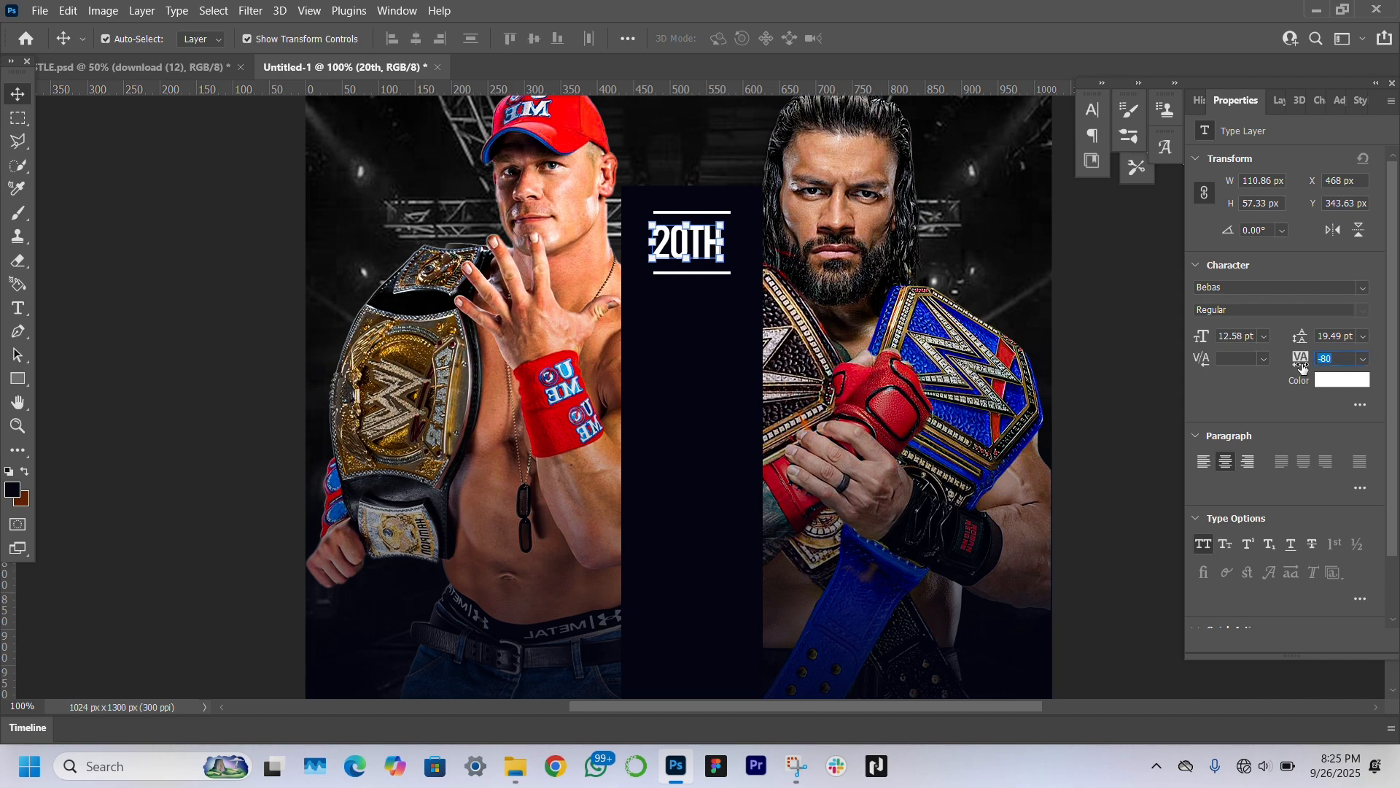
# Change the 20TH text's colour to pale yellow #fff88d.
pyautogui.click(1344, 380)
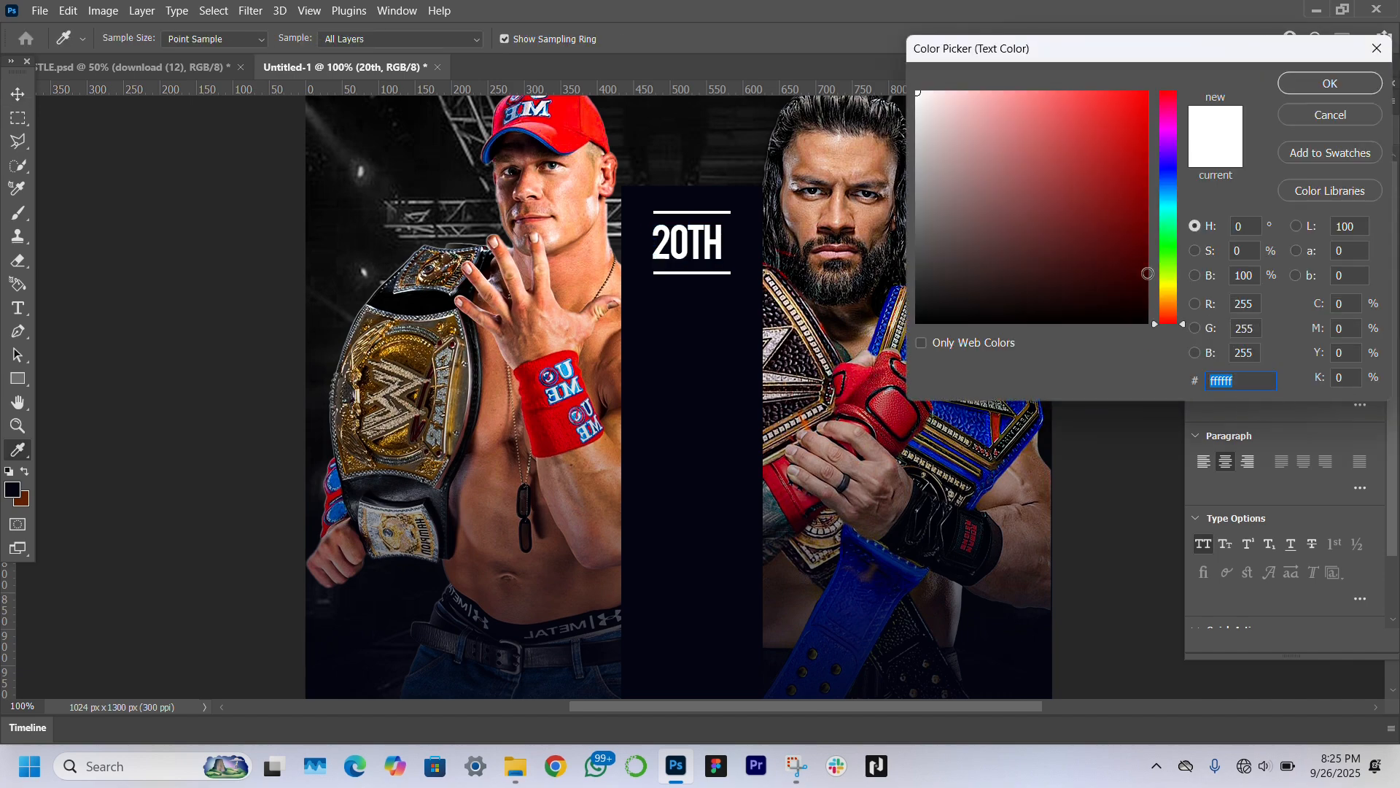
pyautogui.click(1172, 287)
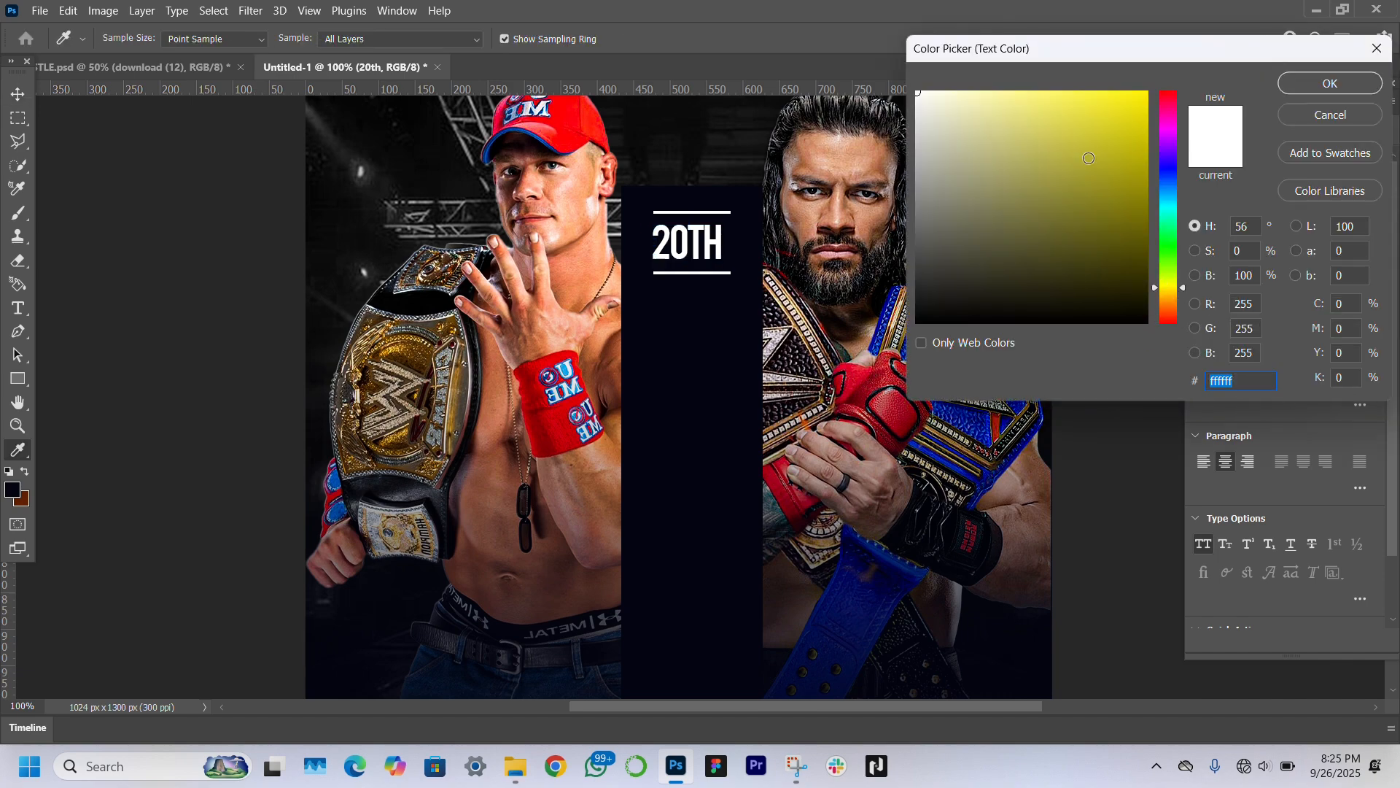
pyautogui.moveTo(1064, 103); pyautogui.dragTo(1021, 41)
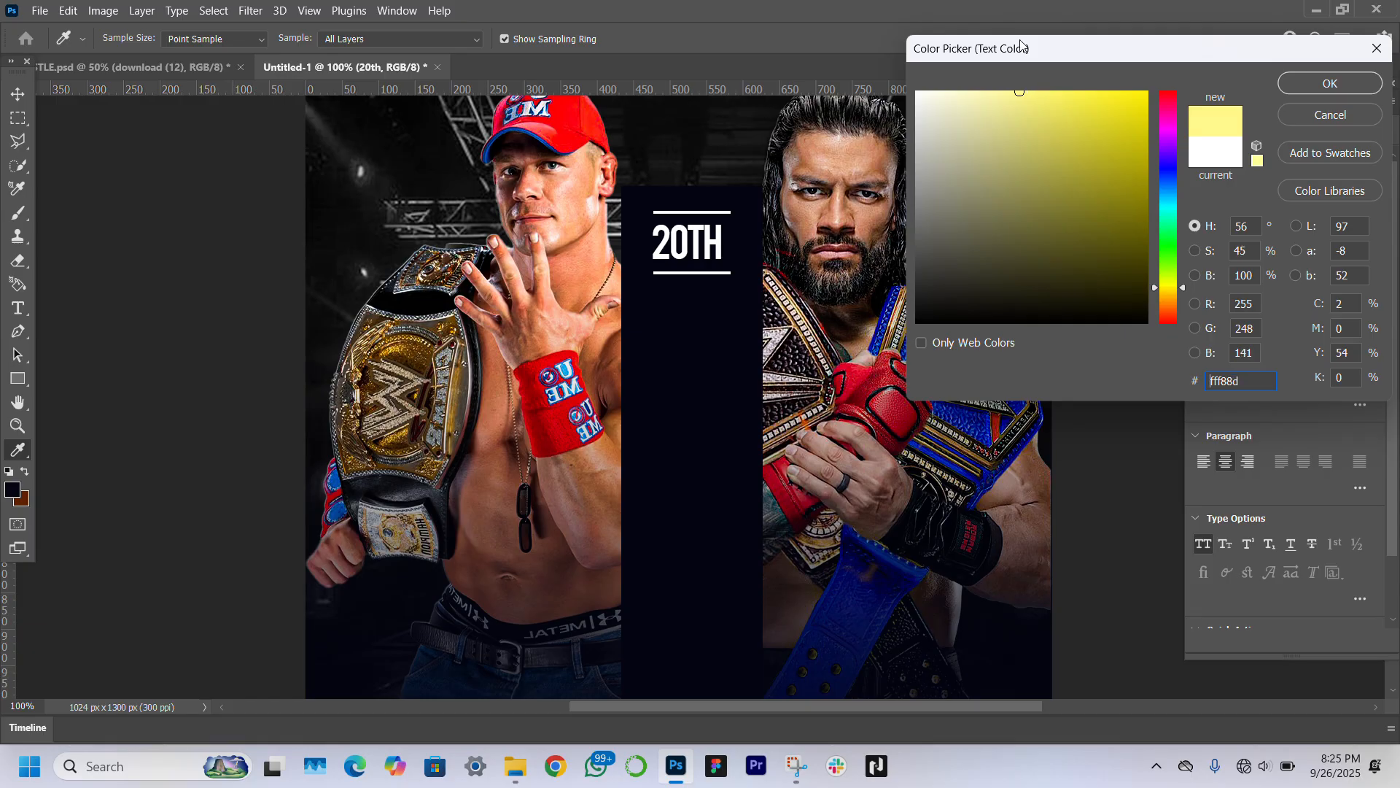
pyautogui.press('Return')
# Duplicate the 20TH text below the lower white bar and change the copy to read "APR".
pyautogui.press('v')
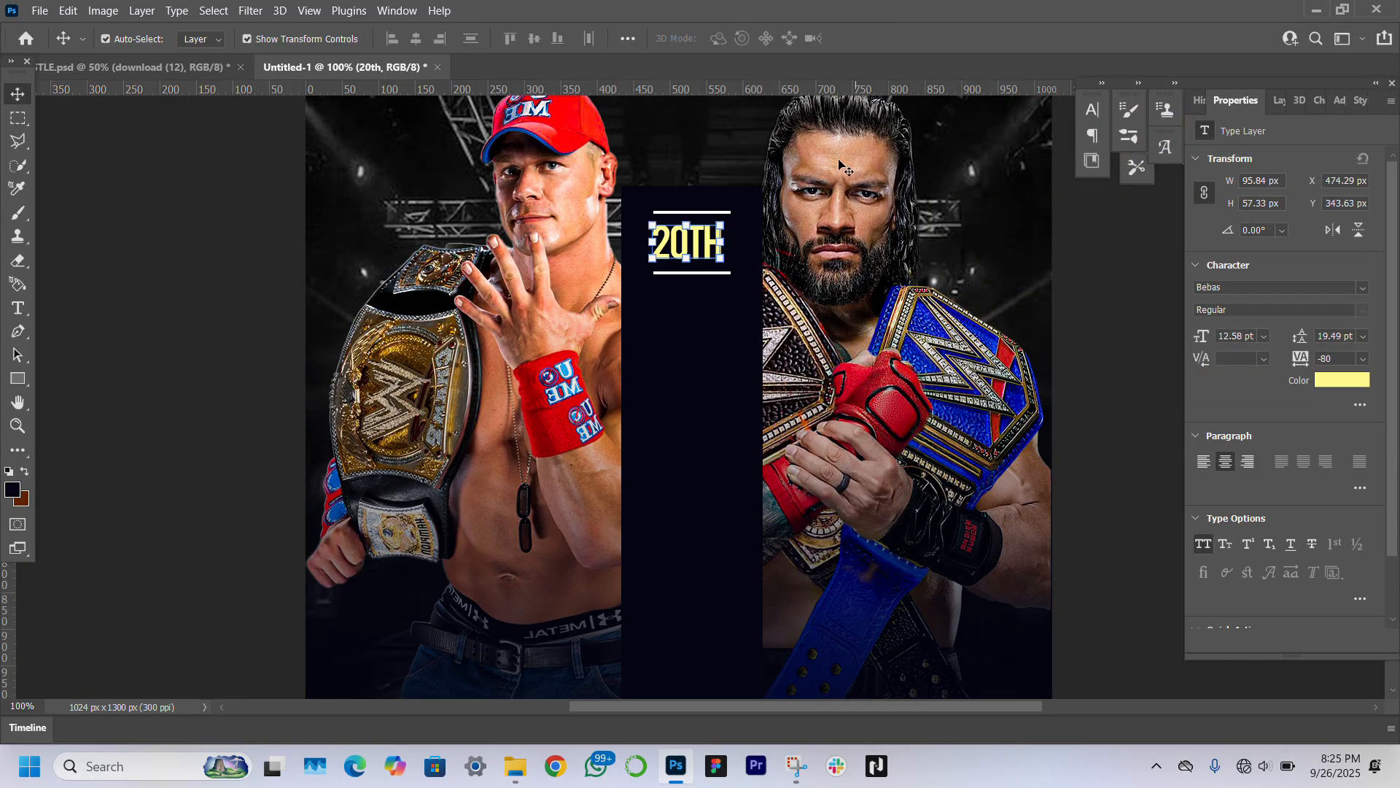
pyautogui.moveTo(695, 237); pyautogui.dragTo(699, 329)
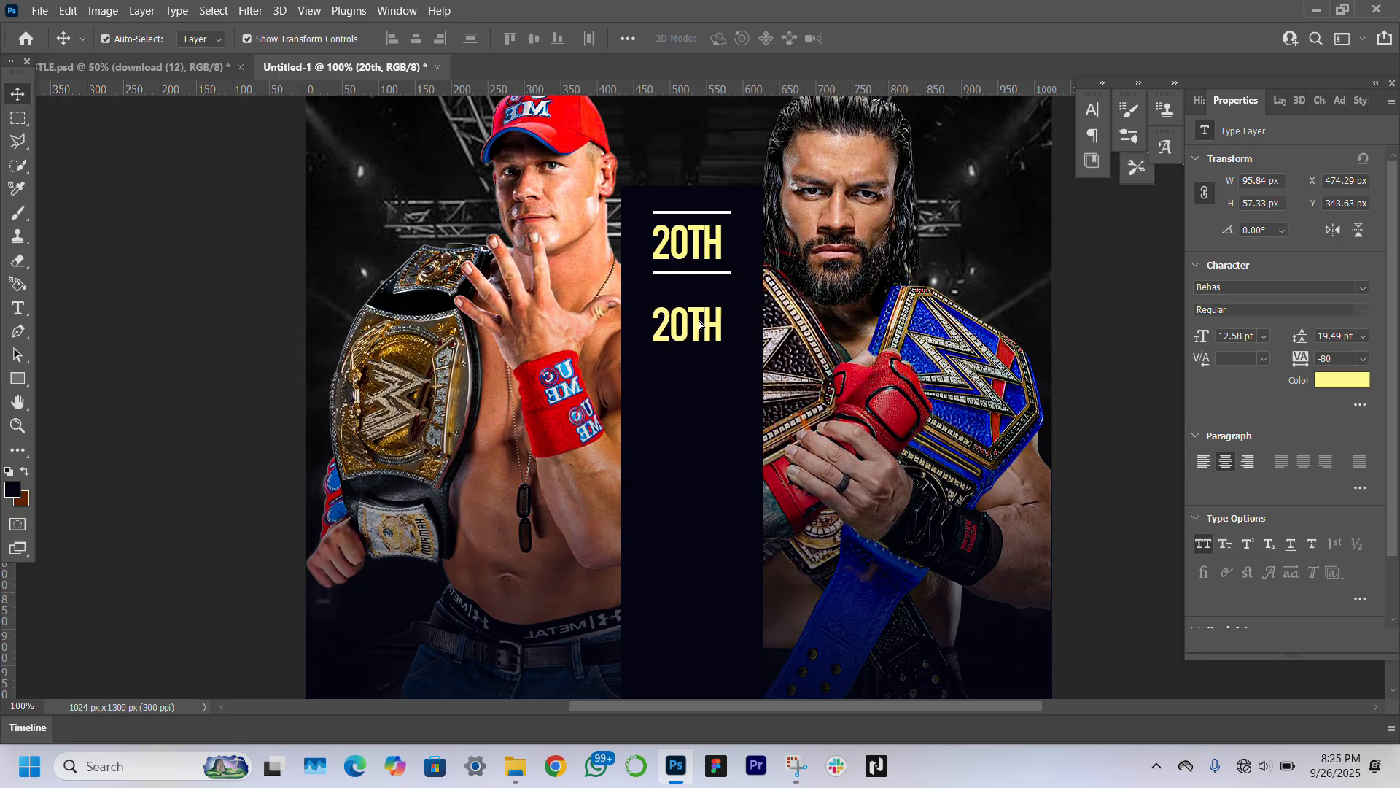
pyautogui.doubleClick(699, 319)
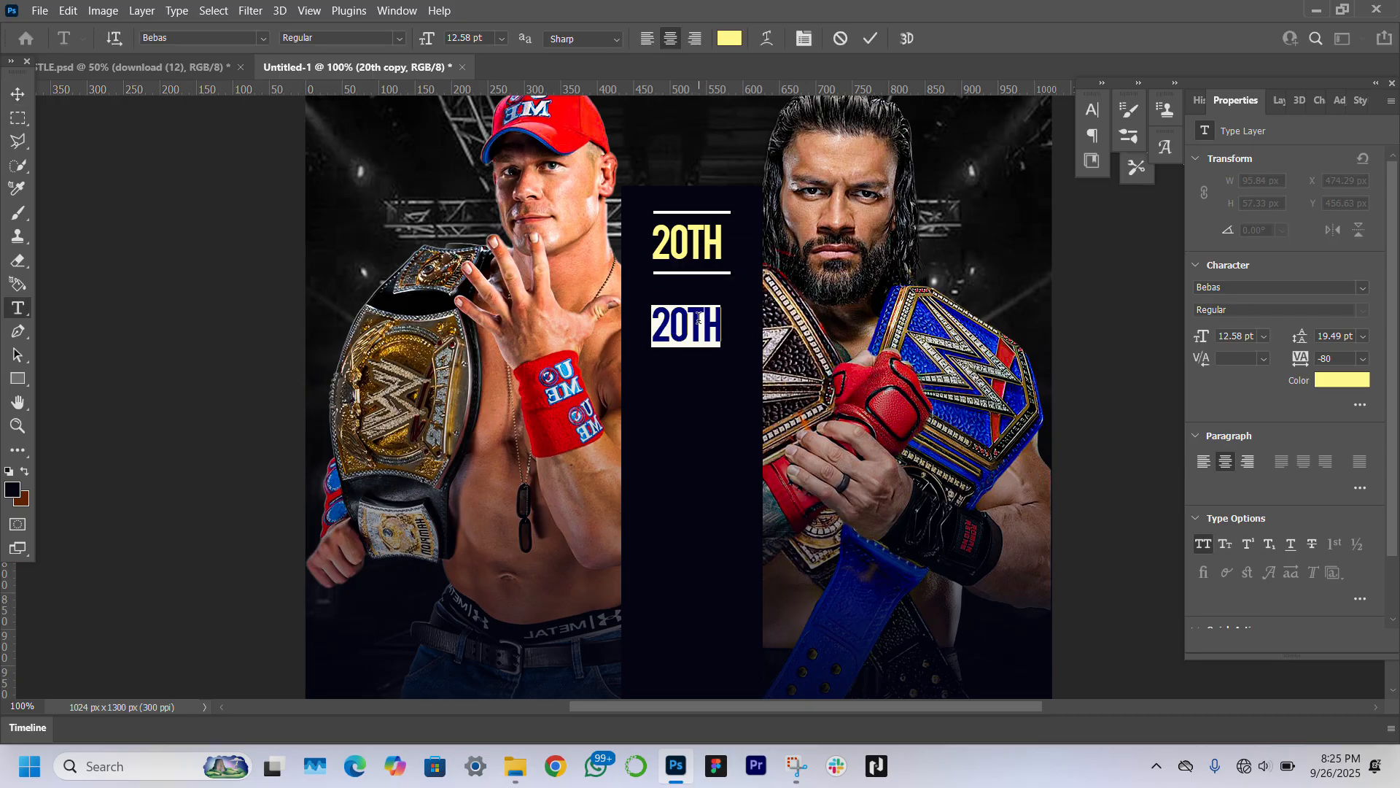
pyautogui.write('APR')
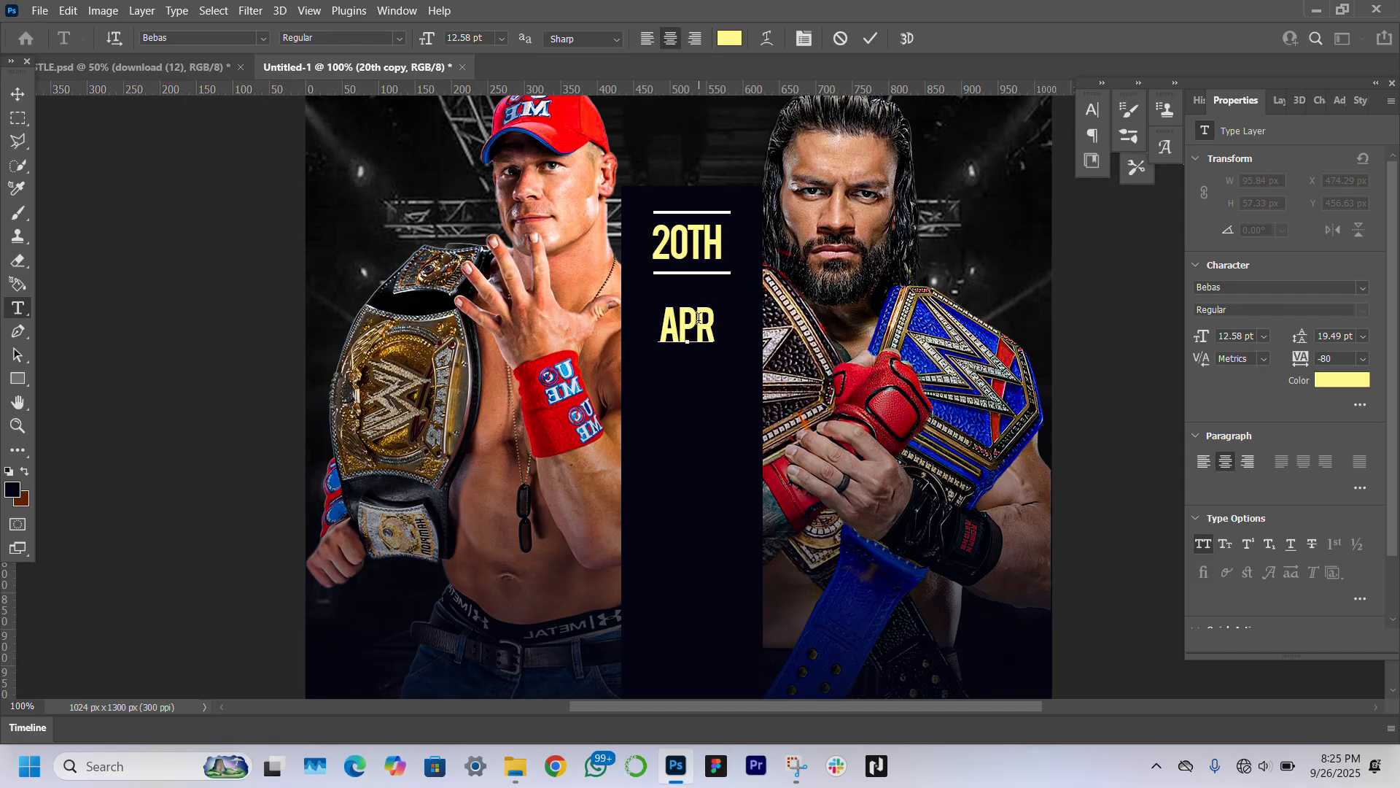
pyautogui.hotkey('ctrl', 'Return')
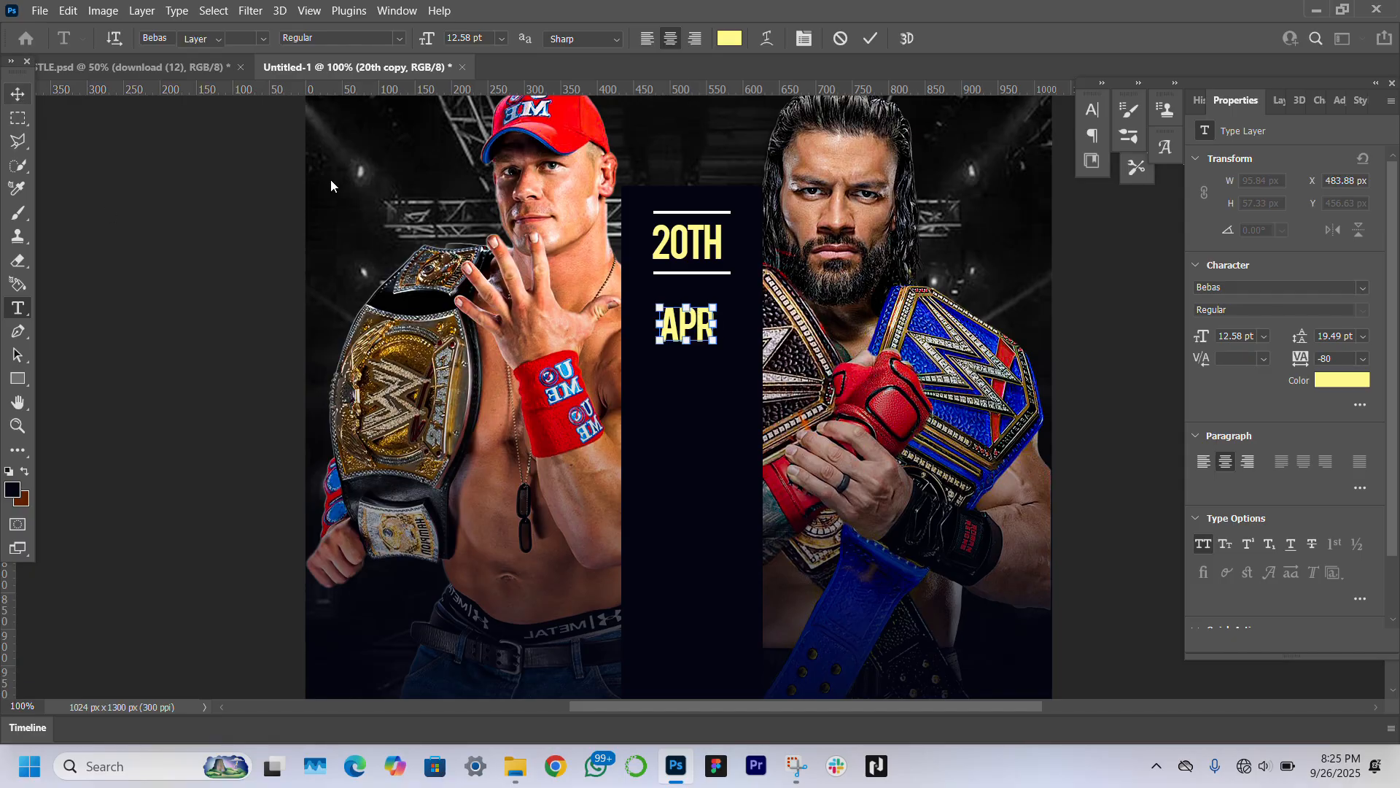
# Enlarge the APR text to 17.38 pt so it matches the 106 px width of the white bars.
pyautogui.press('v')
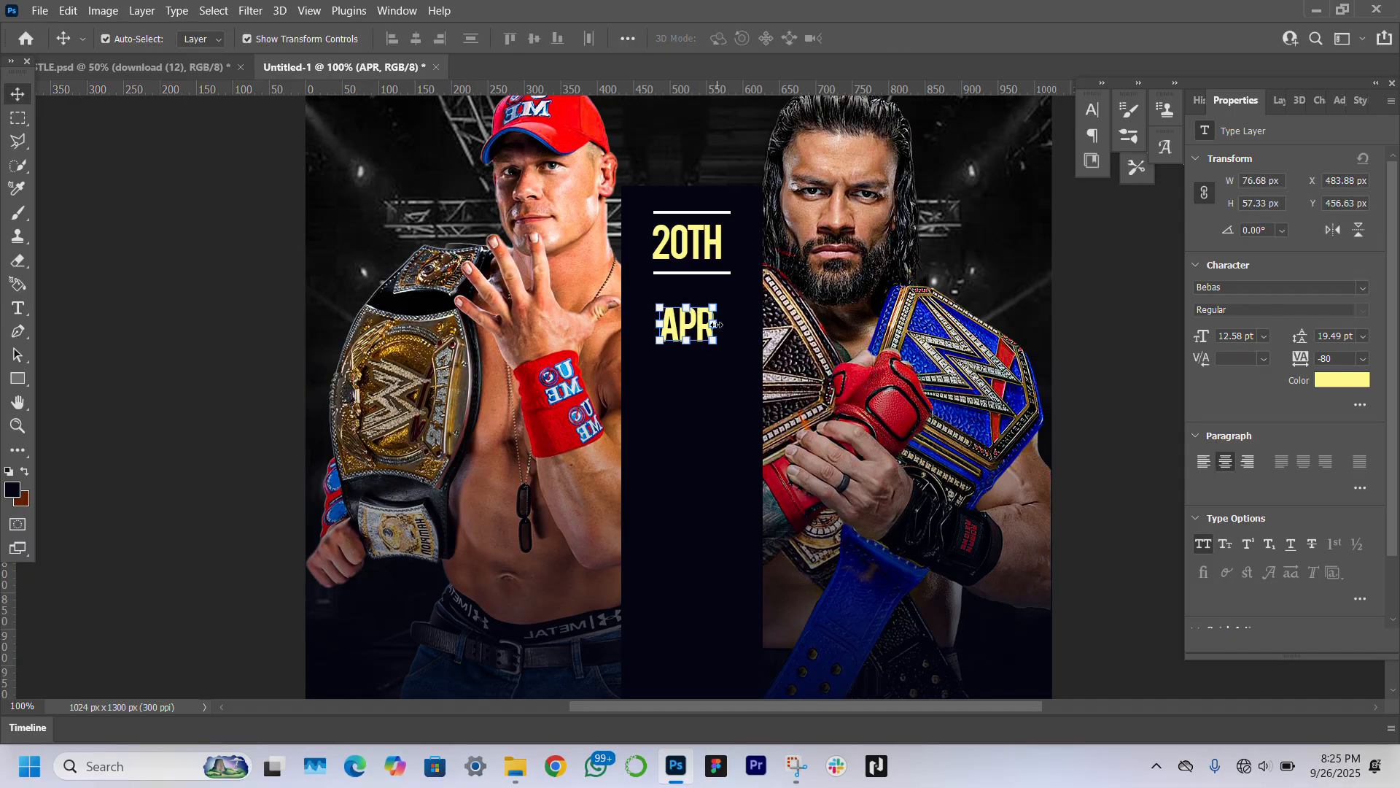
pyautogui.moveTo(715, 324)
pyautogui.mouseDown()
pyautogui.moveTo(737, 315)
pyautogui.moveTo(655, 316)
pyautogui.moveTo(690, 326)
pyautogui.mouseUp()
pyautogui.press('Return')
# Draw a rectangle about 138 × 128 px below the APR text and set its fill to none.
pyautogui.scroll(-3, 690, 326)
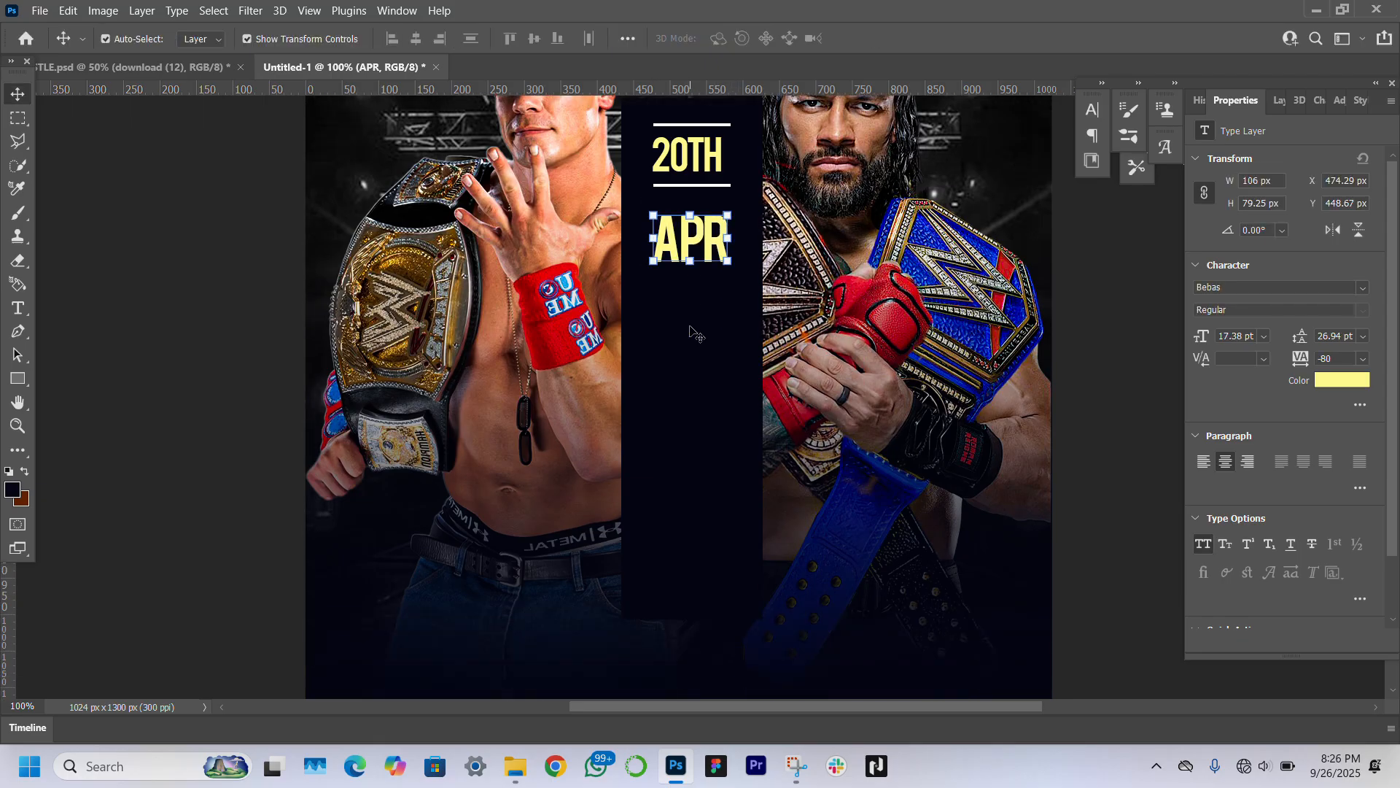
pyautogui.scroll(2, 692, 329)
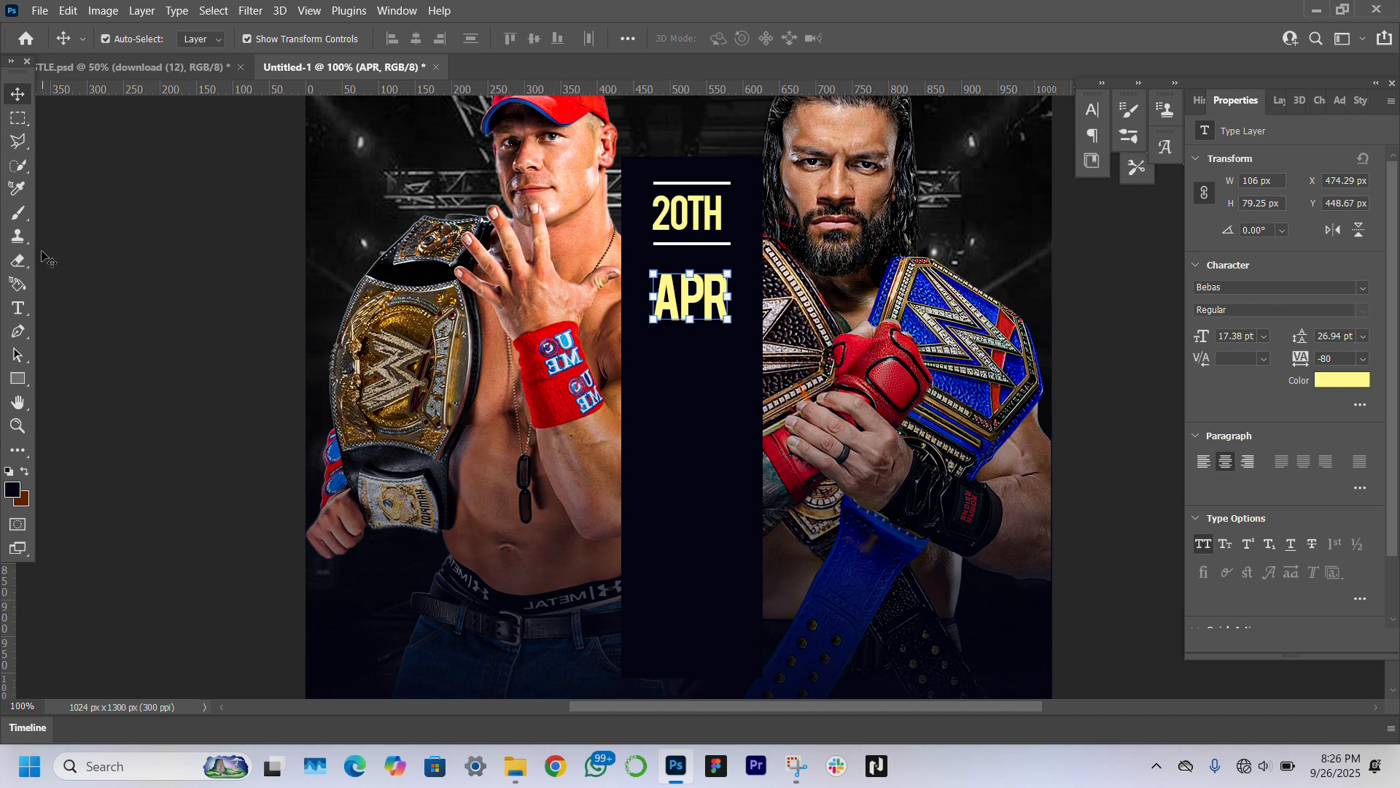
pyautogui.click(18, 378)
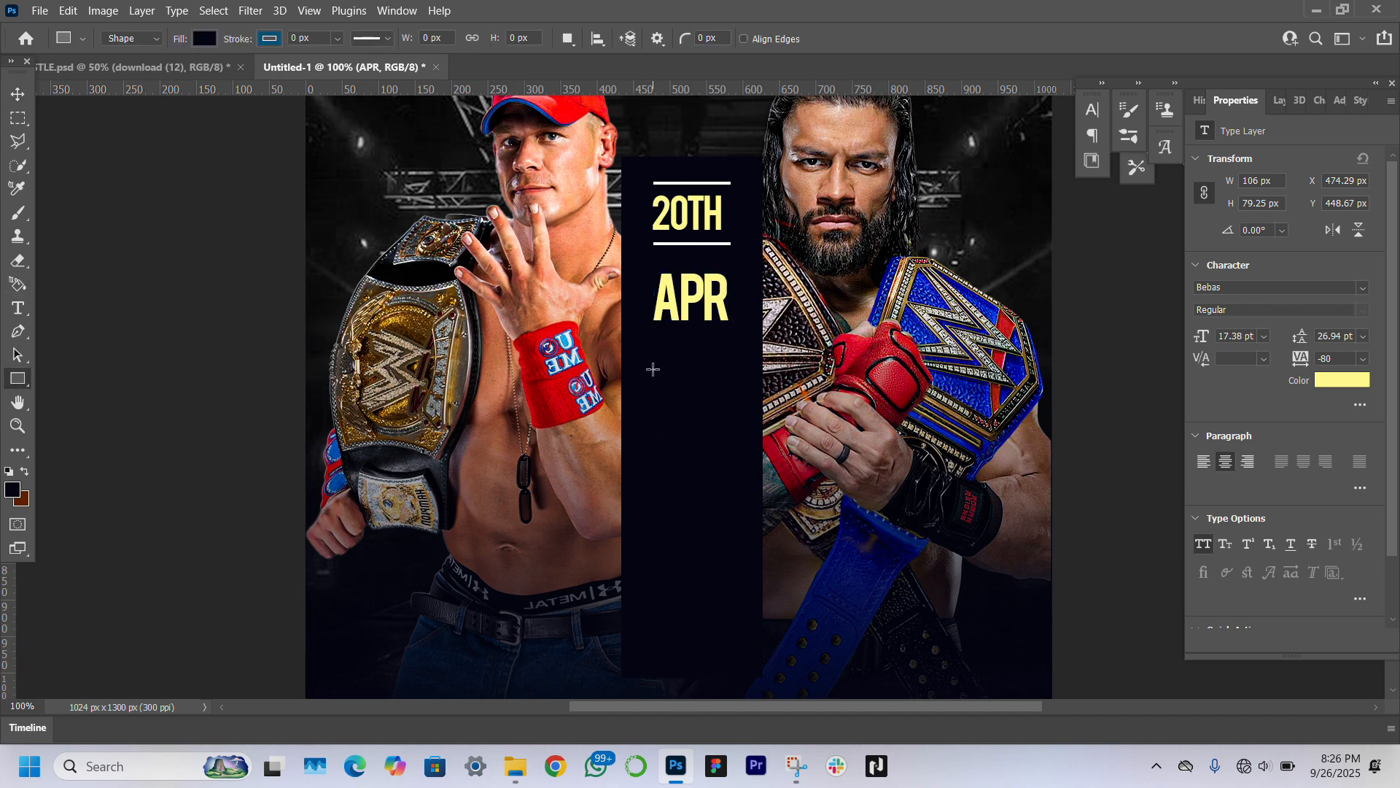
pyautogui.moveTo(653, 370); pyautogui.dragTo(753, 462)
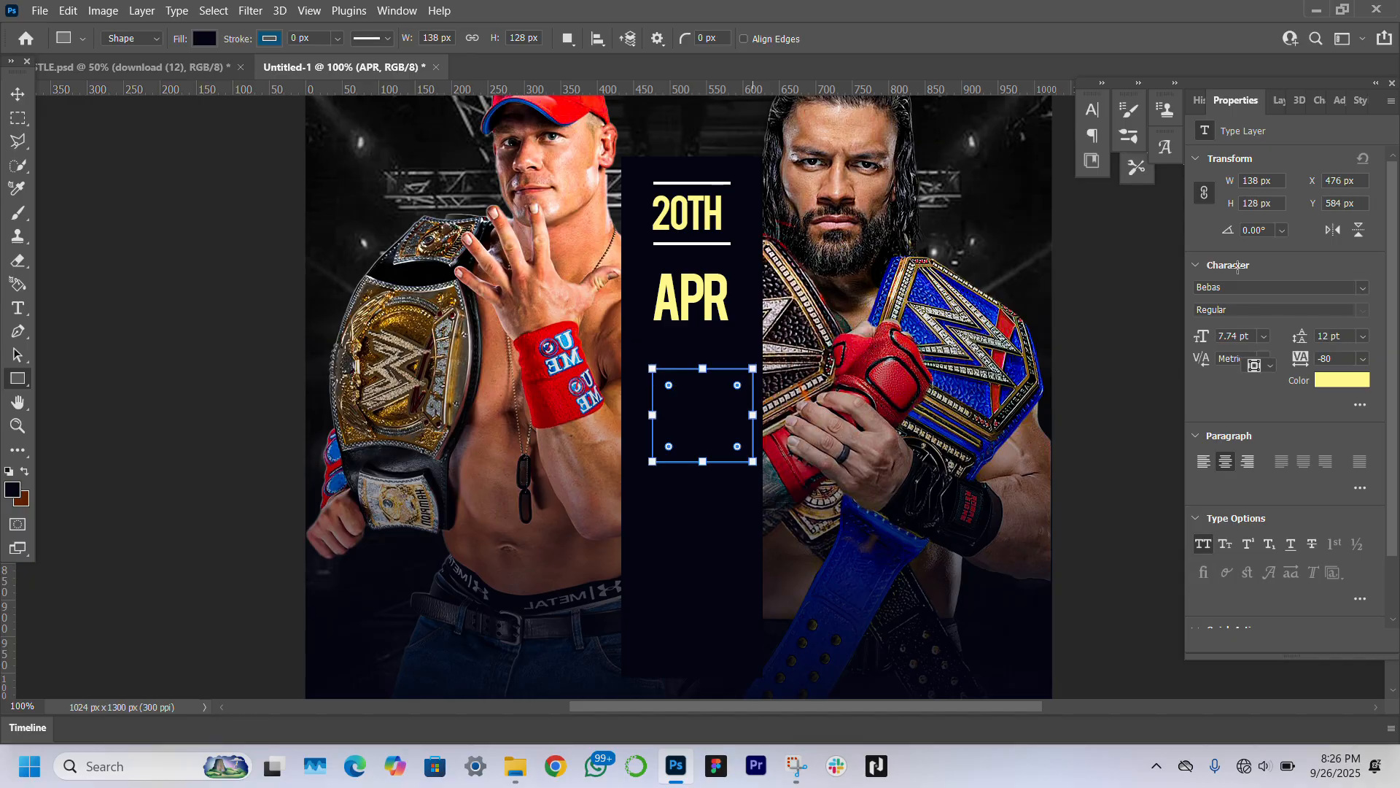
pyautogui.click(1251, 293)
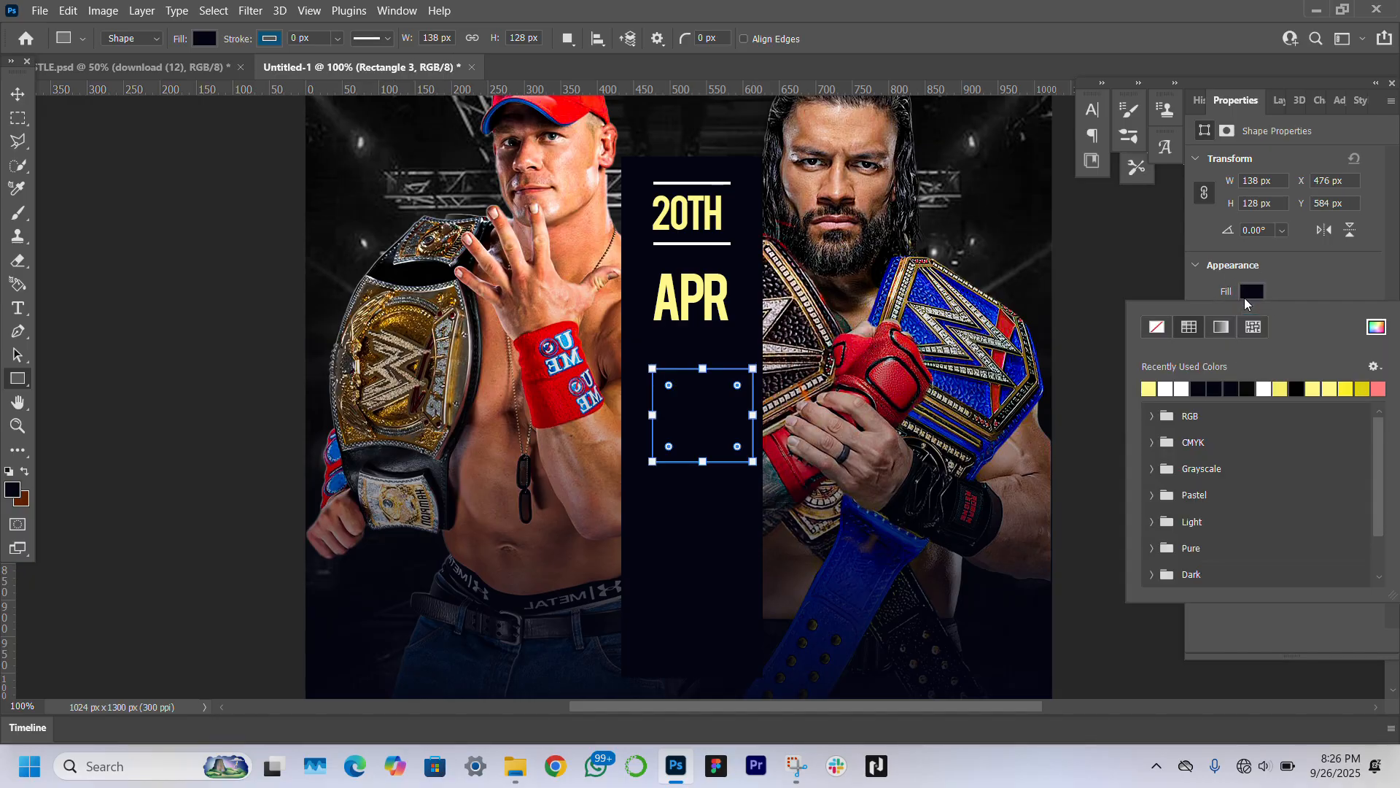
pyautogui.click(1156, 328)
pyautogui.click(1339, 270)
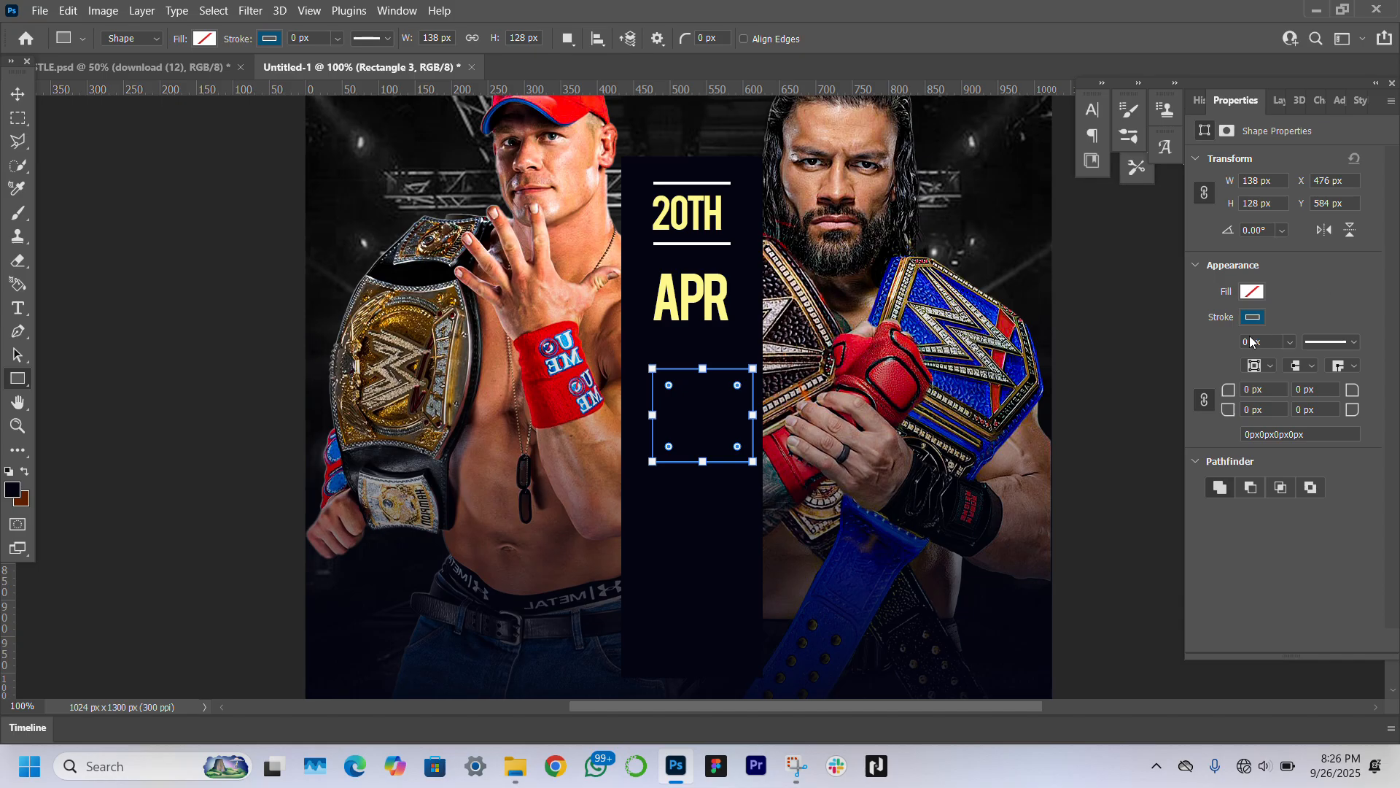
# Give the rectangle below the APR text a pale yellow stroke 3 px wide.
pyautogui.click(1253, 316)
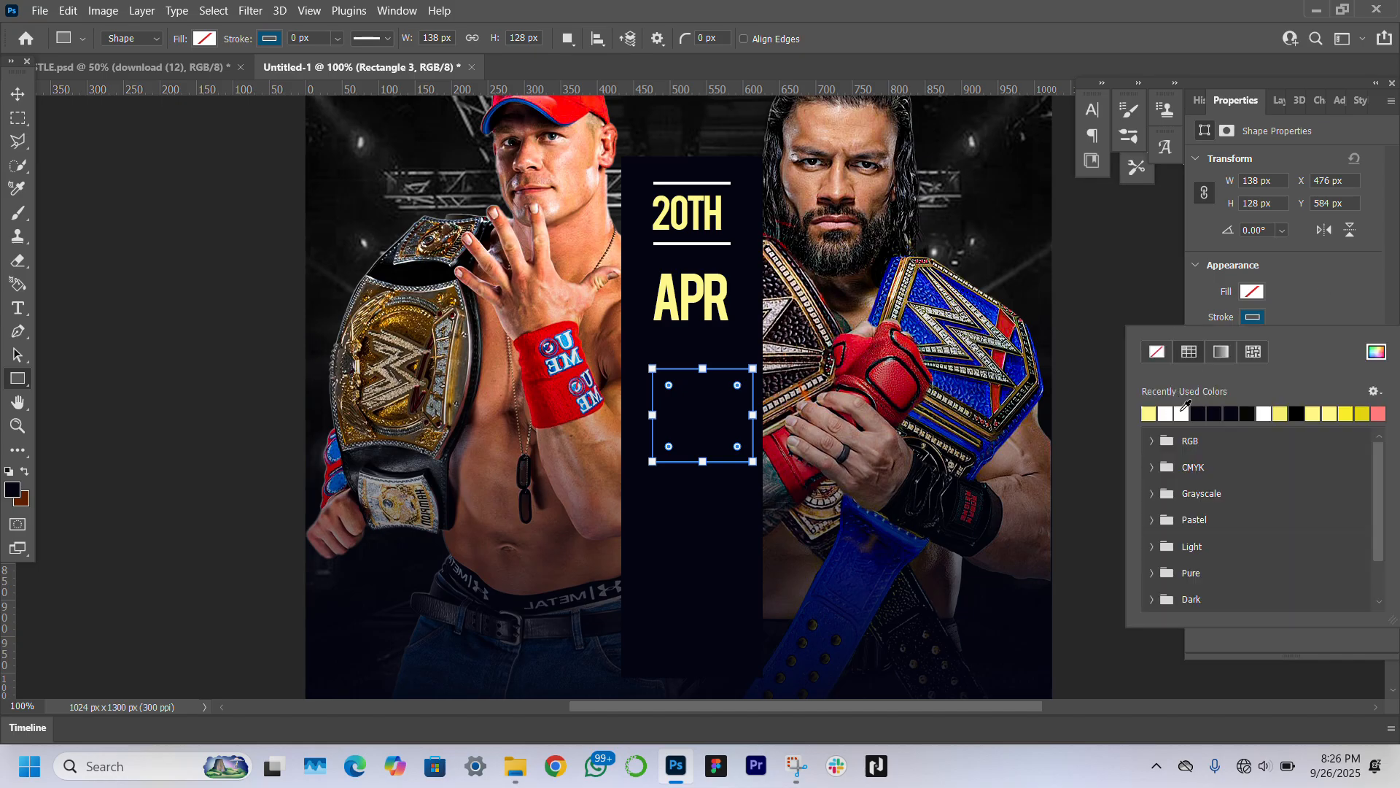
pyautogui.click(1150, 412)
pyautogui.click(1339, 313)
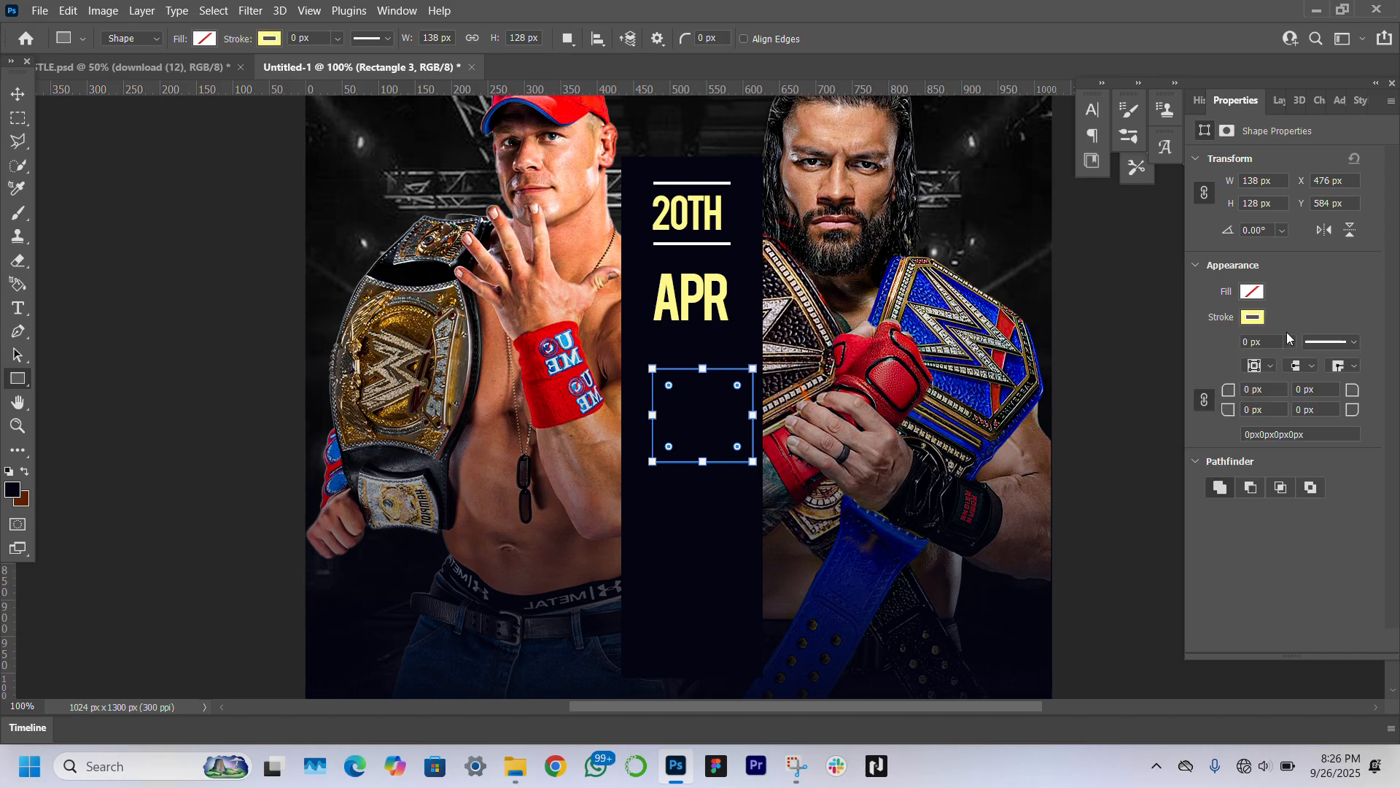
pyautogui.click(1252, 343)
pyautogui.write('3px')
pyautogui.press('Return')
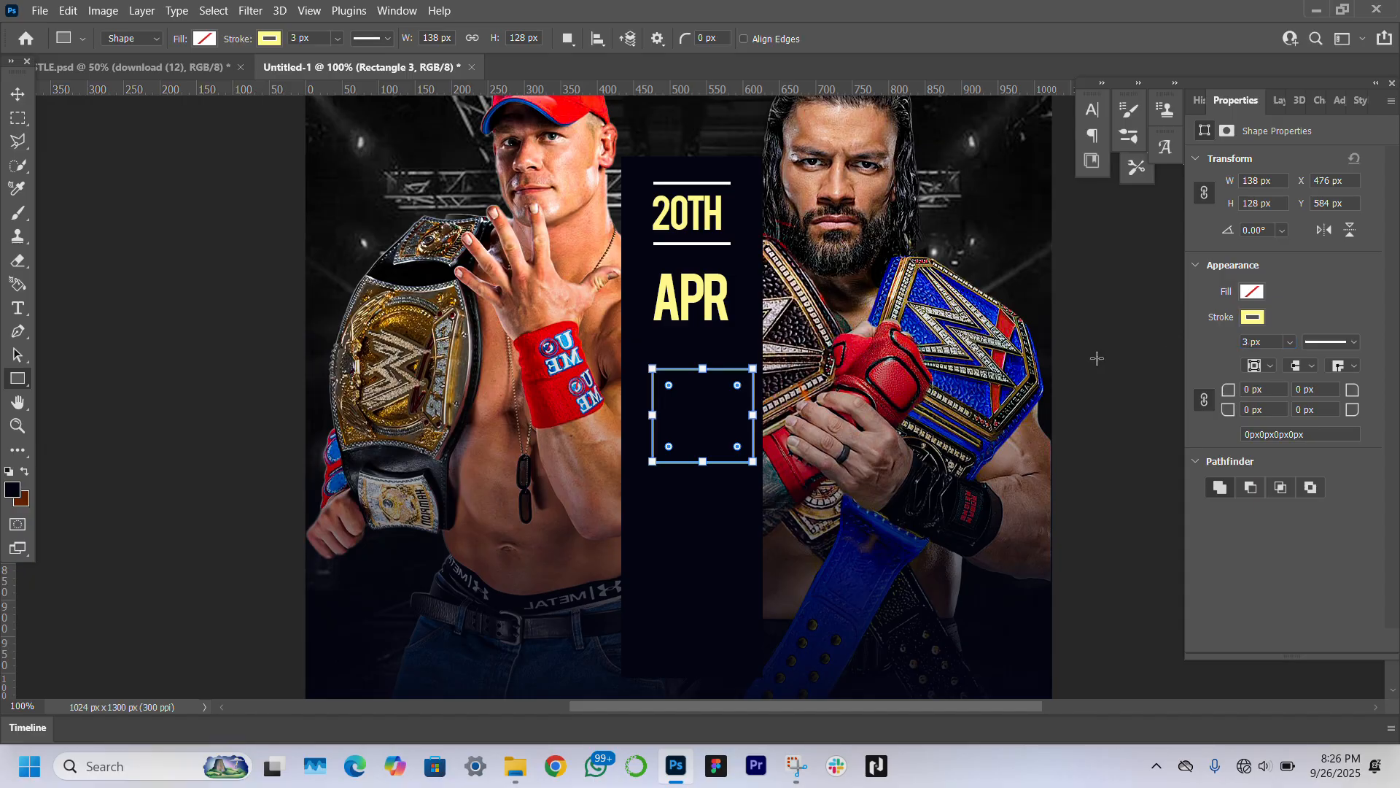
# Move the outlined rectangle so it is centred horizontally in the dark panel below the APR text.
pyautogui.click(19, 95)
pyautogui.click(701, 414)
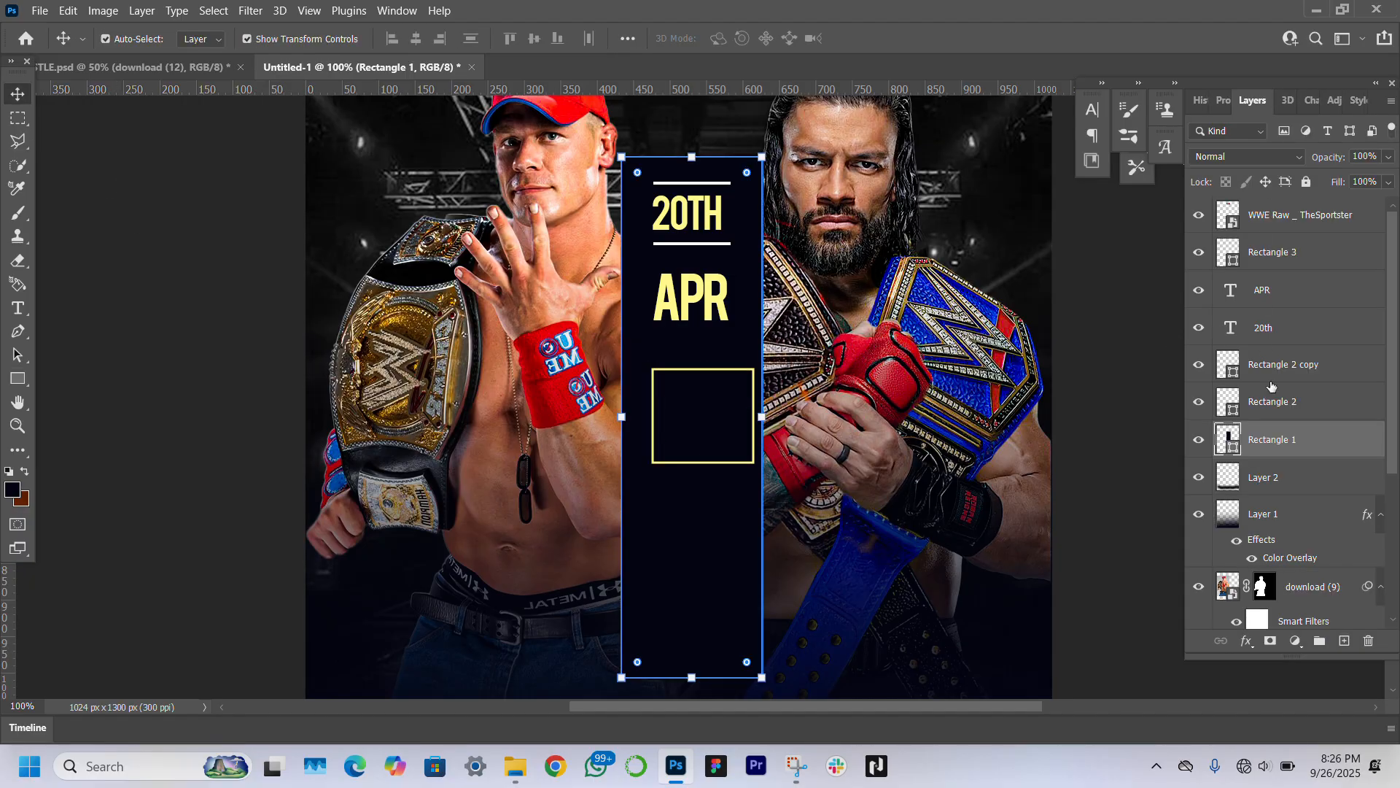
pyautogui.click(1322, 260)
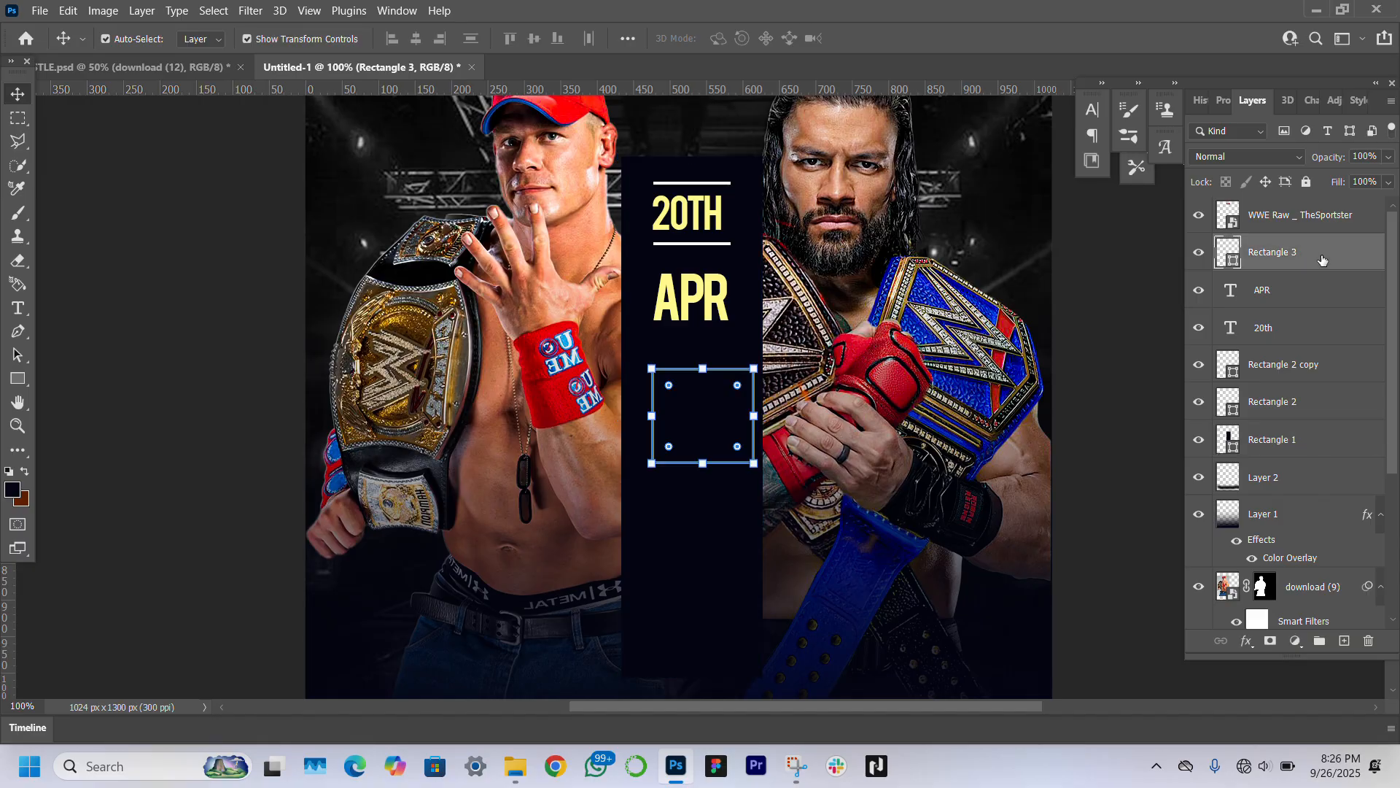
pyautogui.click(703, 369)
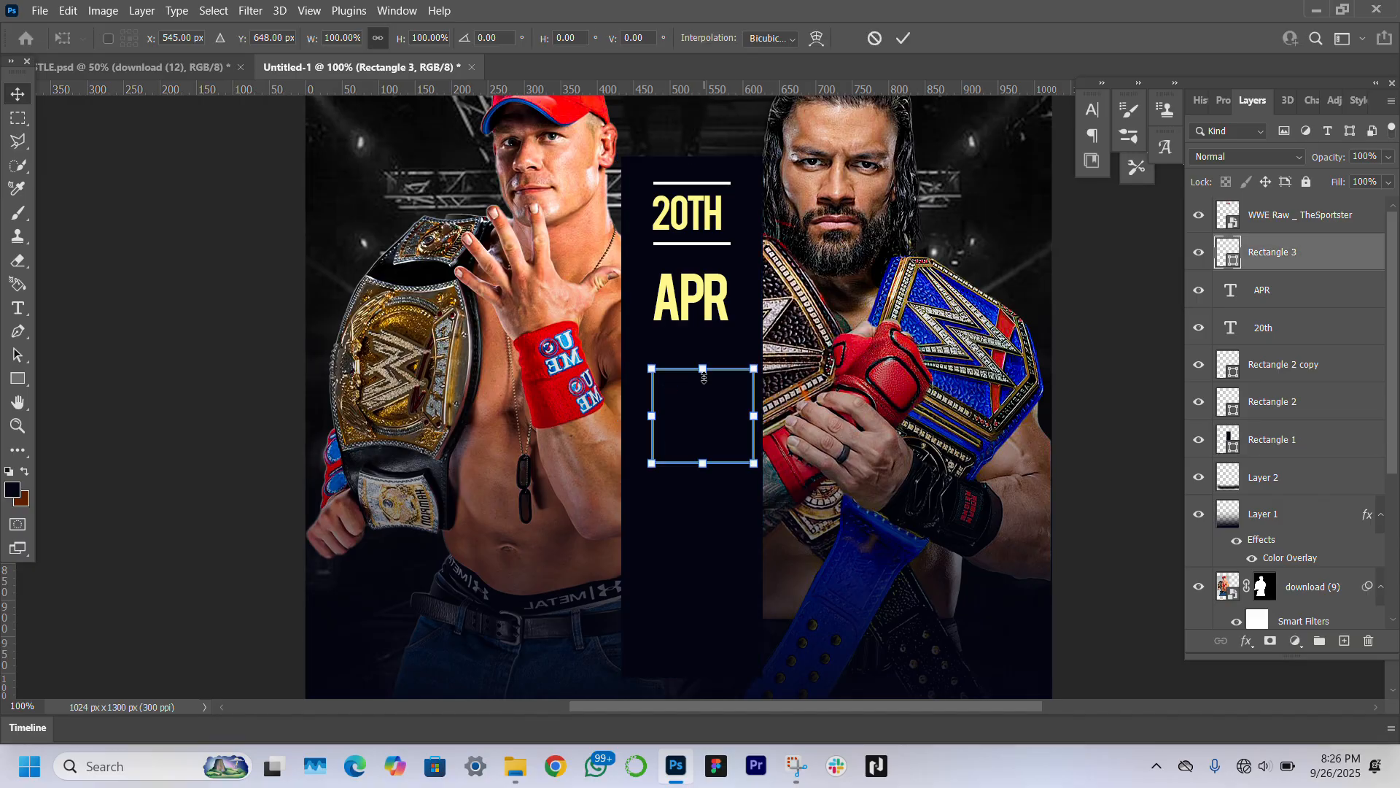
pyautogui.moveTo(700, 418); pyautogui.dragTo(690, 416)
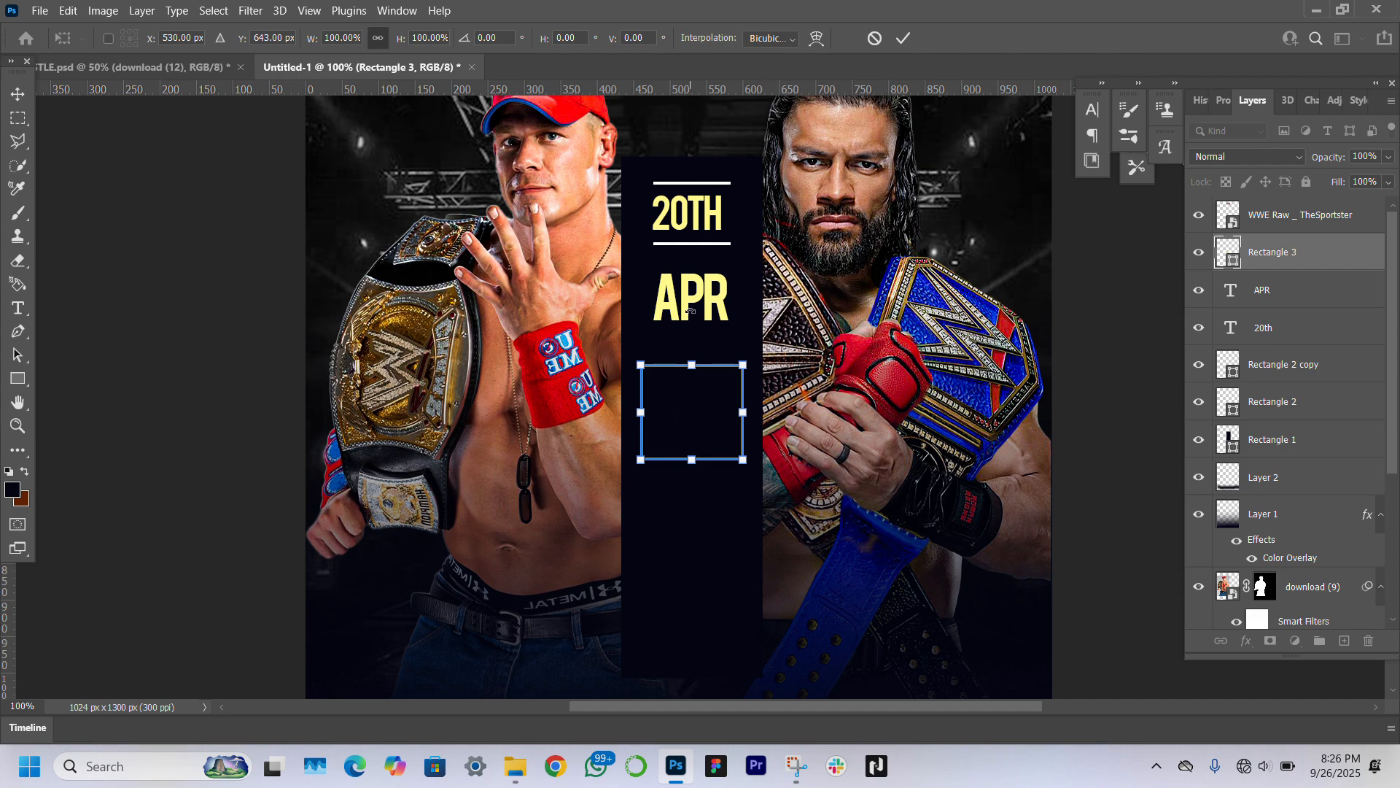
pyautogui.press('Return')
# Duplicate the APR text over the outlined rectangle and change the copy to read "CLASH OF" and "TITANS" on two lines.
pyautogui.click(694, 283)
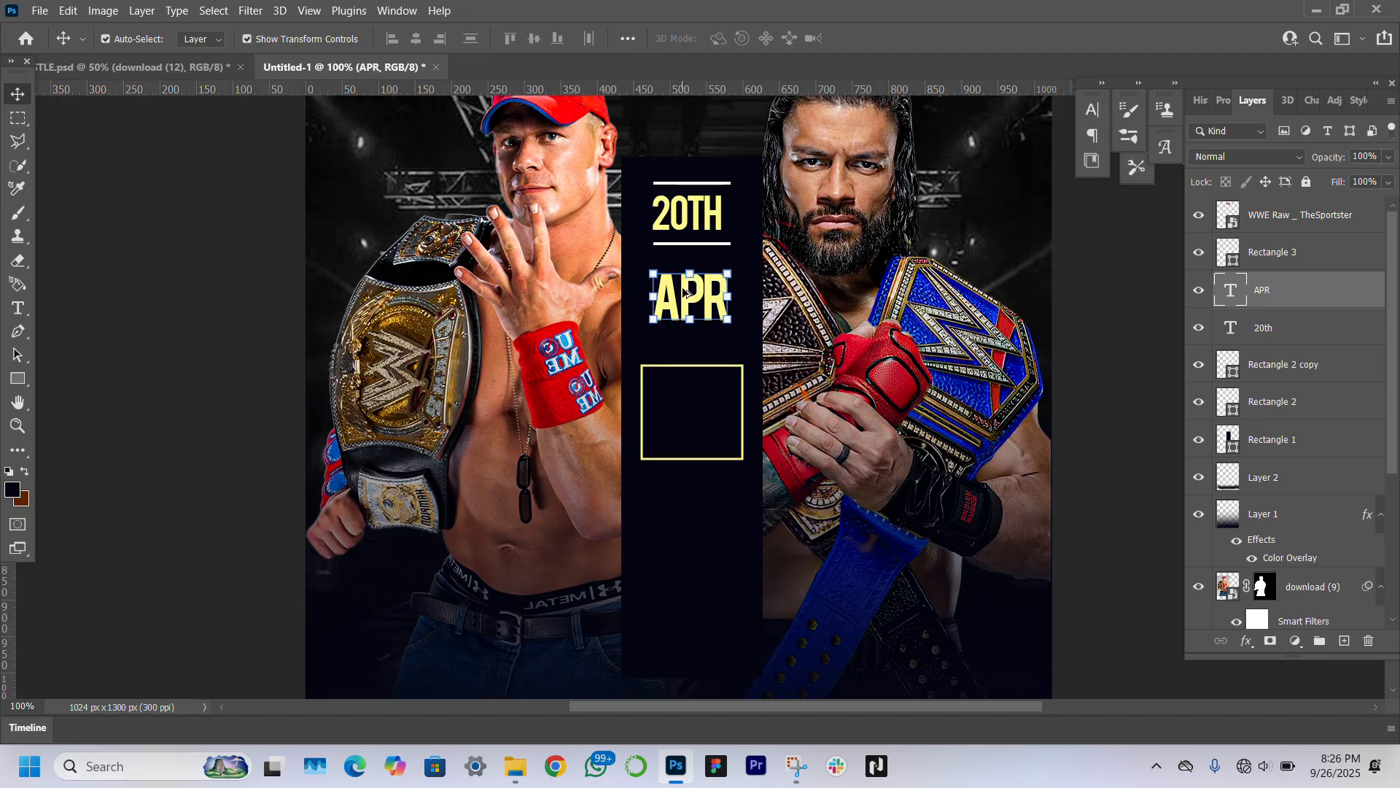
pyautogui.moveTo(684, 292); pyautogui.dragTo(690, 397)
pyautogui.doubleClick(690, 398)
pyautogui.write('CLASHOF')
pyautogui.press('Return')
pyautogui.write('TITANS')
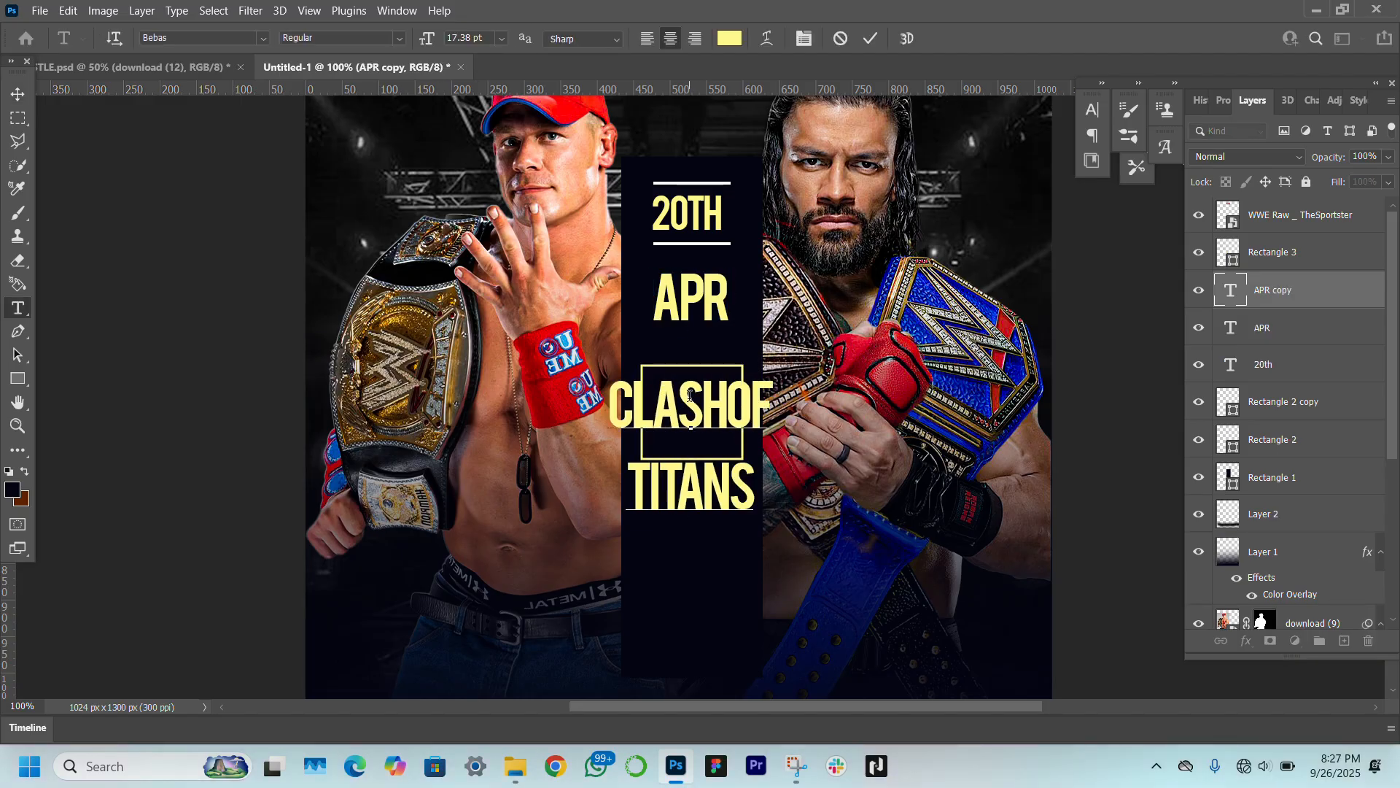
pyautogui.hotkey('ctrl', 'Return')
# Format the CLASH OF TITANS text in Mouzambik Demo Regular at 9 pt, with 11 pt leading and 0 tracking.
pyautogui.click(1228, 100)
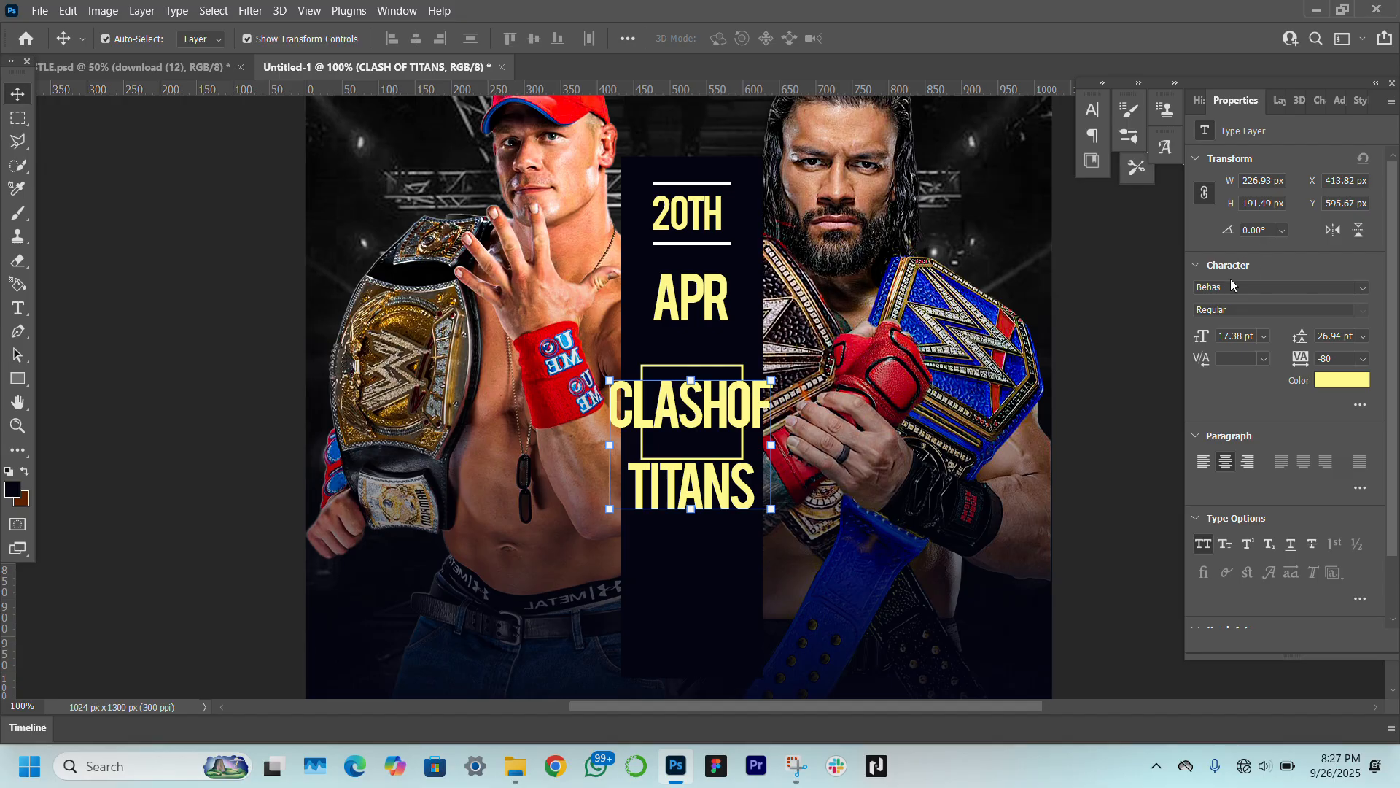
pyautogui.write('MOU')
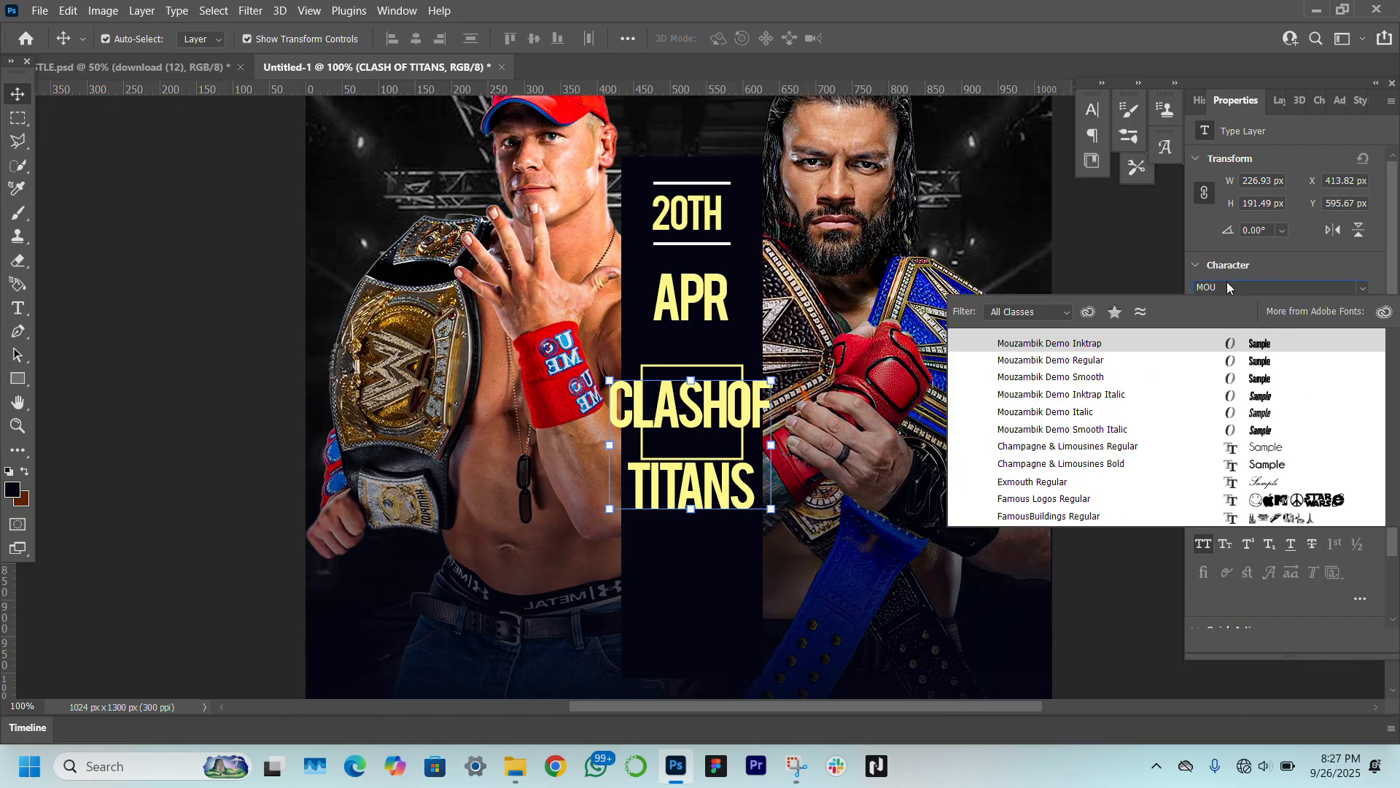
pyautogui.click(1203, 359)
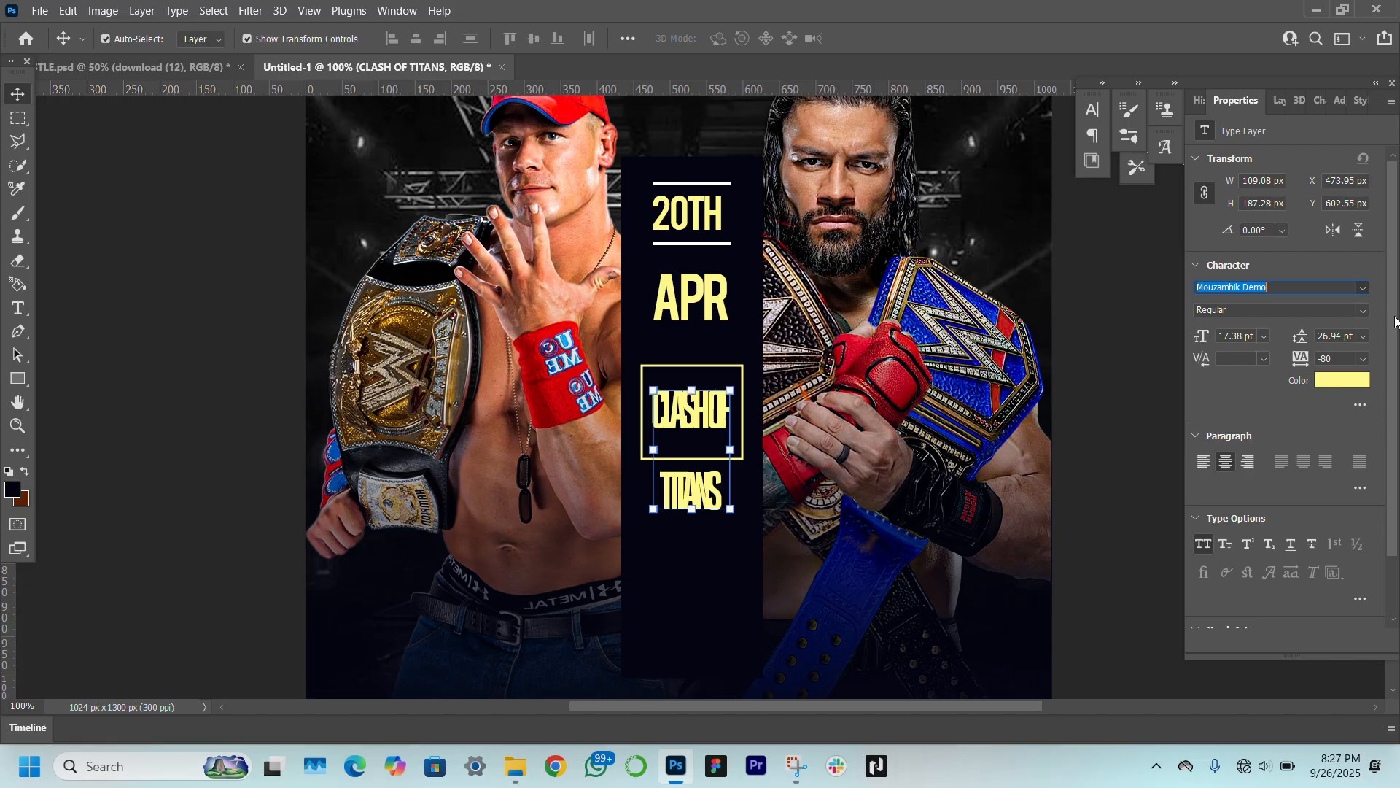
pyautogui.click(1300, 355)
pyautogui.moveTo(1296, 358); pyautogui.dragTo(1300, 358)
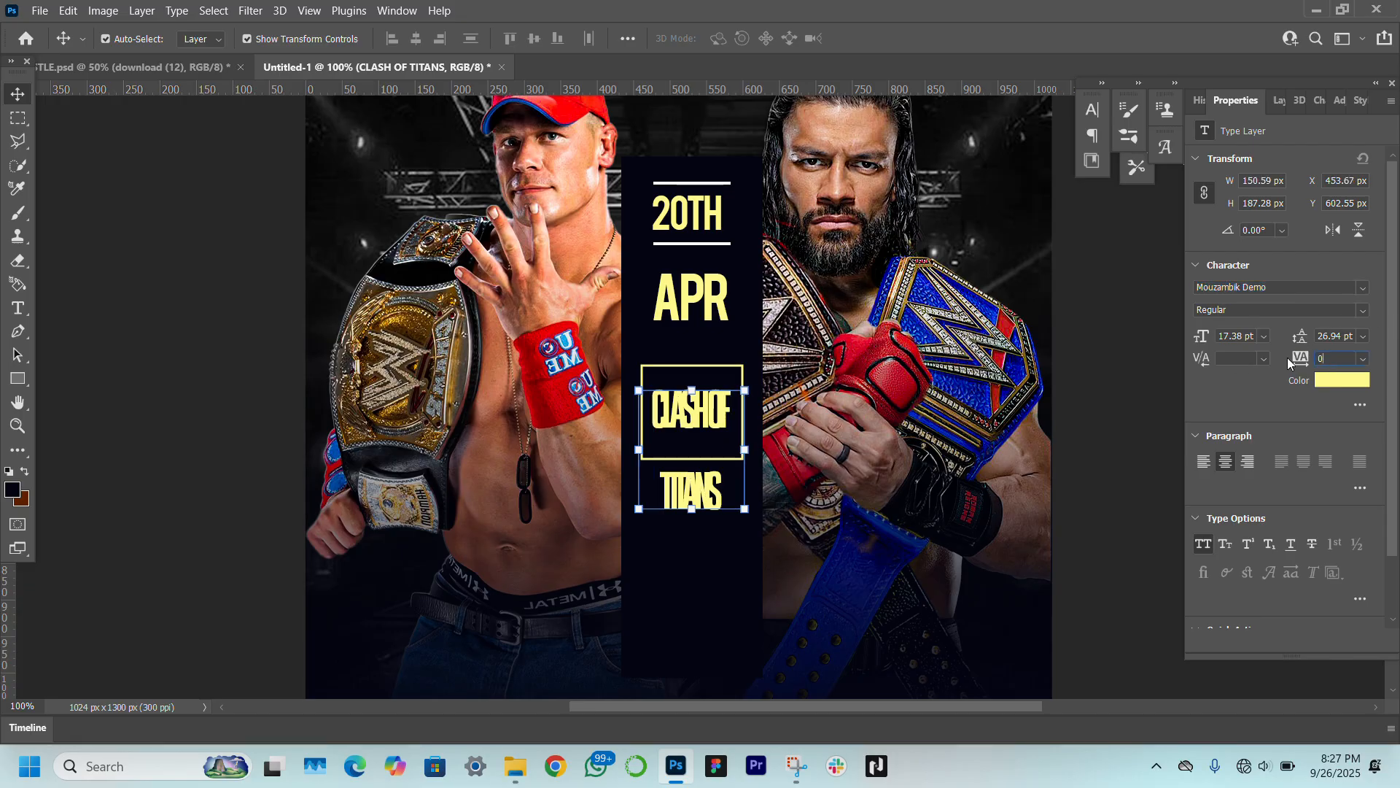
pyautogui.moveTo(1203, 336); pyautogui.dragTo(1197, 336)
pyautogui.moveTo(1303, 336); pyautogui.dragTo(1291, 336)
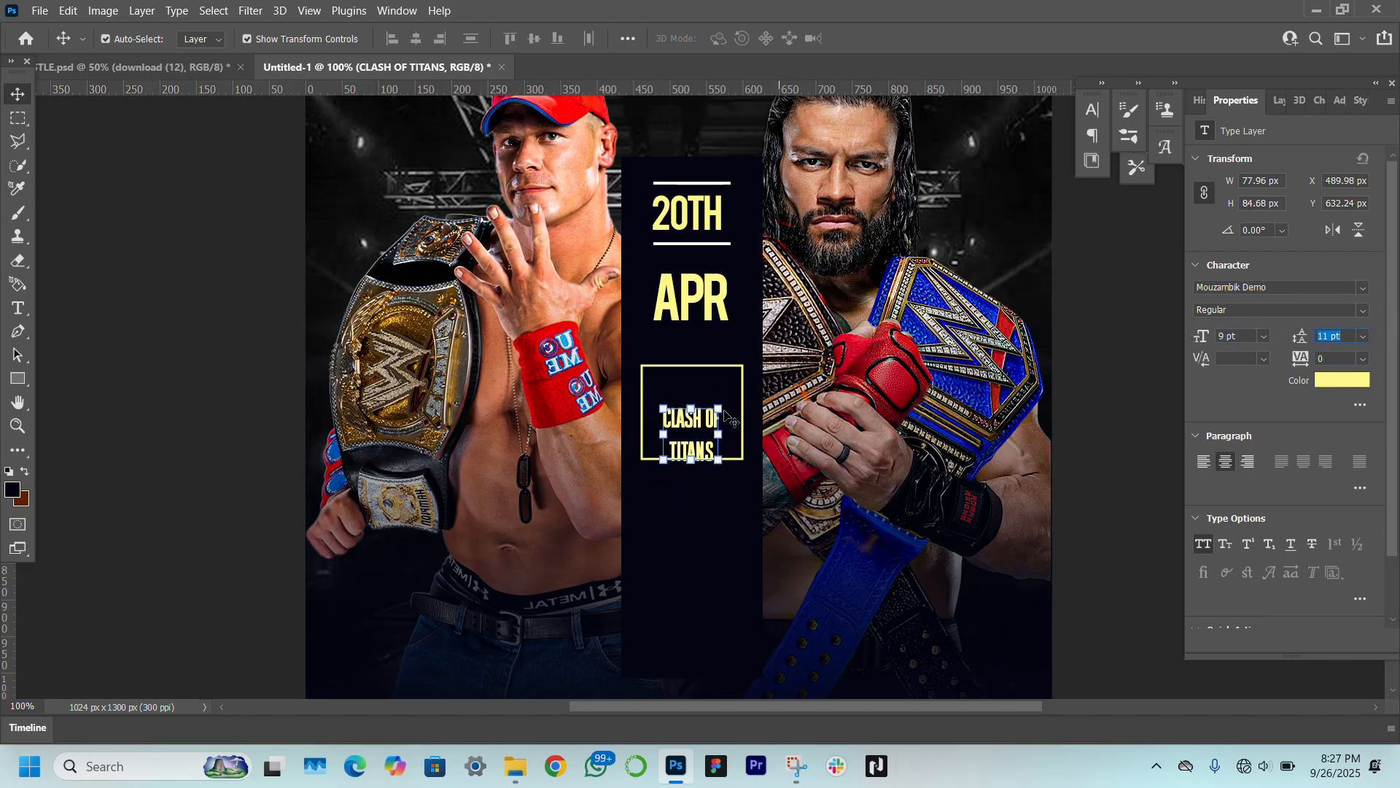
# Enlarge the CLASH OF TITANS text to 12.47 pt with 11.78 pt leading and centre it inside the outlined rectangle.
pyautogui.moveTo(719, 409)
pyautogui.mouseDown()
pyautogui.moveTo(742, 386)
pyautogui.moveTo(697, 395)
pyautogui.mouseUp()
pyautogui.press('Return')
pyautogui.moveTo(1303, 339); pyautogui.dragTo(1300, 339)
pyautogui.moveTo(736, 441); pyautogui.dragTo(736, 441)
pyautogui.moveTo(702, 395); pyautogui.dragTo(707, 401)
pyautogui.press('Return')
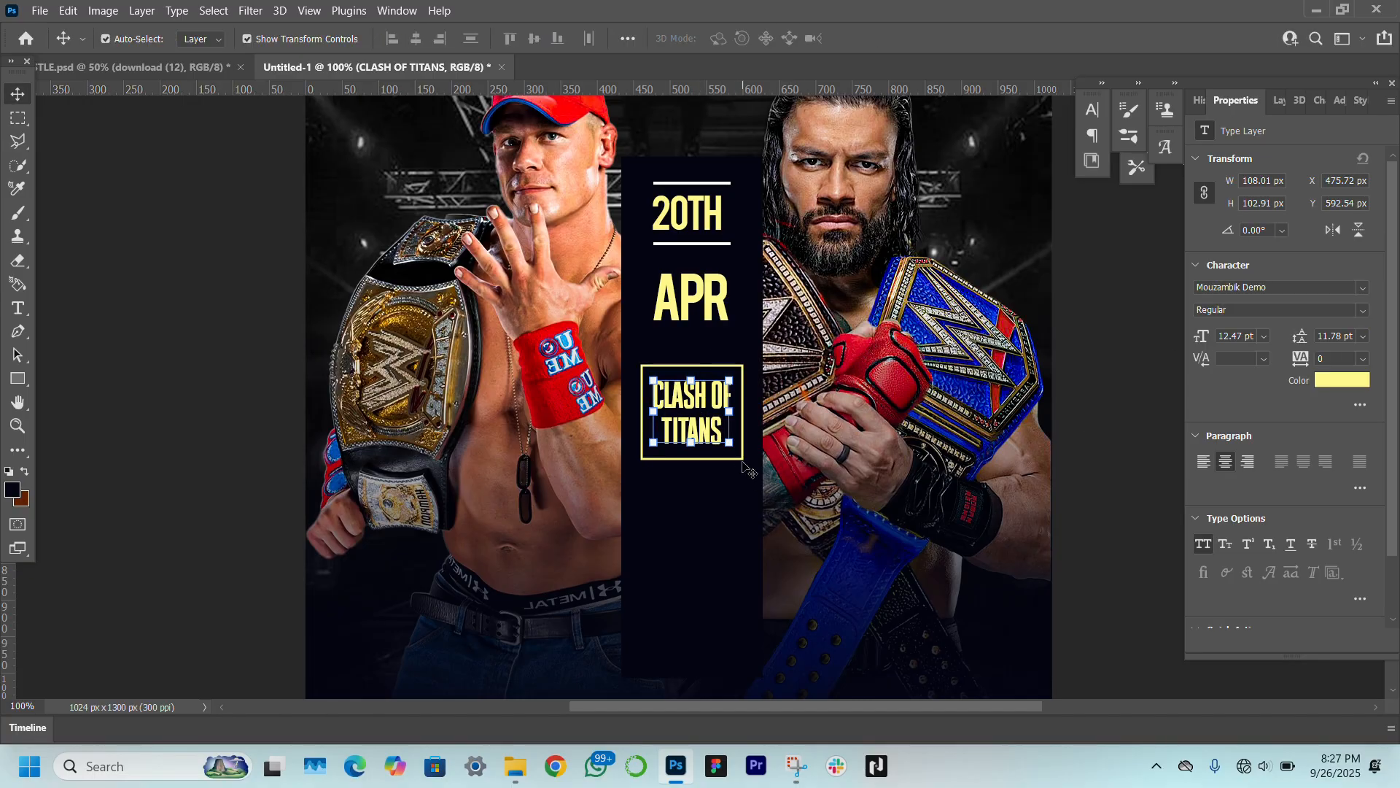
pyautogui.click(1102, 541)
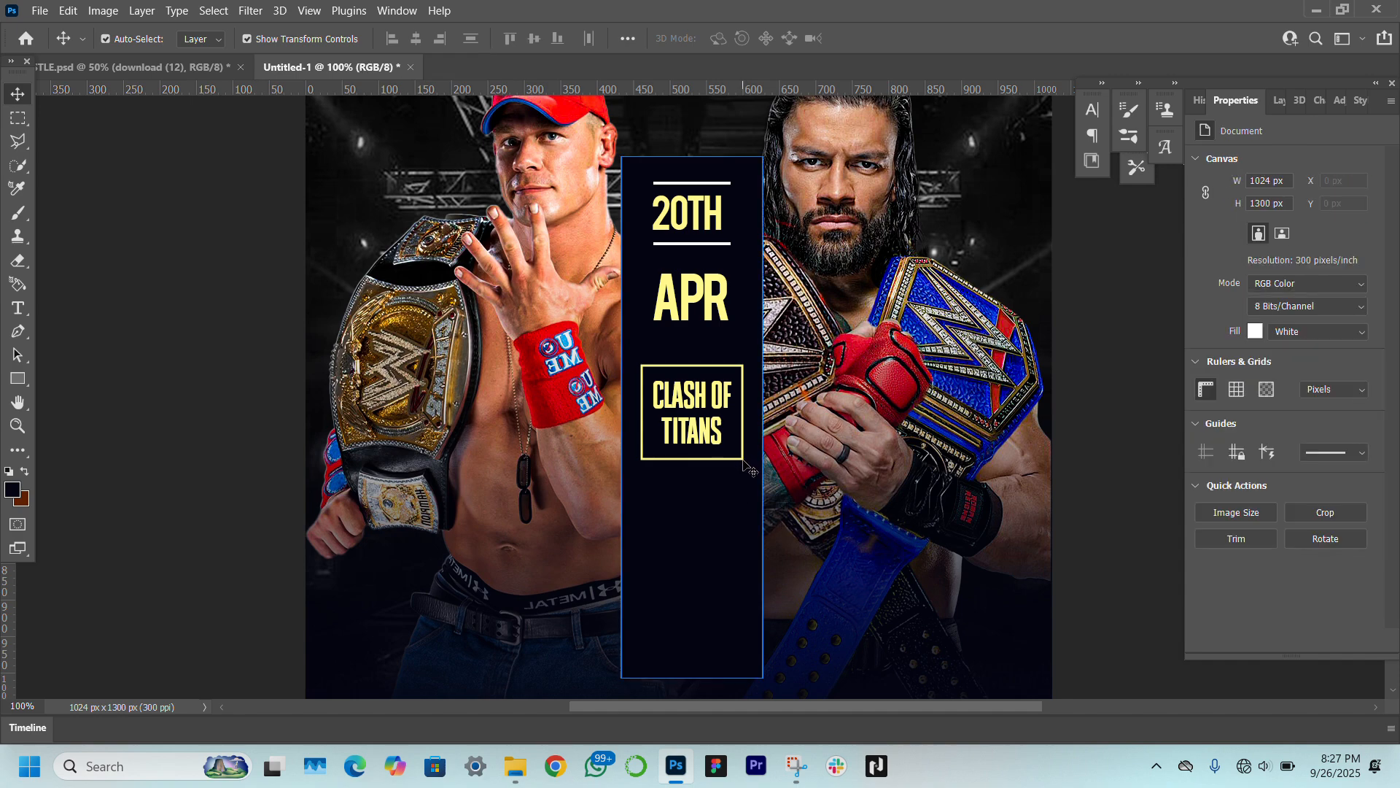
# Change the stroke of the rectangle around CLASH OF TITANS to white.
pyautogui.click(750, 470)
pyautogui.click(744, 460)
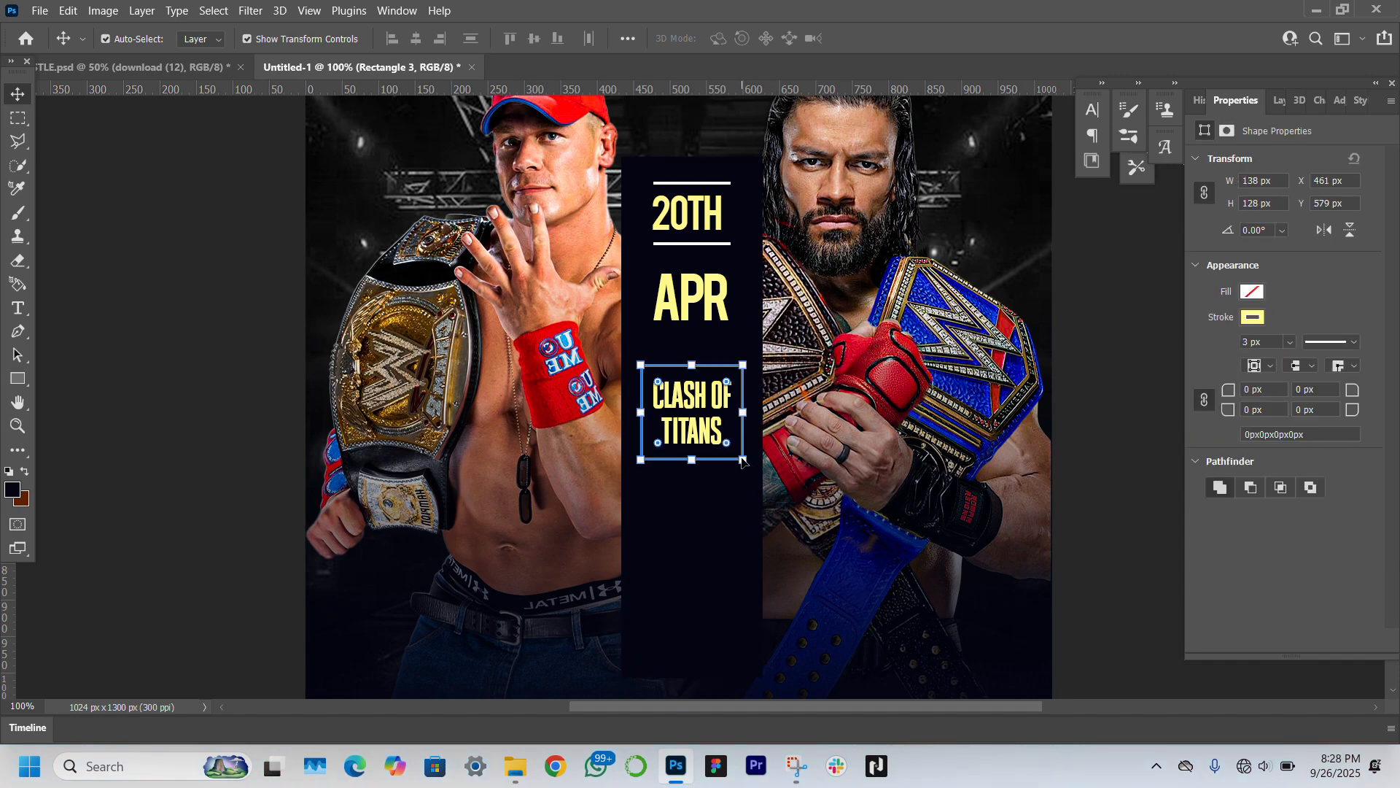
pyautogui.click(1254, 316)
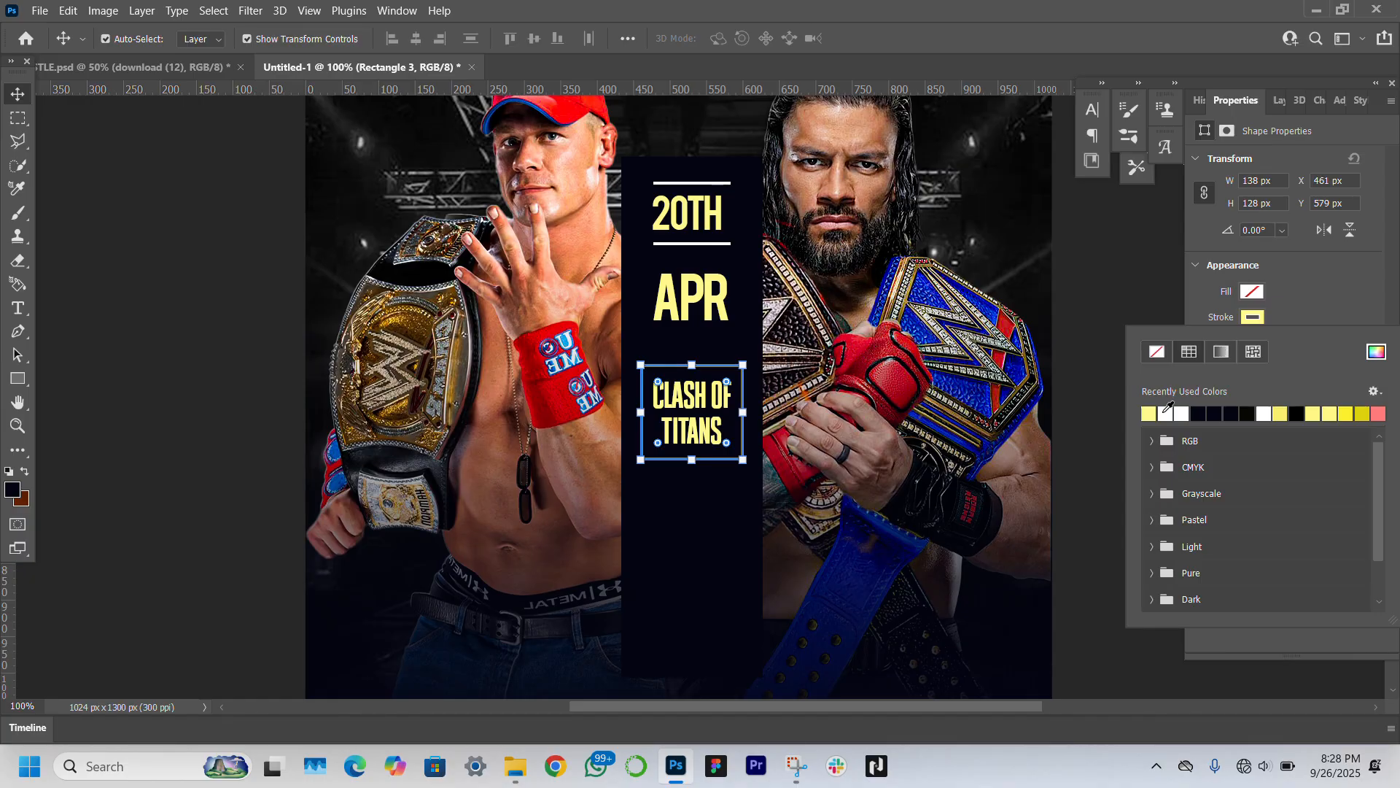
pyautogui.click(1149, 414)
pyautogui.click(175, 351)
pyautogui.click(175, 352)
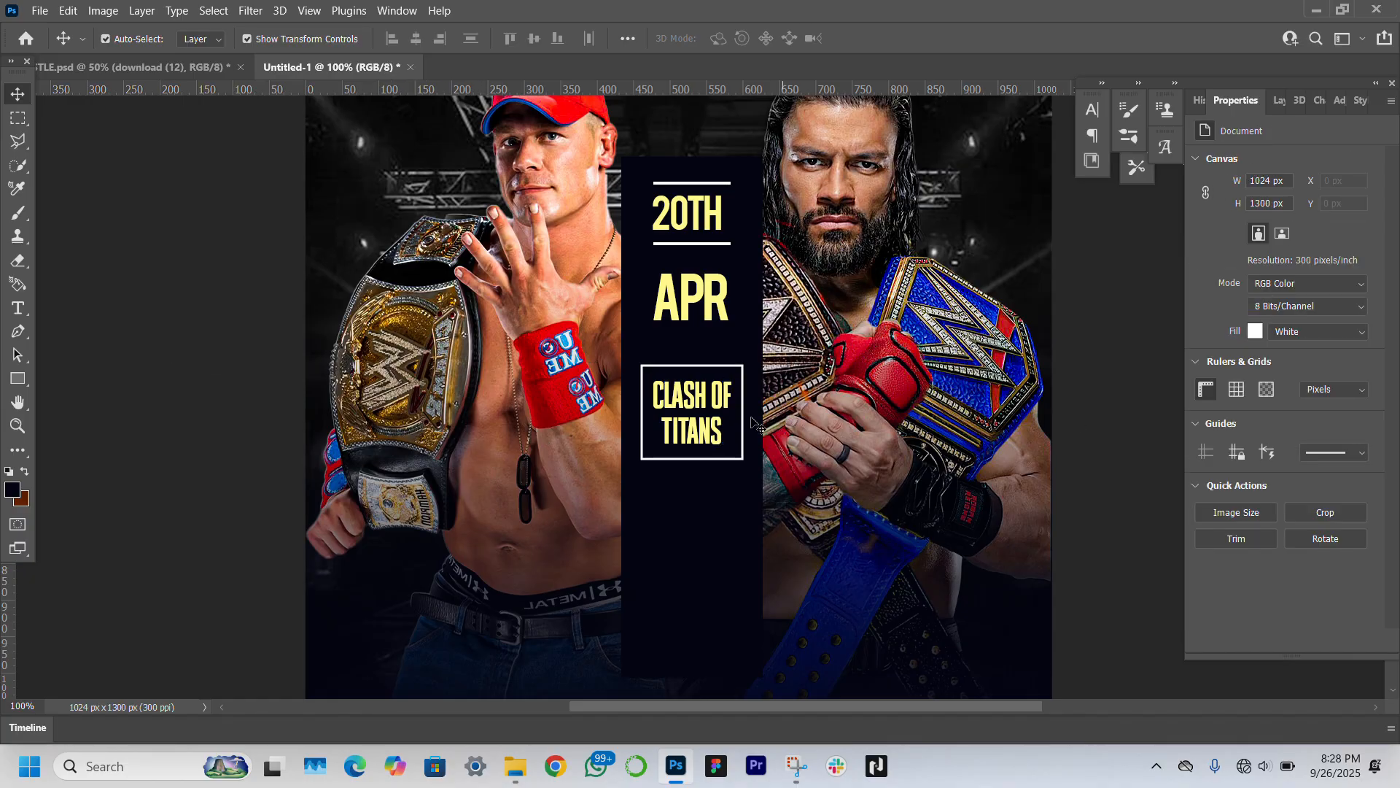
# Shorten the dark centre panel from its lower edge to about 541 px high.
pyautogui.click(704, 400)
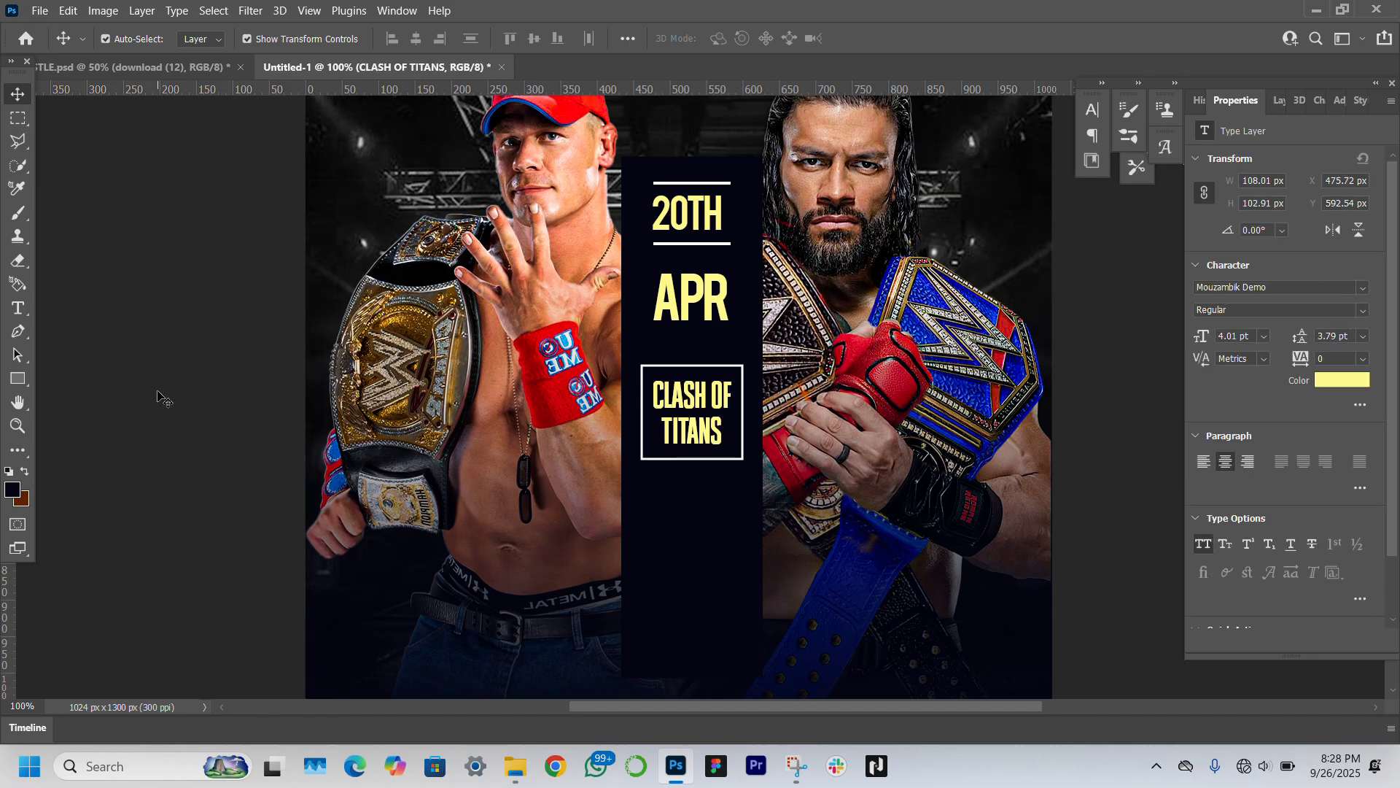
pyautogui.click(12, 432)
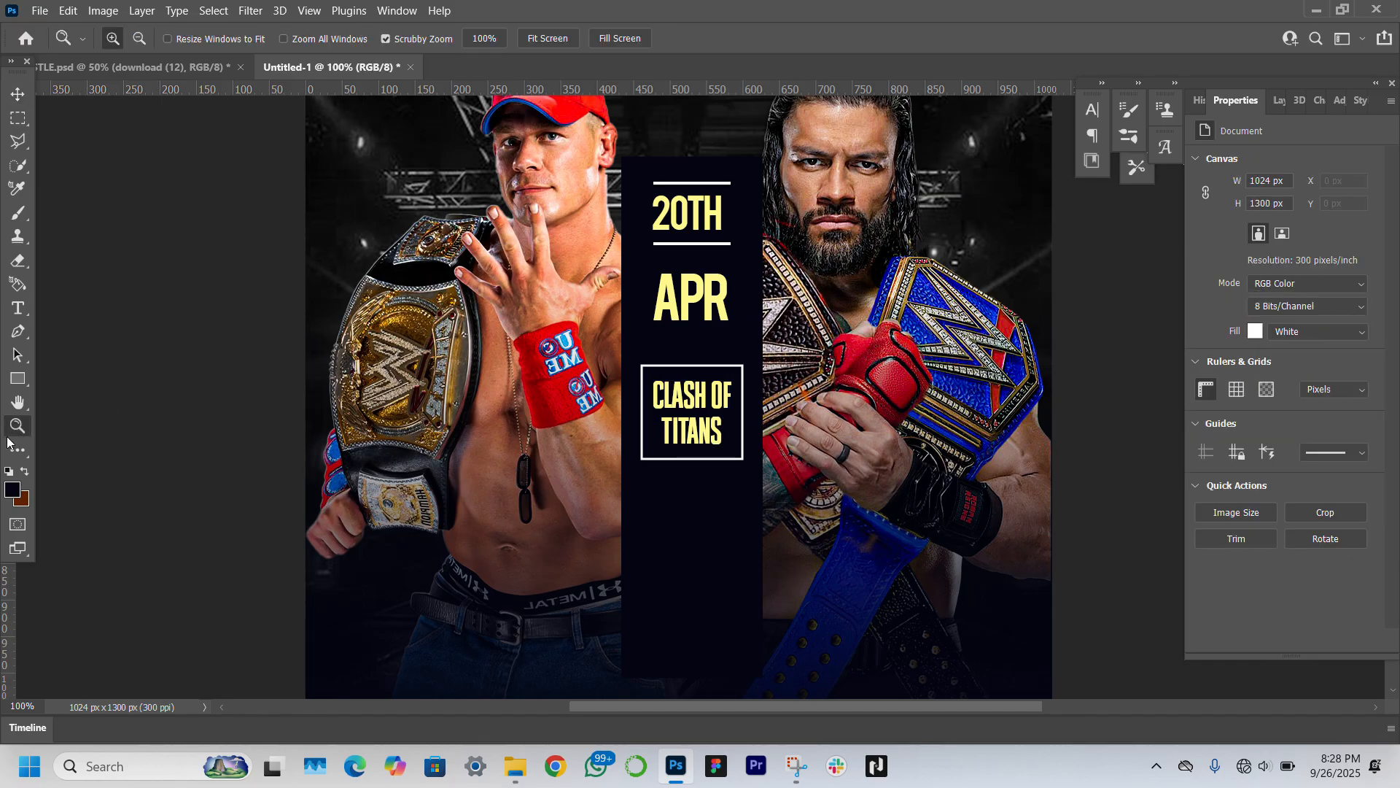
pyautogui.click(545, 38)
pyautogui.press('v')
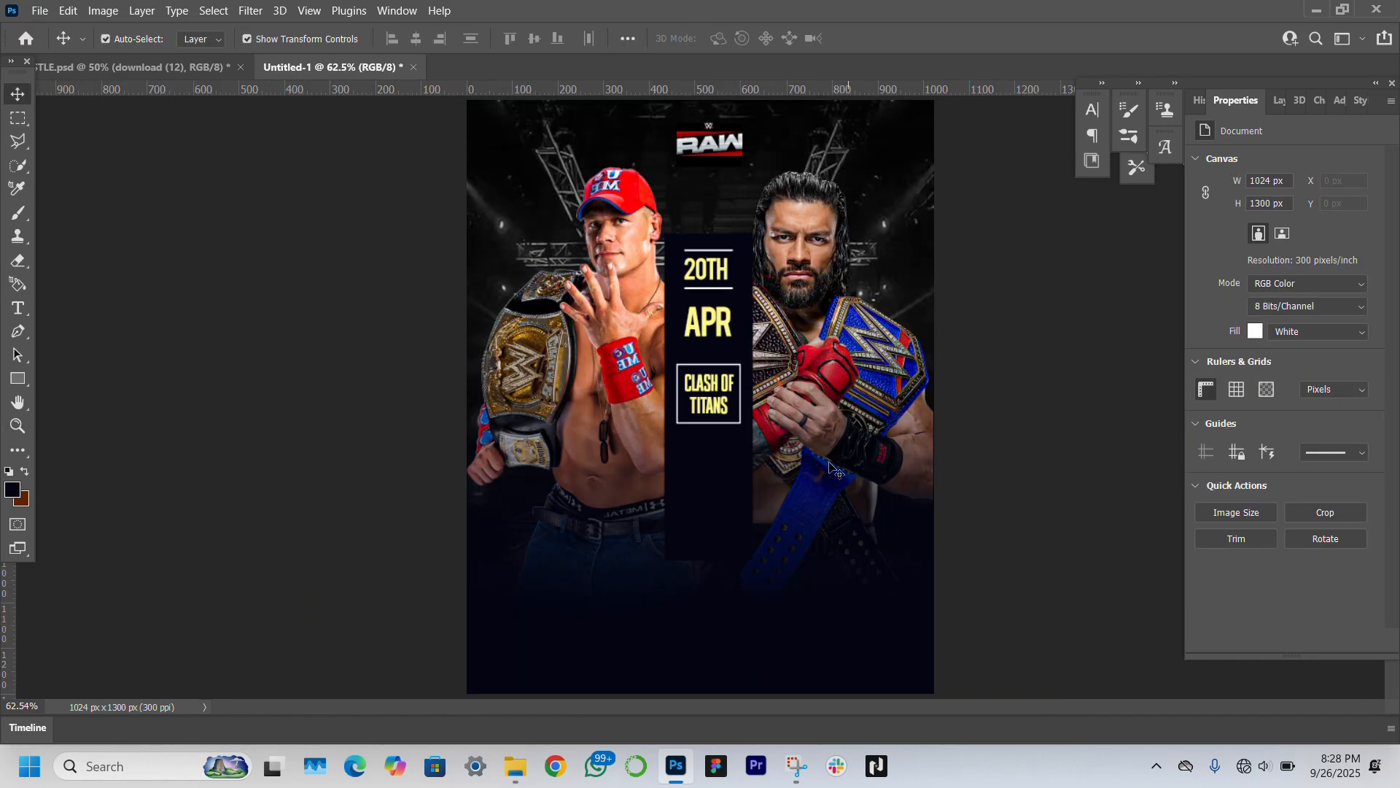
pyautogui.click(726, 496)
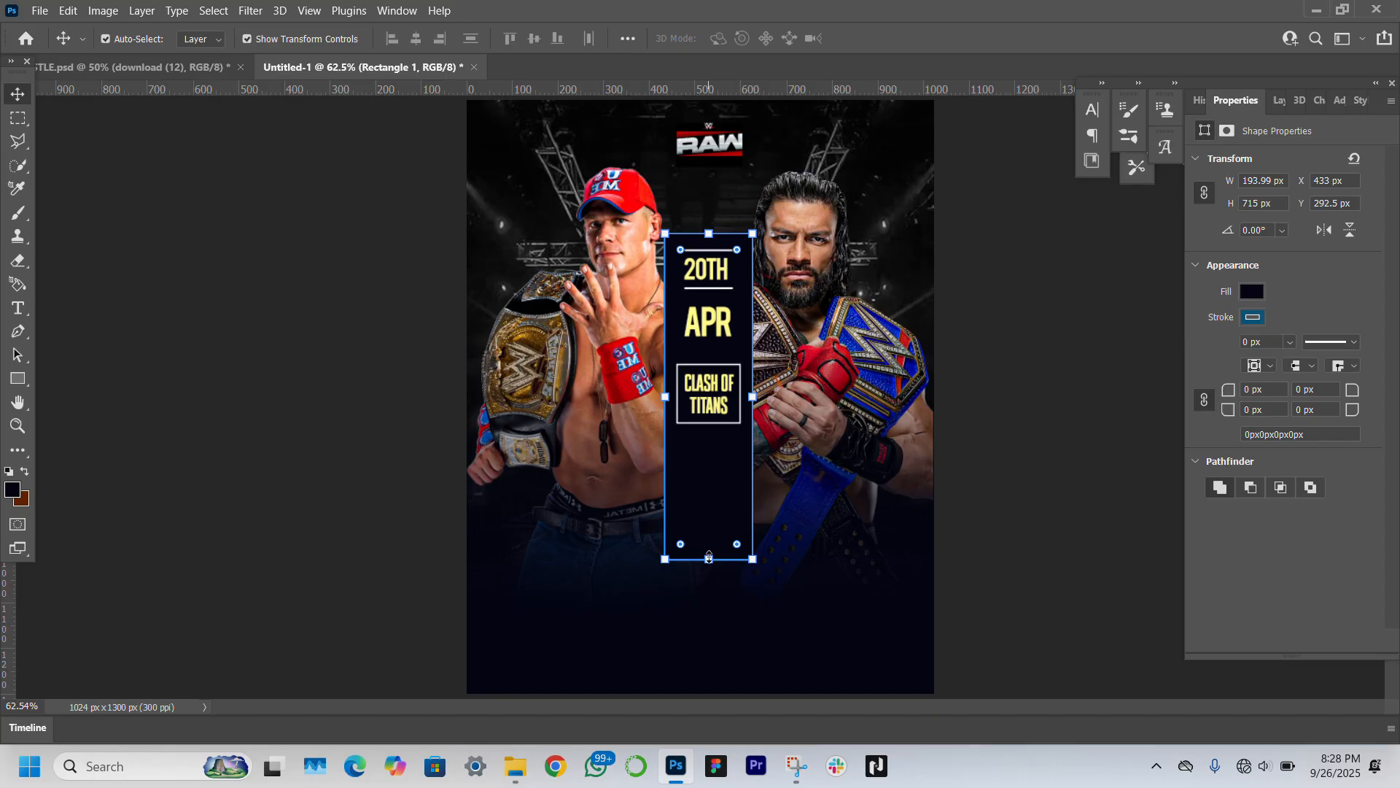
pyautogui.moveTo(709, 558); pyautogui.dragTo(719, 478)
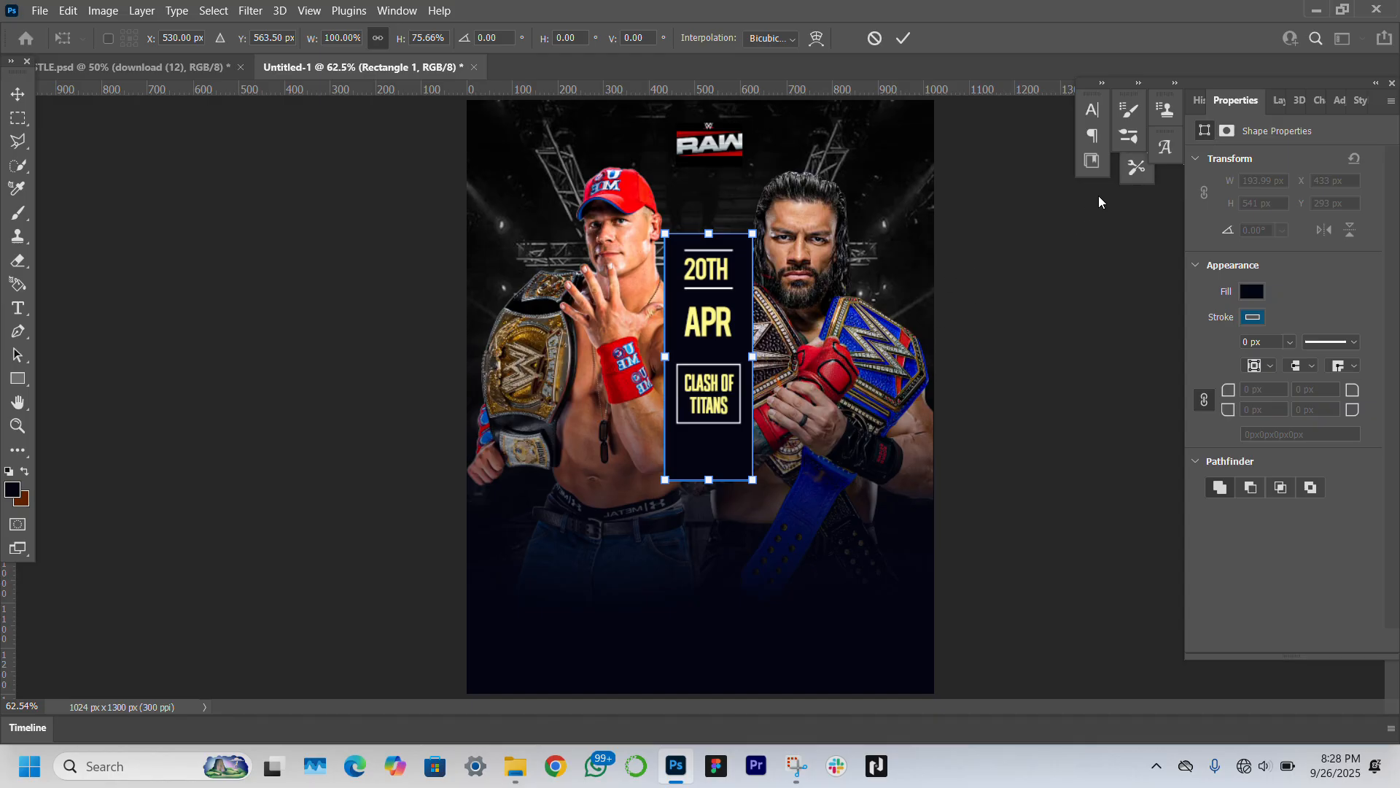
pyautogui.click(1280, 98)
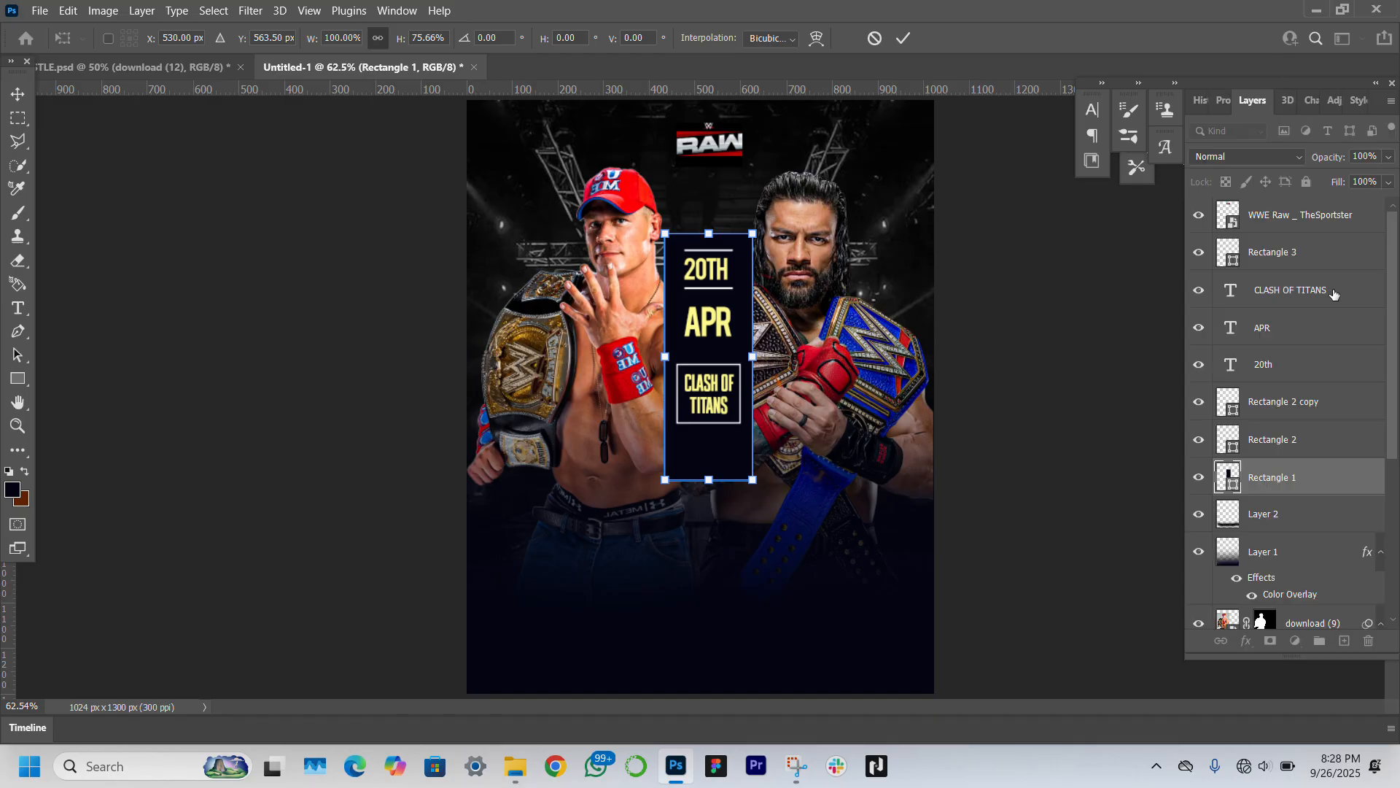
pyautogui.press('Return')
# Scale up the 20TH and APR texts together with both white bars, extending them upward above the CLASH OF TITANS box.
pyautogui.click(1315, 359)
pyautogui.keyDown('shift'); pyautogui.click(1315, 333); pyautogui.keyUp('shift')
pyautogui.keyDown('shift'); pyautogui.click(1332, 409); pyautogui.keyUp('shift')
pyautogui.keyDown('ctrl'); pyautogui.click(1329, 439); pyautogui.keyUp('ctrl')
pyautogui.keyDown('ctrl'); pyautogui.click(1315, 332); pyautogui.keyUp('ctrl')
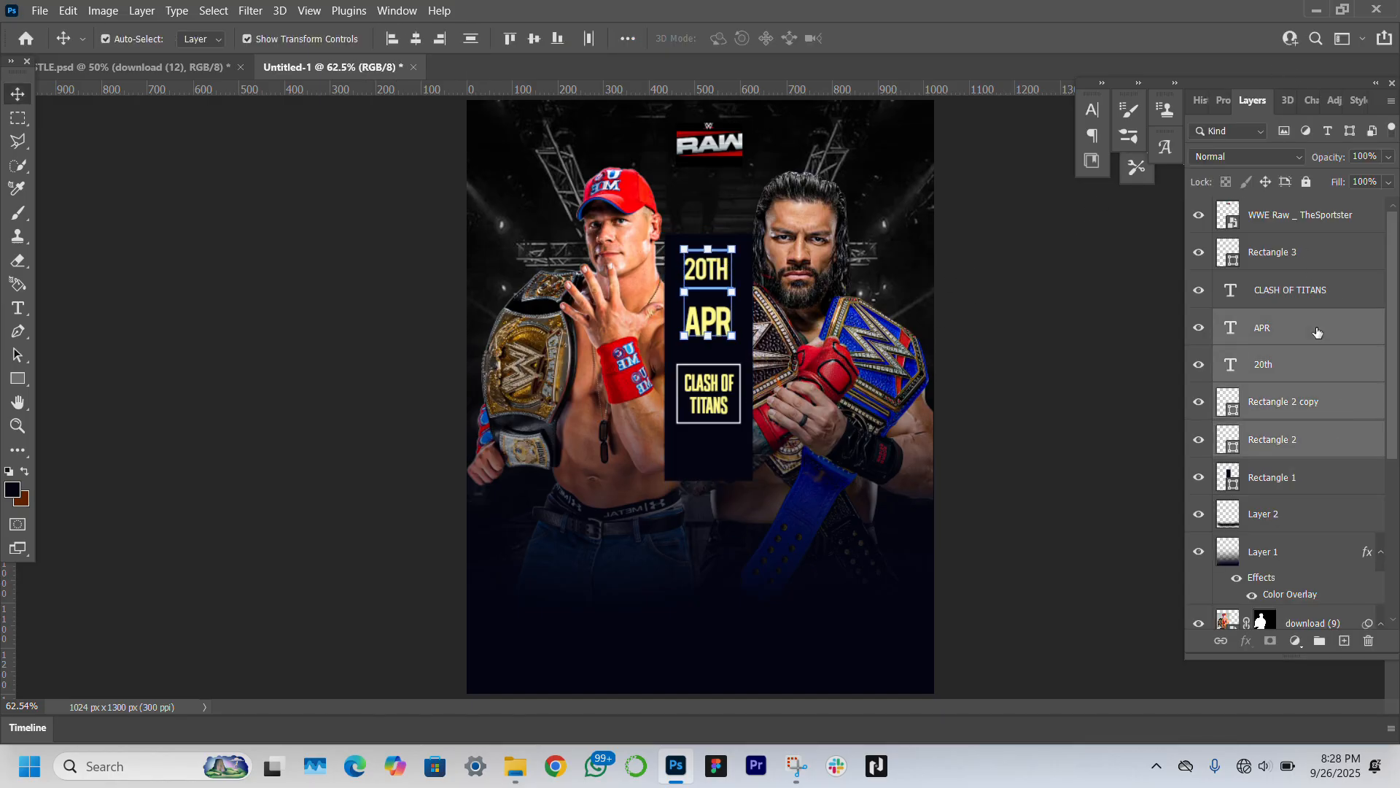
pyautogui.moveTo(709, 250)
pyautogui.mouseDown()
pyautogui.moveTo(711, 216)
pyautogui.moveTo(710, 258)
pyautogui.mouseUp()
pyautogui.press('Return')
pyautogui.keyDown('ctrl'); pyautogui.click(1086, 310); pyautogui.keyUp('ctrl')
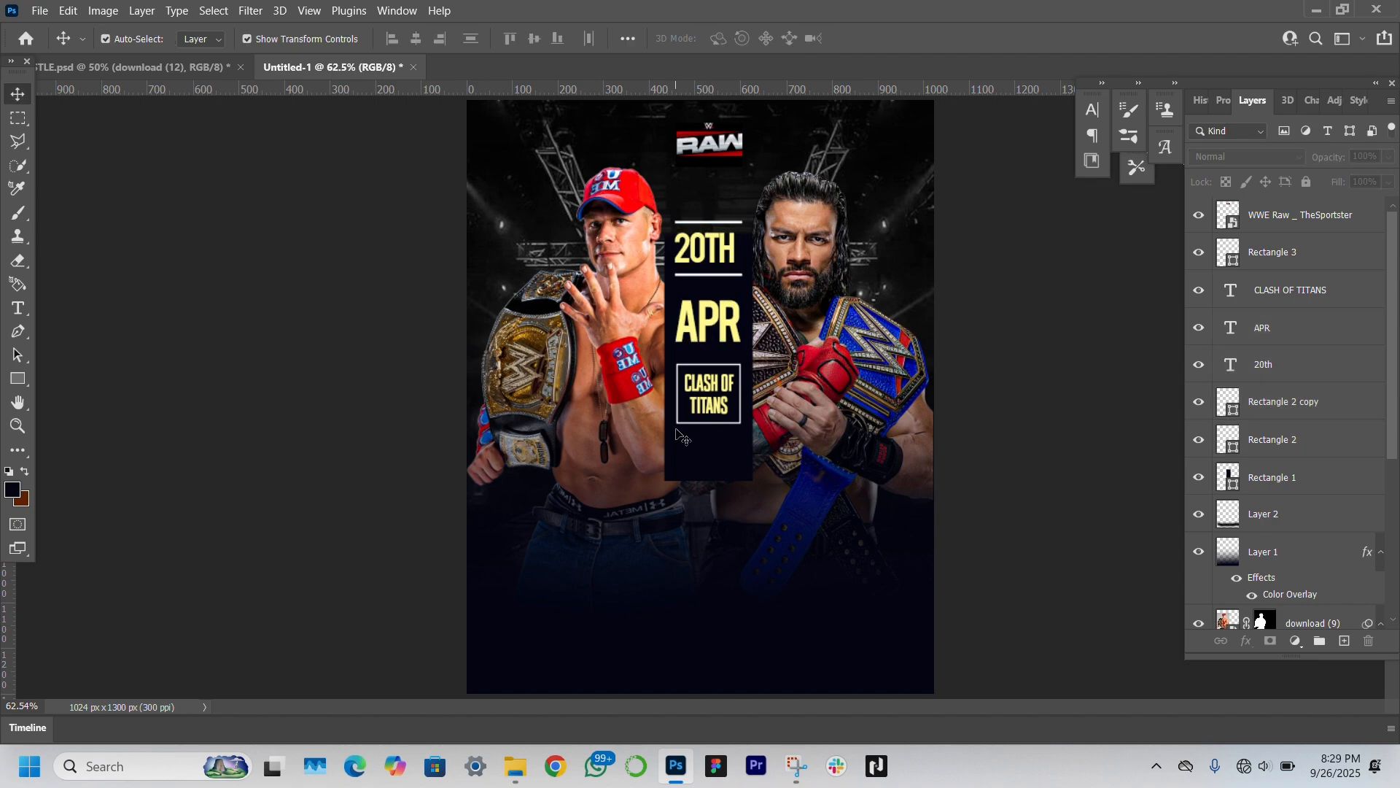
# Extend the dark panel's upper edge above the date and trim its lower edge closer to the CLASH OF TITANS box.
pyautogui.keyDown('ctrl'); pyautogui.click(686, 439); pyautogui.keyUp('ctrl')
pyautogui.moveTo(708, 481); pyautogui.dragTo(709, 461)
pyautogui.moveTo(709, 234); pyautogui.dragTo(710, 205)
pyautogui.press('Return')
pyautogui.keyDown('ctrl'); pyautogui.click(1049, 365); pyautogui.keyUp('ctrl')
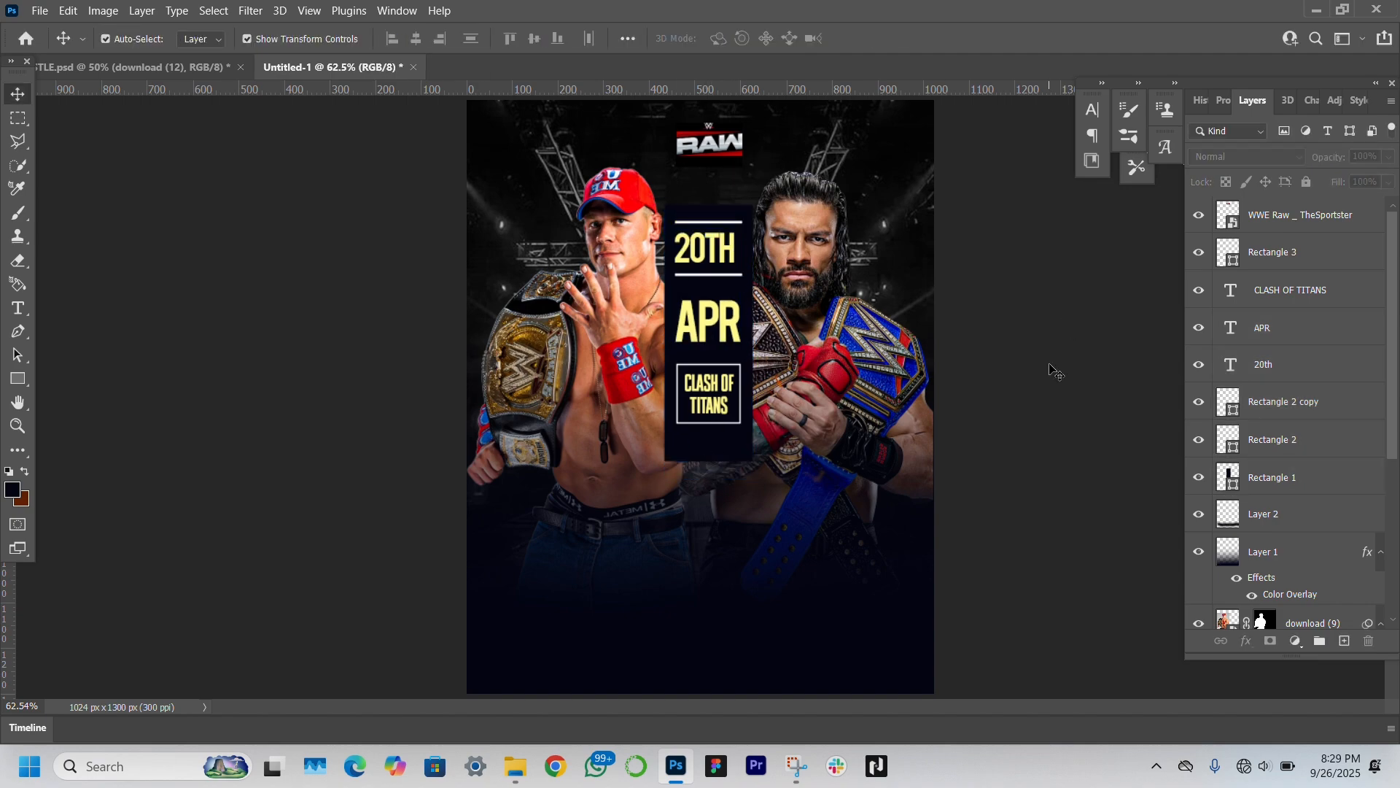
# Stretch the dark gradient of Layer 1 upward over the wrestlers to 120.88% of its height.
pyautogui.keyDown('ctrl'); pyautogui.click(775, 662); pyautogui.keyUp('ctrl')
pyautogui.moveTo(700, 528)
pyautogui.mouseDown()
pyautogui.moveTo(699, 135)
pyautogui.moveTo(698, 205)
pyautogui.mouseUp()
pyautogui.press('Return')
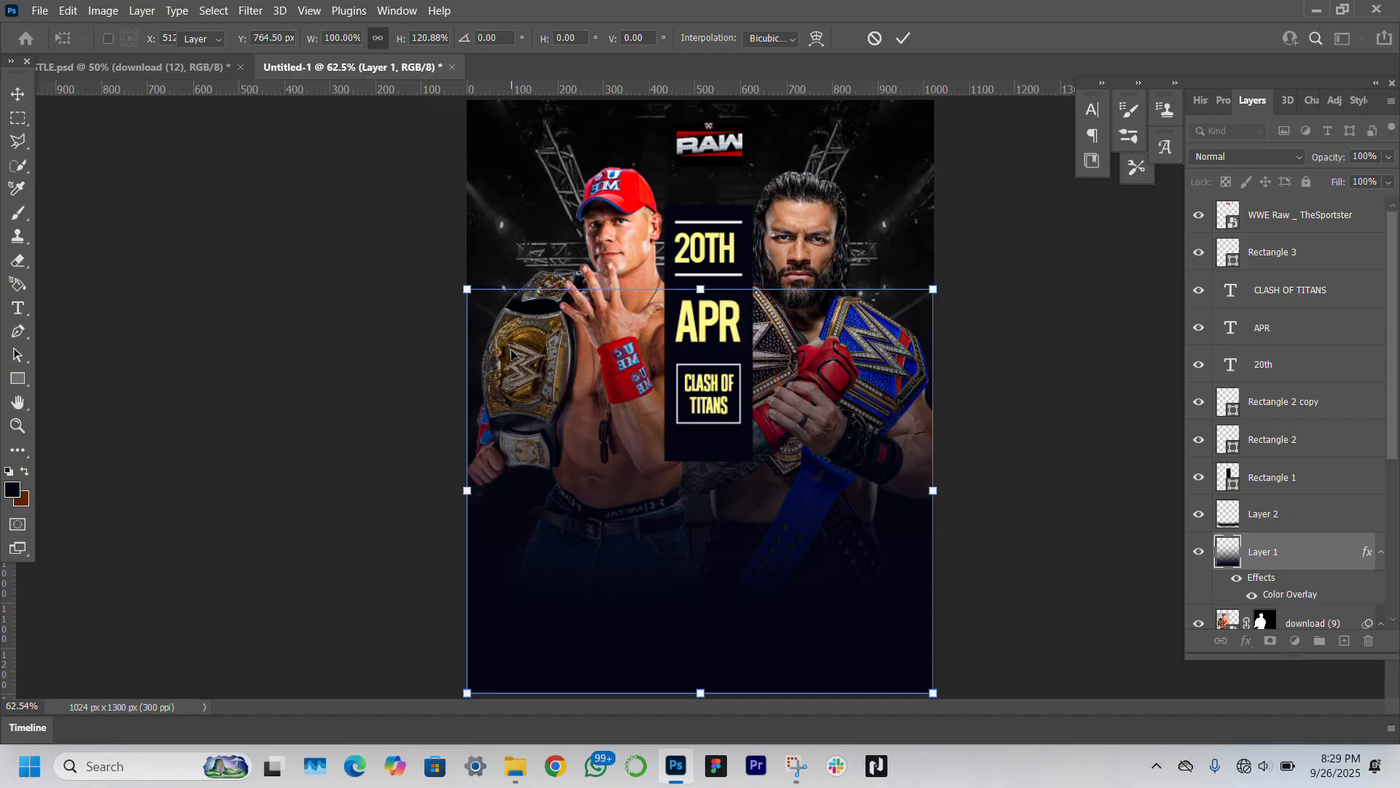
pyautogui.click(220, 343)
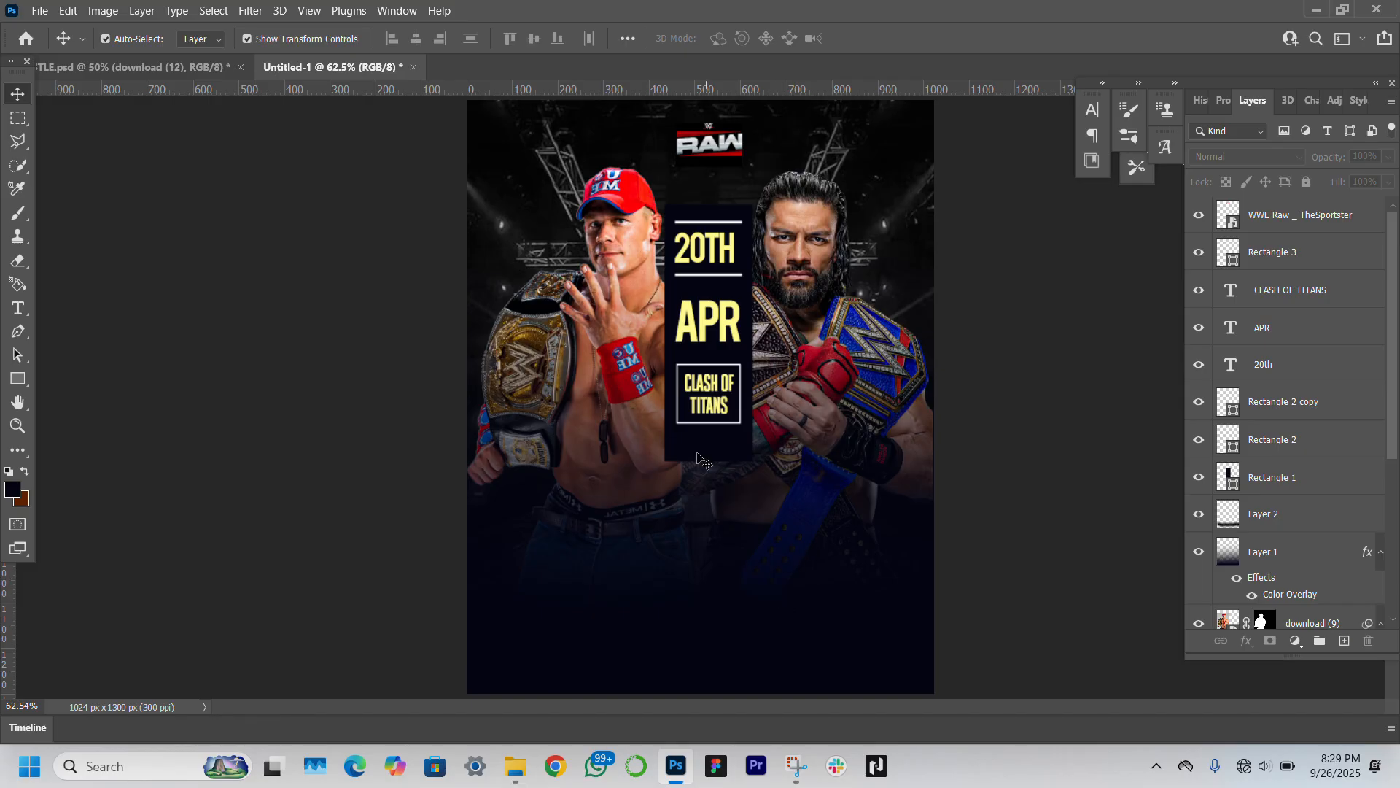
# Add white centred 11 pt text reading "JOHN" and "CENA" on two lines over the lower torso of the wrestler in the red cap.
pyautogui.press('t')
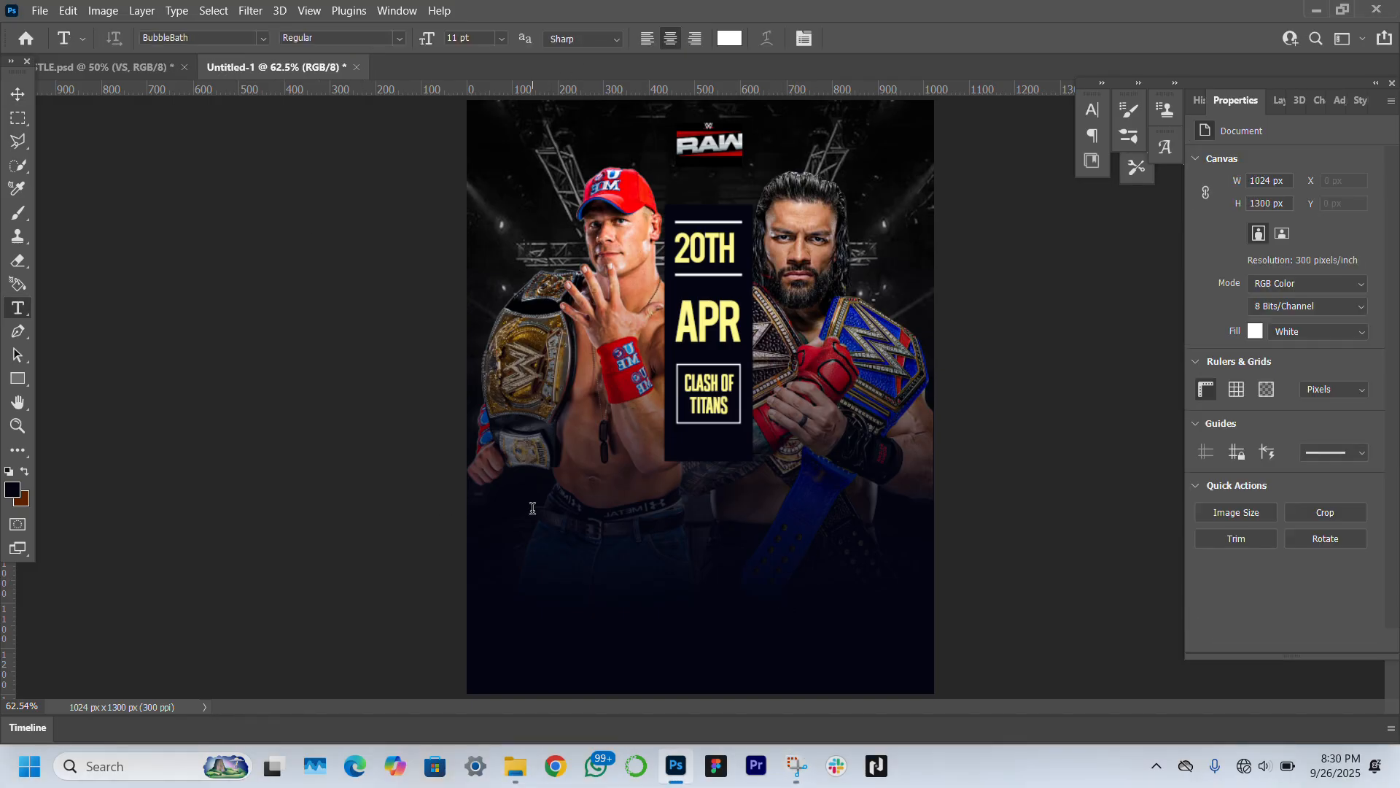
pyautogui.click(535, 505)
pyautogui.write('JOHN')
pyautogui.press('Return')
pyautogui.write('CENA')
pyautogui.click(18, 94)
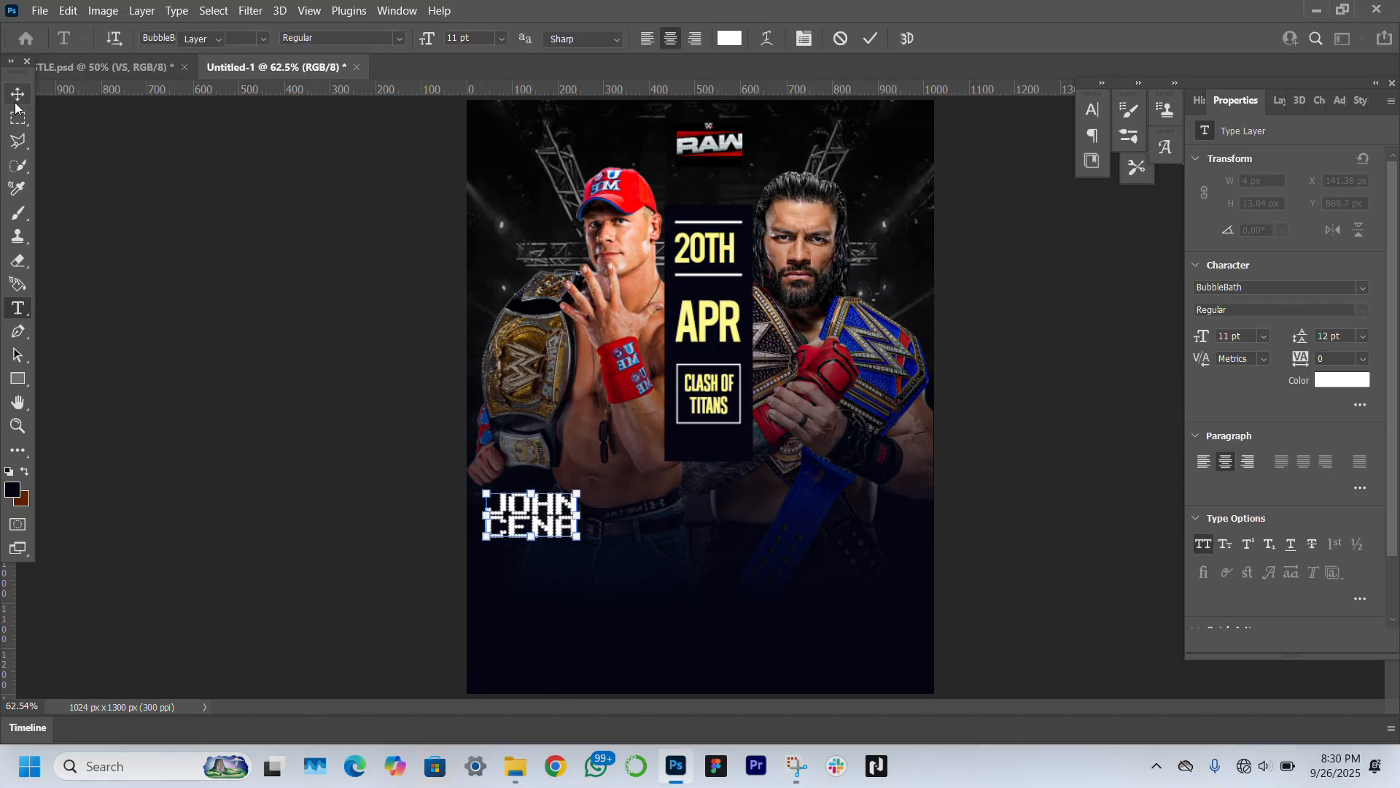
# Set the font of the JOHN CENA text to Highlander Regular.
pyautogui.click(1363, 287)
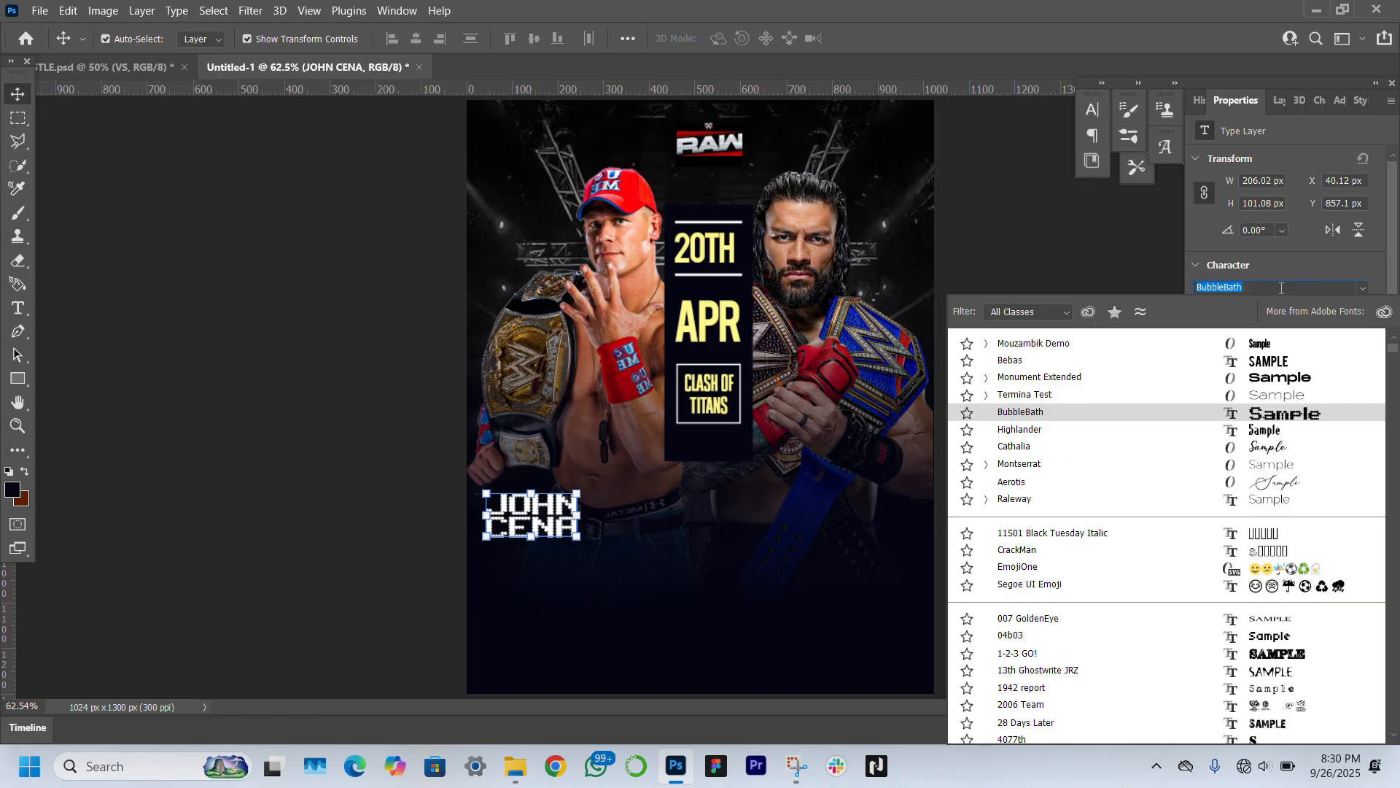
pyautogui.press('Down')
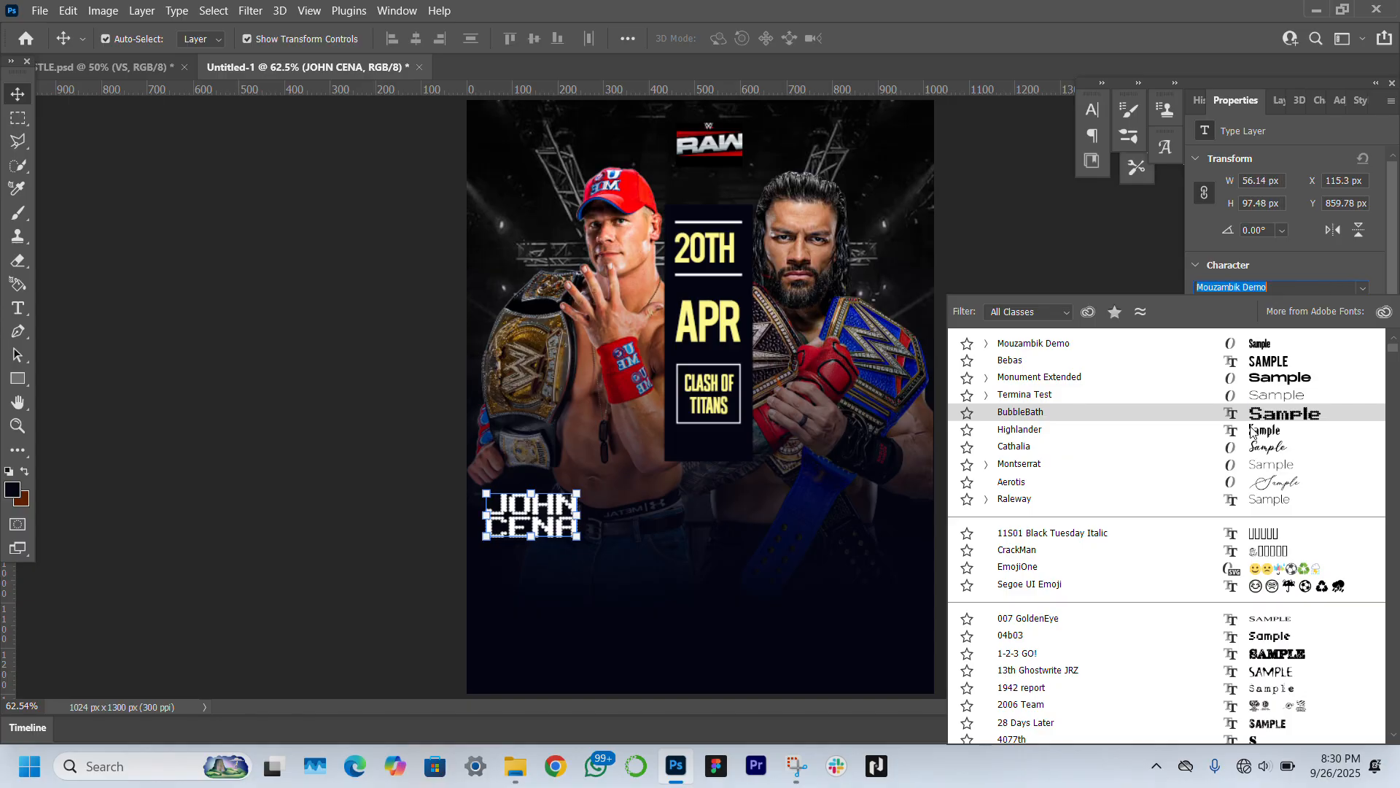
pyautogui.click(1252, 431)
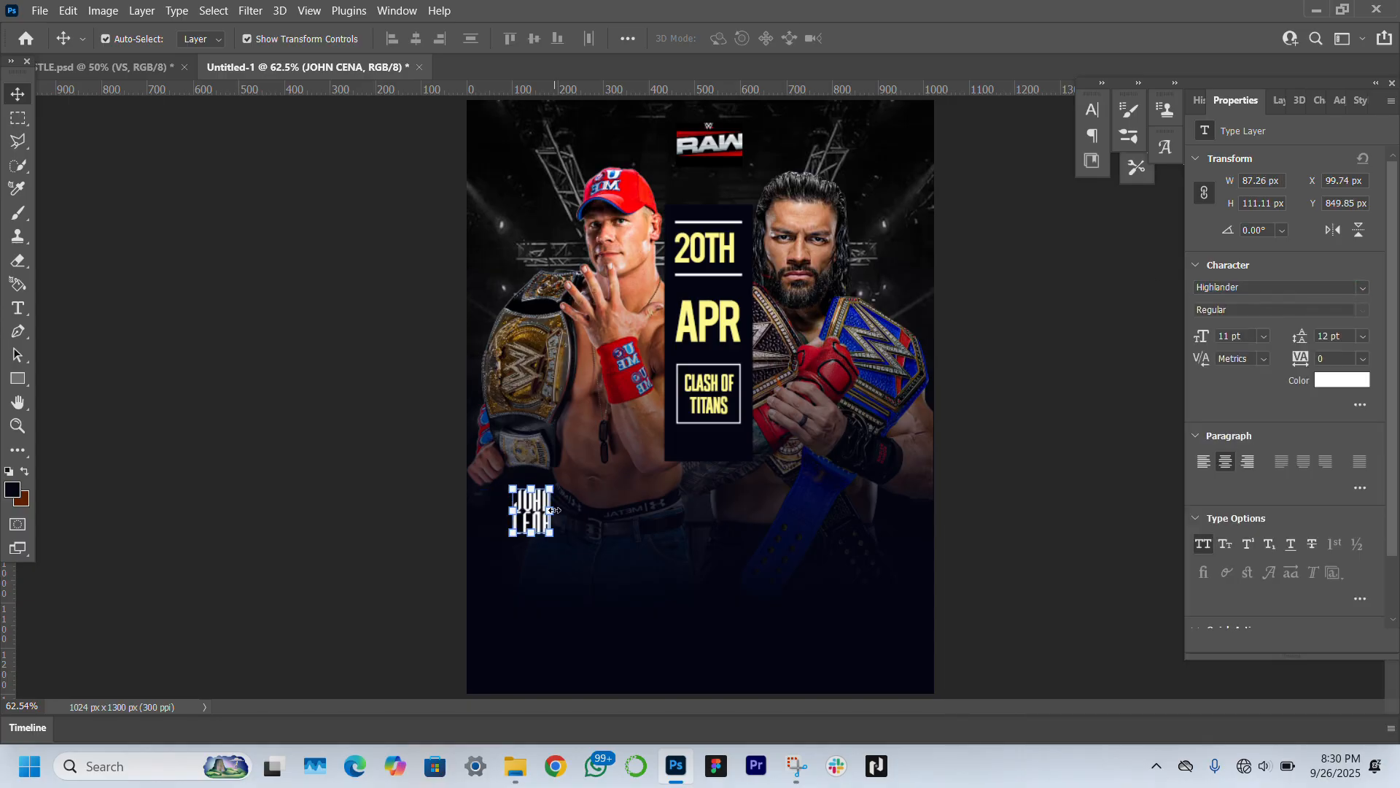
# Enlarge the JOHN CENA text to 19.79 pt over the wrestler's waist and set its leading to 24 pt.
pyautogui.moveTo(553, 512); pyautogui.dragTo(808, 558)
pyautogui.press('Return')
pyautogui.click(1363, 337)
pyautogui.click(1342, 487)
# Duplicate the JOHN CENA text over the lower body of the other wrestler and change the copy to "ROMAN" and "REIGNS" on two lines.
pyautogui.doubleClick(807, 556)
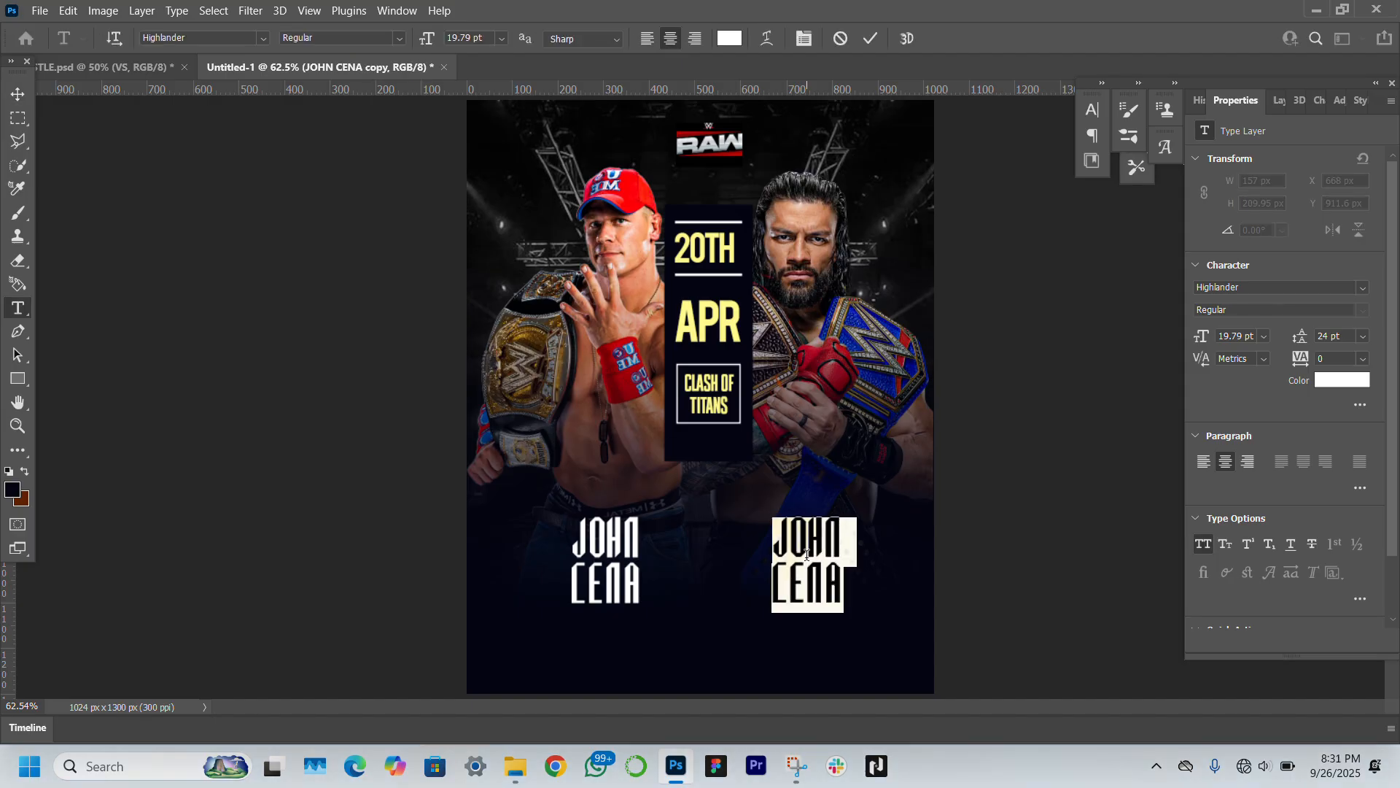
pyautogui.write('ROMAN')
pyautogui.press('Return')
pyautogui.write('REIGNS')
pyautogui.hotkey('ctrl', 'Return')
pyautogui.press('v')
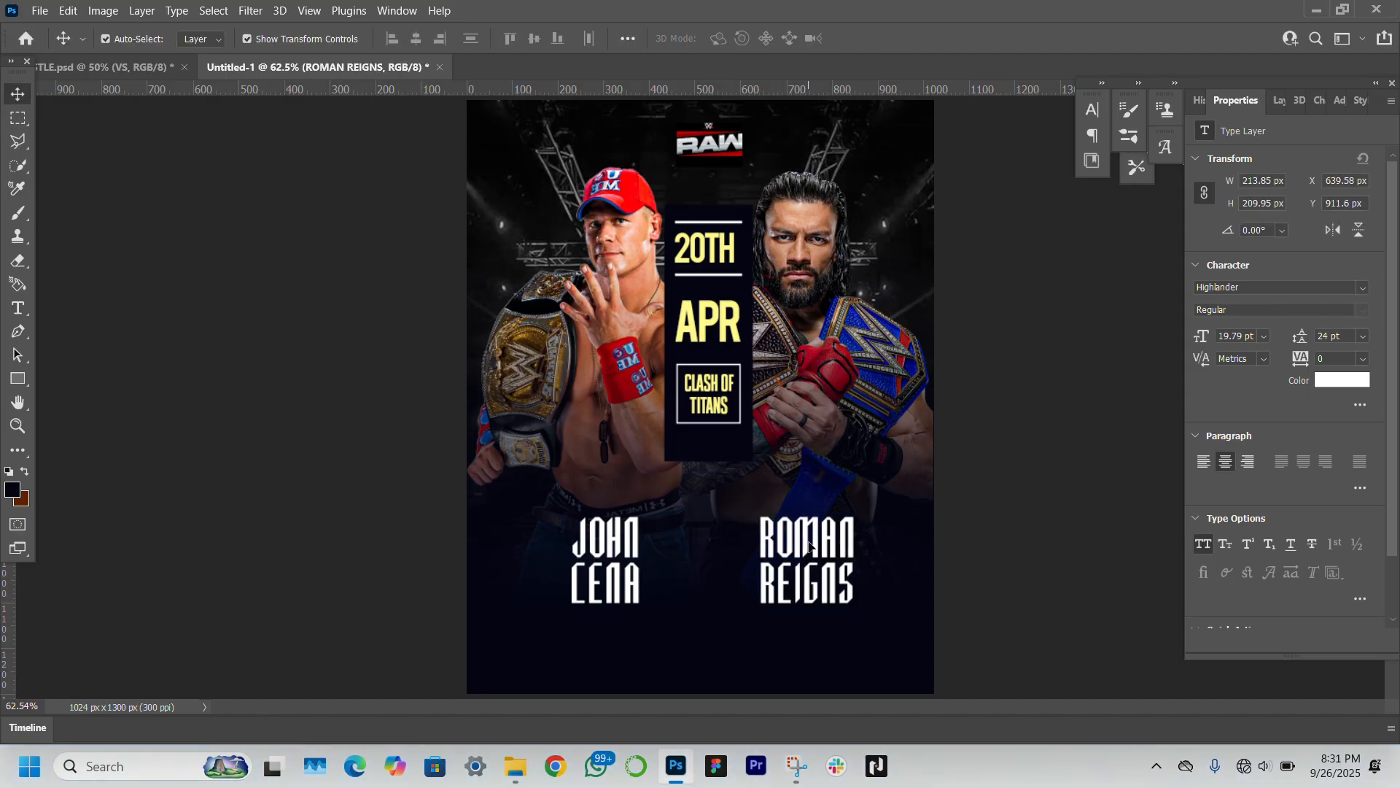
# Scale the ROMAN REIGNS text down slightly and nudge it upward below its wrestler.
pyautogui.moveTo(862, 557); pyautogui.dragTo(848, 558)
pyautogui.moveTo(825, 552); pyautogui.dragTo(826, 543)
pyautogui.press('Return')
# Set the JOHN CENA text to 16.39 pt with 21 pt leading.
pyautogui.click(620, 554)
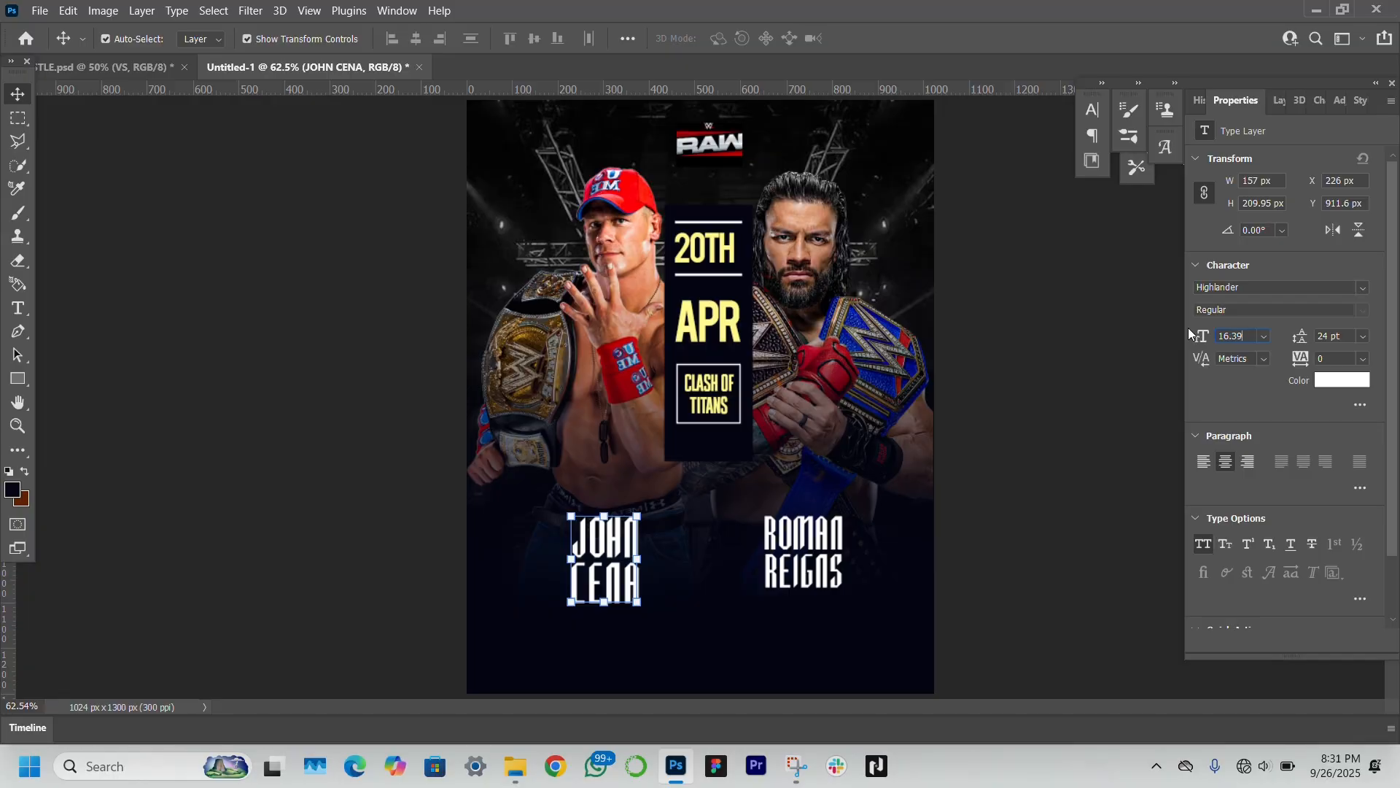
pyautogui.press('Return')
pyautogui.moveTo(1301, 336); pyautogui.dragTo(1295, 336)
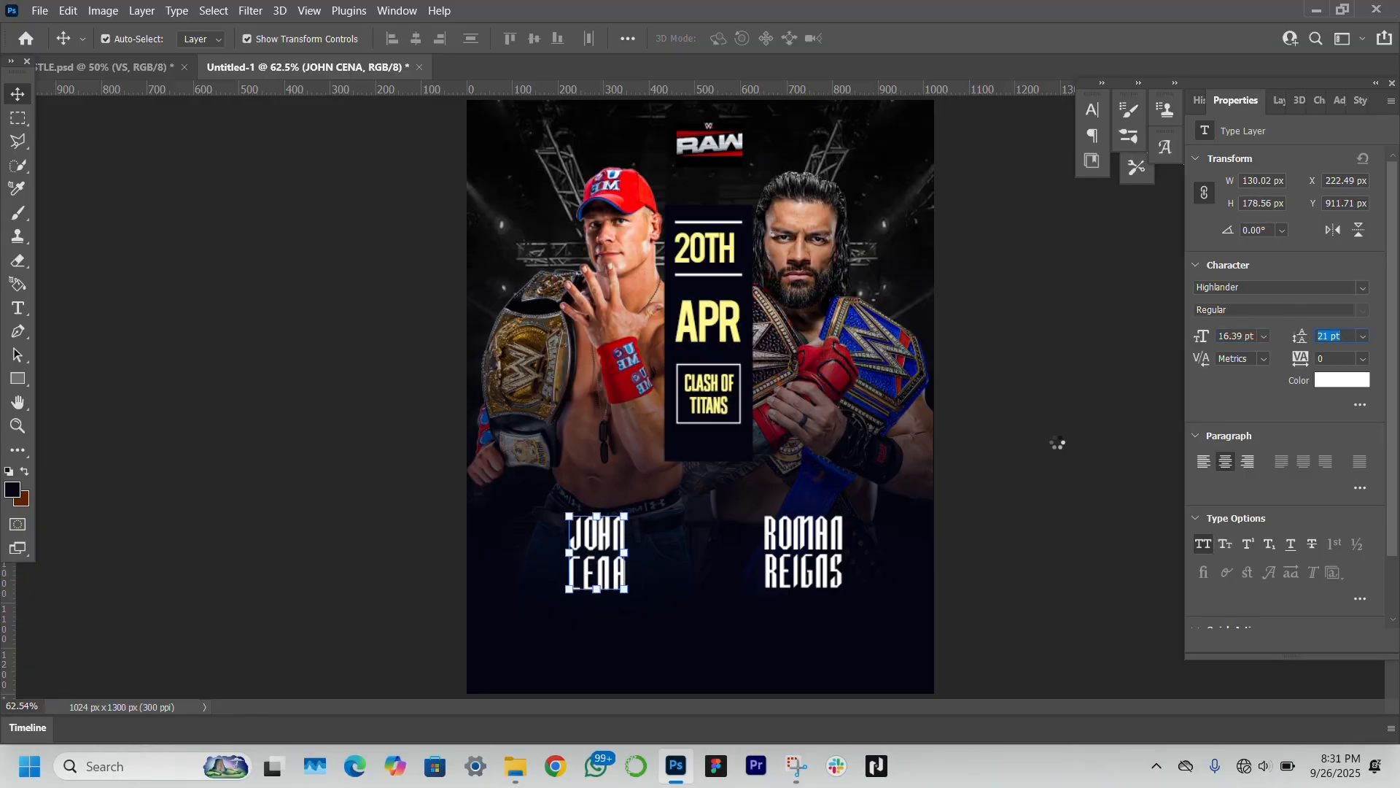
pyautogui.click(271, 458)
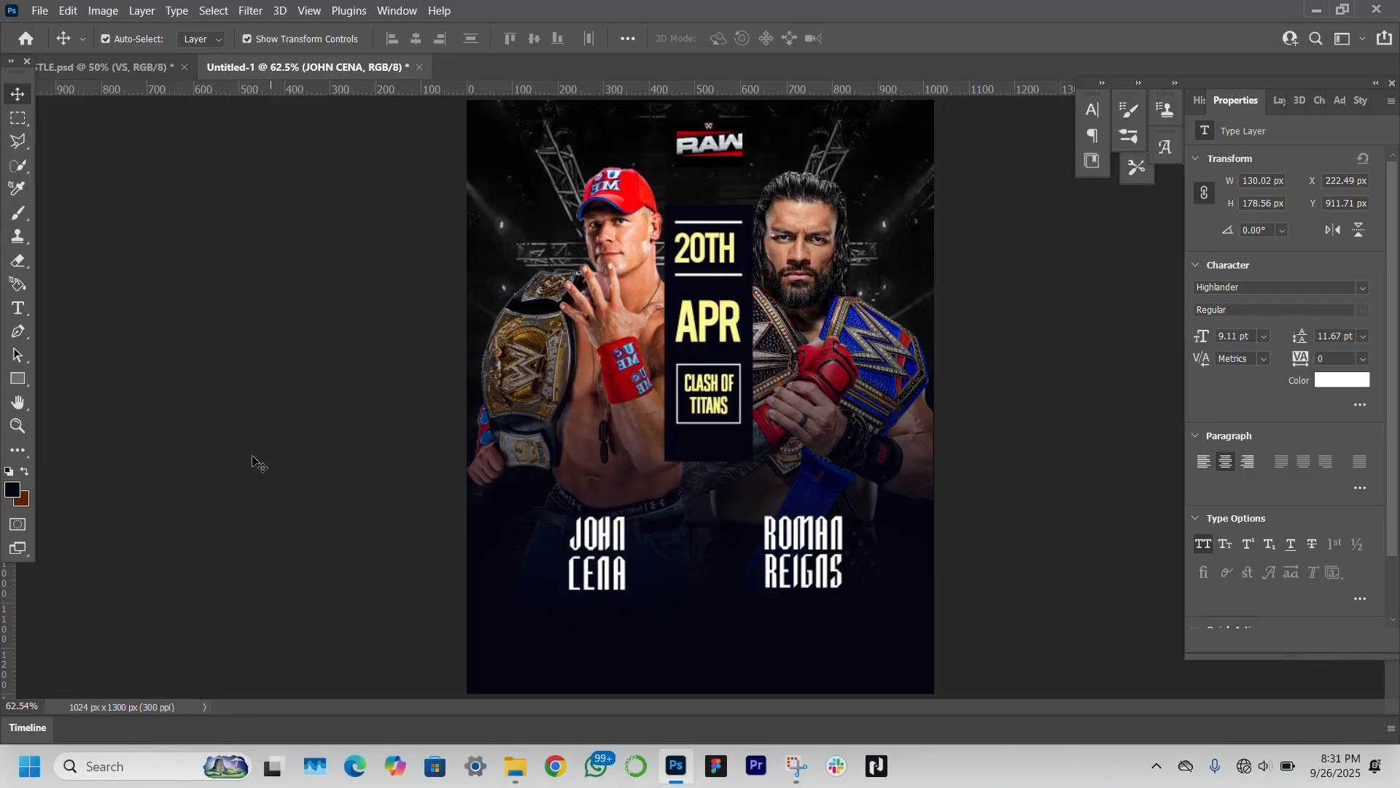
# Add white text reading "VS" between the two wrestler names.
pyautogui.click(17, 309)
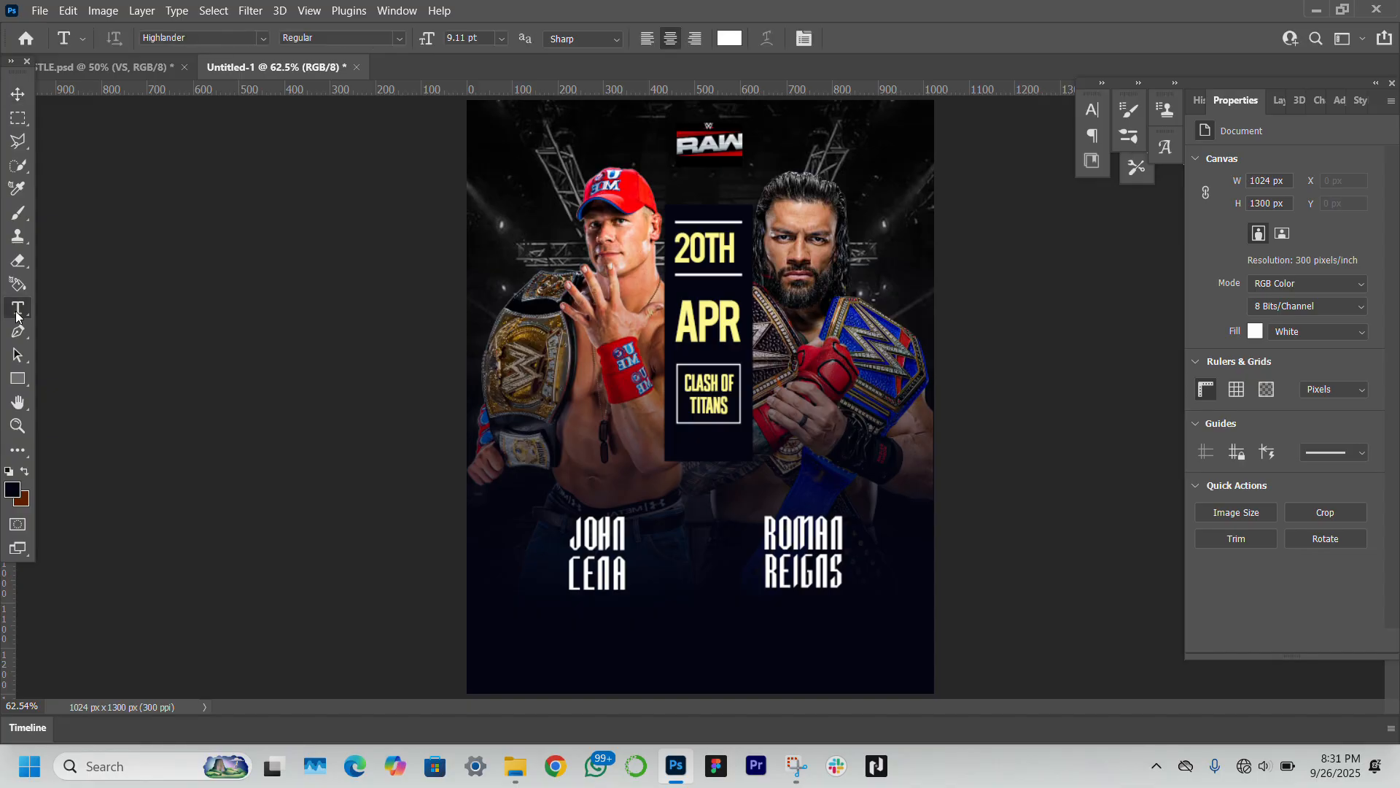
pyautogui.click(677, 551)
pyautogui.write('VS')
pyautogui.click(17, 94)
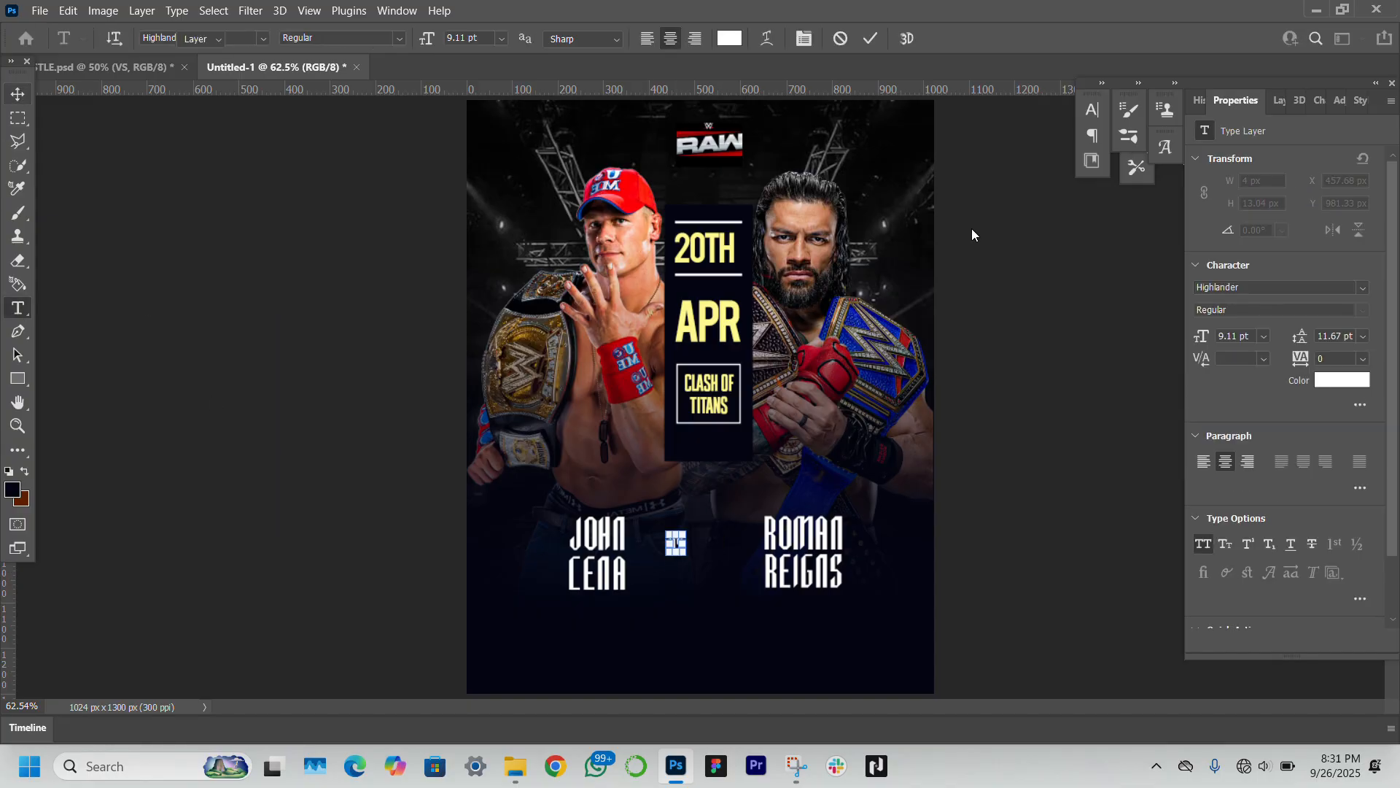
# Set the VS text to BubbleBath Regular and scale it to 132.47%, centred between the wrestler names.
pyautogui.click(1245, 291)
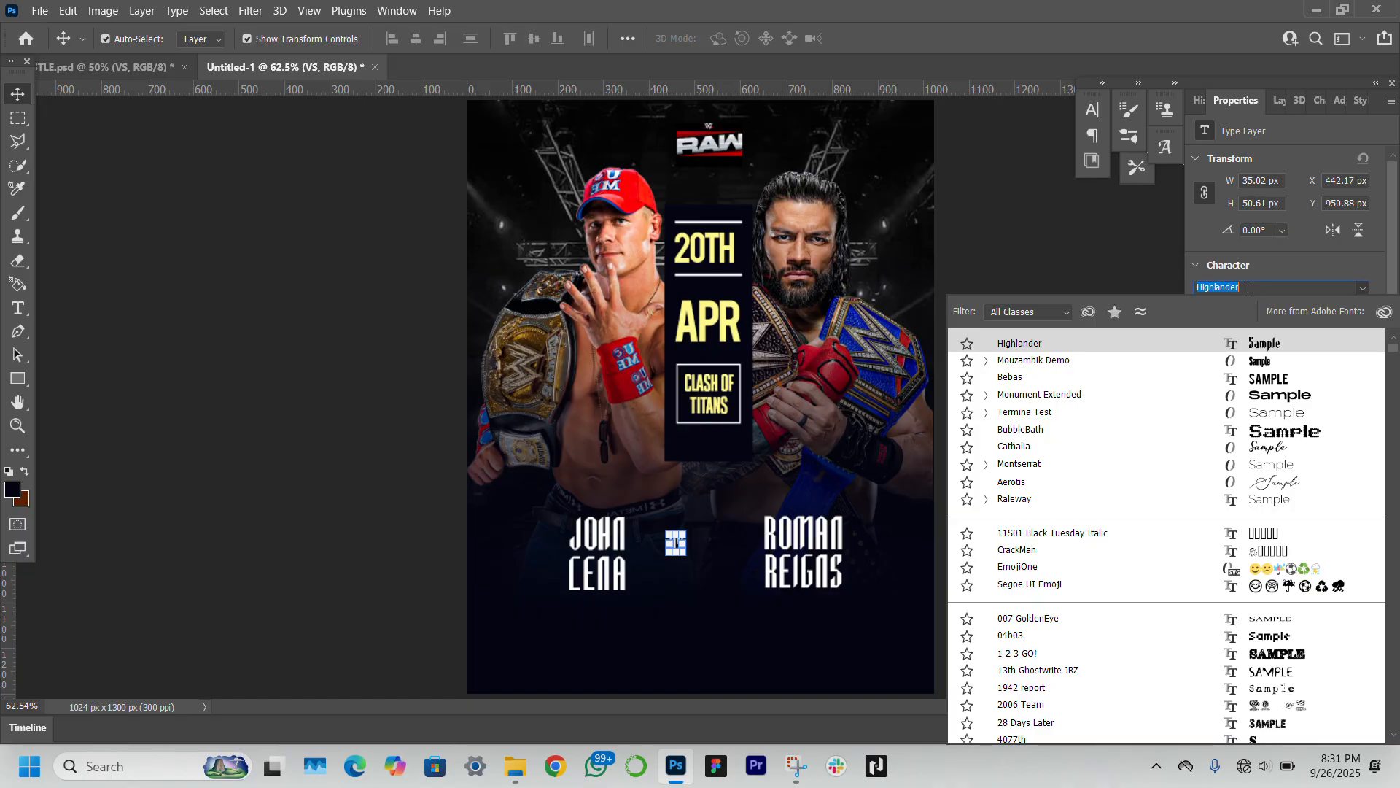
pyautogui.write('BUB')
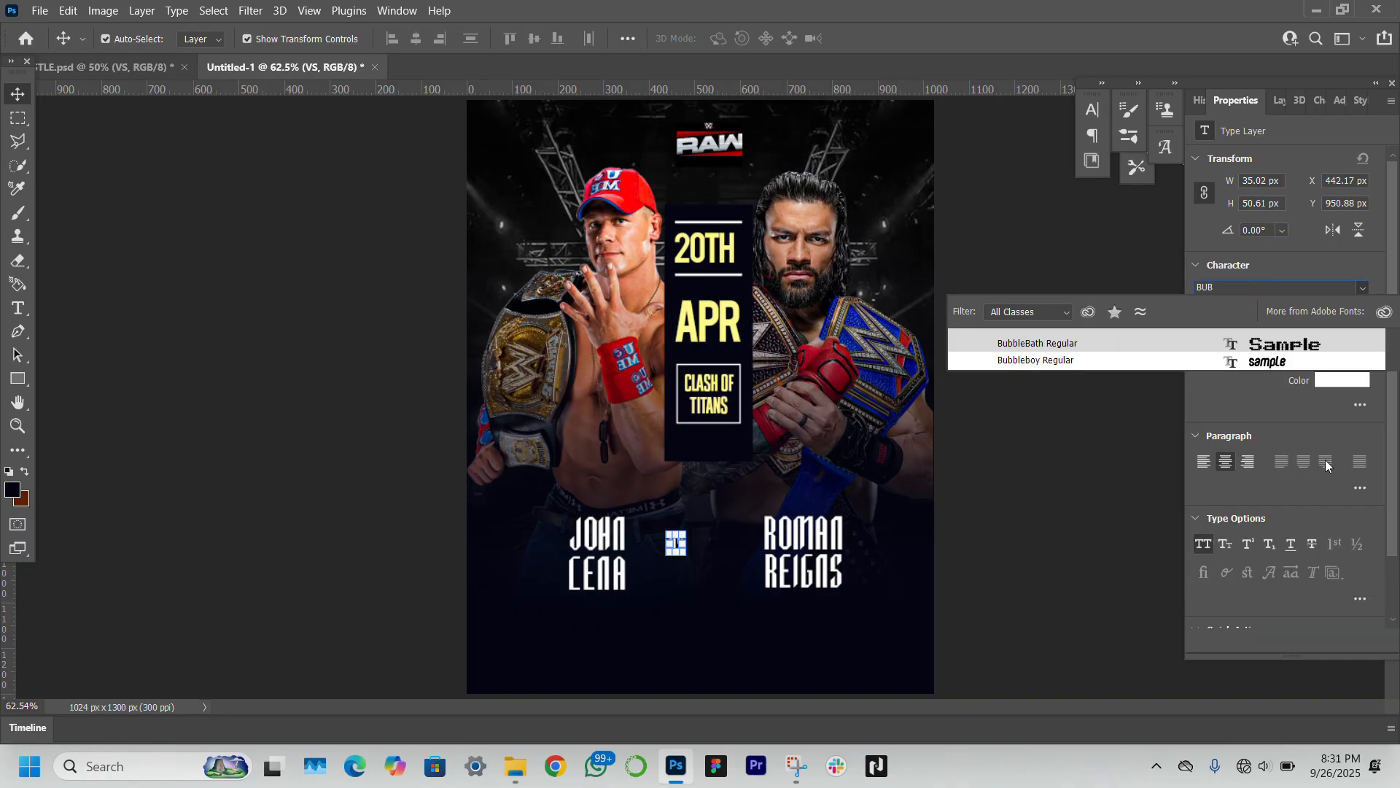
pyautogui.press('Return')
pyautogui.moveTo(697, 554)
pyautogui.mouseDown()
pyautogui.moveTo(750, 573)
pyautogui.moveTo(708, 565)
pyautogui.moveTo(692, 544)
pyautogui.moveTo(712, 550)
pyautogui.mouseUp()
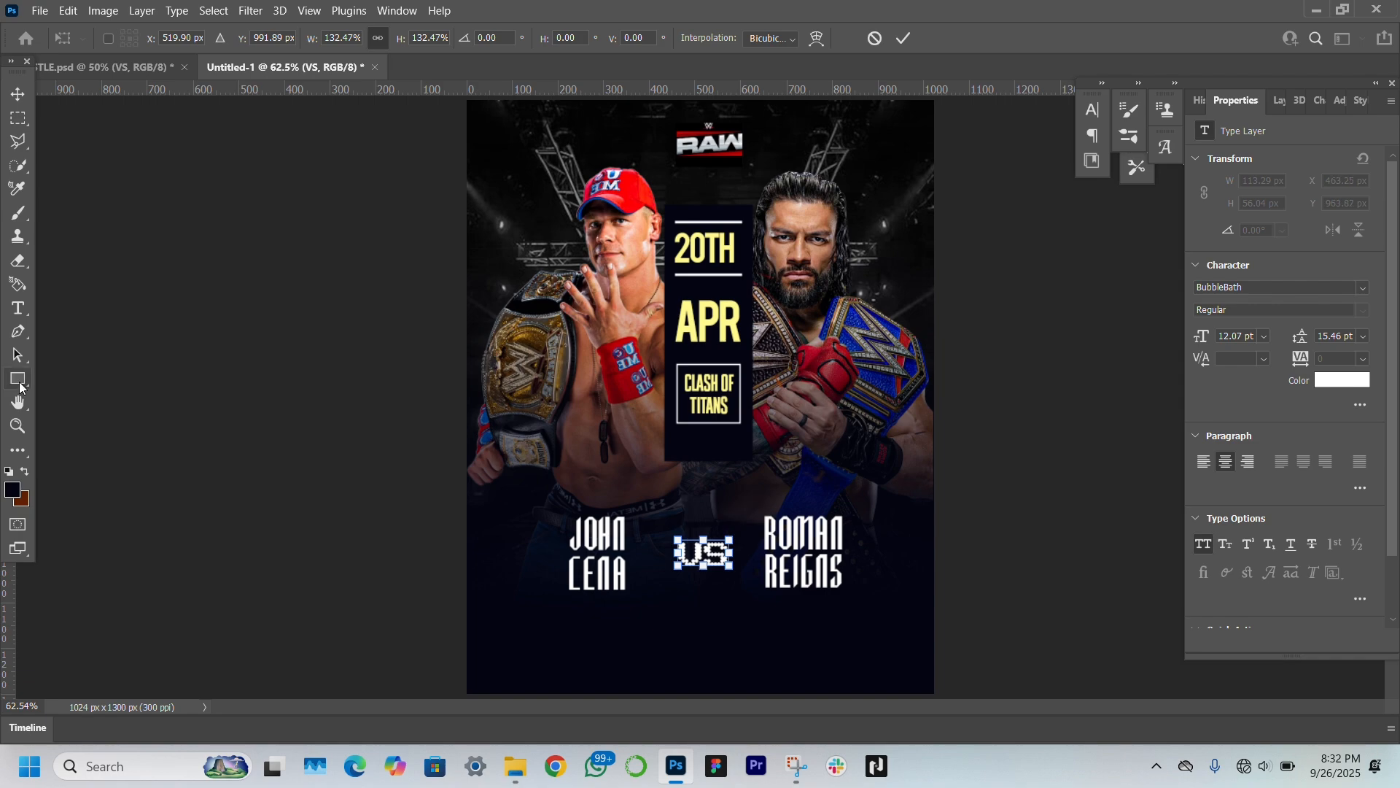
# Draw two thin rectangles about 104 px wide and 6 to 7 px high, one above and one below the VS text.
pyautogui.click(17, 378)
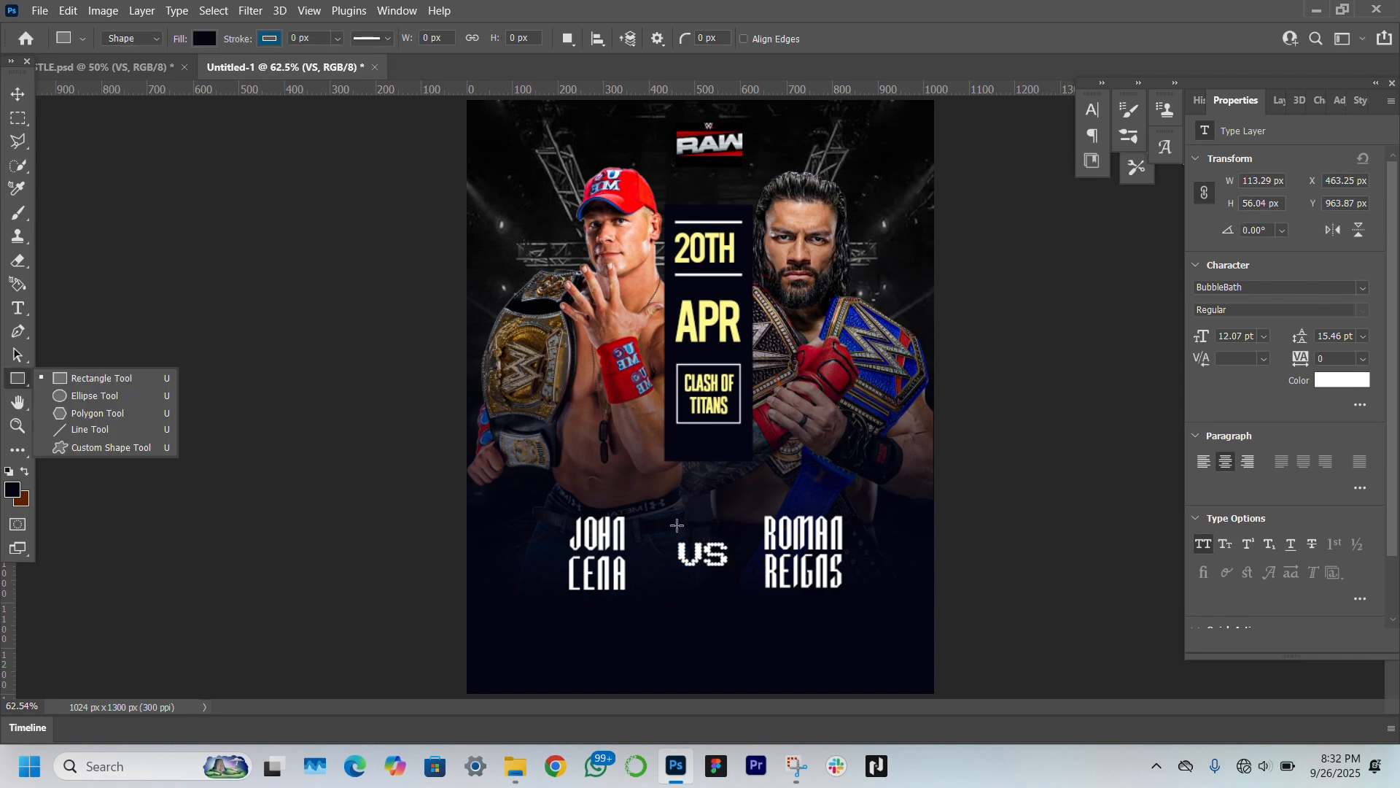
pyautogui.moveTo(682, 530); pyautogui.dragTo(728, 532)
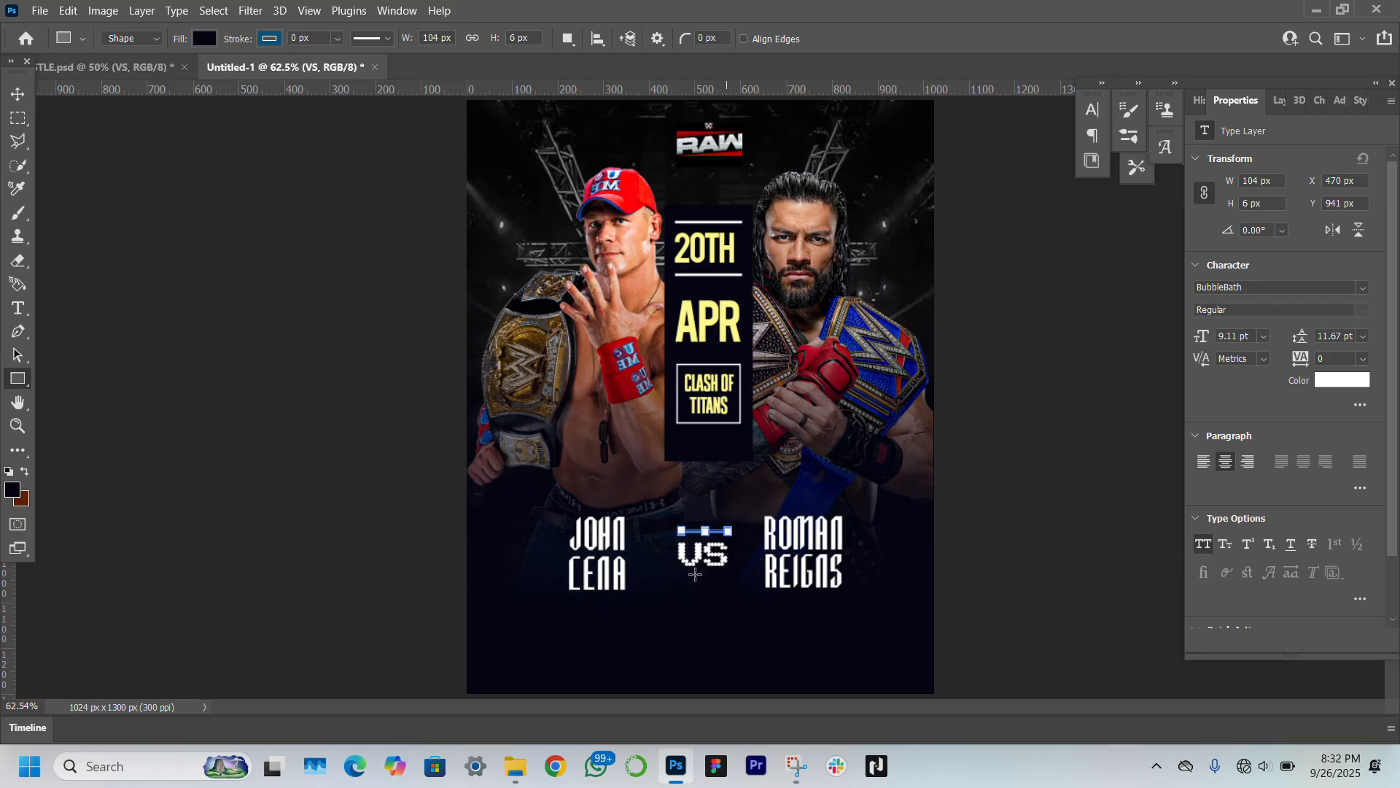
pyautogui.moveTo(682, 578); pyautogui.dragTo(731, 579)
pyautogui.press('v')
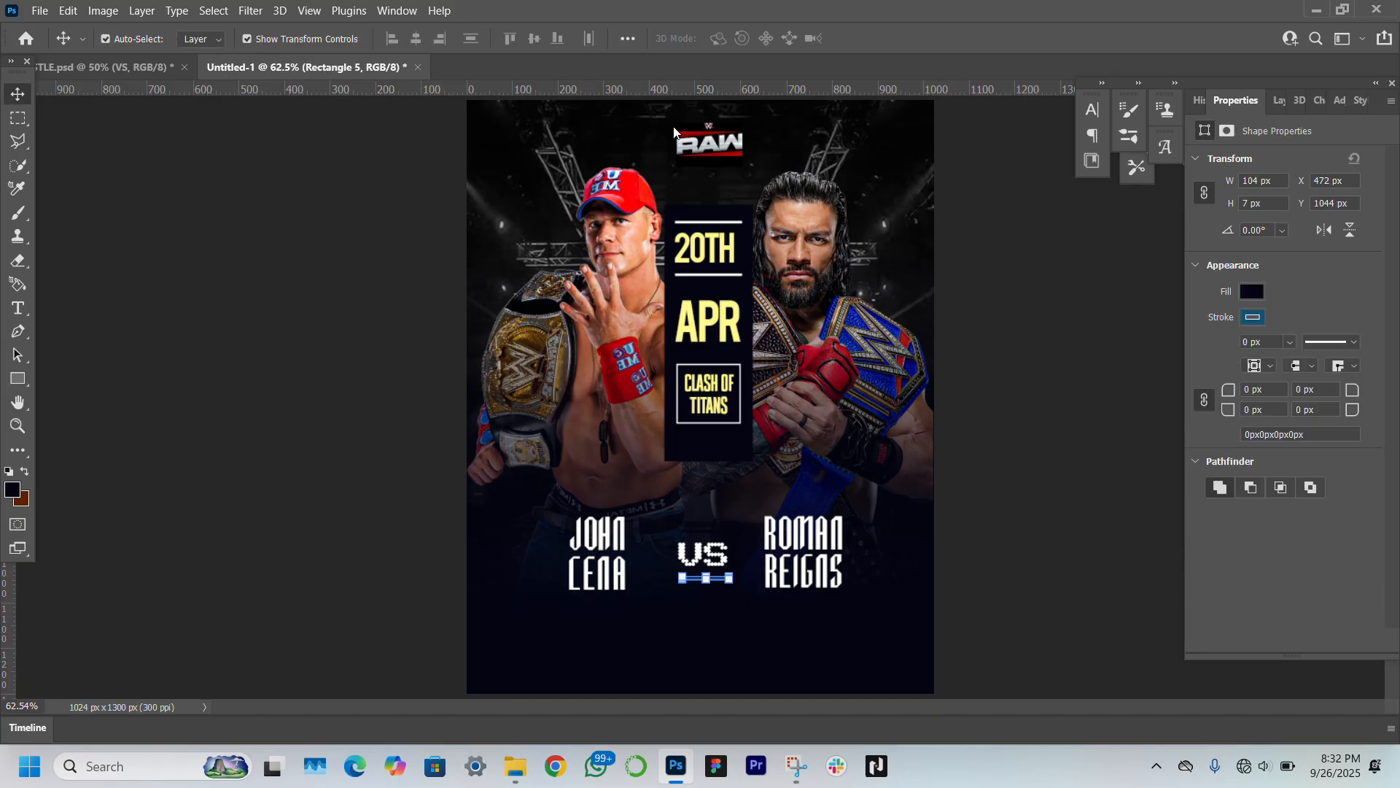
# Fill the thin bars above and below the VS text with the recently used pale yellow.
pyautogui.click(1250, 291)
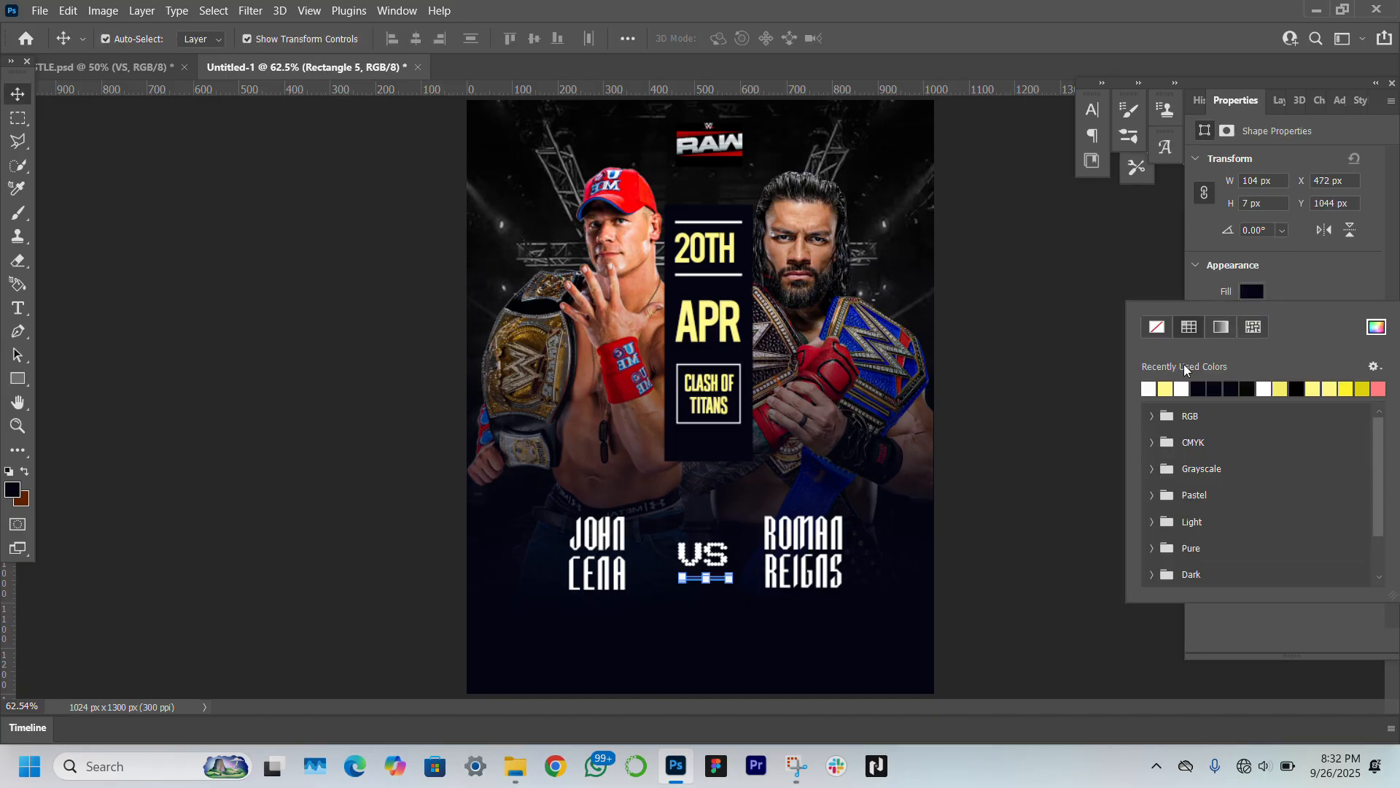
pyautogui.click(1171, 388)
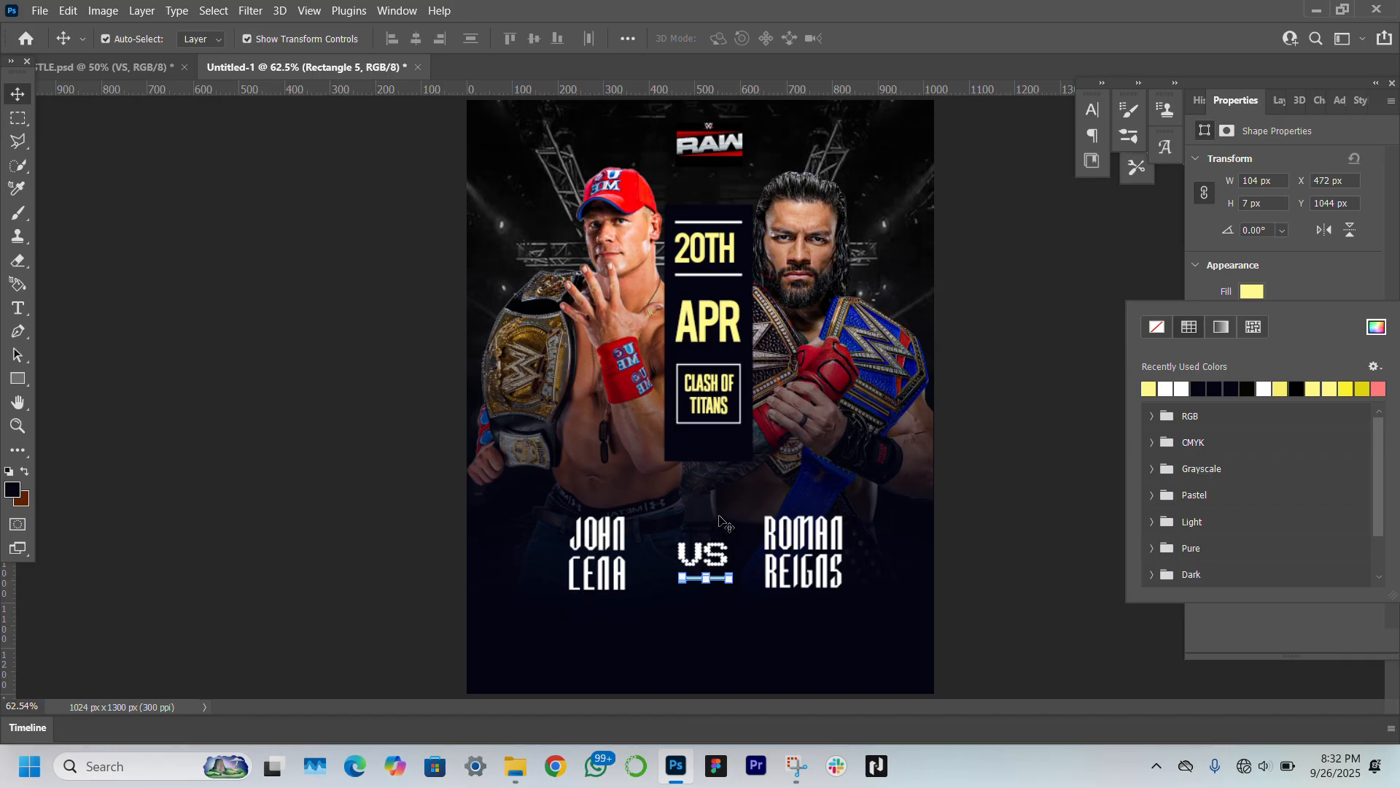
pyautogui.click(705, 534)
pyautogui.click(707, 537)
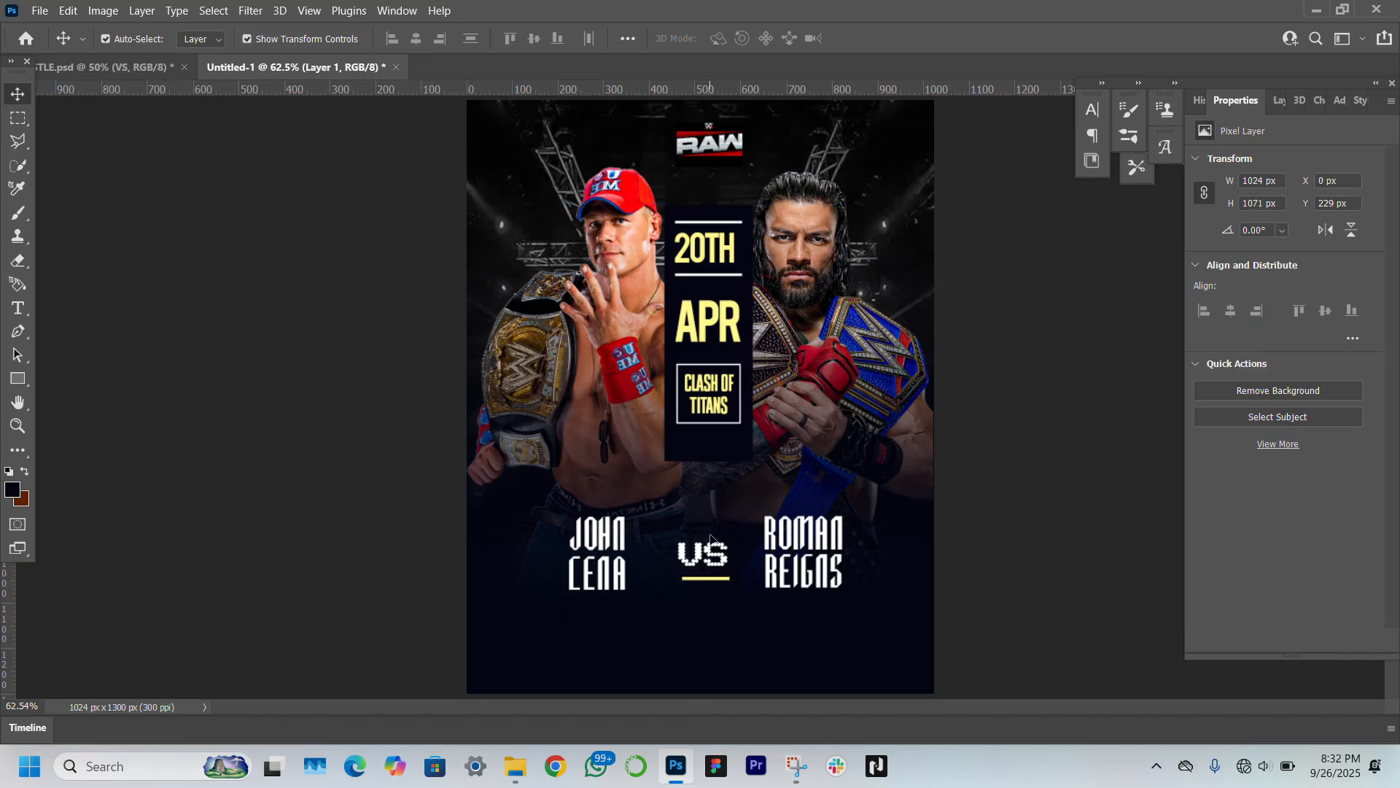
pyautogui.click(711, 533)
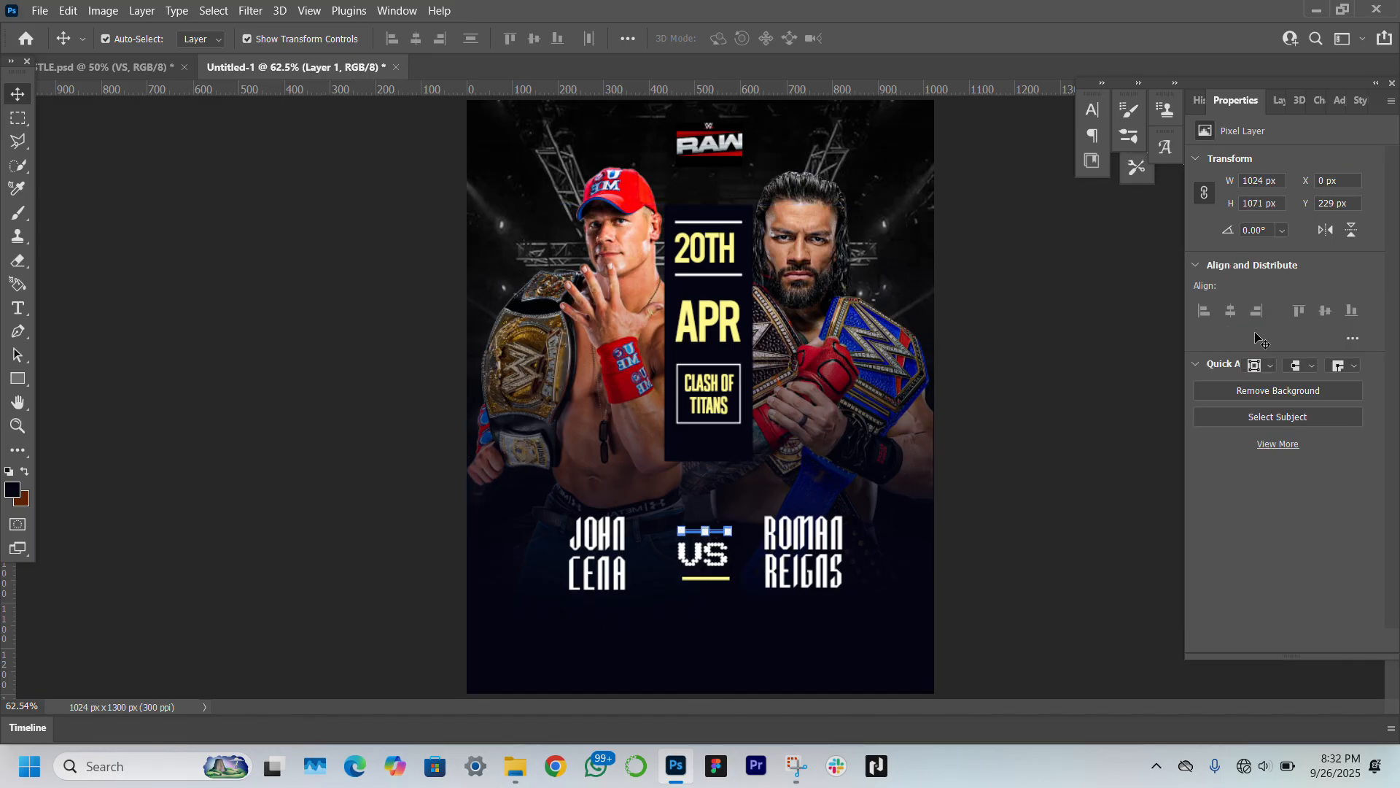
pyautogui.click(1252, 293)
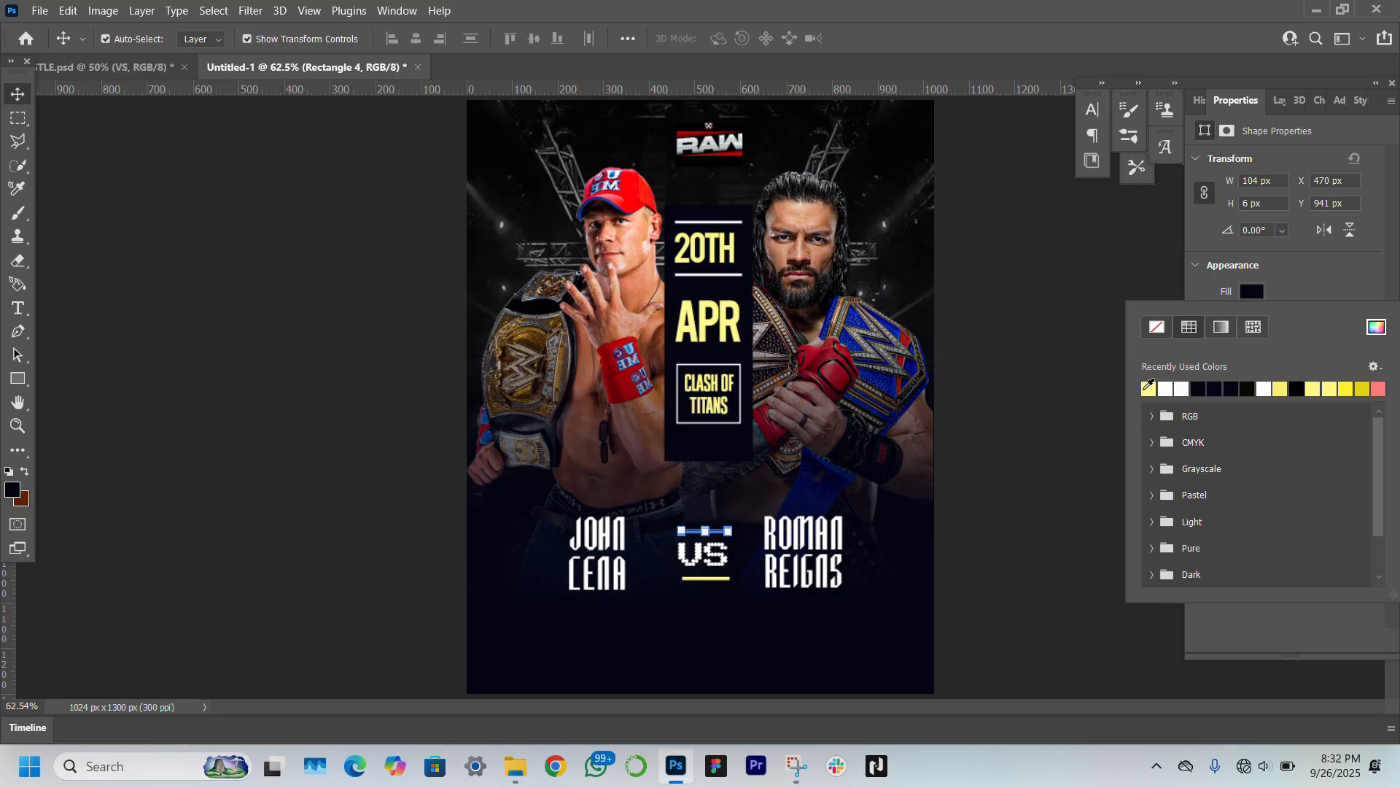
pyautogui.click(1151, 387)
pyautogui.click(1024, 410)
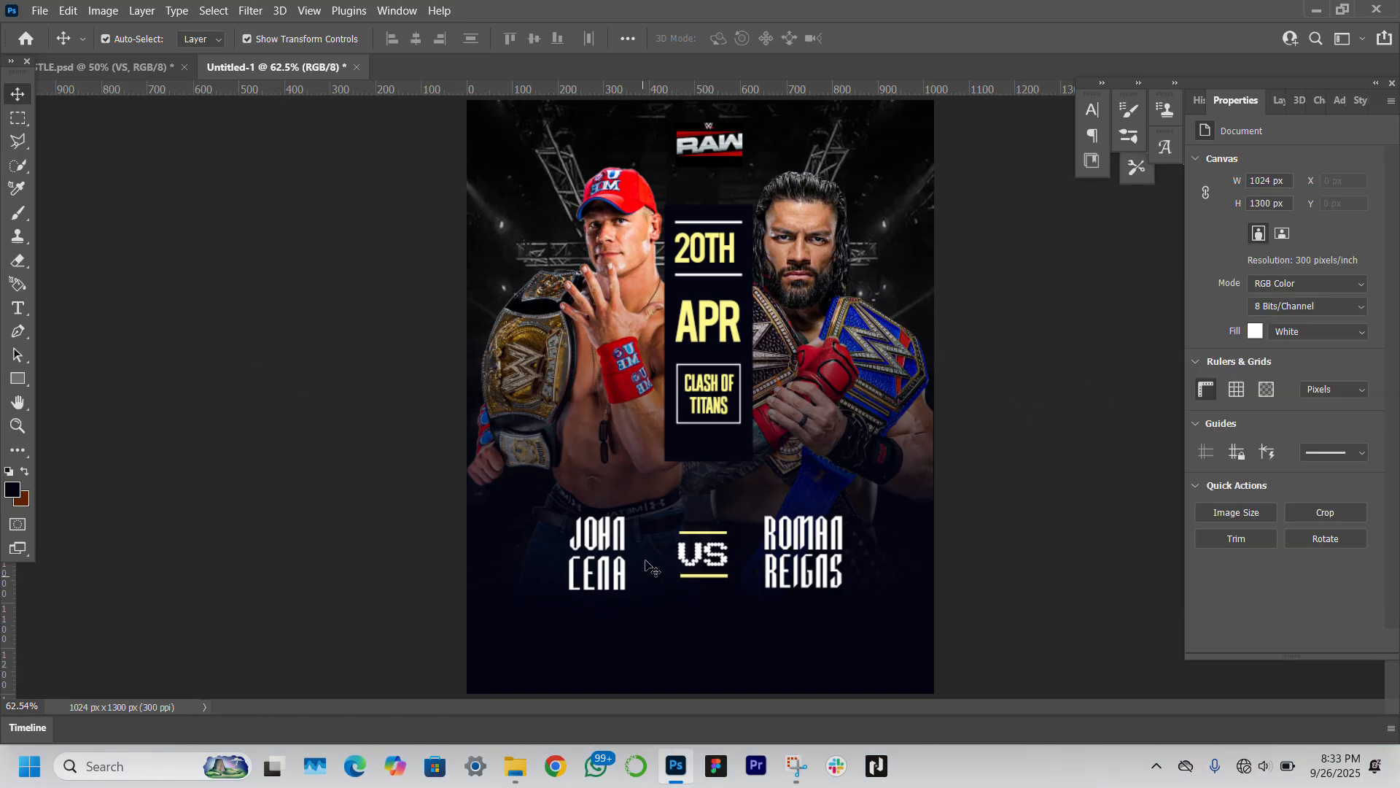
# Draw a rectangle about 609 by 56 px beneath the wrestler names and fill it with the same pale yellow.
pyautogui.click(18, 378)
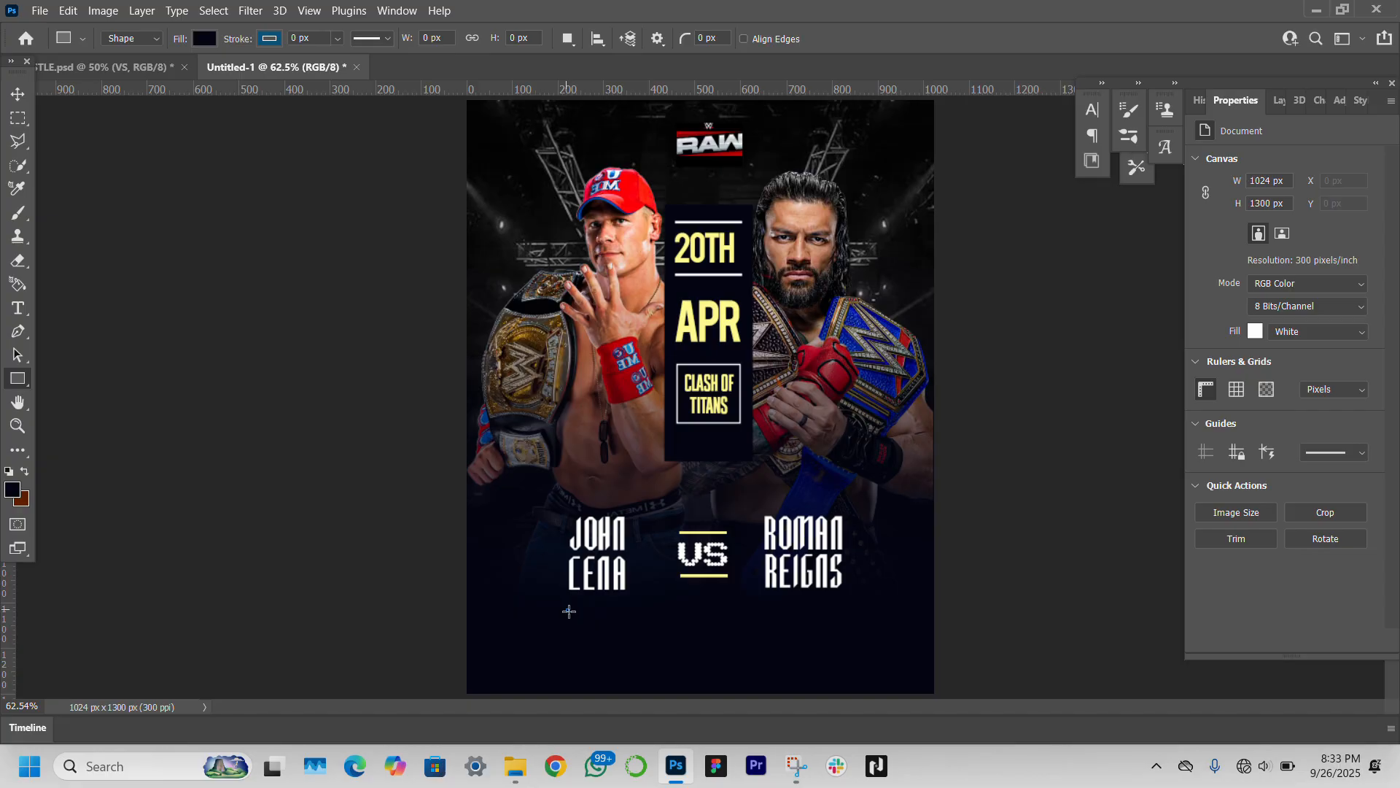
pyautogui.moveTo(569, 612); pyautogui.dragTo(844, 635)
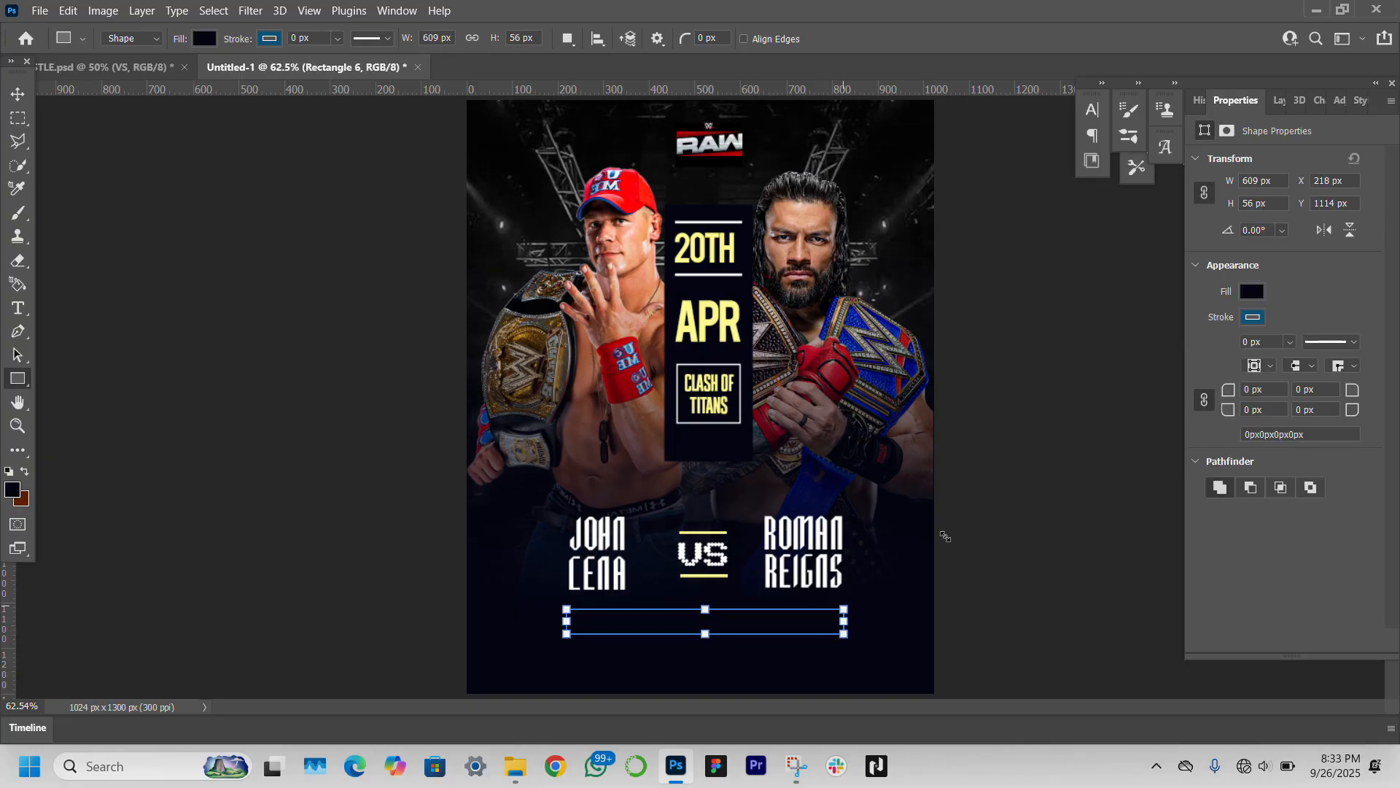
pyautogui.click(1248, 300)
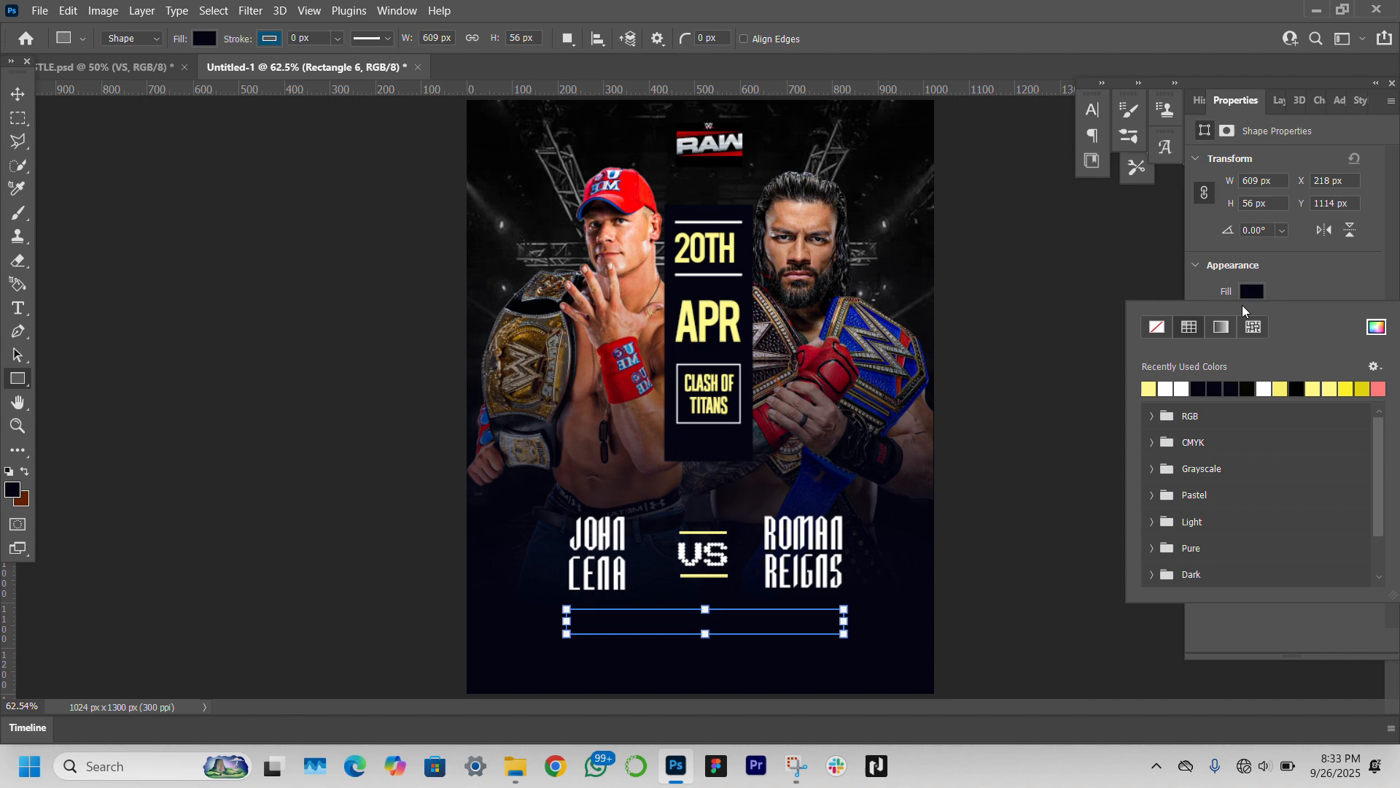
pyautogui.click(1148, 387)
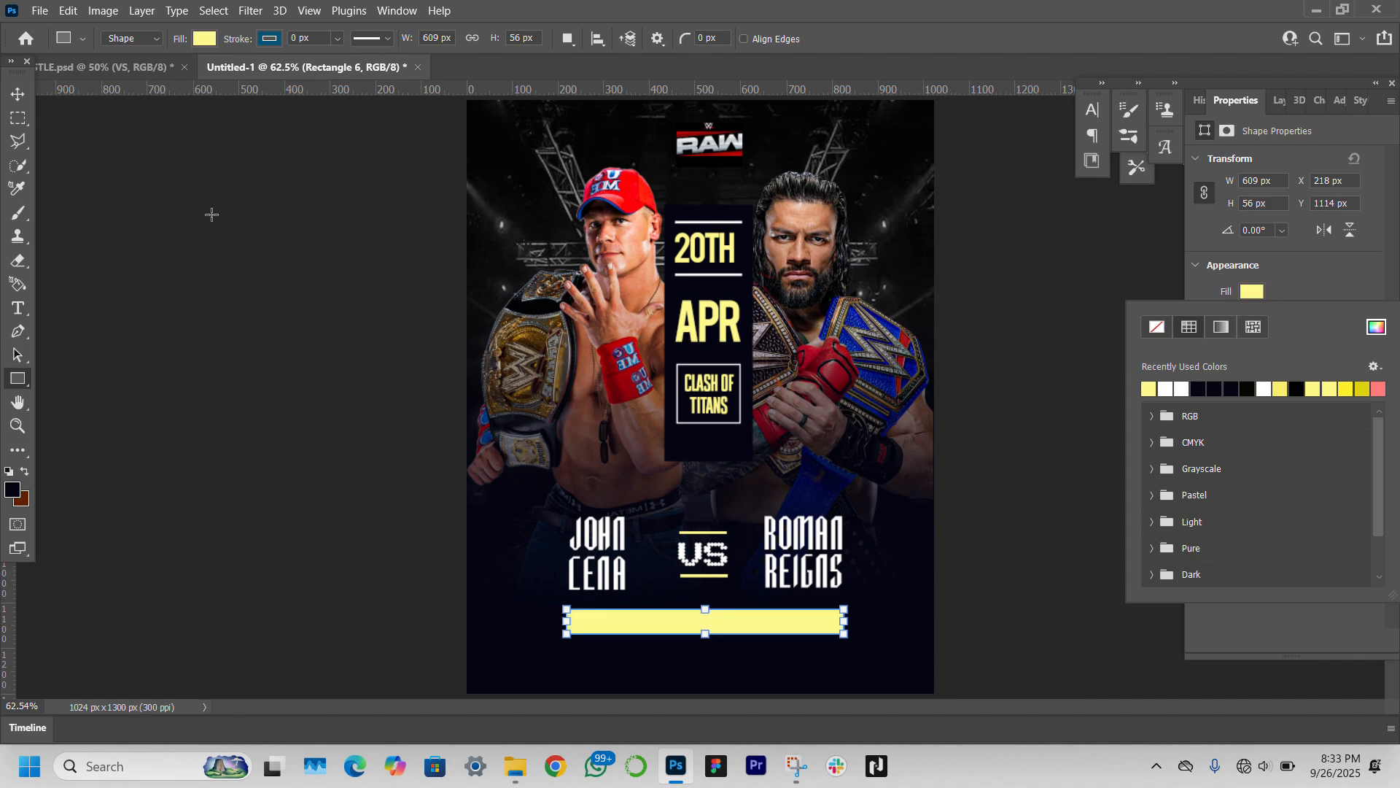
pyautogui.click(17, 94)
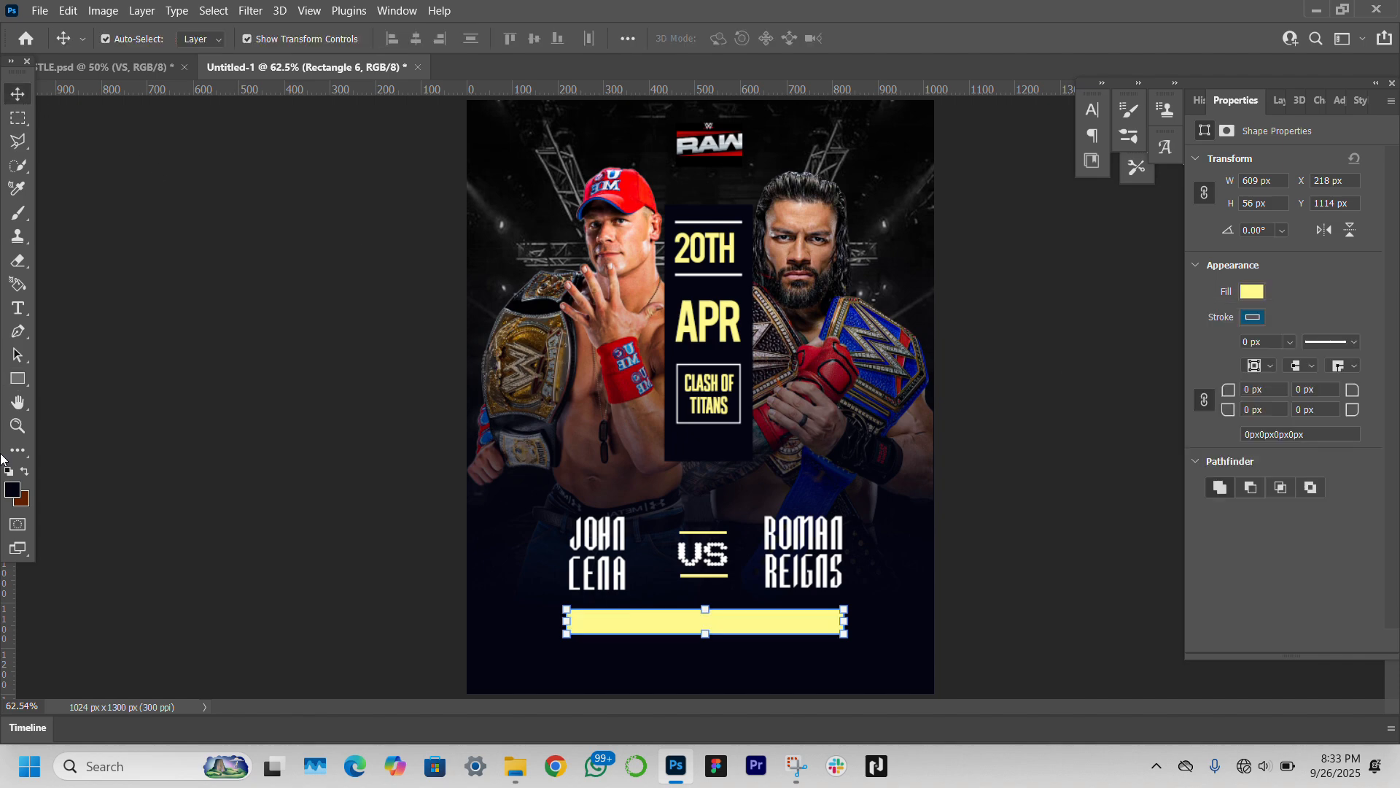
# Paste the copied line "Madison Square GardeN 4PM" as a new text layer and set it in Monument Extended Regular.
pyautogui.click(18, 308)
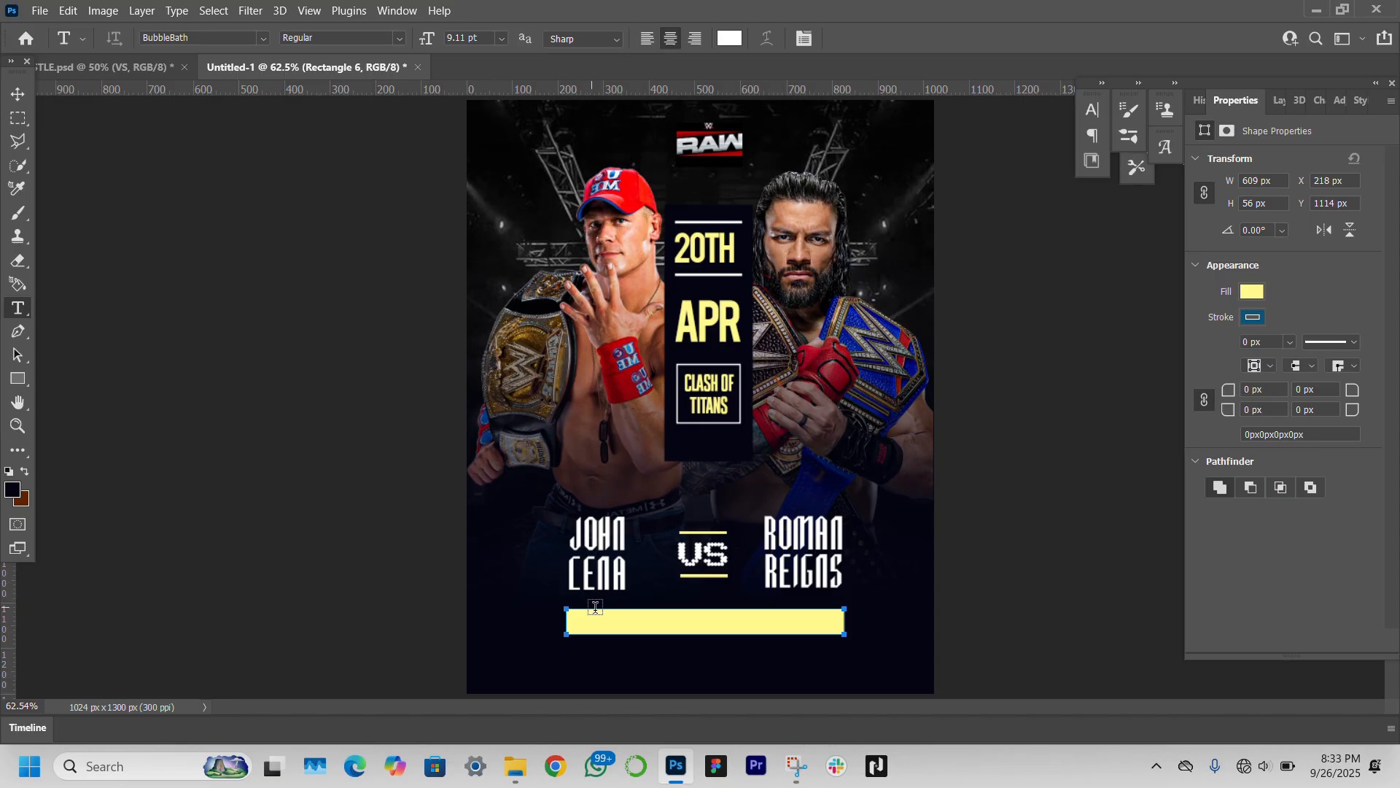
pyautogui.click(522, 508)
pyautogui.press('super+v')
pyautogui.click(1175, 594)
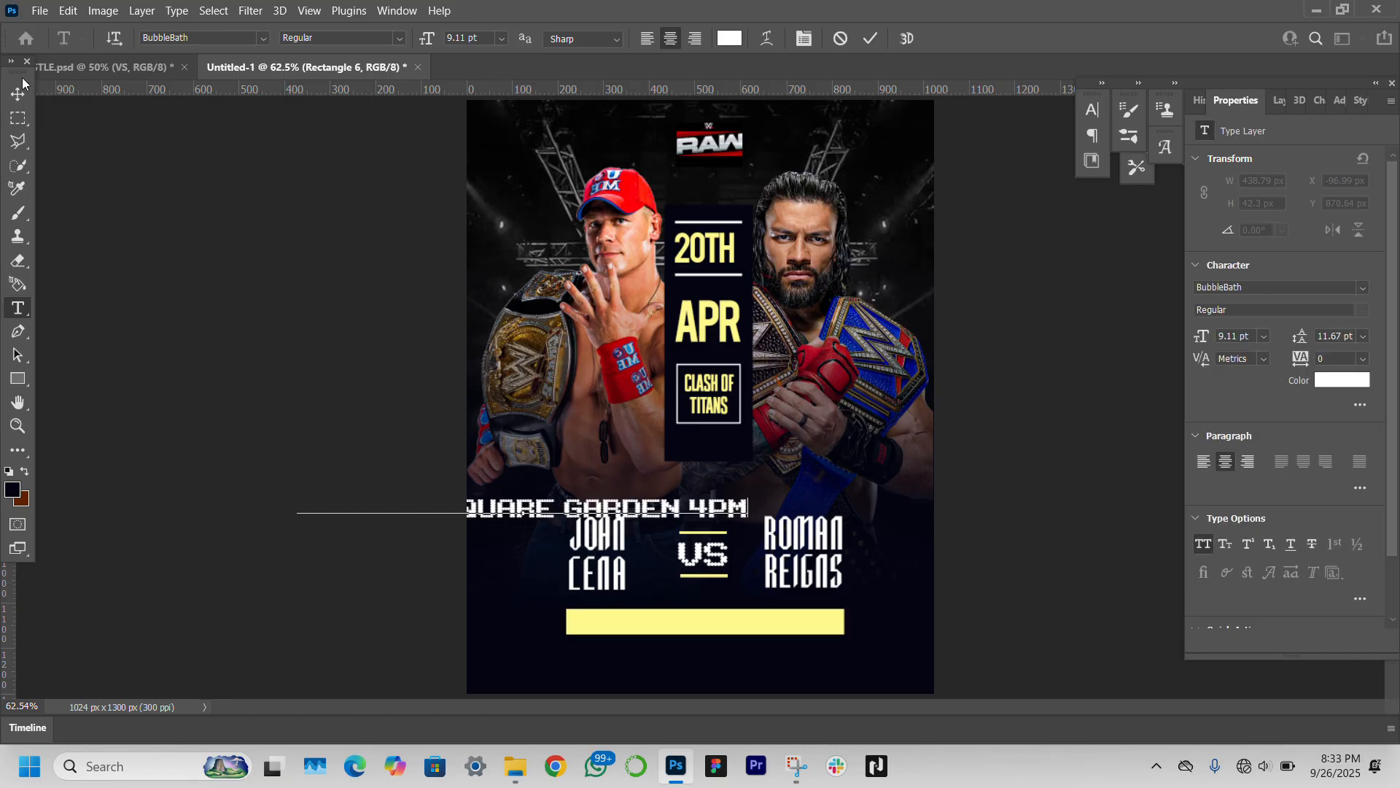
pyautogui.click(1238, 287)
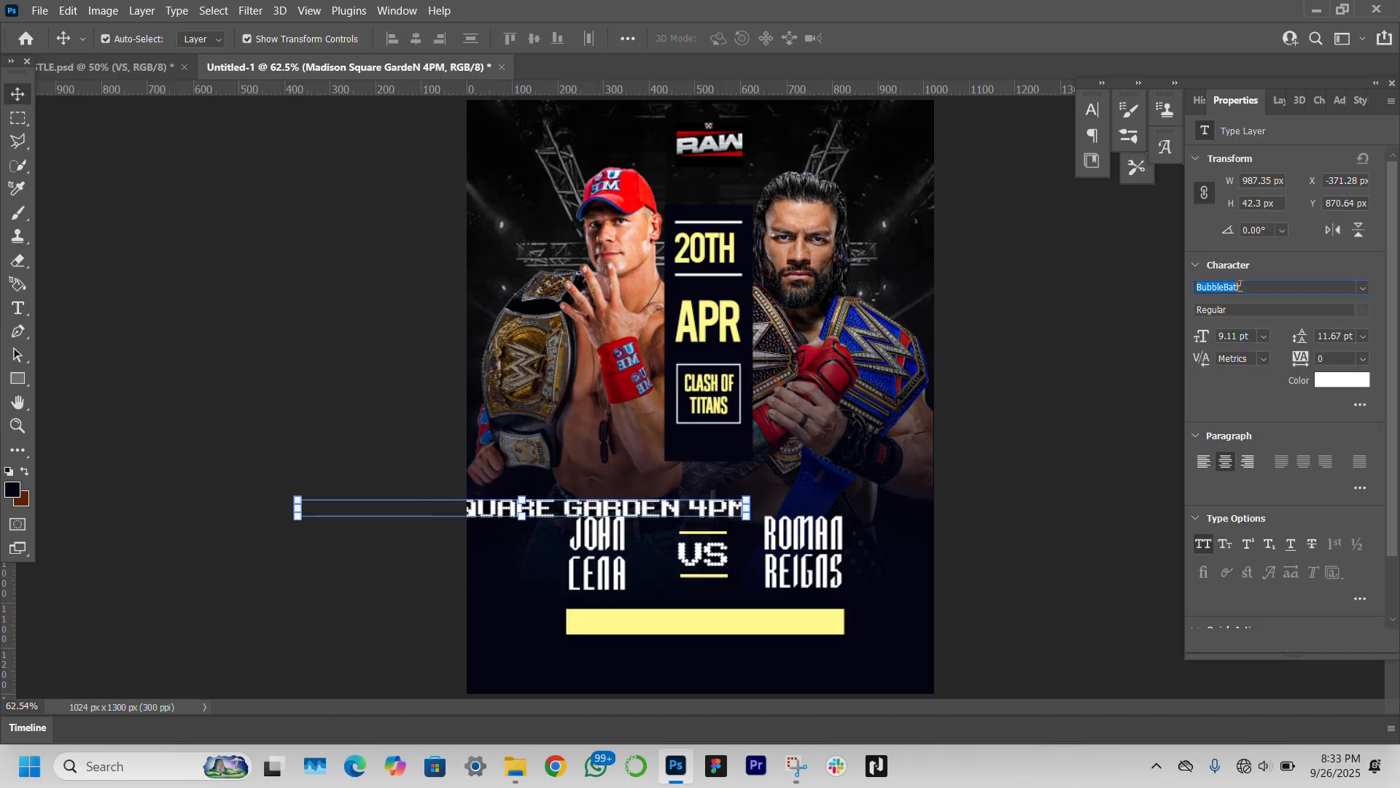
pyautogui.write('monum')
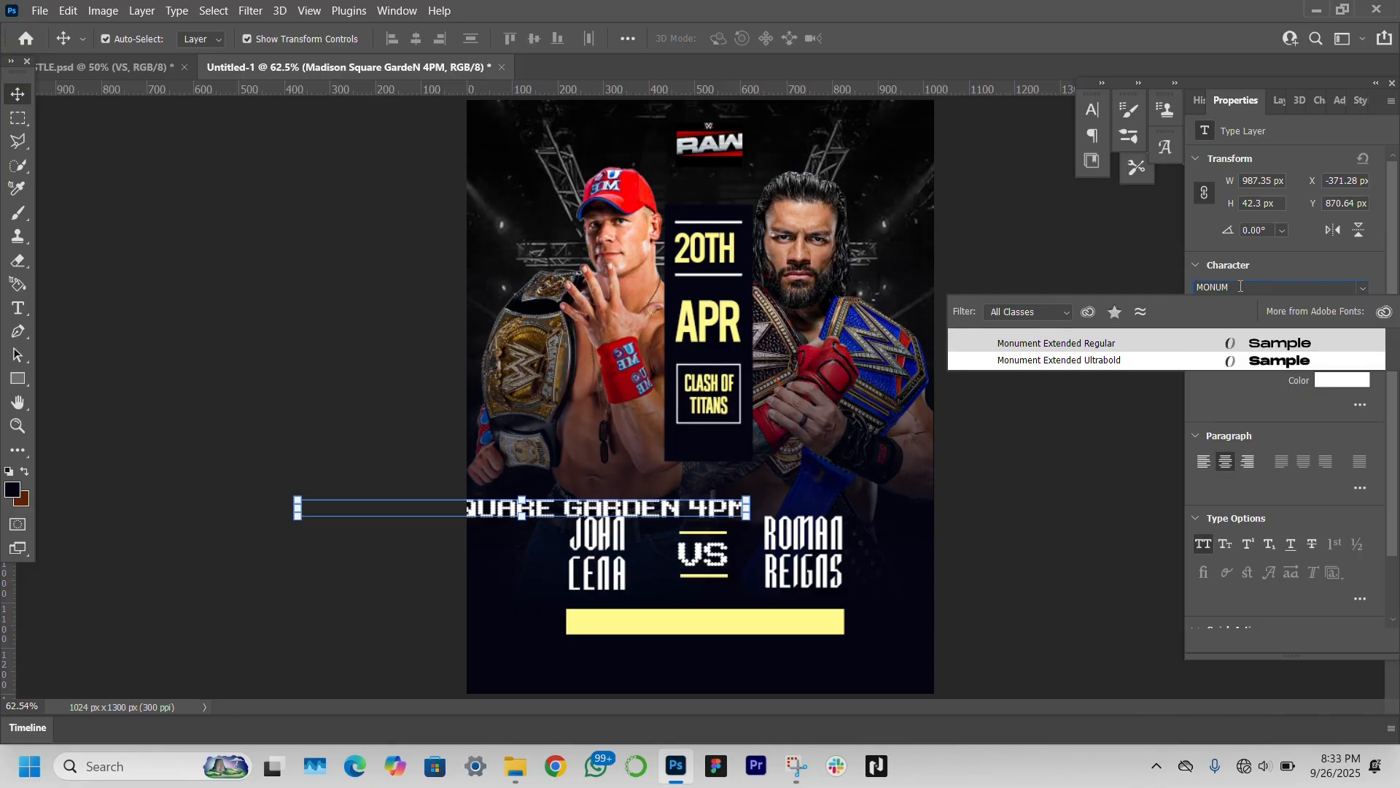
pyautogui.click(1228, 342)
# Colour the venue text black (000000) and scale it to 66.97% so it sits inside the yellow bar.
pyautogui.moveTo(589, 514); pyautogui.dragTo(807, 639)
pyautogui.click(1337, 379)
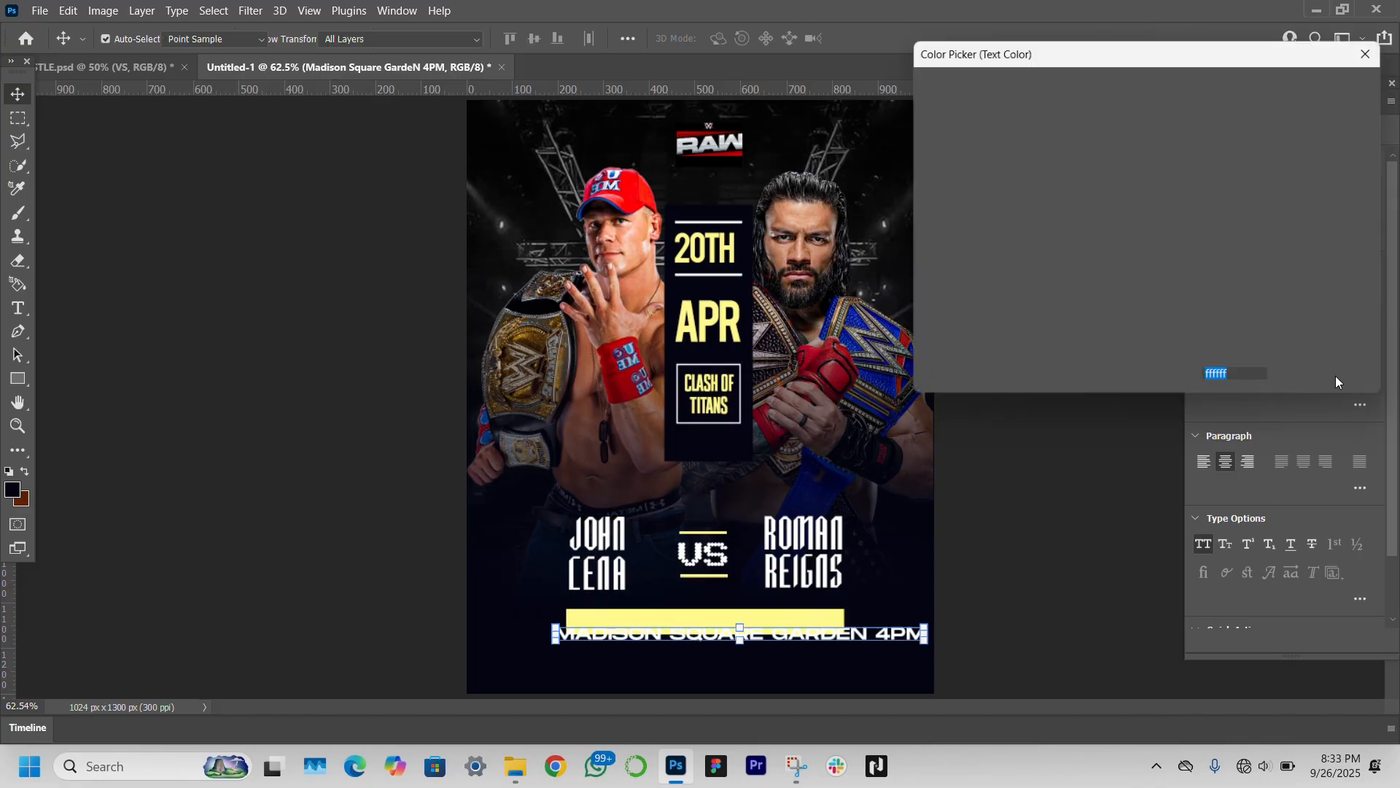
pyautogui.write('000000')
pyautogui.press('Return')
pyautogui.moveTo(927, 634); pyautogui.dragTo(819, 628)
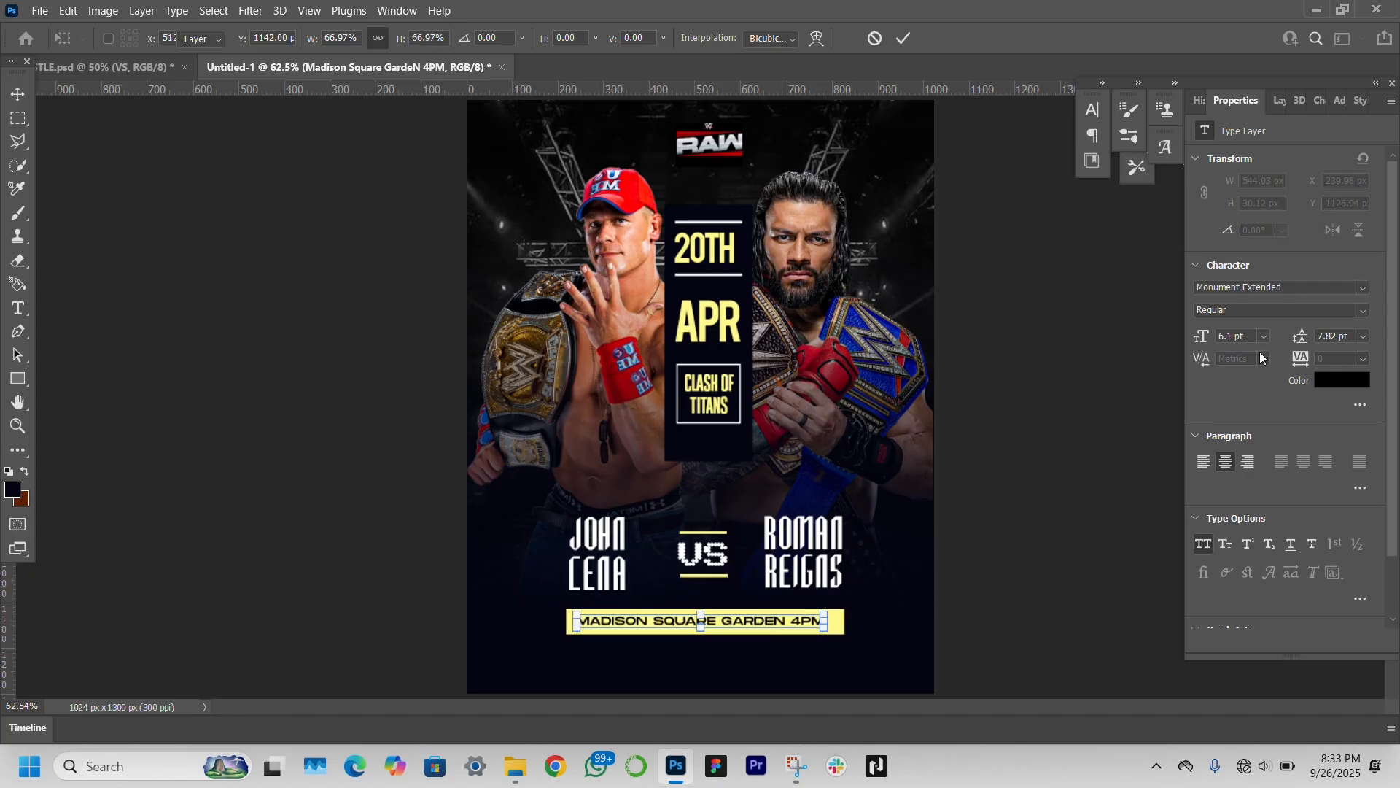
pyautogui.press('Return')
# Set the venue text's tracking to 280 and shrink it to 4.93 pt to fit within the yellow bar.
pyautogui.moveTo(1302, 359); pyautogui.dragTo(1313, 362)
pyautogui.moveTo(864, 621); pyautogui.dragTo(780, 626)
pyautogui.press('Return')
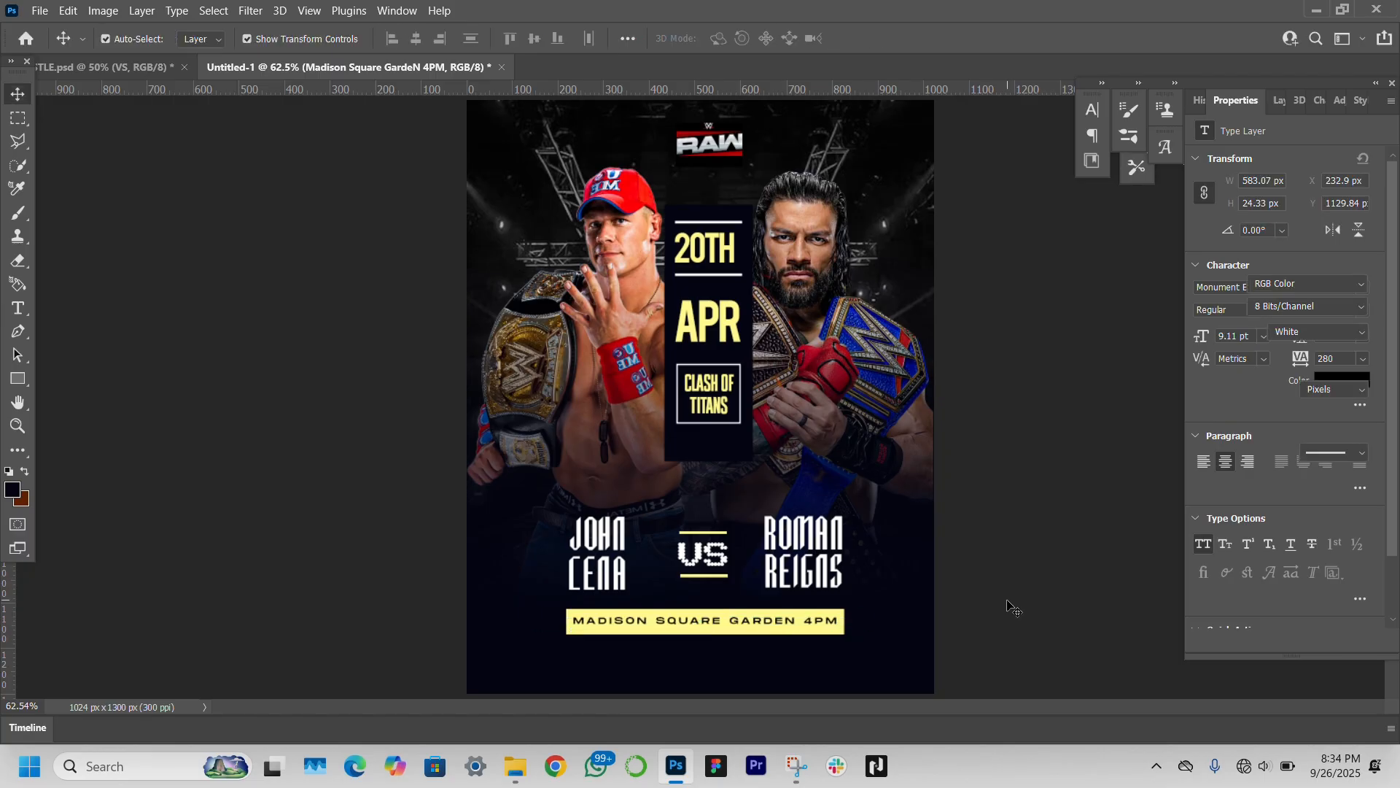
pyautogui.click(1006, 609)
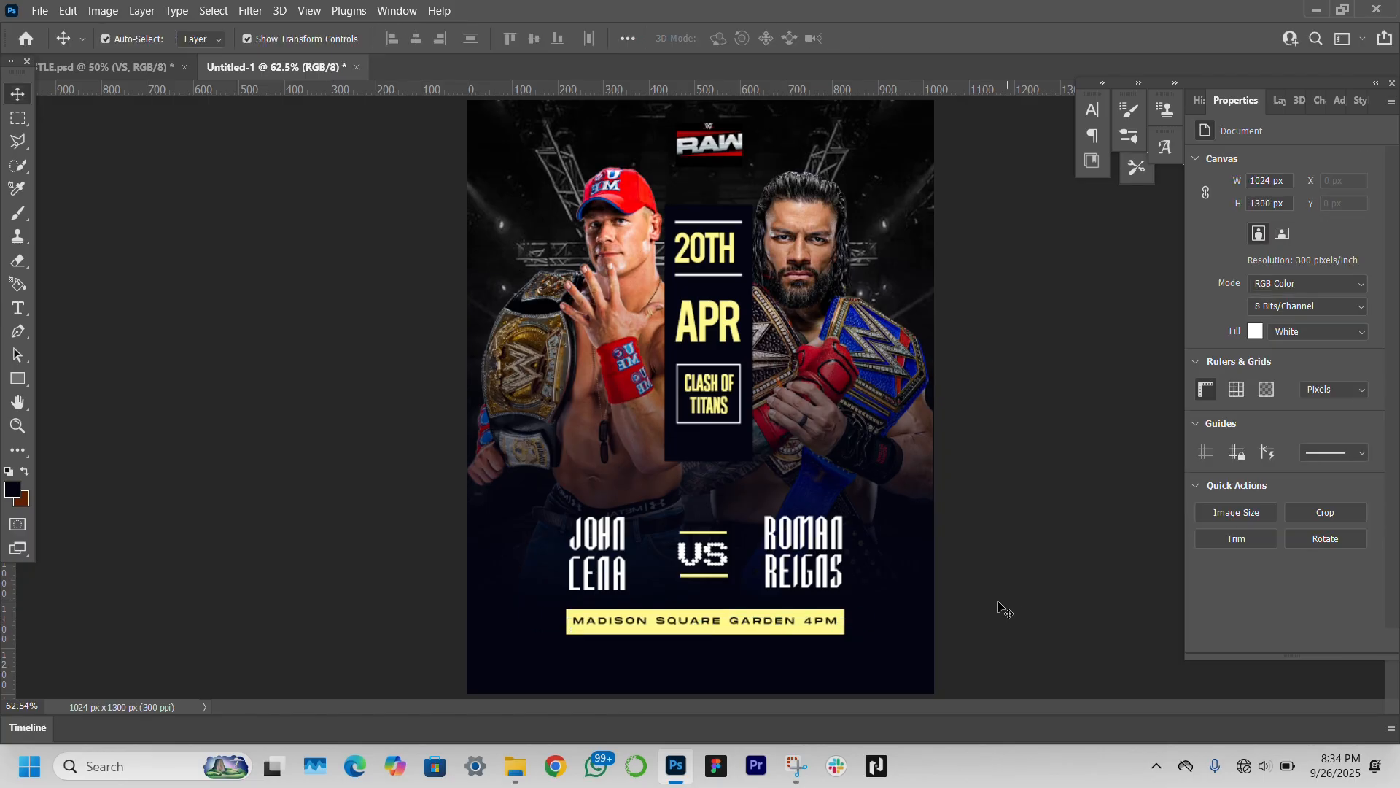
# Duplicate the venue text and place the copy below the yellow bar near the poster's lower edge.
pyautogui.click(787, 624)
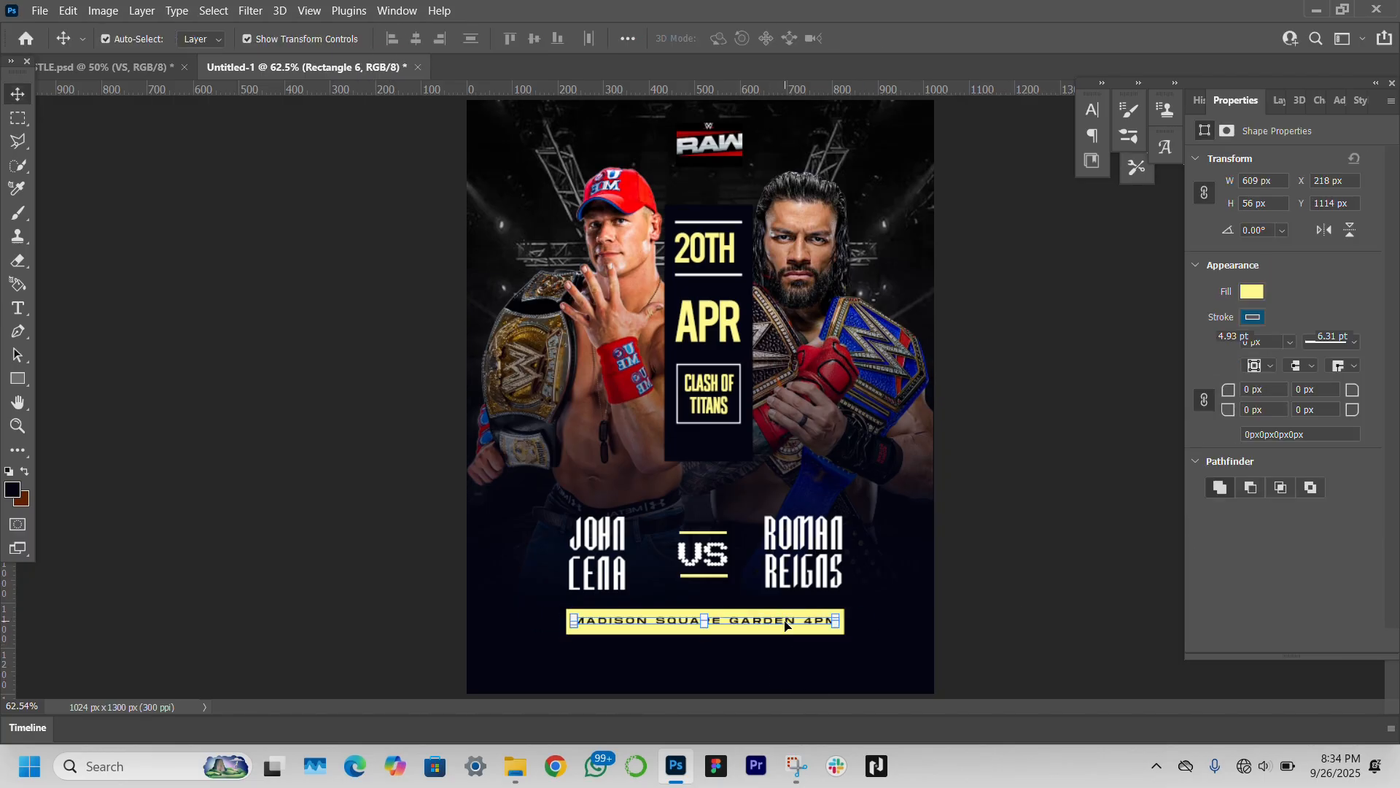
pyautogui.click(788, 625)
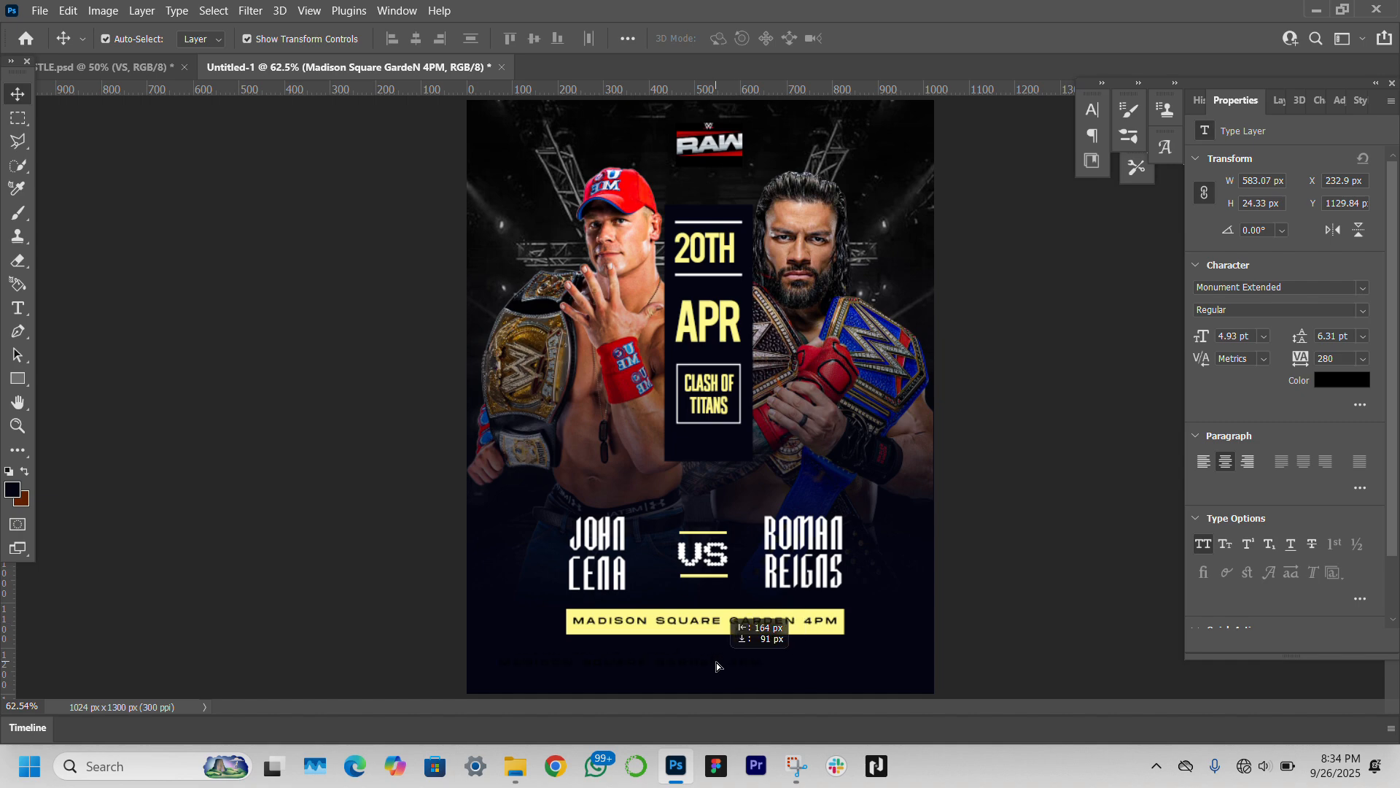
pyautogui.hotkey('ctrl', 'j')
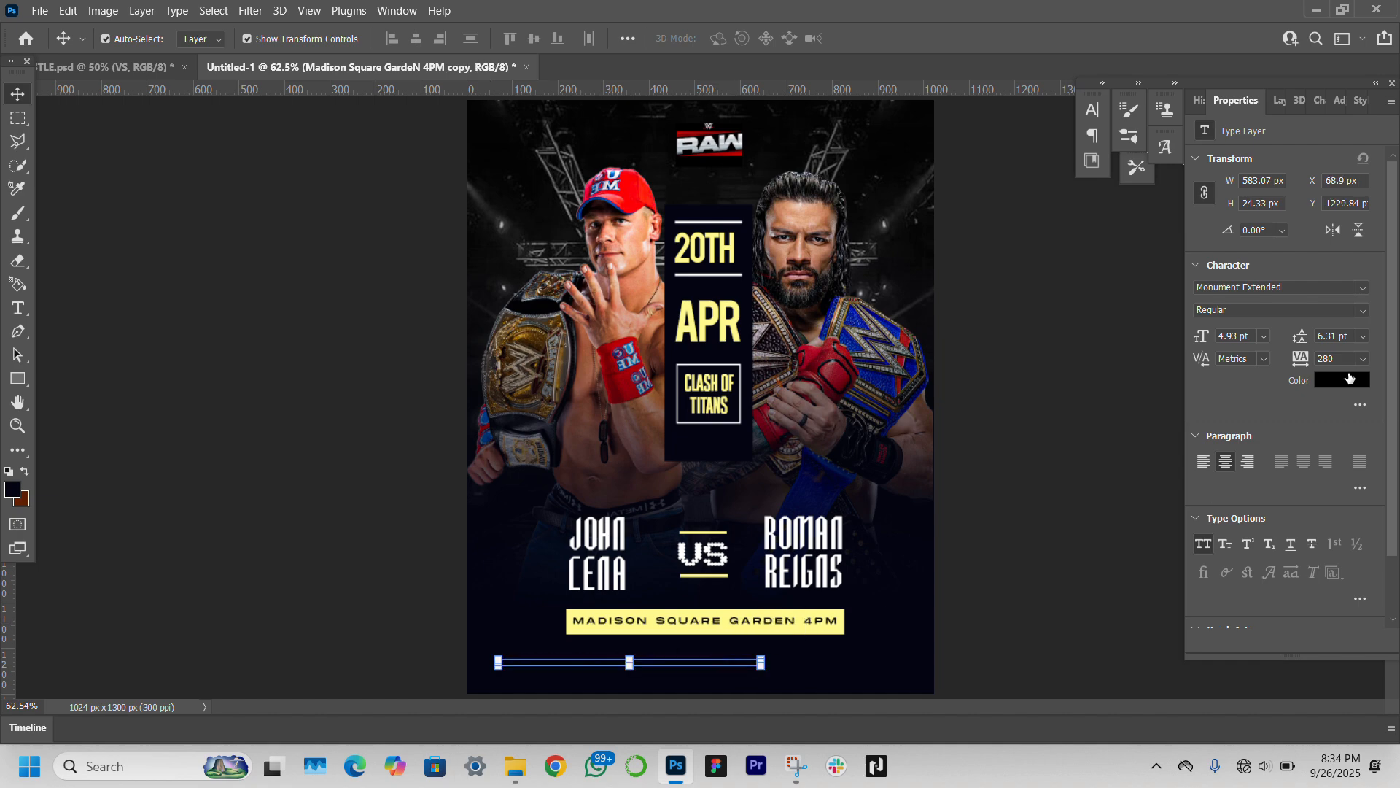
# Recolour the duplicated venue text below the yellow bar to white.
pyautogui.click(1350, 378)
pyautogui.click(1018, 203)
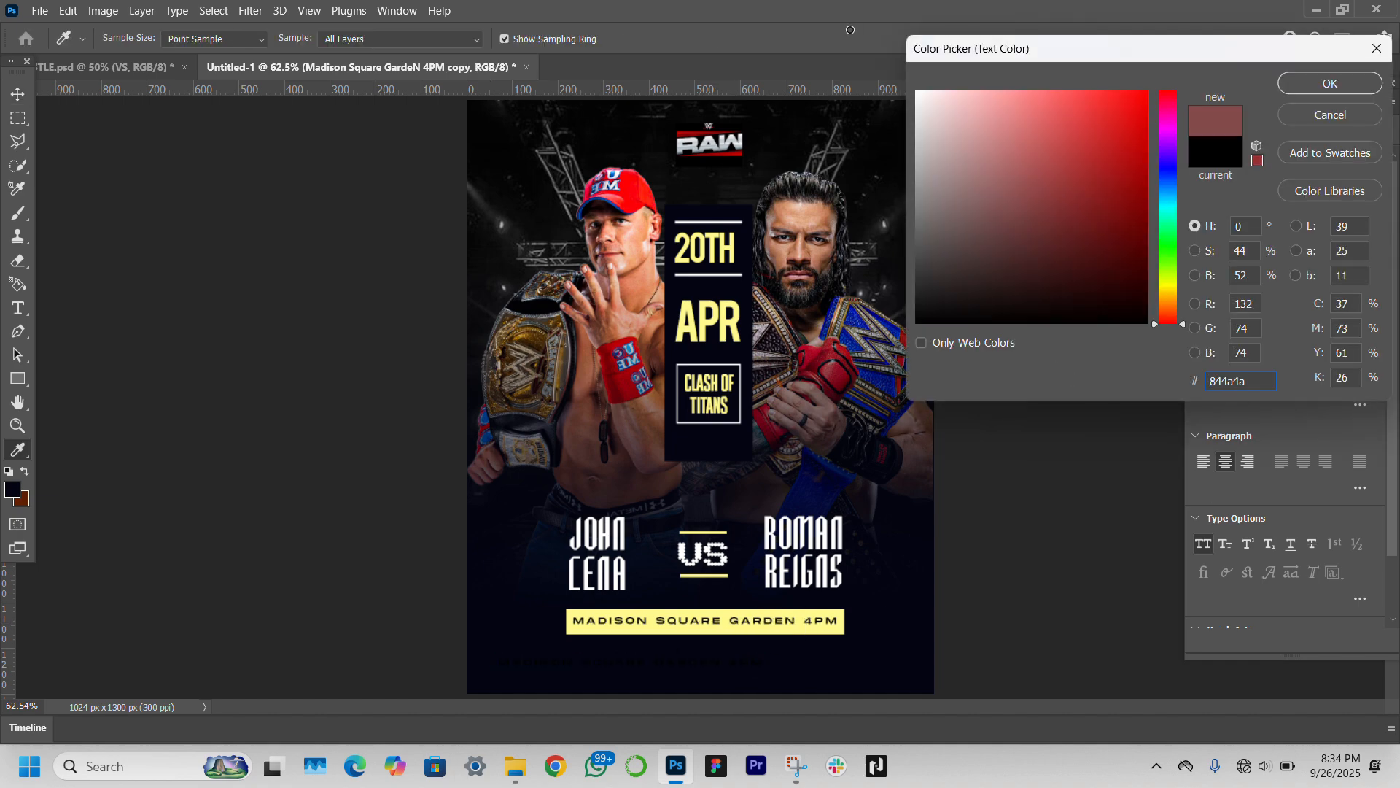
pyautogui.moveTo(851, 30); pyautogui.dragTo(675, 5)
pyautogui.press('Return')
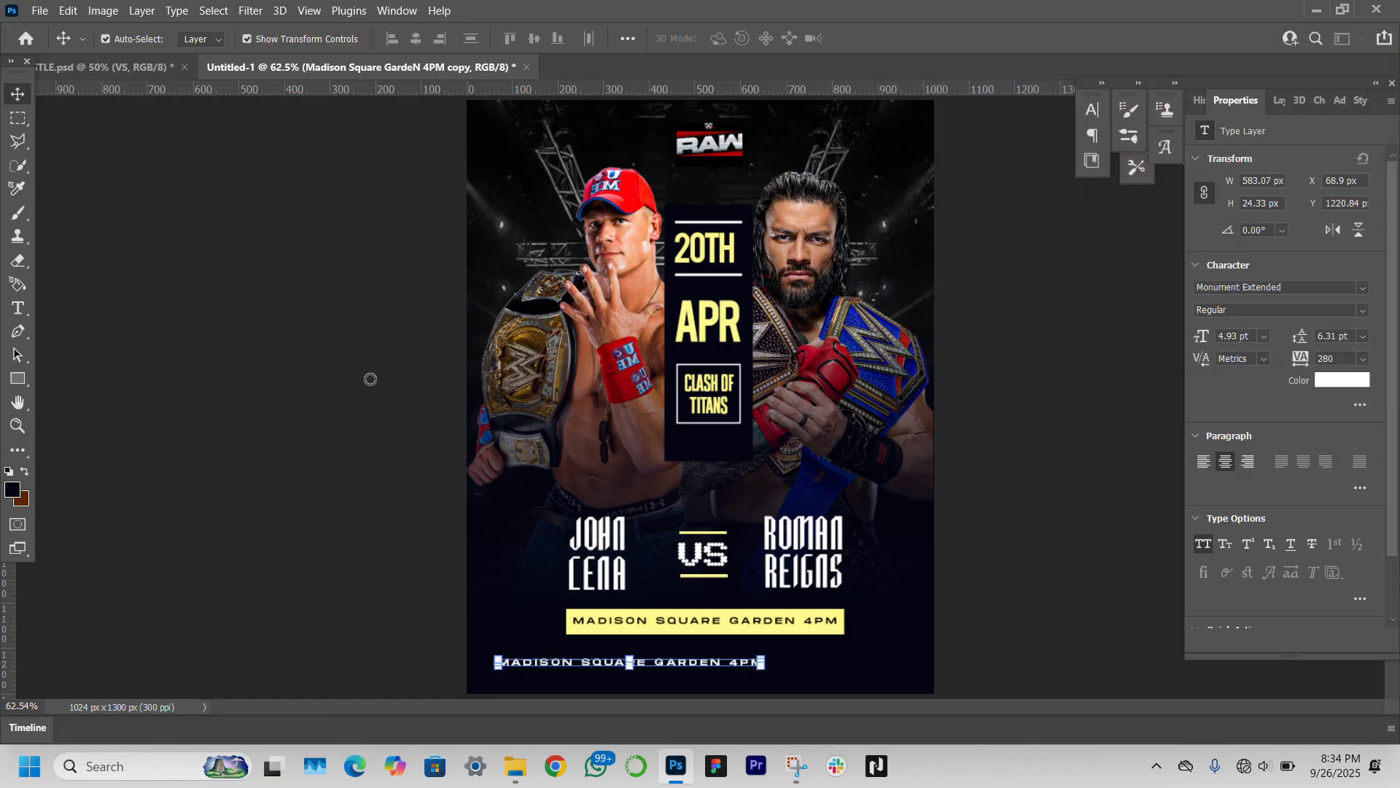
# Replace the white text with "FOR MORE INFO:" and move it beneath the left end of the yellow bar.
pyautogui.doubleClick(727, 663)
pyautogui.hotkey('ctrl', 'a')
pyautogui.write('FOR MORE INFO:')
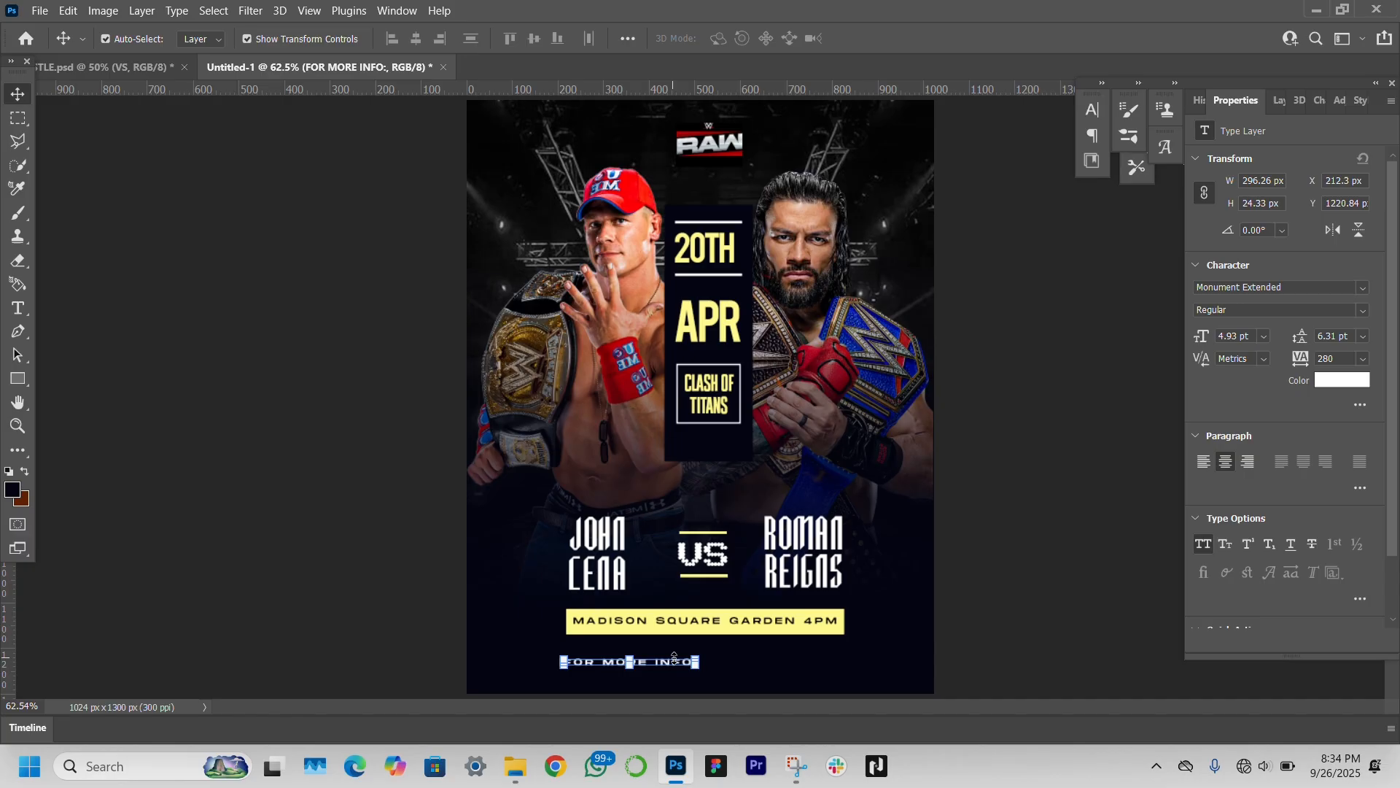
pyautogui.moveTo(674, 657); pyautogui.dragTo(682, 649)
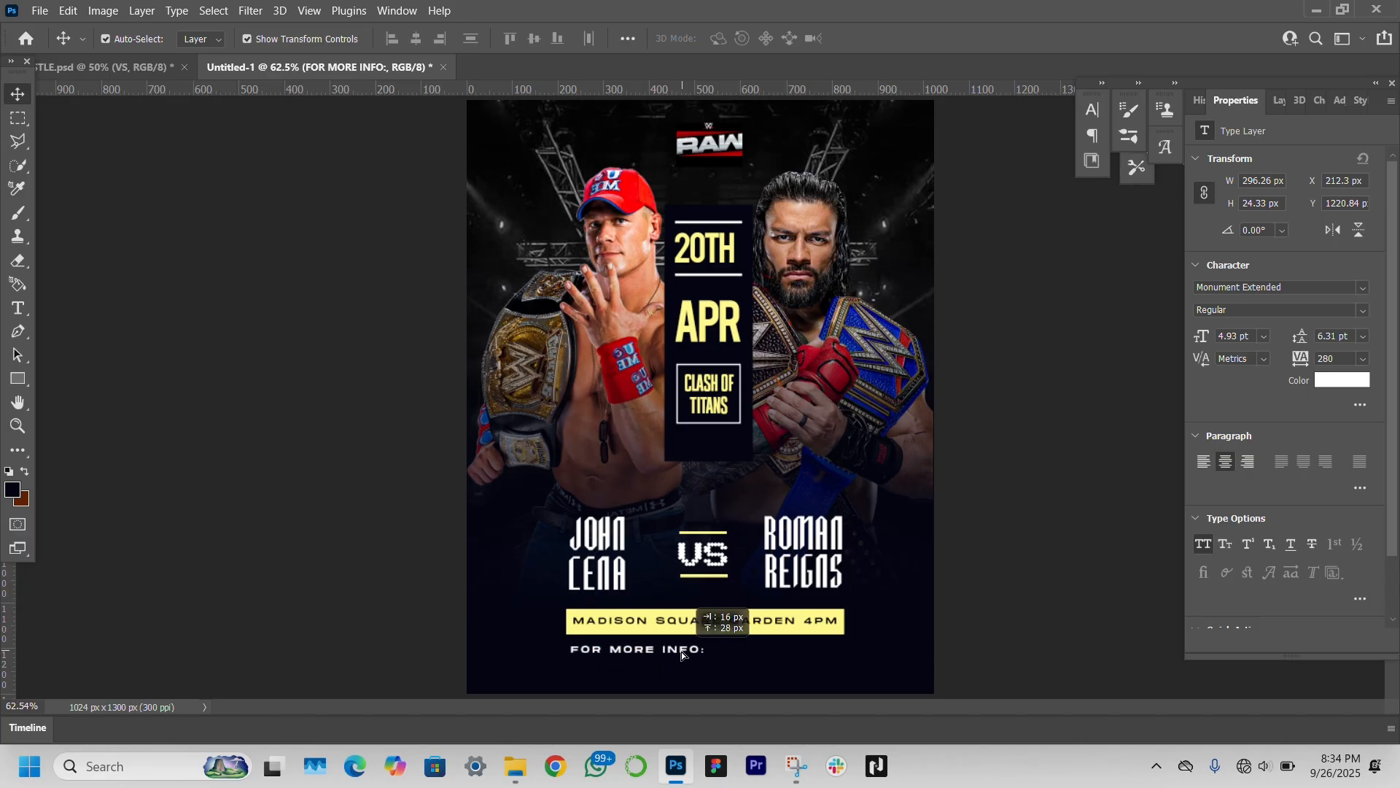
# Draw a 276 × 47 px rectangle beside "FOR MORE INFO:" and round its corners to 17 px.
pyautogui.click(18, 379)
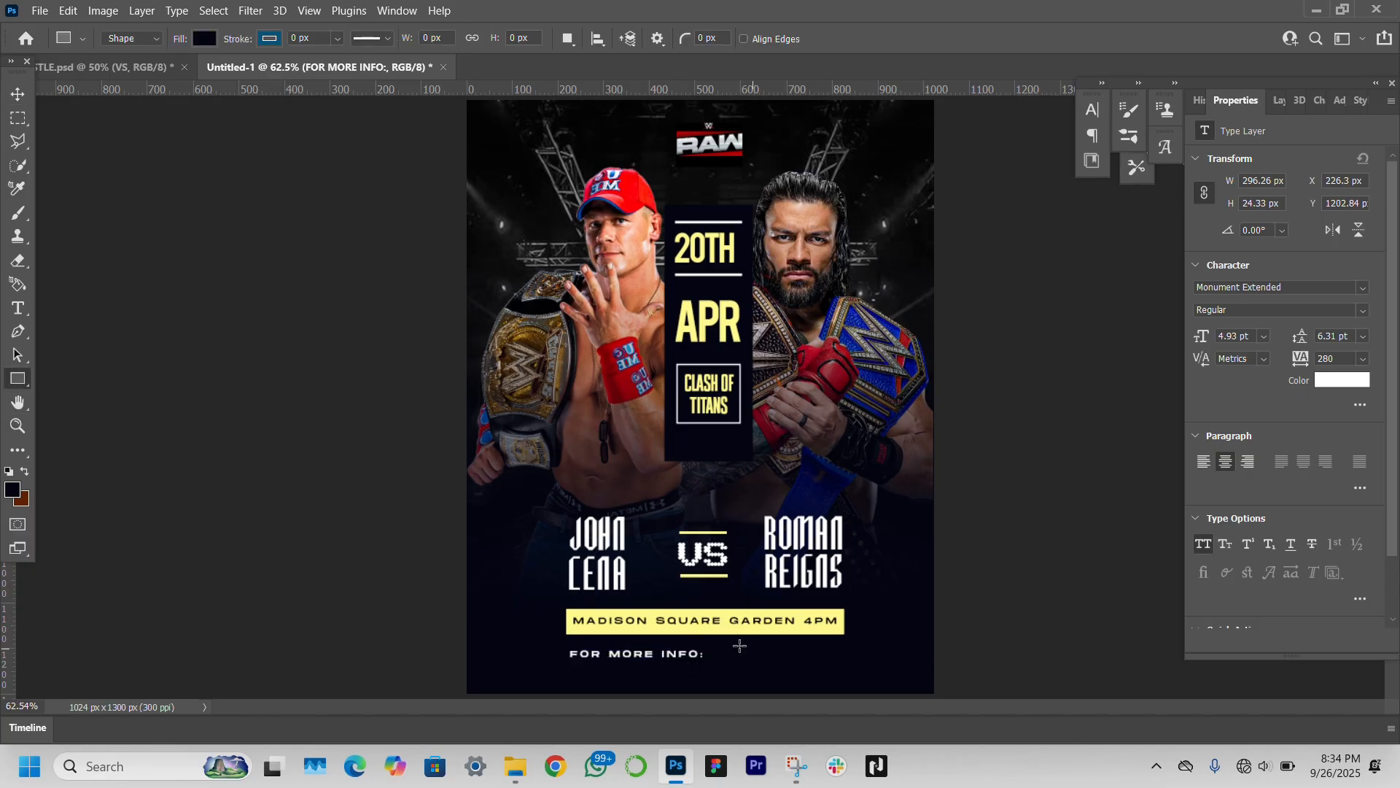
pyautogui.moveTo(717, 644); pyautogui.dragTo(842, 664)
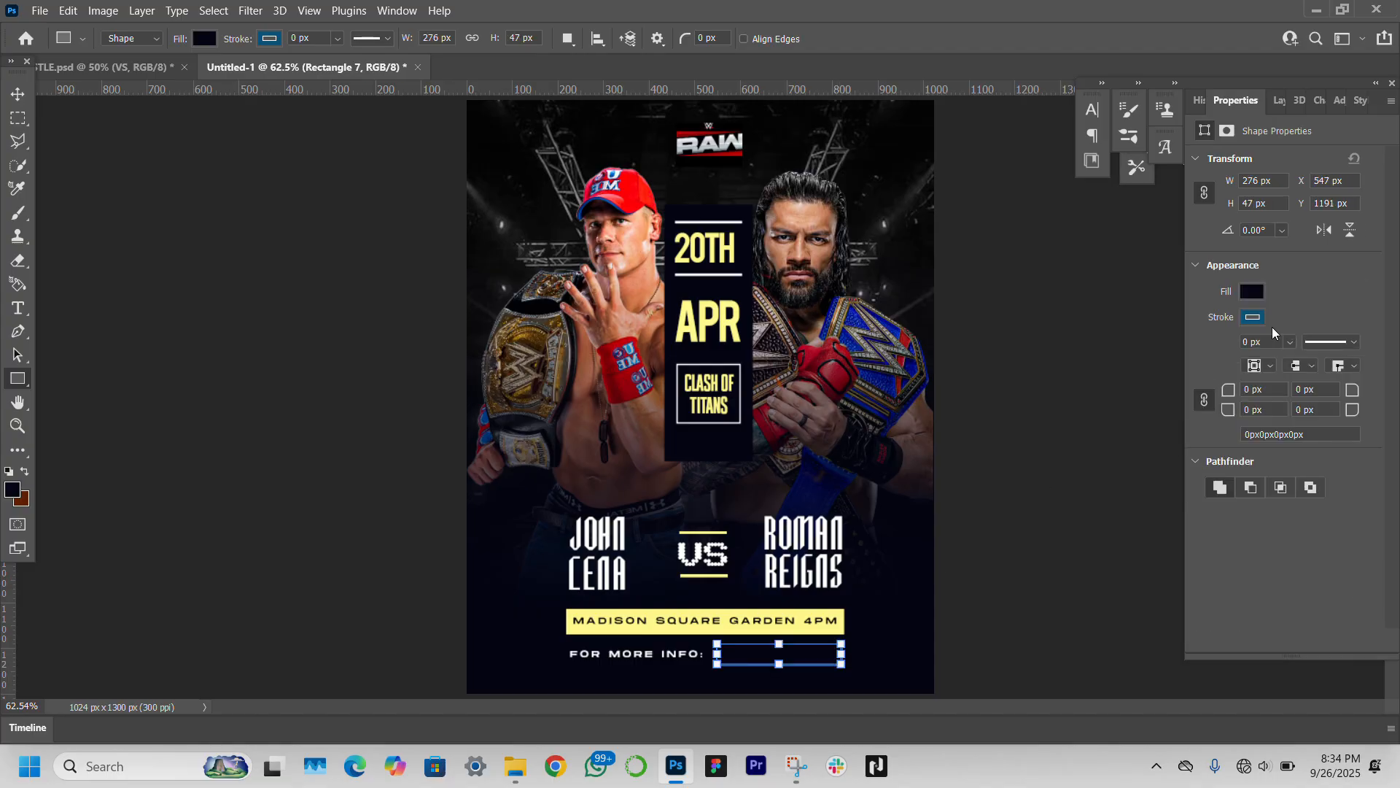
pyautogui.moveTo(1238, 397)
pyautogui.mouseDown()
pyautogui.moveTo(1277, 403)
pyautogui.moveTo(1252, 407)
pyautogui.mouseUp()
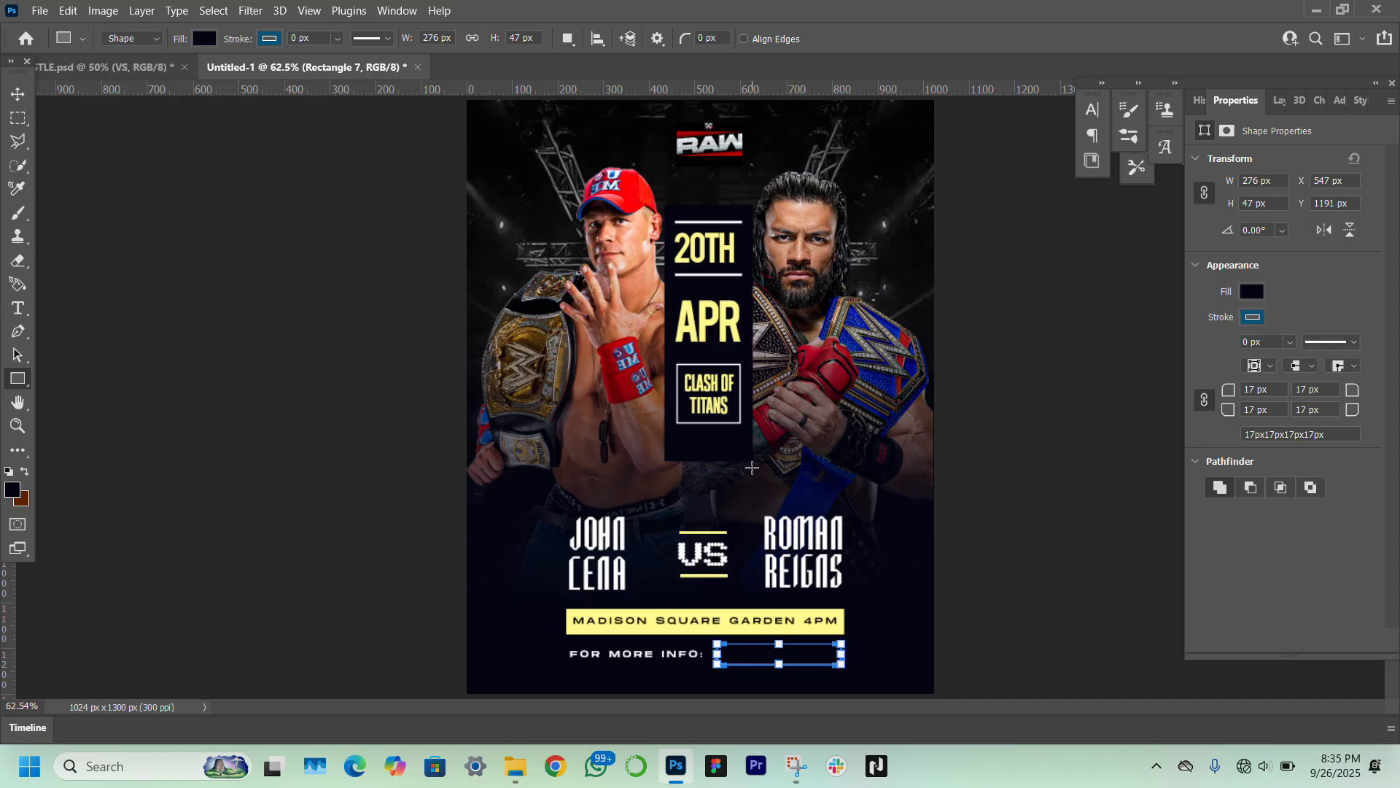
# Give the rounded rectangle a white 3 px stroke and no fill.
pyautogui.click(1255, 317)
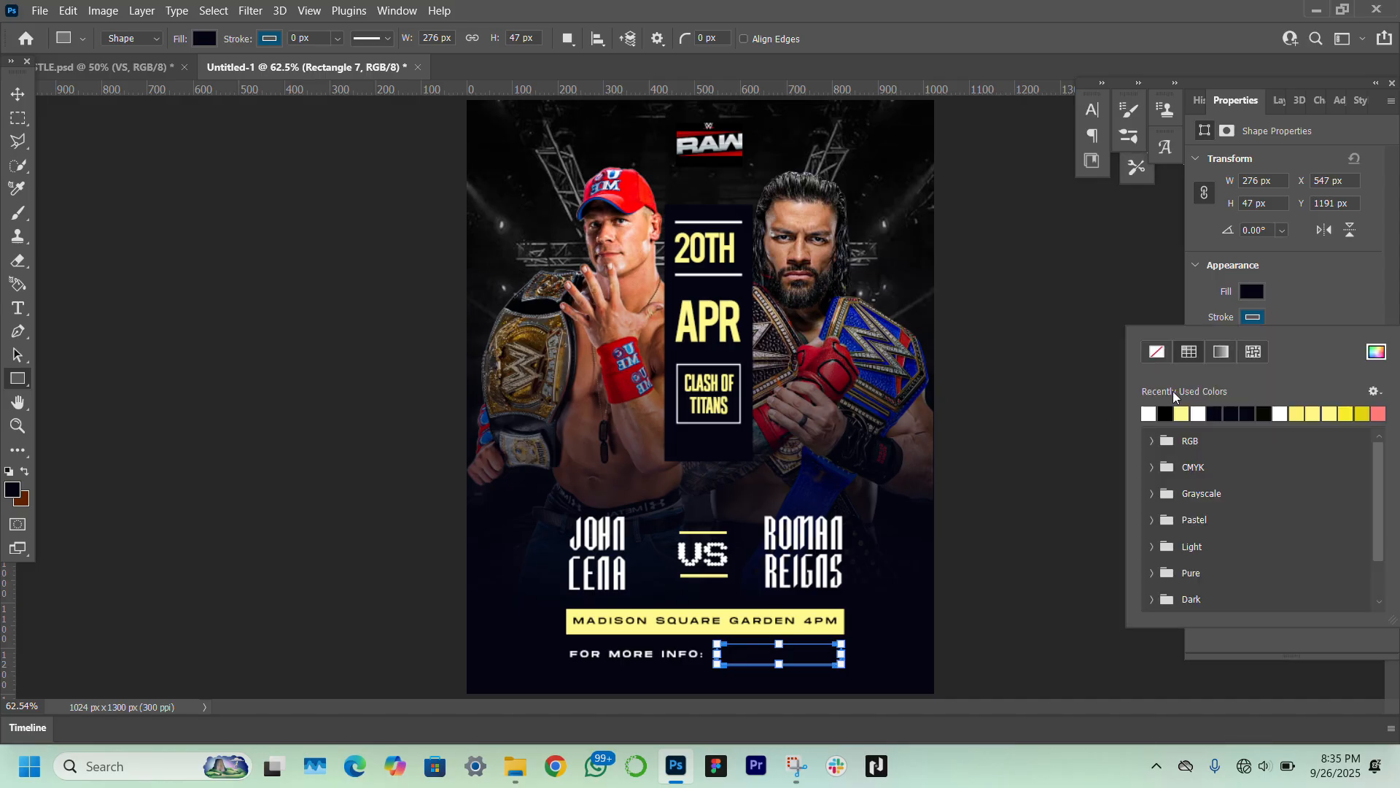
pyautogui.click(1148, 413)
pyautogui.click(1258, 291)
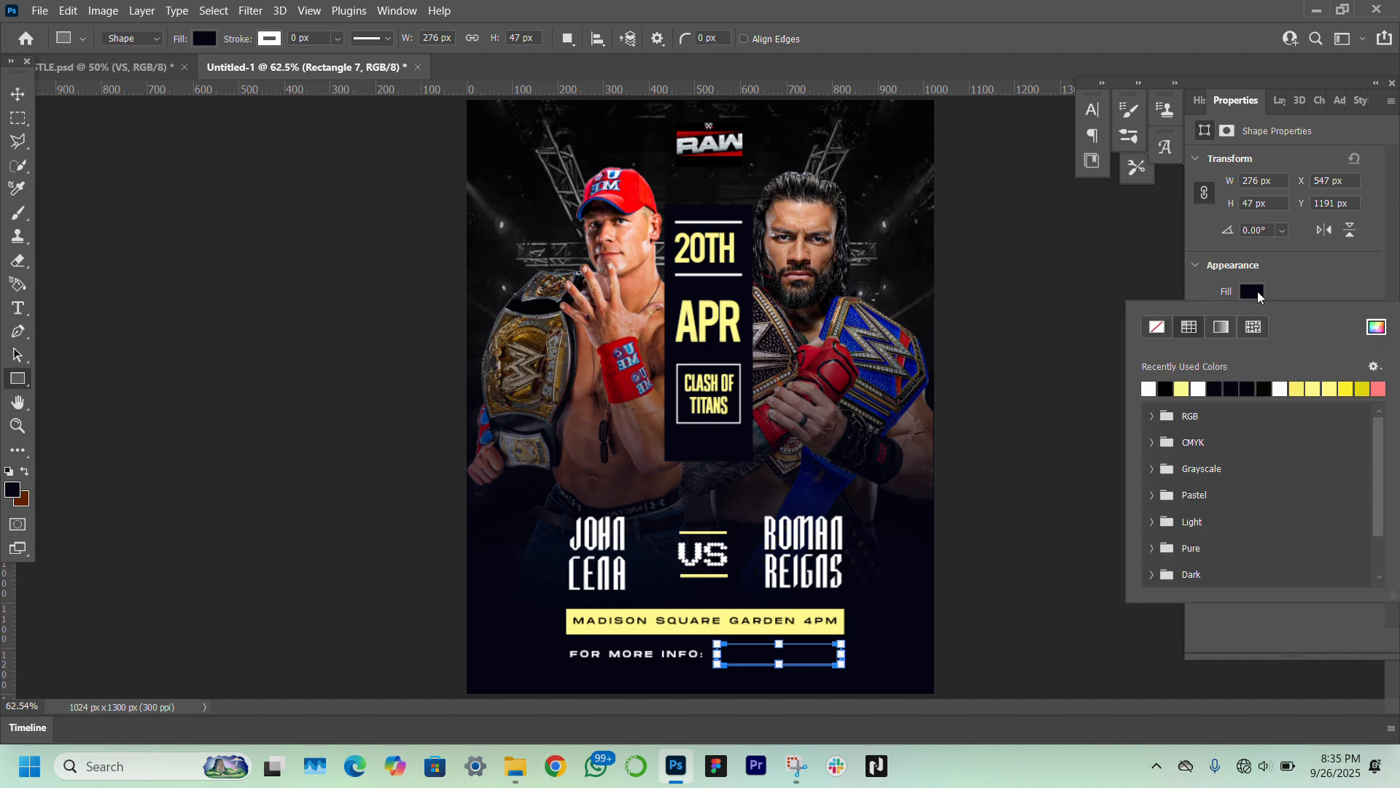
pyautogui.click(1163, 333)
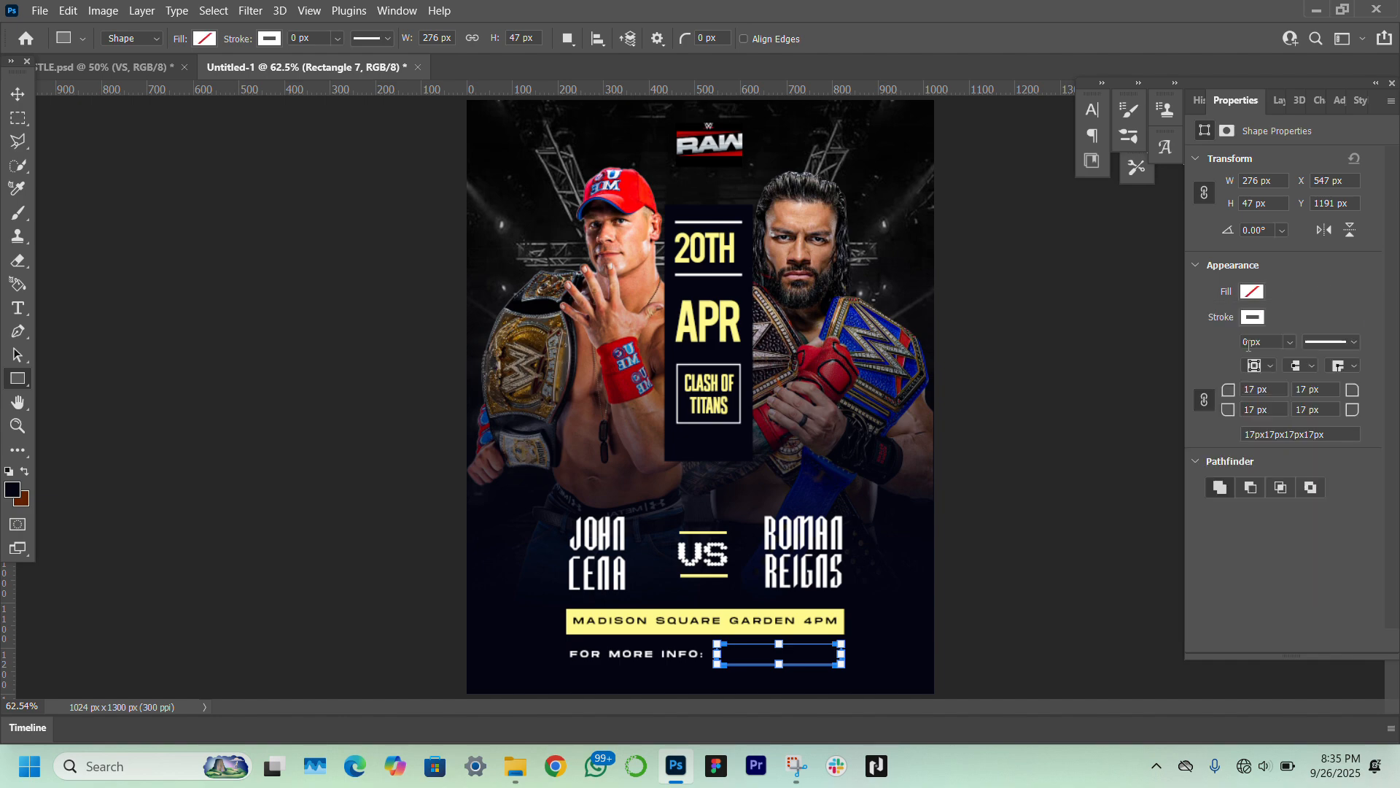
pyautogui.press('Return')
pyautogui.click(17, 94)
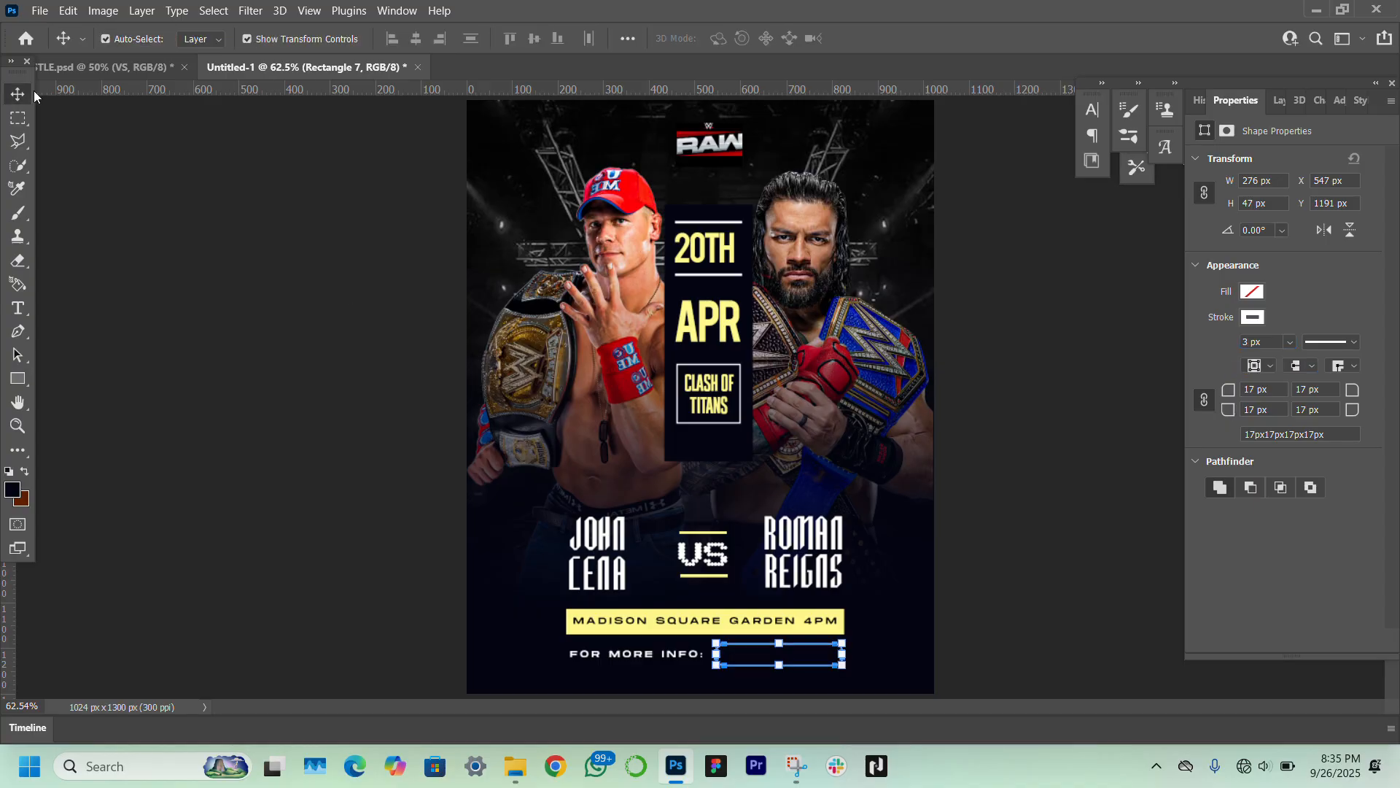
# Duplicate the "FOR MORE INFO:" text into the rounded box and replace its wording with the contact phone number.
pyautogui.click(641, 655)
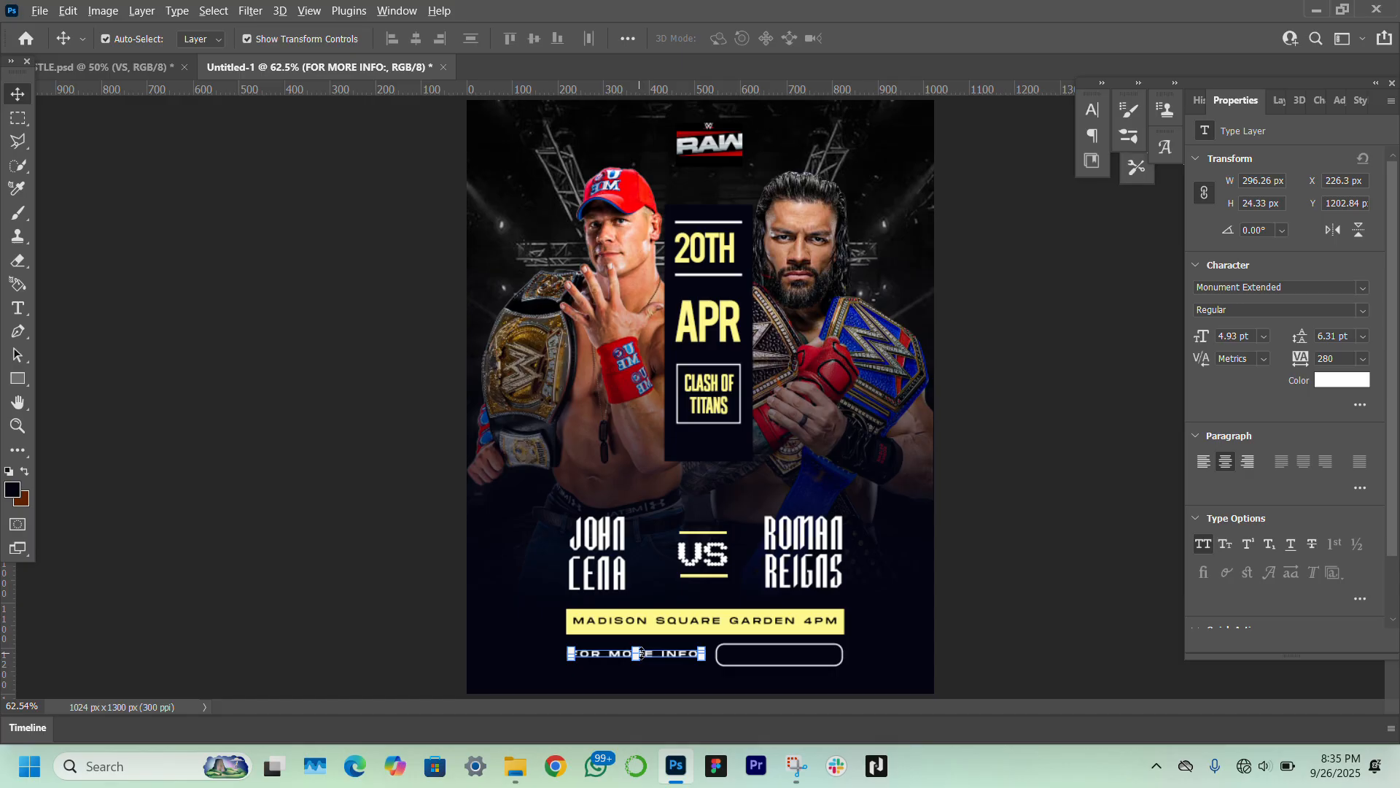
pyautogui.moveTo(641, 655); pyautogui.dragTo(783, 655)
pyautogui.doubleClick(803, 657)
pyautogui.write('000-')
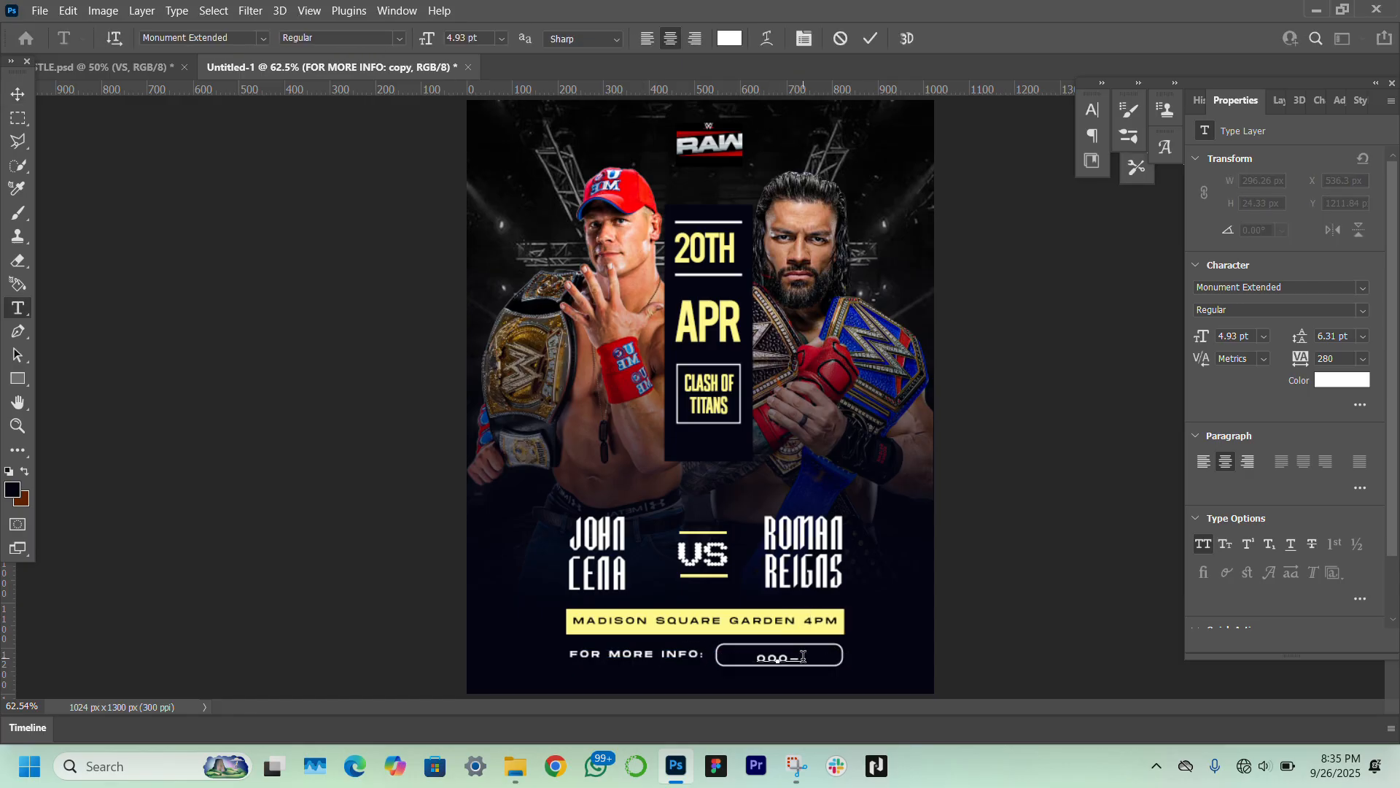
pyautogui.write('843-666')
pyautogui.press('BackSpace')
pyautogui.click(18, 95)
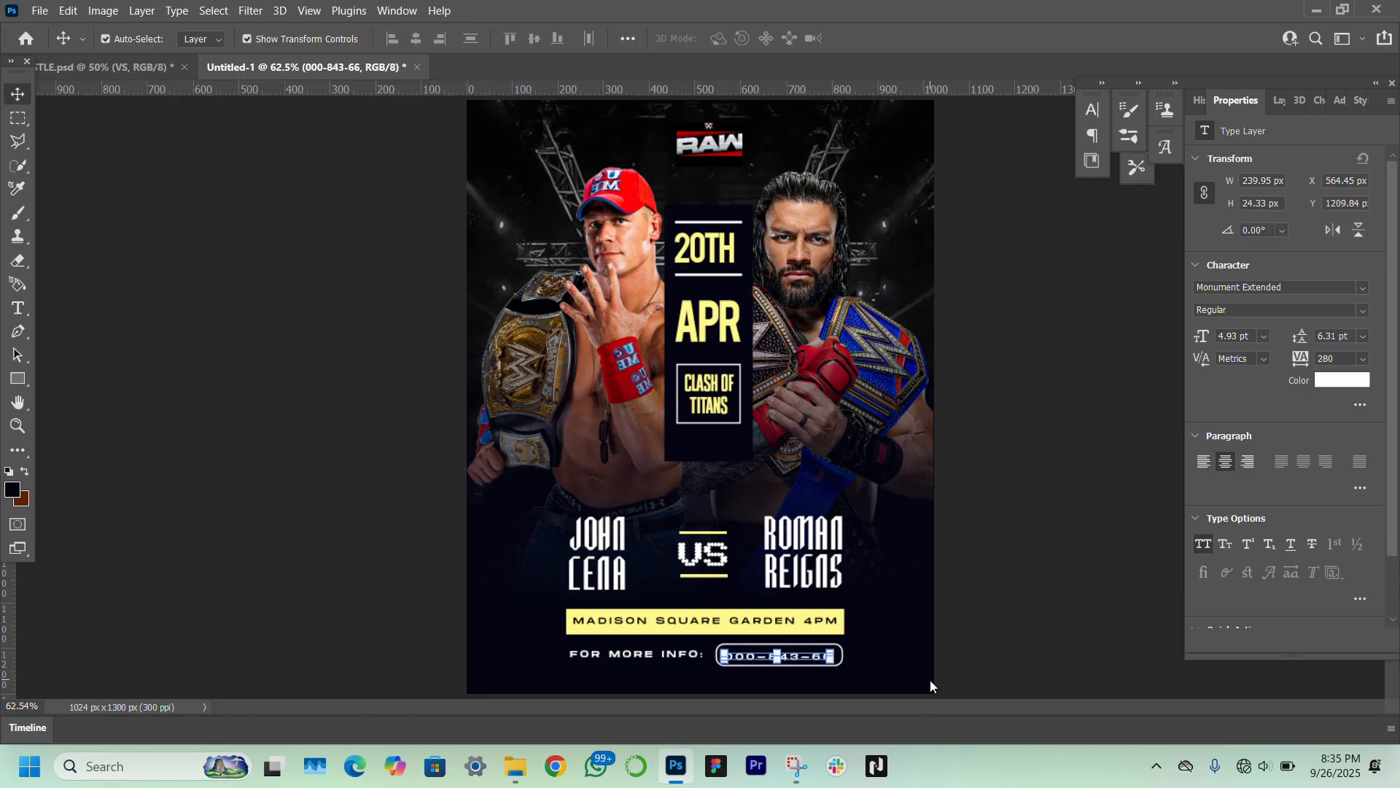
# Nudge the phone number slightly up and right to centre it inside the rounded box.
pyautogui.press('Up')
pyautogui.press('Up')
pyautogui.press('Up')
pyautogui.press('Right')
pyautogui.press('Right')
pyautogui.click(931, 681)
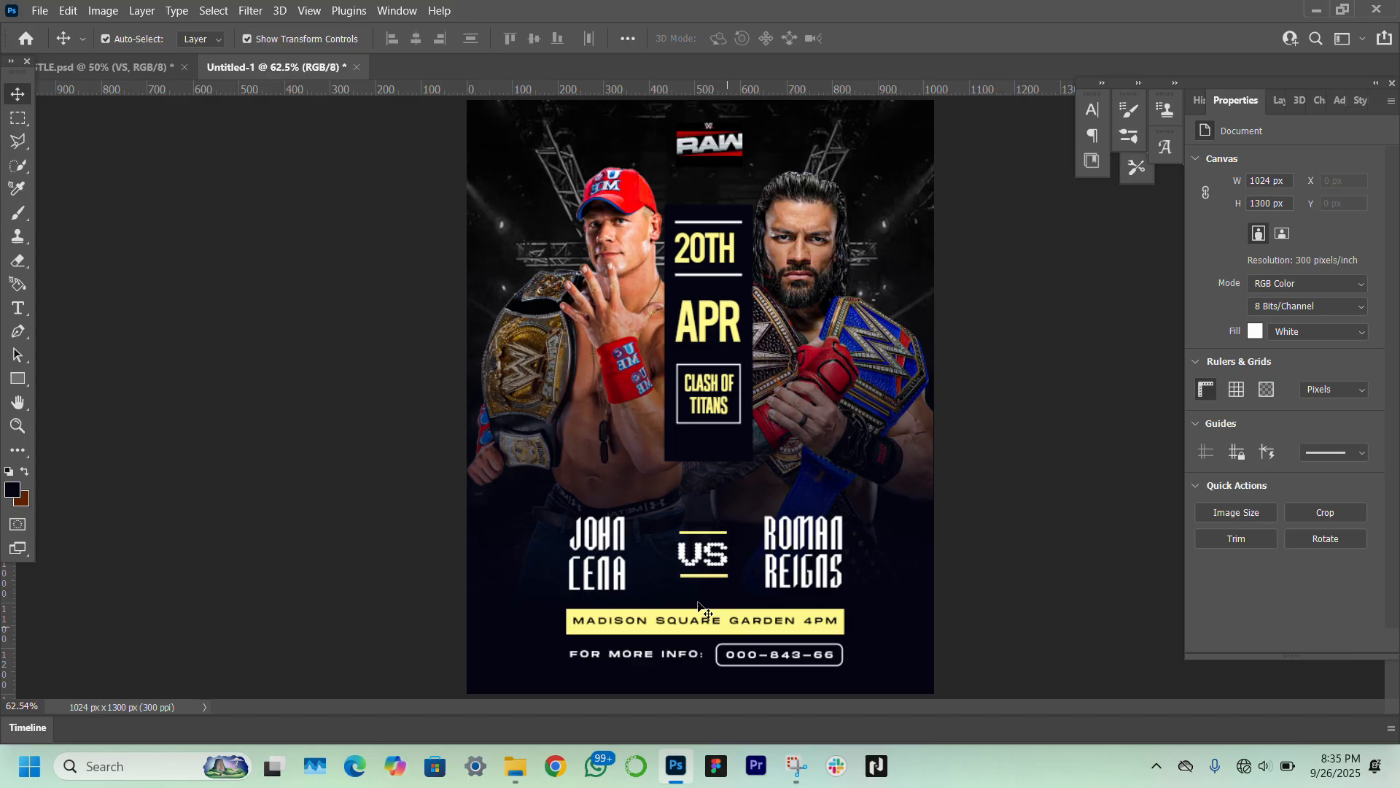
# Duplicate "FOR MORE INFO:" just below itself and replace the copy with the clipboard line "CENA vs REIGNS — Who Will Rule the Ring?".
pyautogui.click(667, 655)
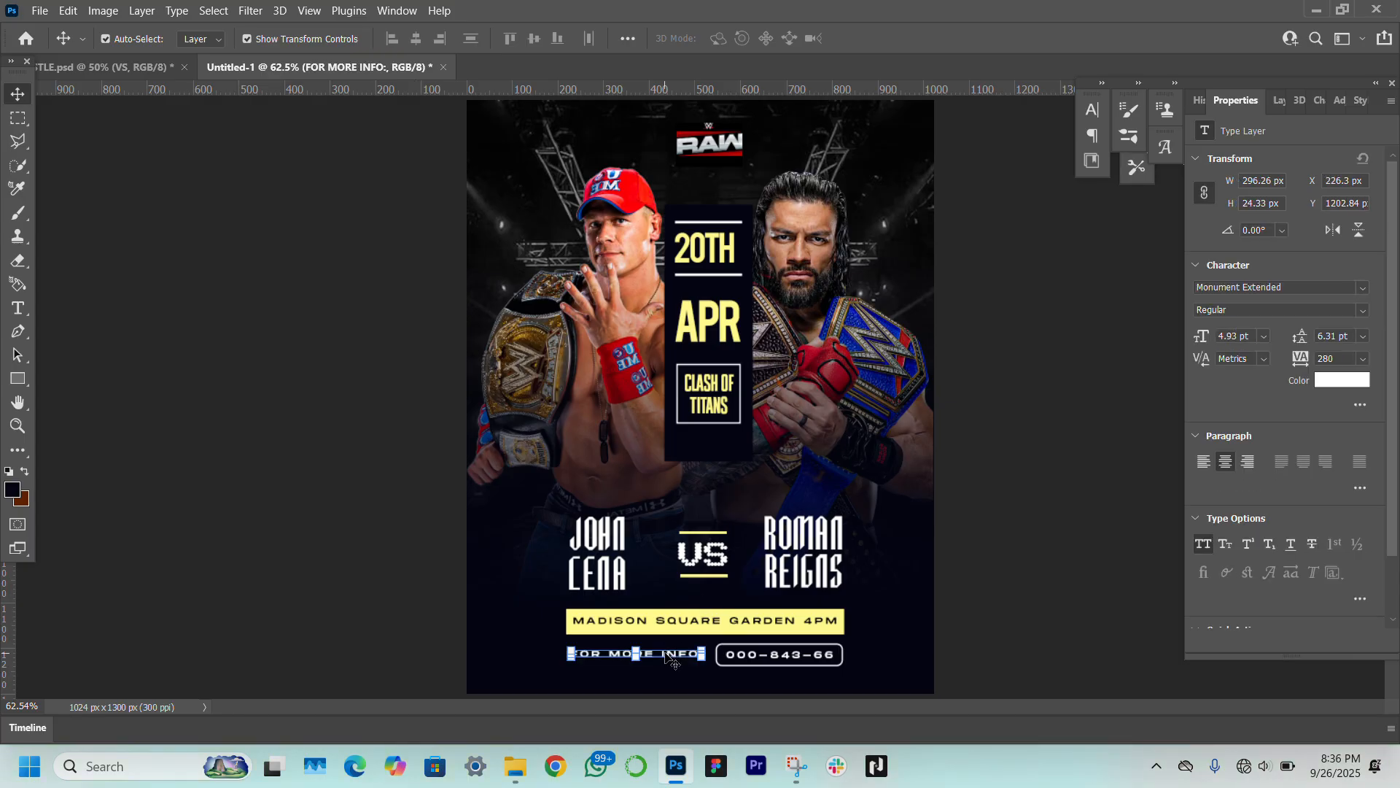
pyautogui.moveTo(669, 655); pyautogui.dragTo(667, 679)
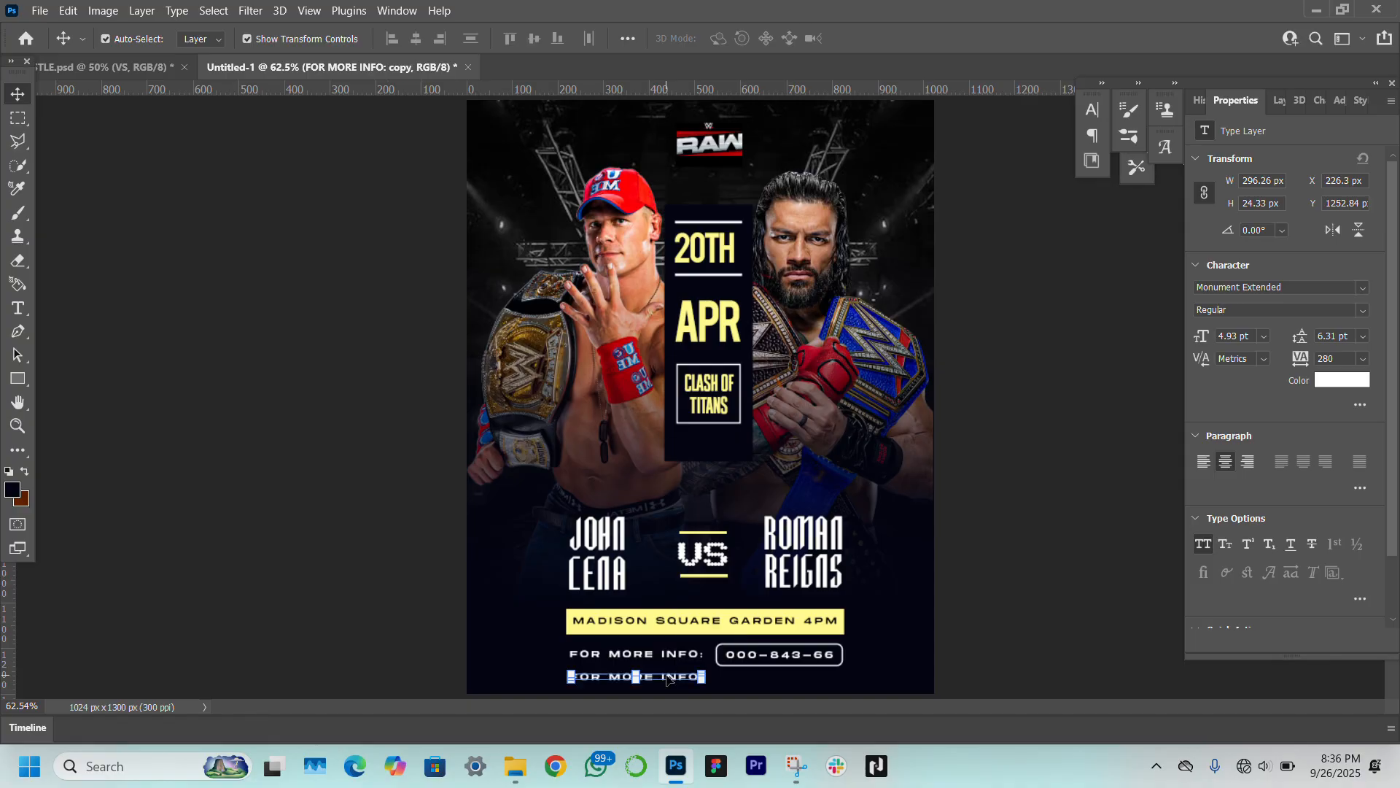
pyautogui.doubleClick(666, 674)
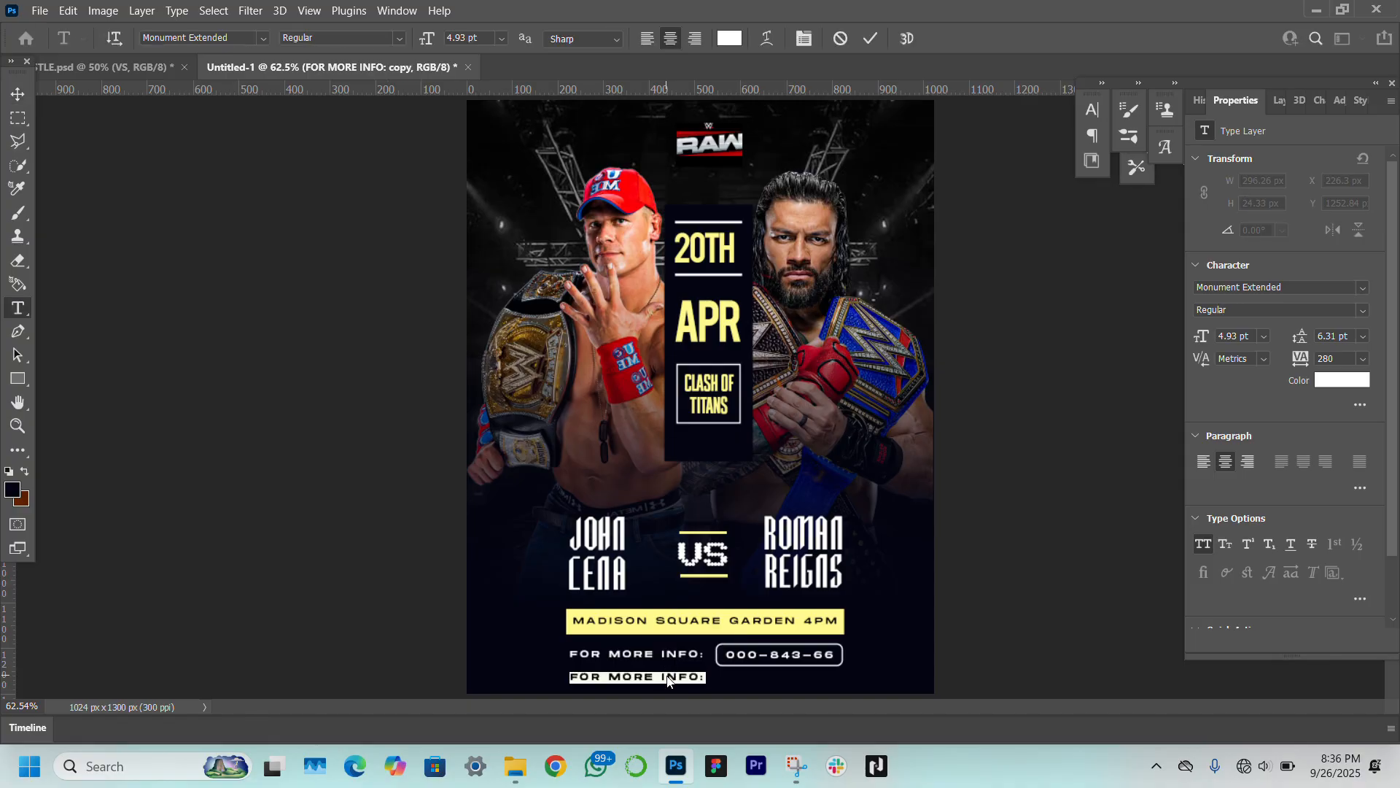
pyautogui.press('super+v')
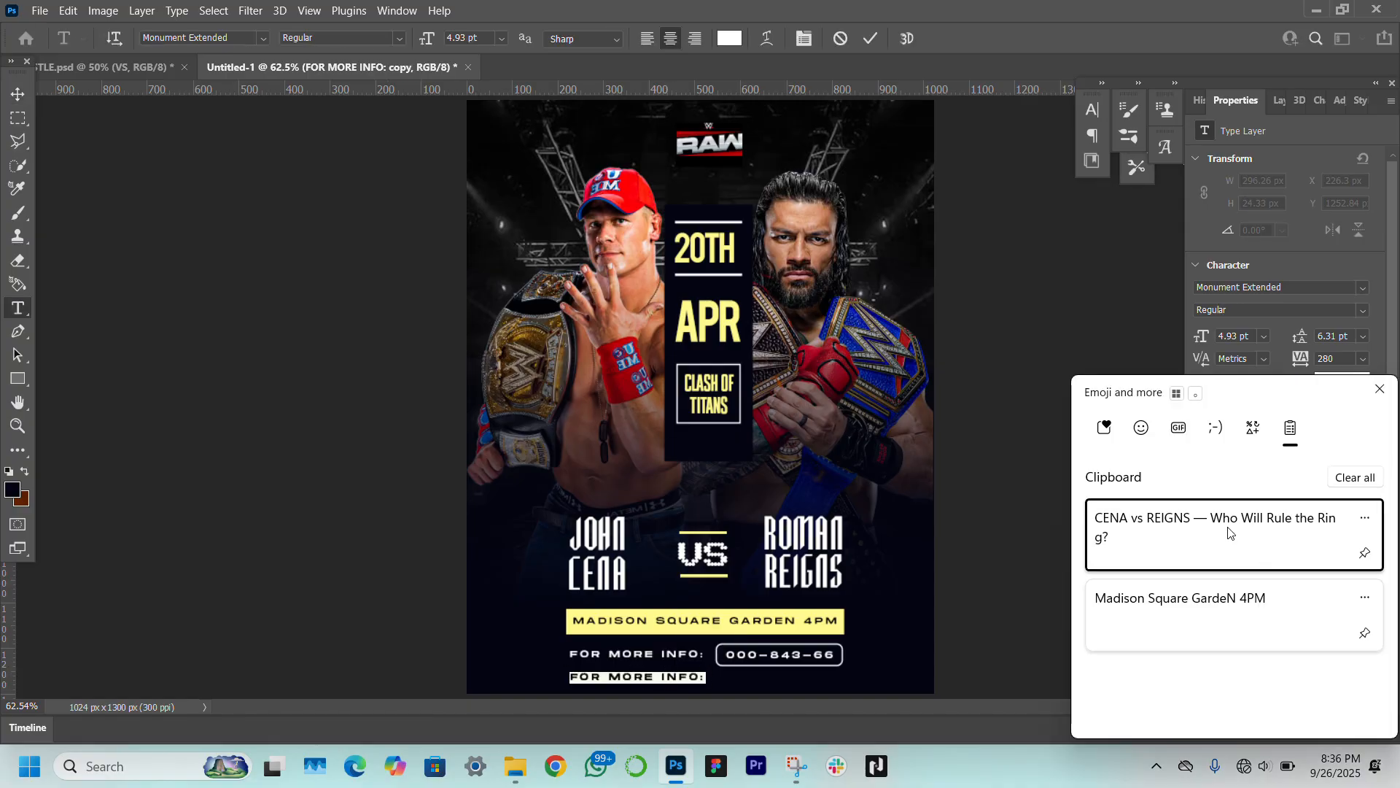
pyautogui.click(1229, 531)
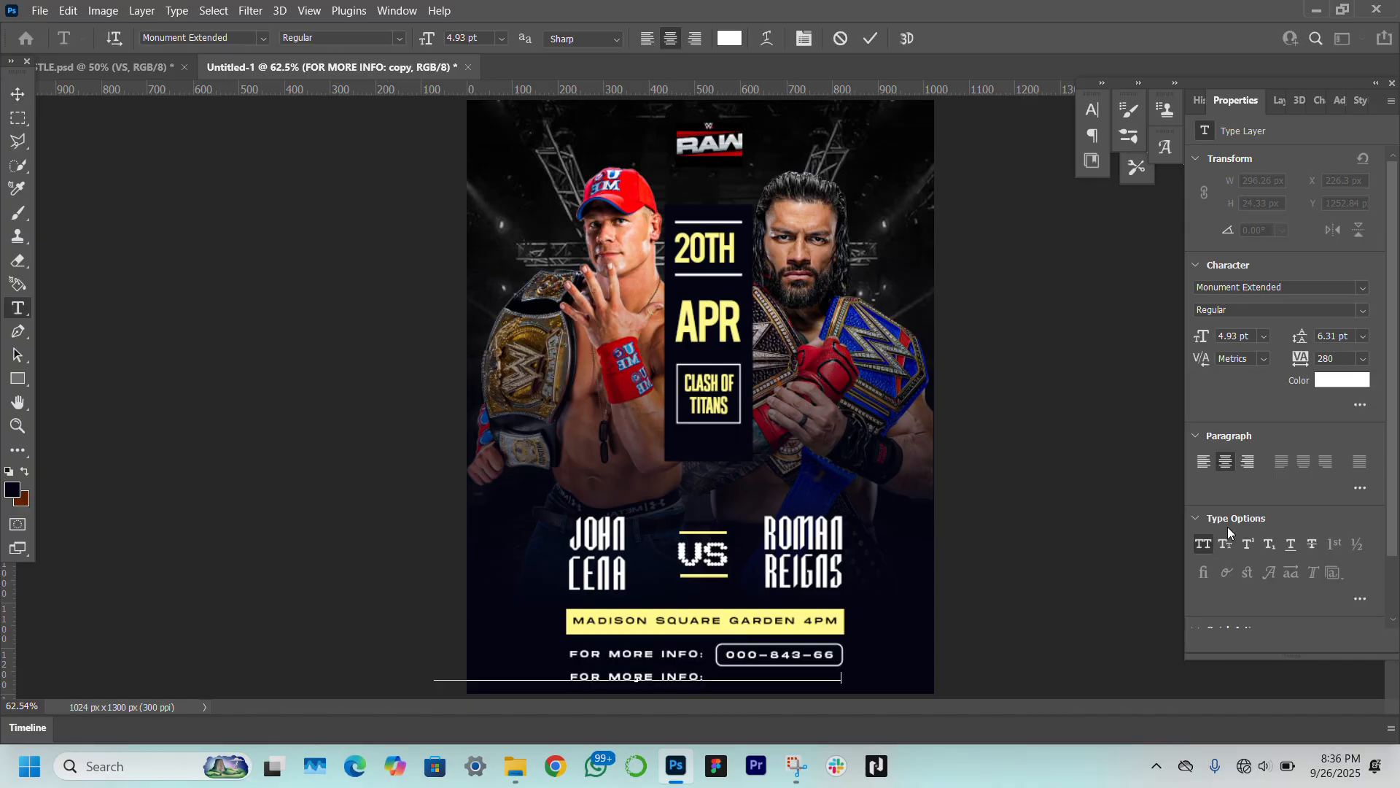
# Scale the tagline to 65.92% and align it with the width of the yellow bar above.
pyautogui.click(14, 84)
pyautogui.moveTo(434, 683); pyautogui.dragTo(572, 667)
pyautogui.press('Return')
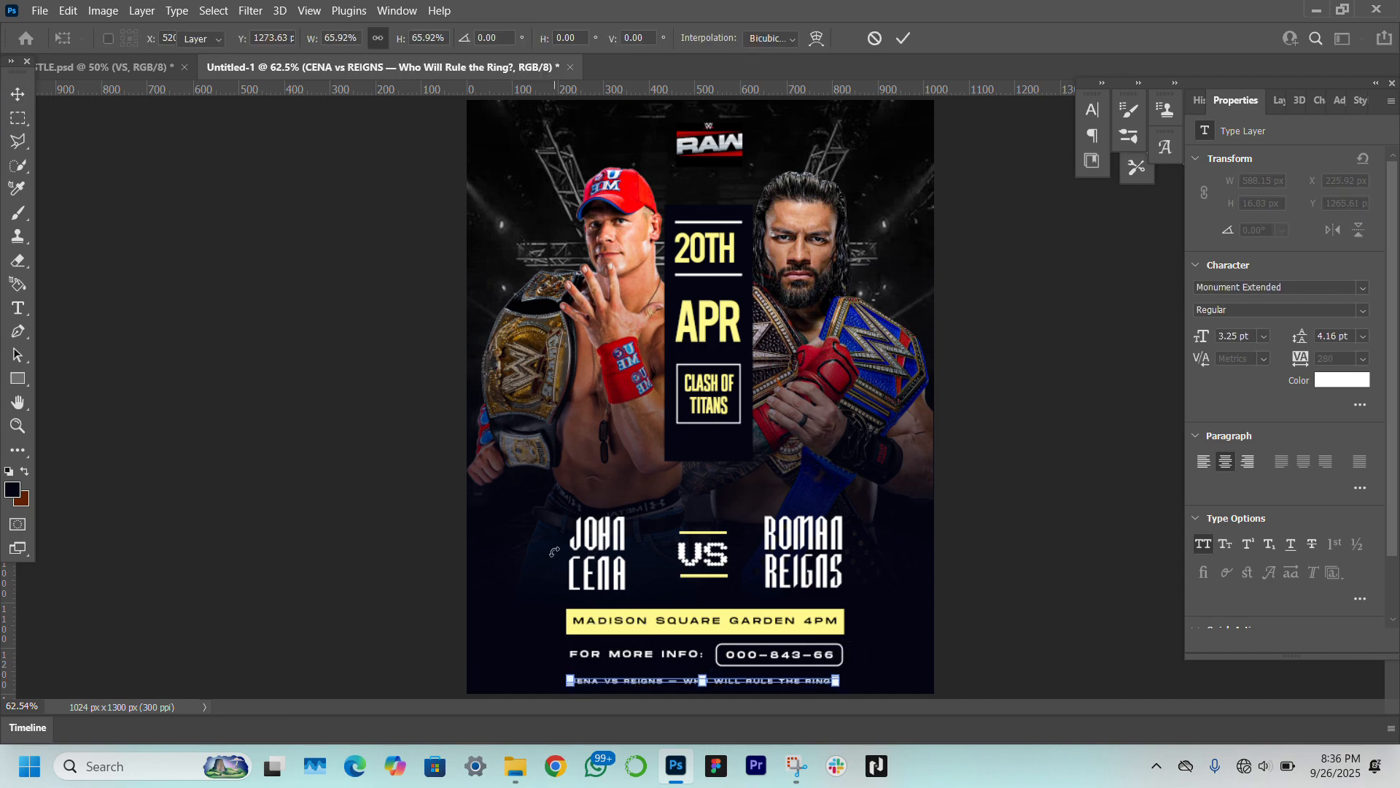
# Select all wrestler name, VS, venue and footer layers, from Rectangle 7 down to JOHN CENA, and move them up together.
pyautogui.click(569, 558)
pyautogui.click(1281, 100)
pyautogui.click(1321, 317)
pyautogui.keyDown('shift'); pyautogui.click(1316, 252); pyautogui.keyUp('shift')
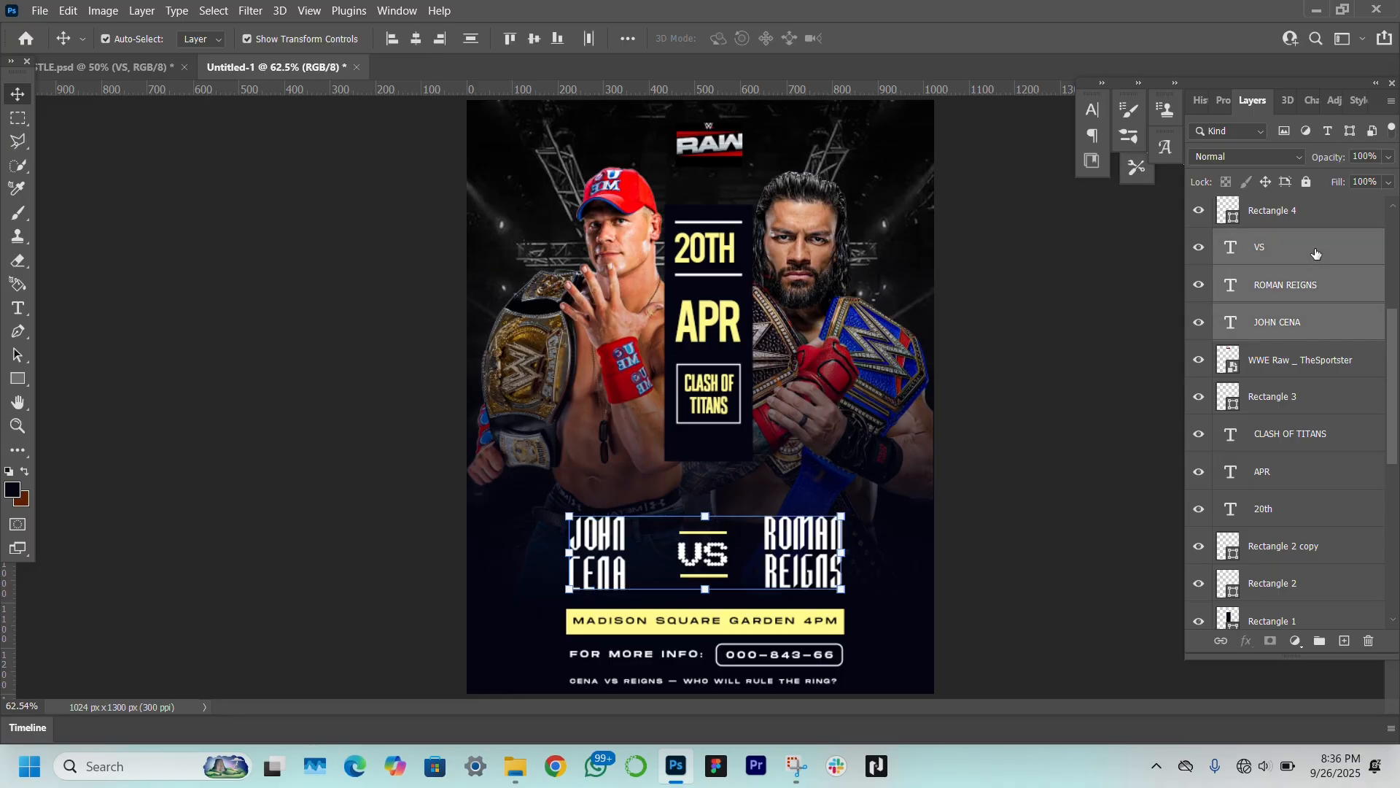
pyautogui.scroll(-1, 1331, 505)
pyautogui.click(1304, 506)
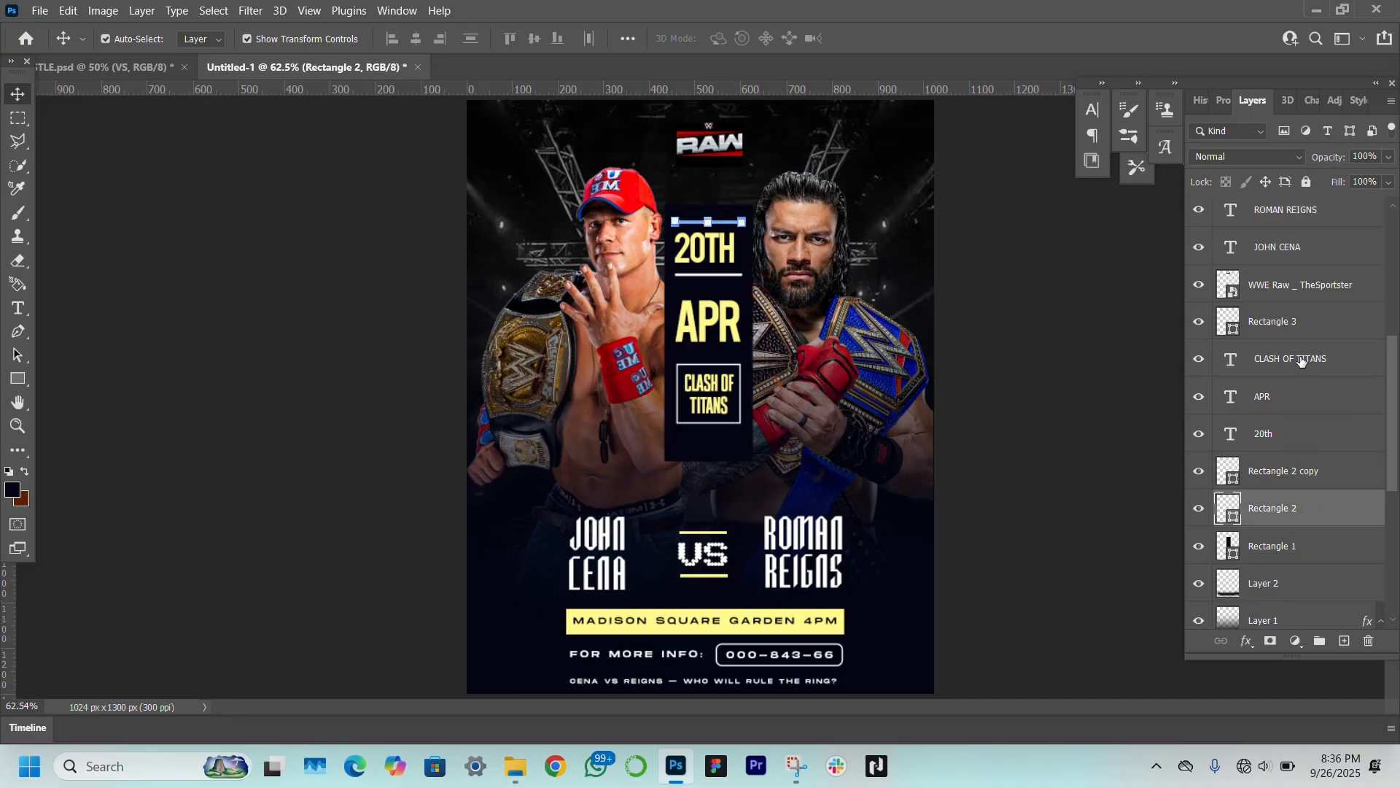
pyautogui.scroll(1, 1303, 361)
pyautogui.click(1310, 401)
pyautogui.scroll(3, 1311, 401)
pyautogui.scroll(1, 1310, 402)
pyautogui.keyDown('shift'); pyautogui.click(1312, 219); pyautogui.keyUp('shift')
pyautogui.scroll(-3, 1336, 376)
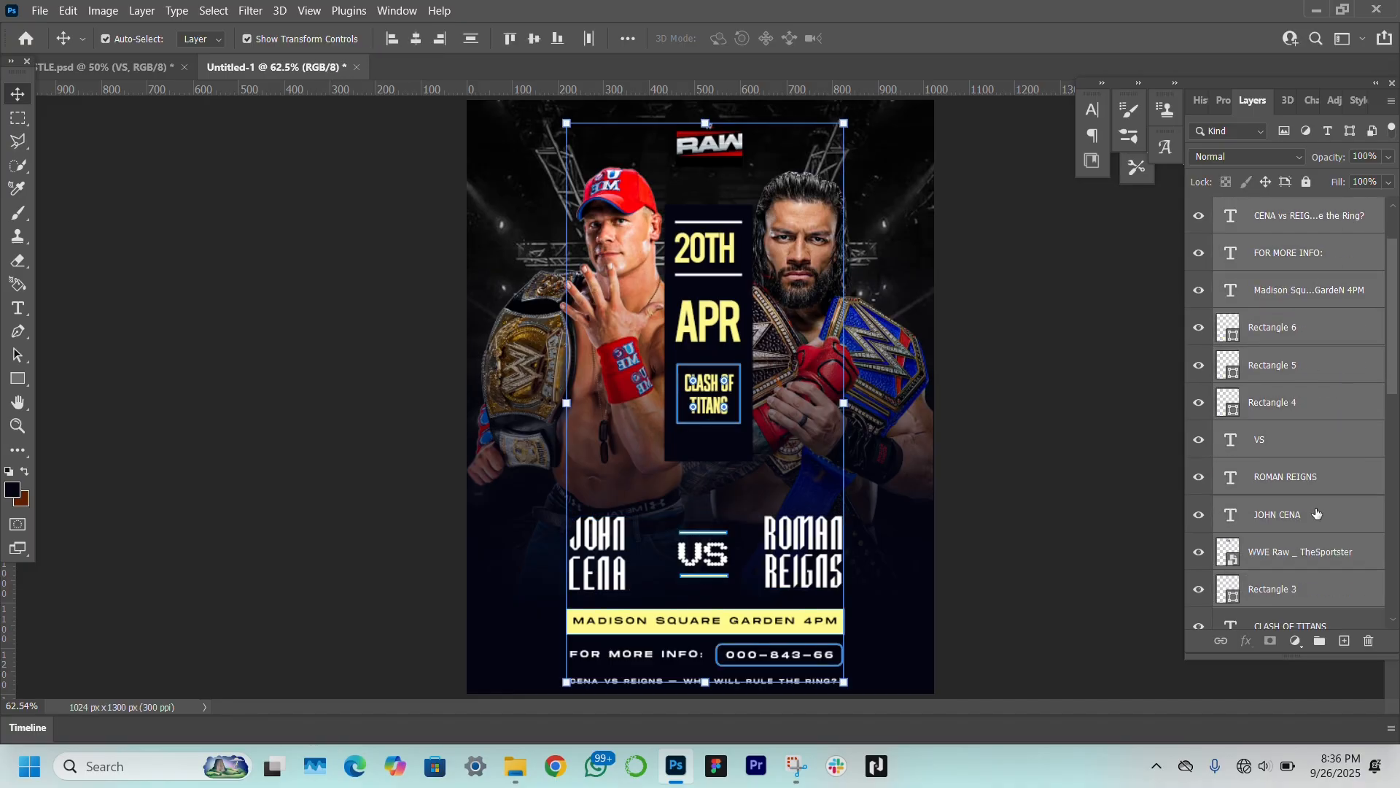
pyautogui.keyDown('ctrl'); pyautogui.click(1324, 476); pyautogui.keyUp('ctrl')
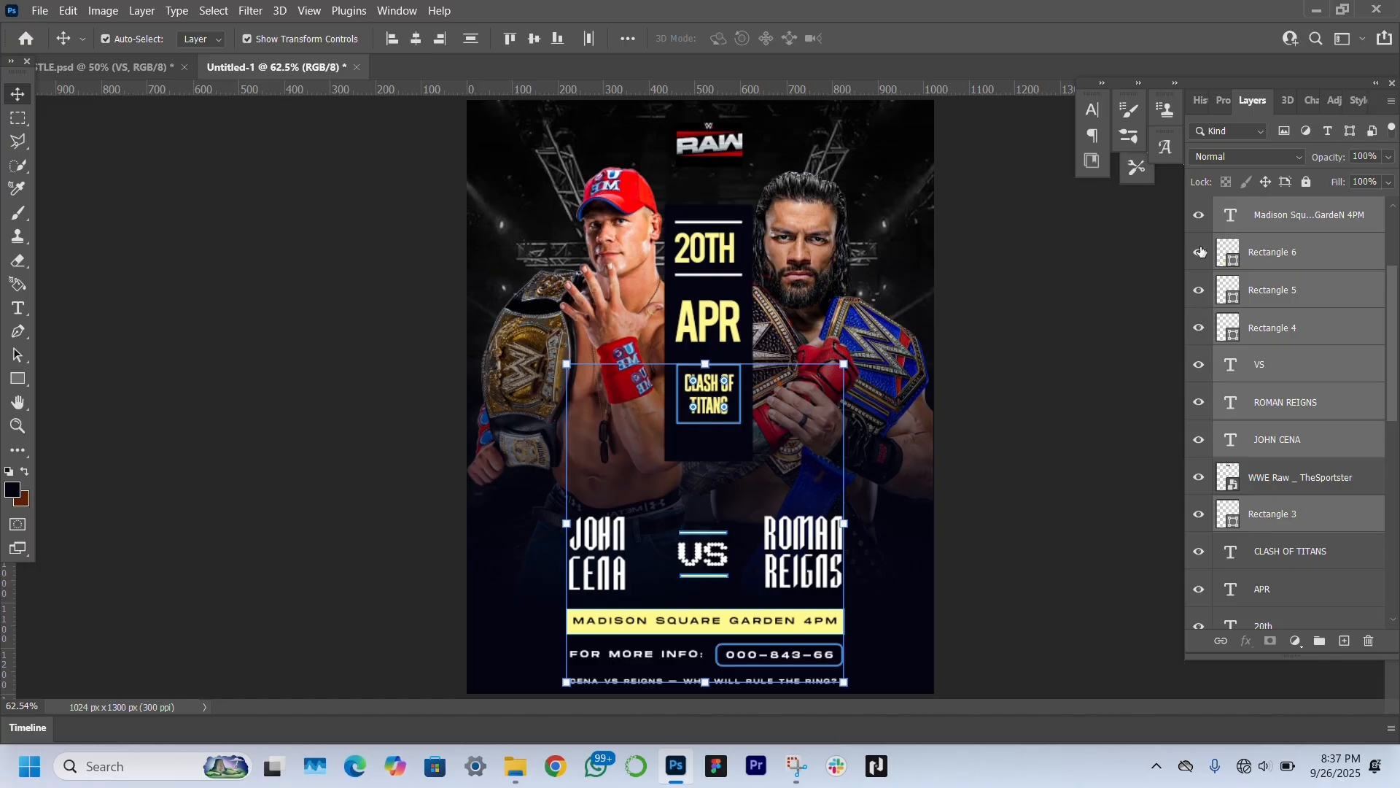
pyautogui.scroll(1, 1203, 452)
pyautogui.keyDown('ctrl'); pyautogui.click(1273, 594); pyautogui.keyUp('ctrl')
pyautogui.press('Up')
pyautogui.press('Up')
pyautogui.press('Up')
pyautogui.press('Up')
pyautogui.press('Up')
pyautogui.press('Up')
pyautogui.press('Up')
pyautogui.press('Up')
pyautogui.press('Up')
pyautogui.press('Up')
pyautogui.press('Up')
pyautogui.press('Up')
pyautogui.press('Up')
pyautogui.press('Up')
pyautogui.press('Up')
pyautogui.press('Up')
pyautogui.press('Up')
pyautogui.press('Up')
pyautogui.press('Up')
pyautogui.press('Up')
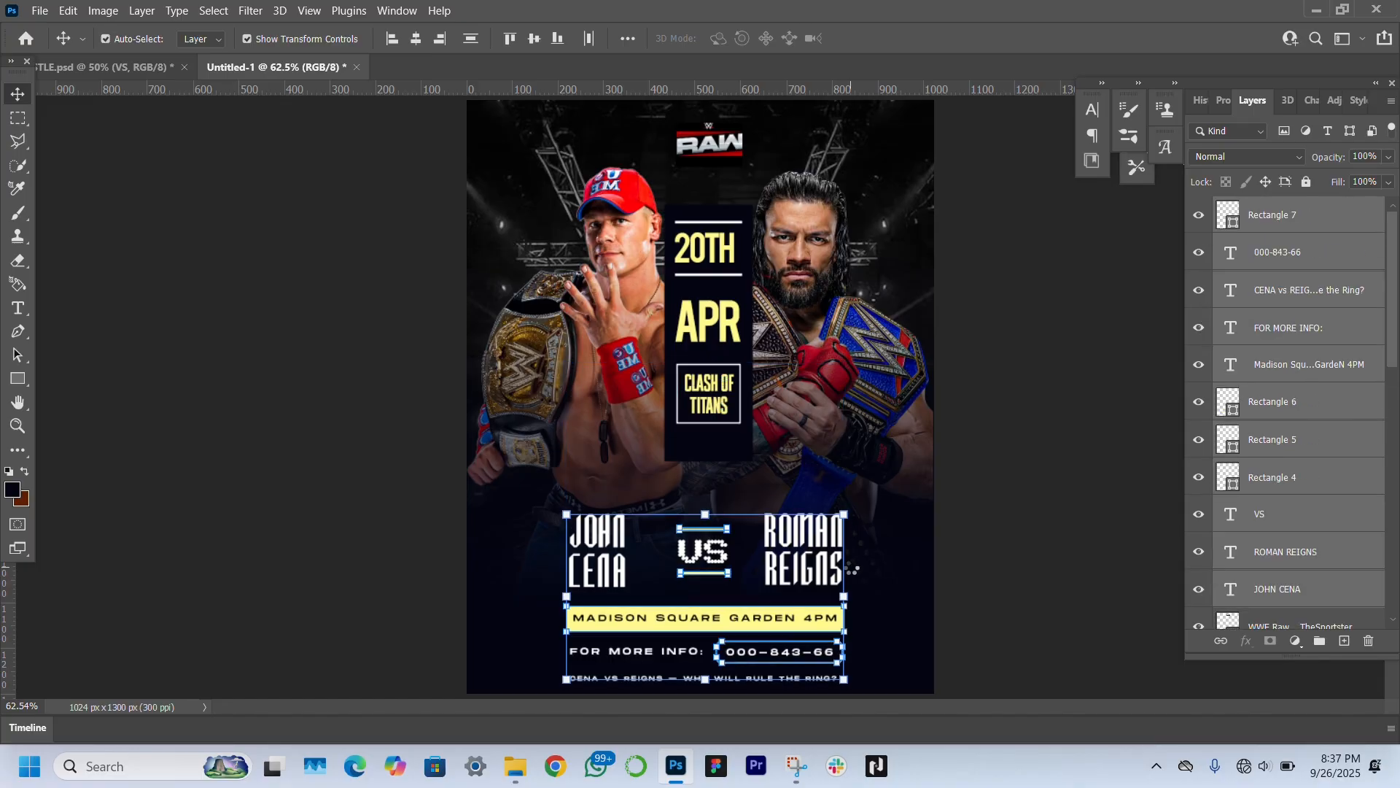
pyautogui.click(946, 500)
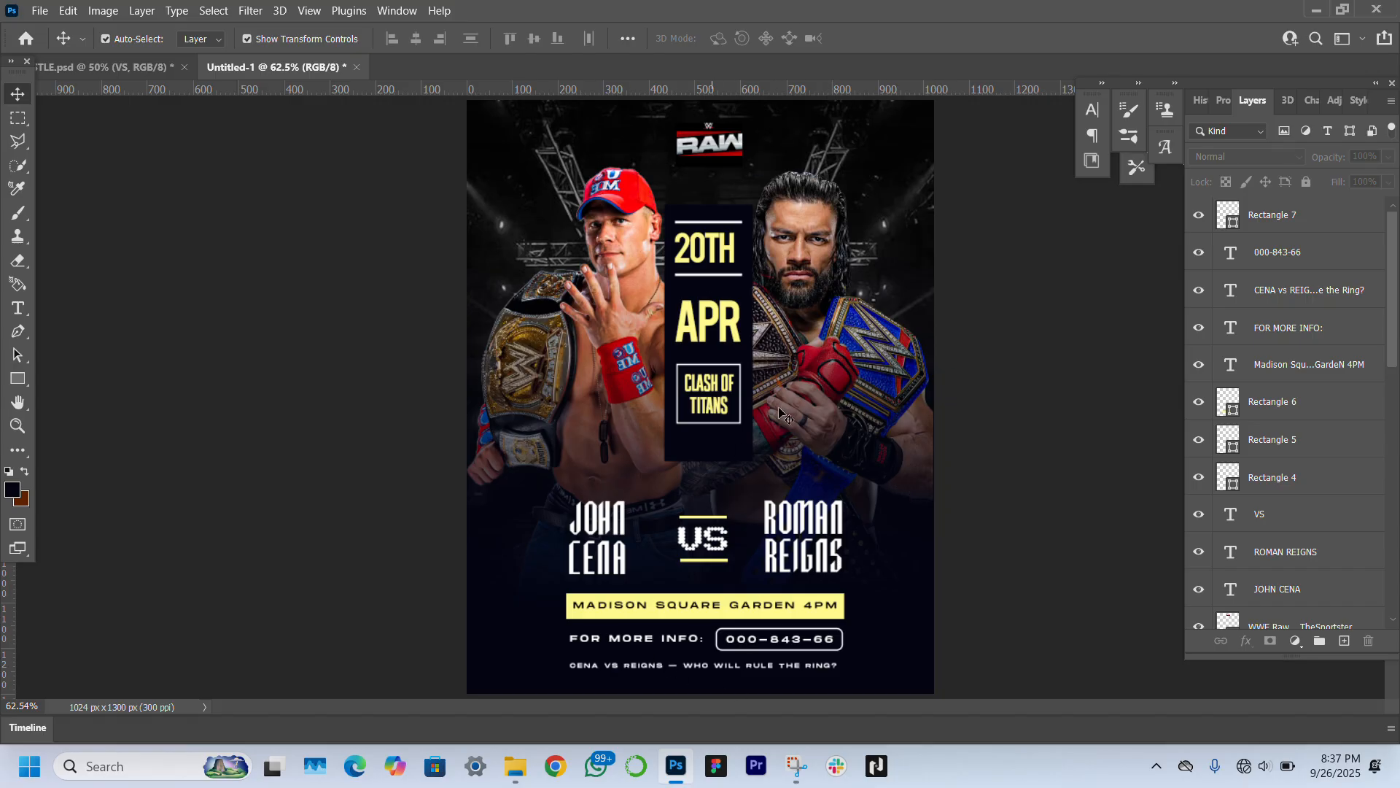
# Add a new layer above Rectangle 7 and set the Brush foreground to a more saturated version of the APR text's yellow.
pyautogui.click(1347, 214)
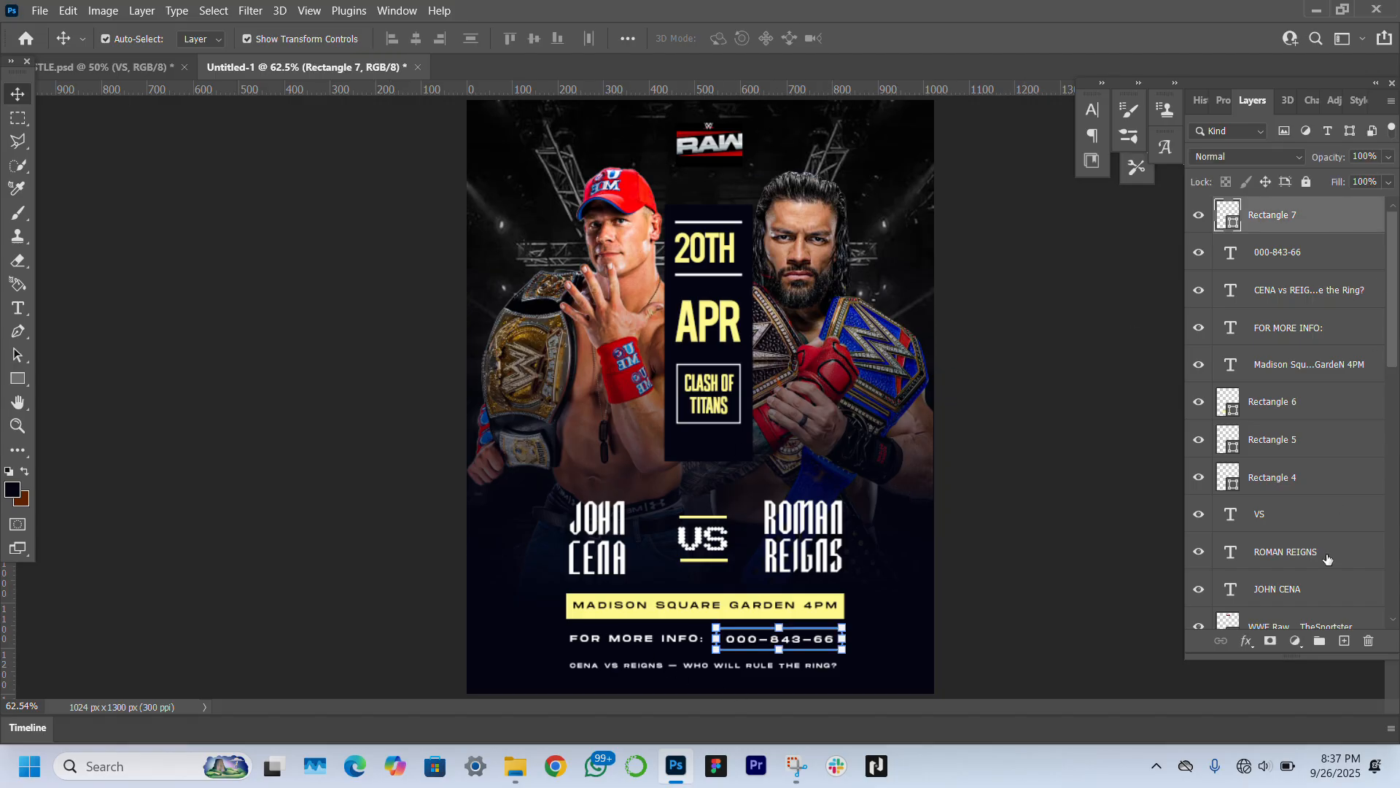
pyautogui.click(1344, 647)
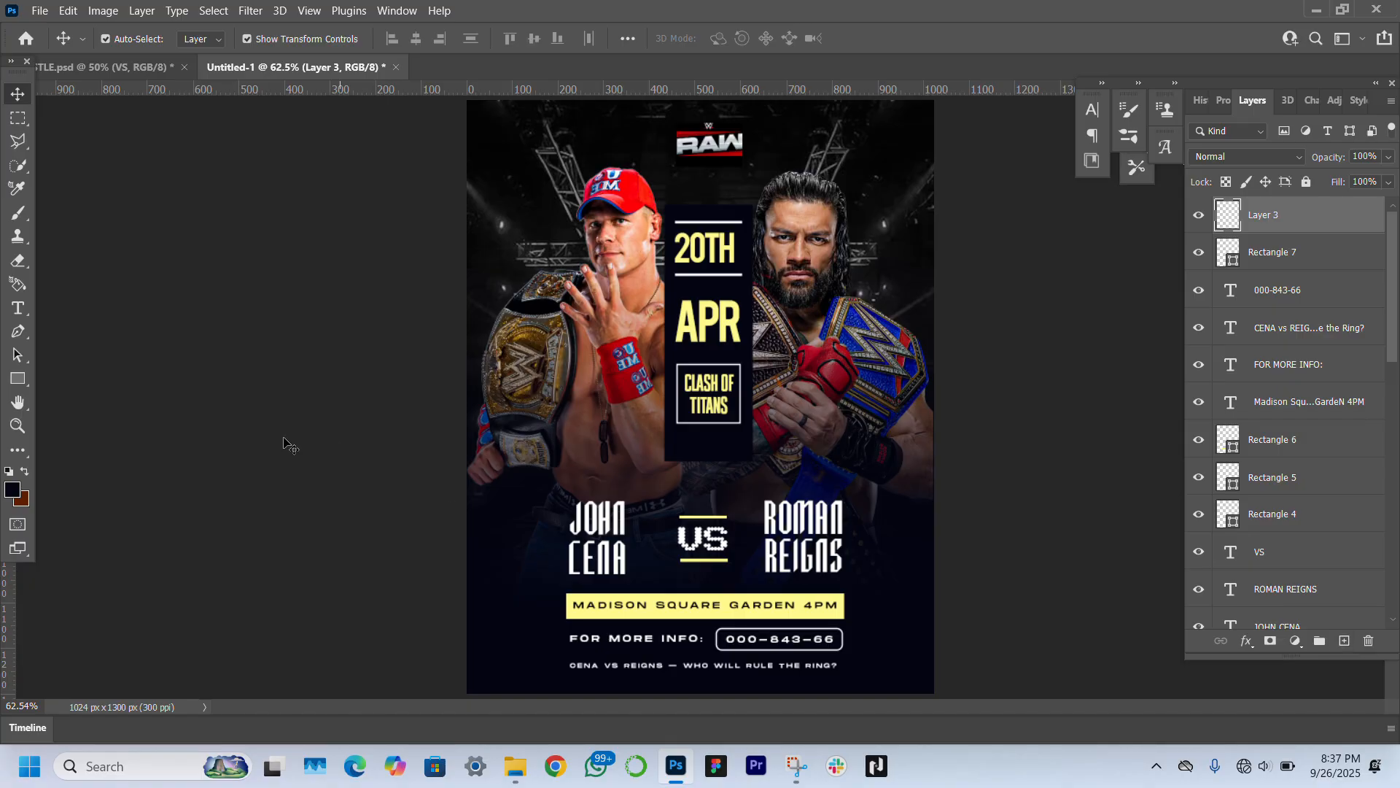
pyautogui.click(19, 213)
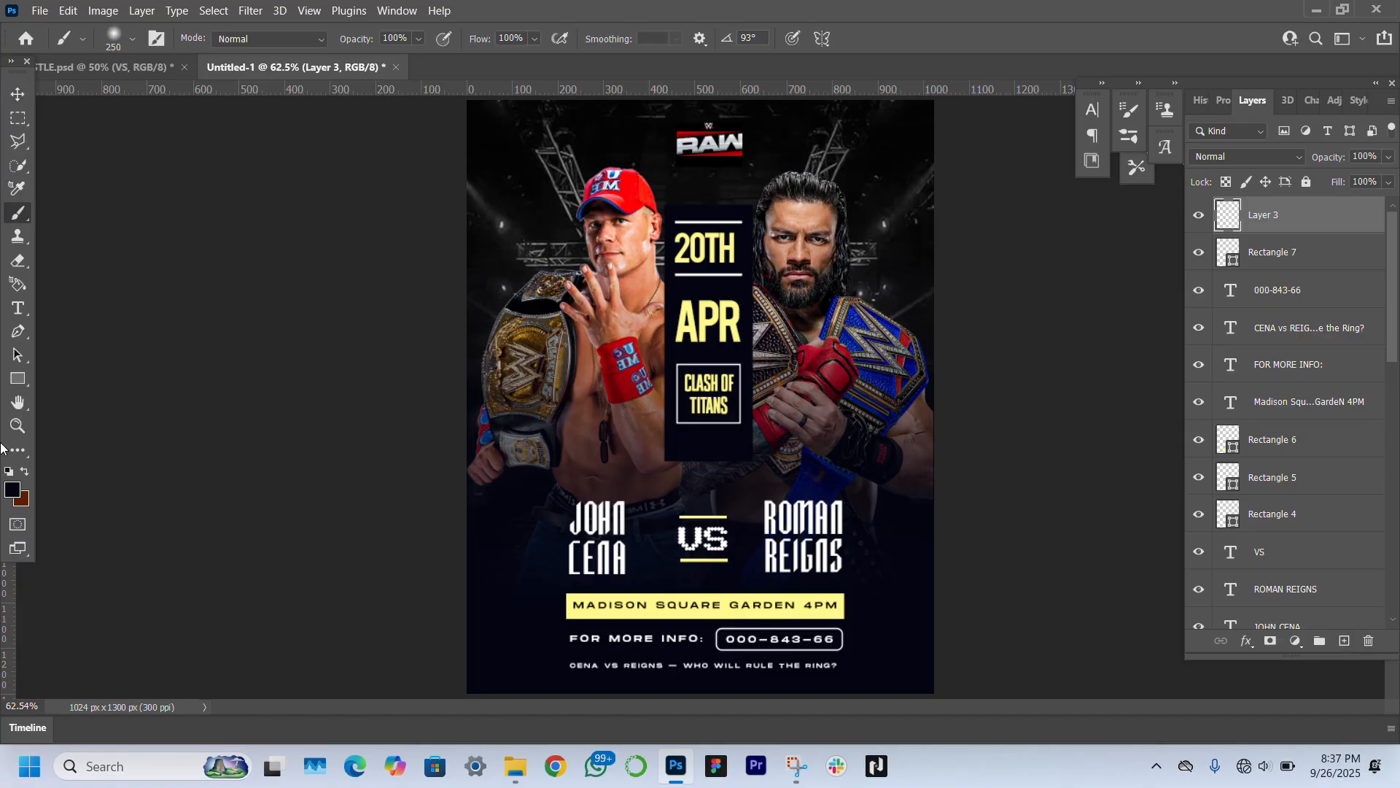
pyautogui.click(13, 491)
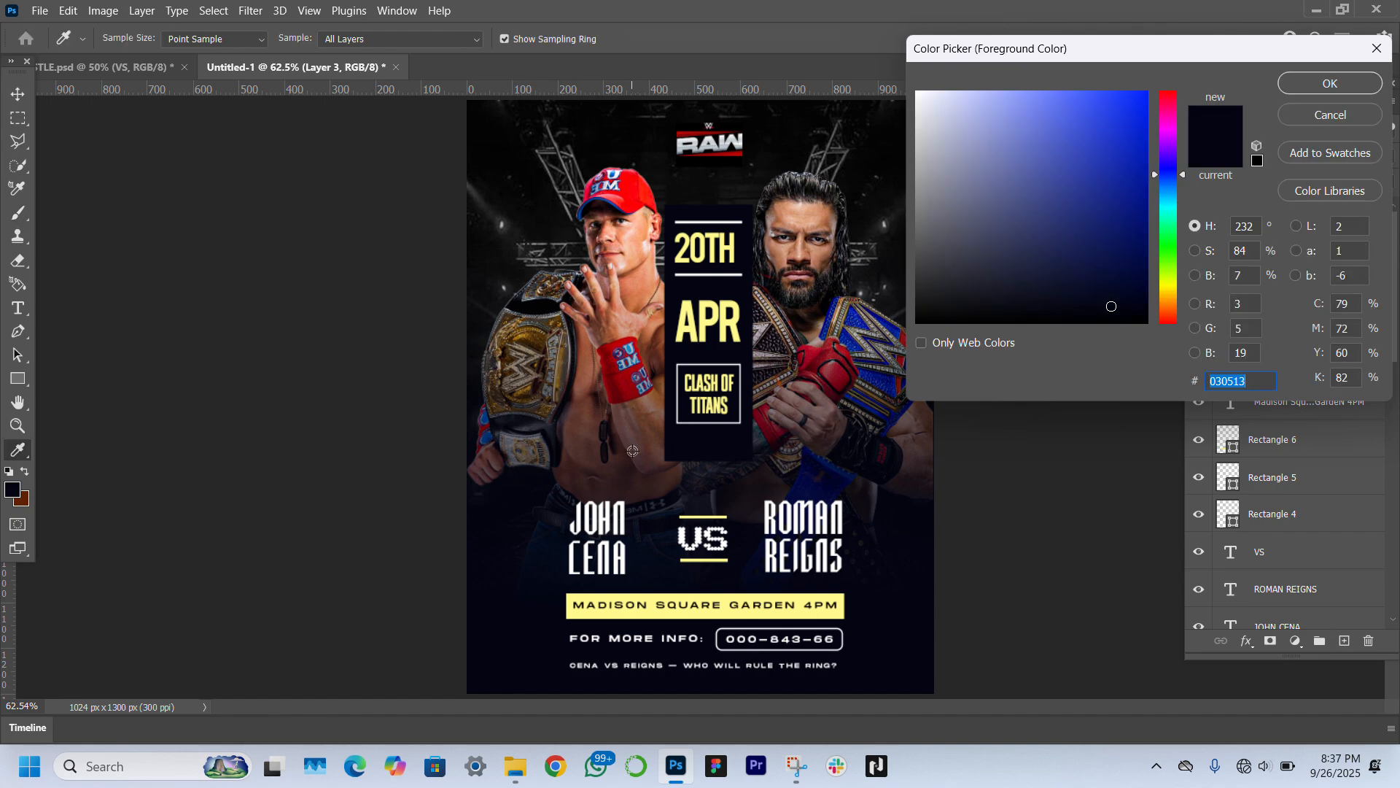
pyautogui.click(682, 332)
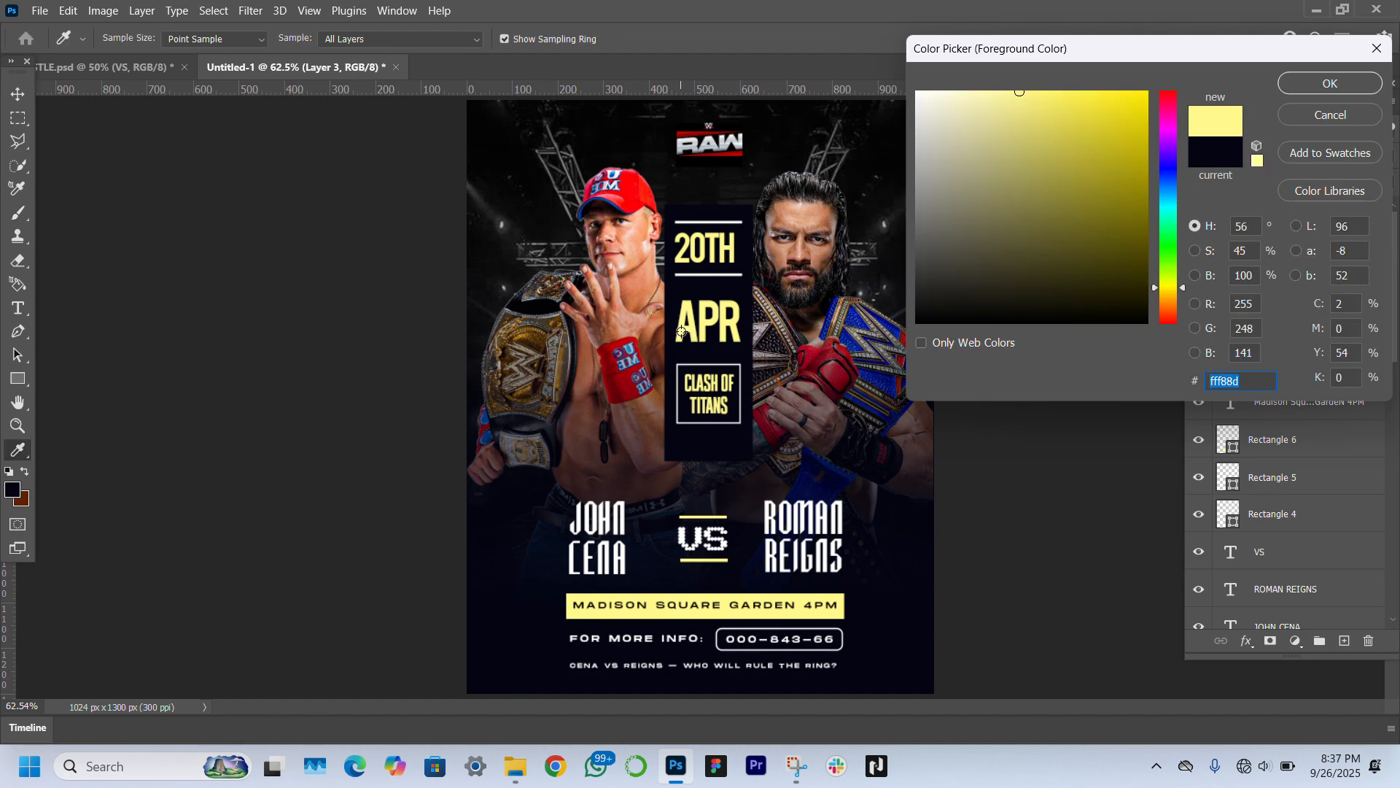
pyautogui.click(1085, 98)
pyautogui.press('Return')
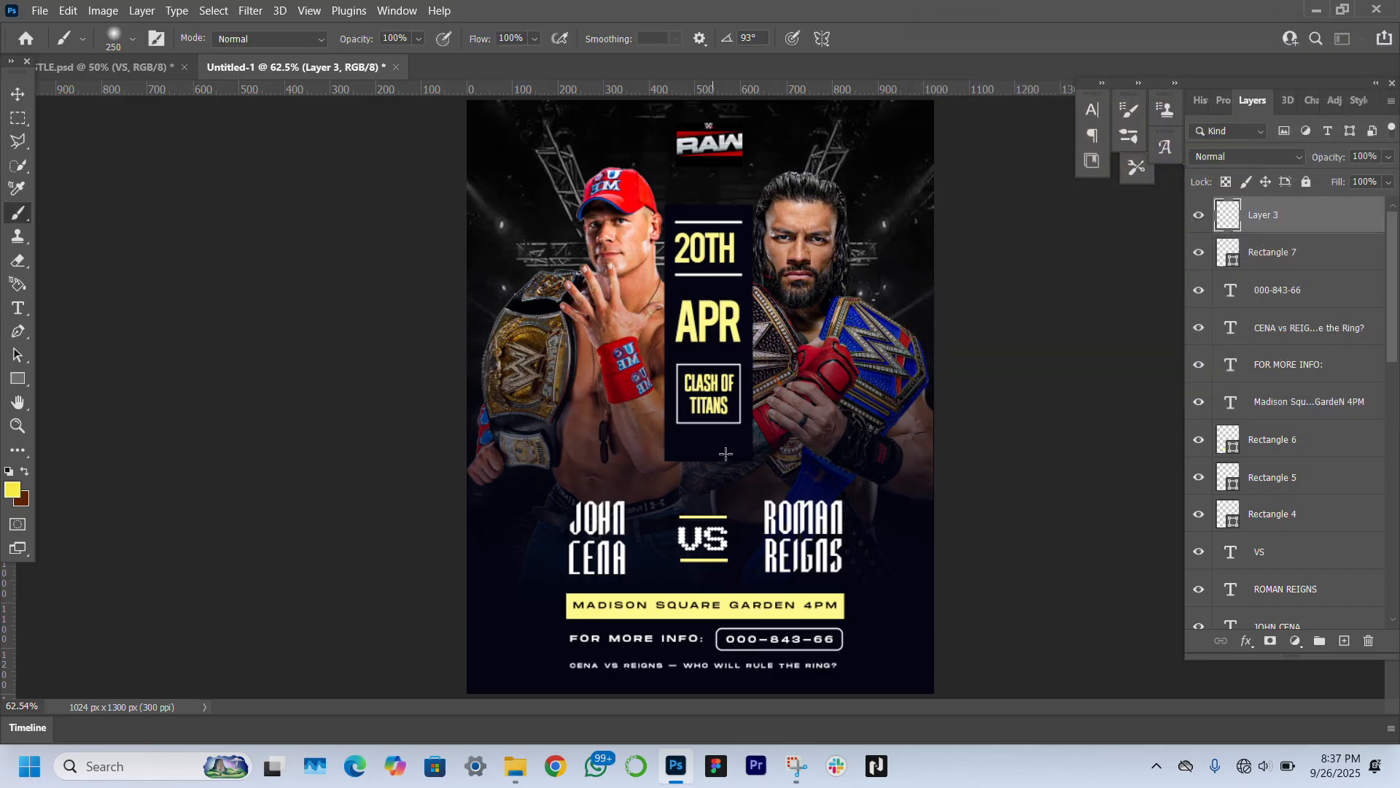
# Try a soft 250 px yellow brush dab below the CLASH OF TITANS box and undo it.
pyautogui.click(722, 452)
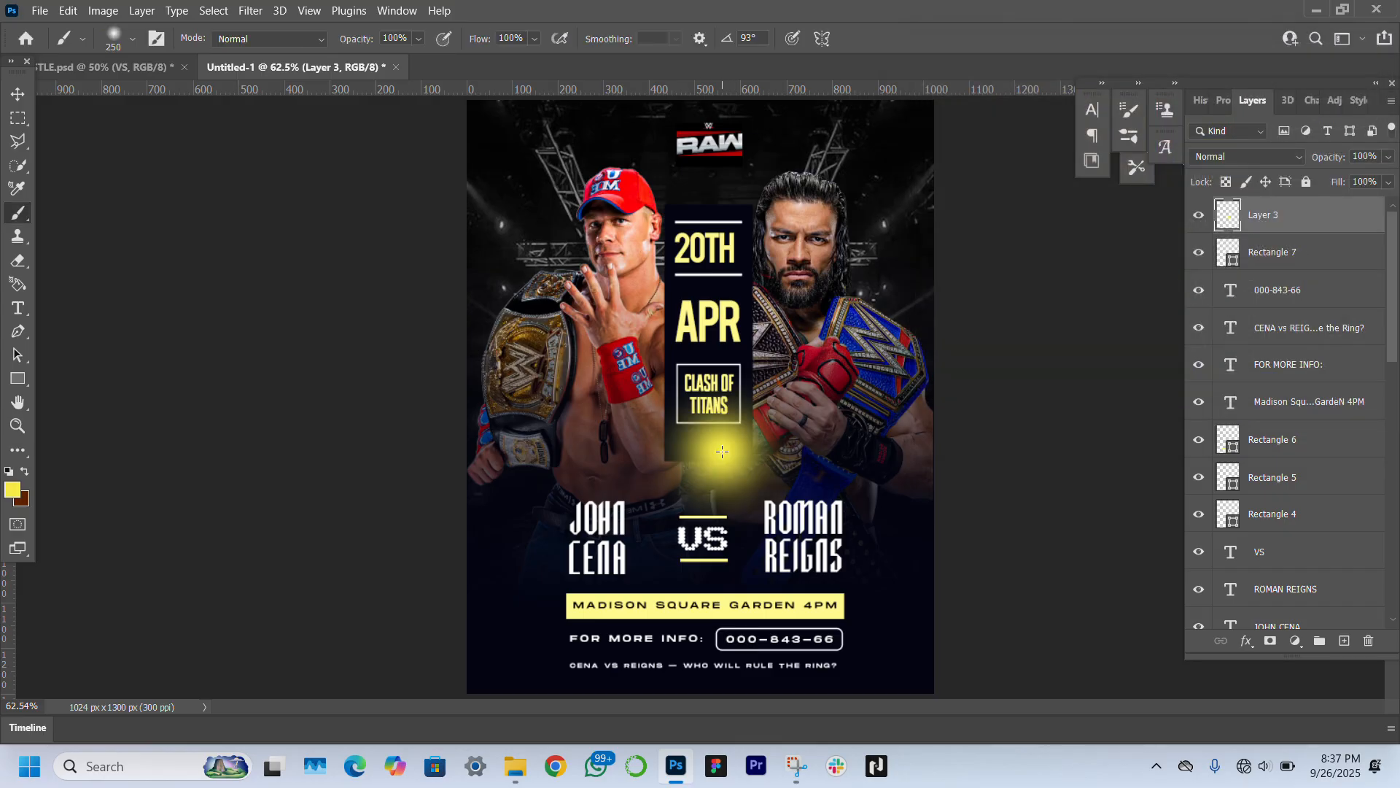
pyautogui.hotkey('ctrl', 'z')
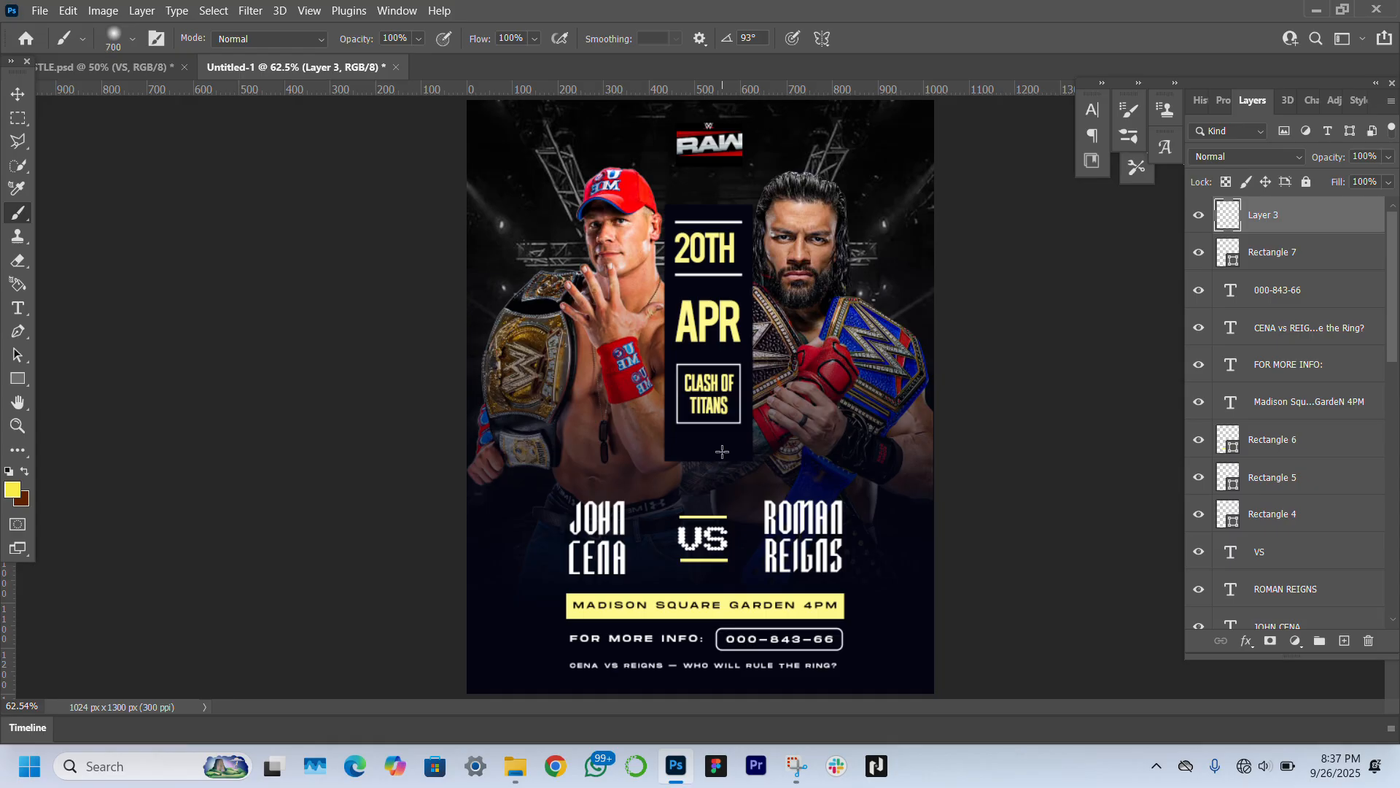
# Paint a soft glow over the date panel with a 700 px yellow dab and smaller dabs in the venue bar's pale yellow, #fff88d.
pyautogui.click(695, 360)
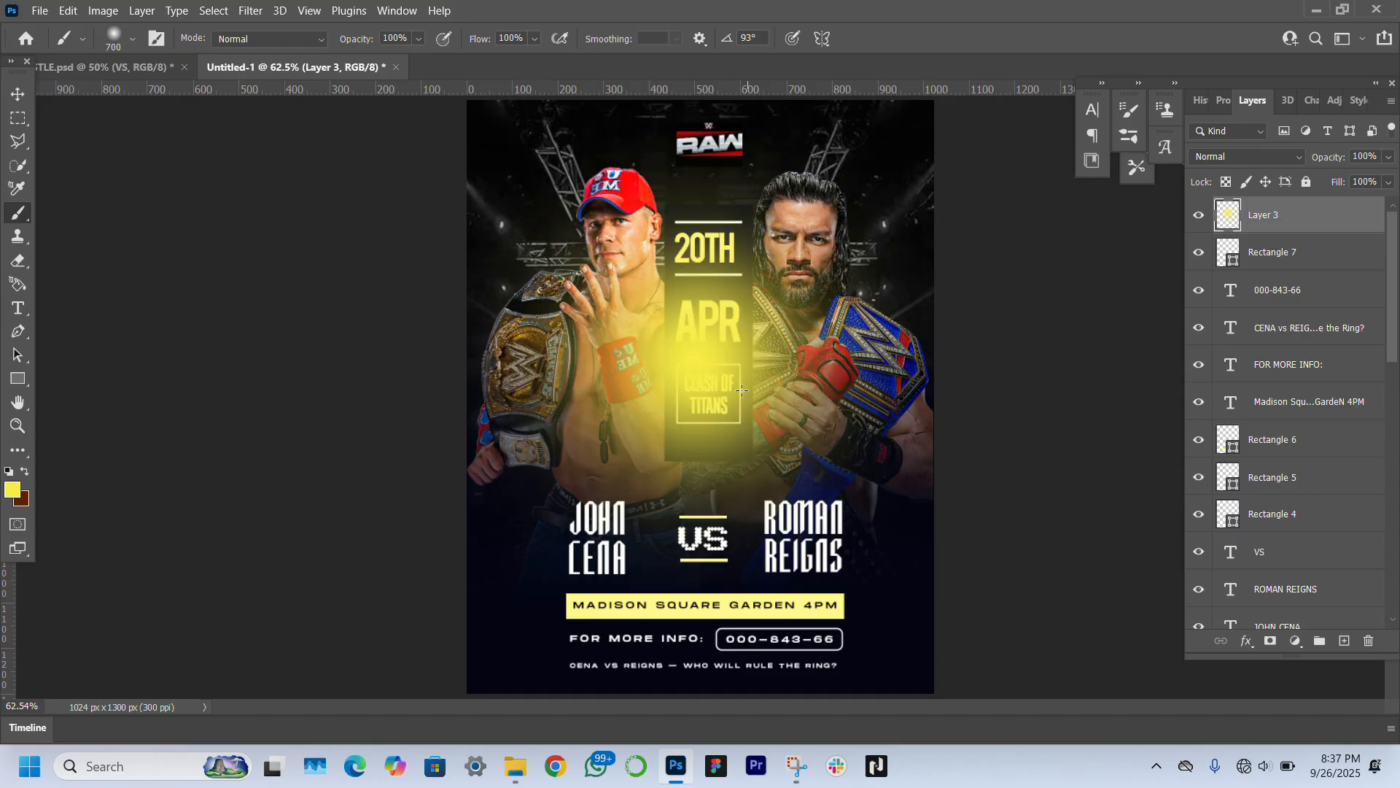
pyautogui.click(19, 493)
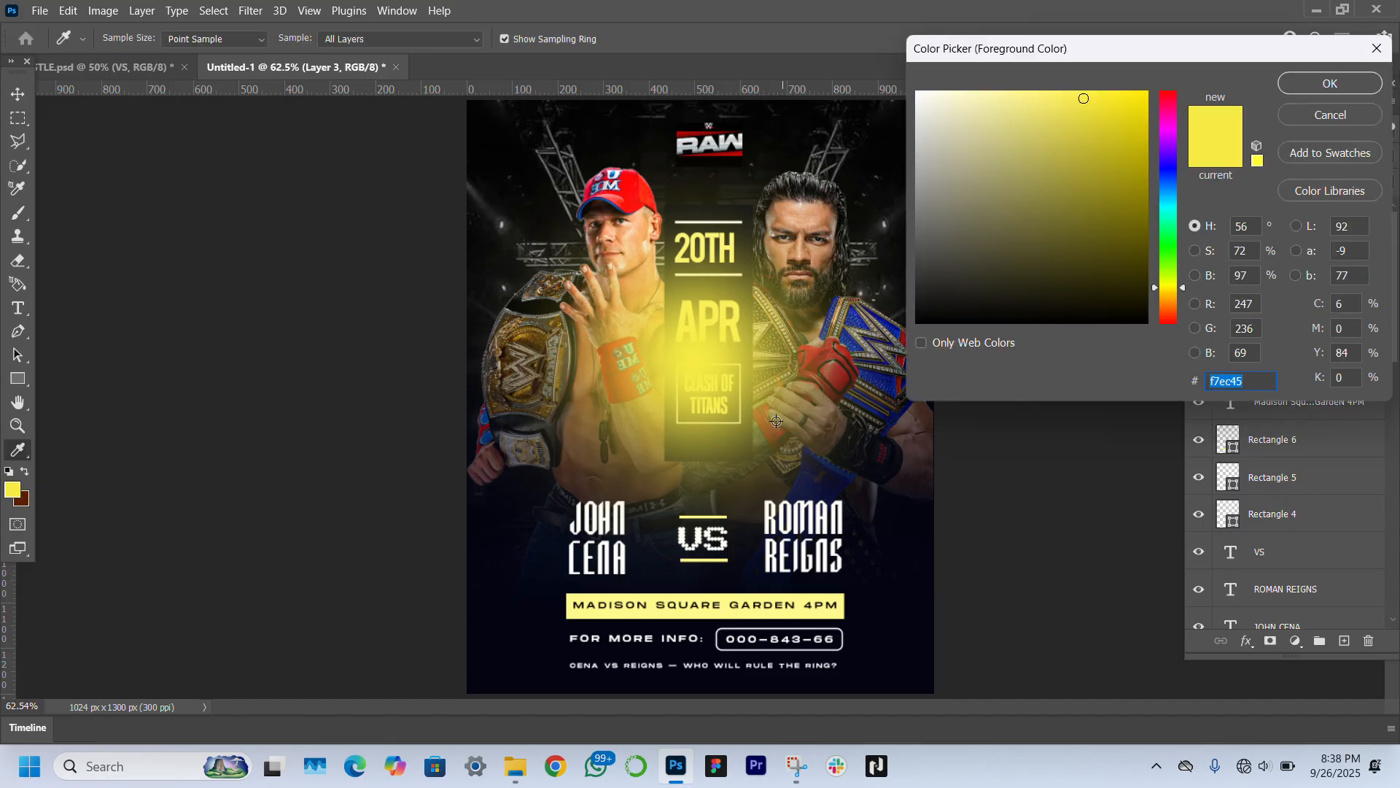
pyautogui.click(659, 617)
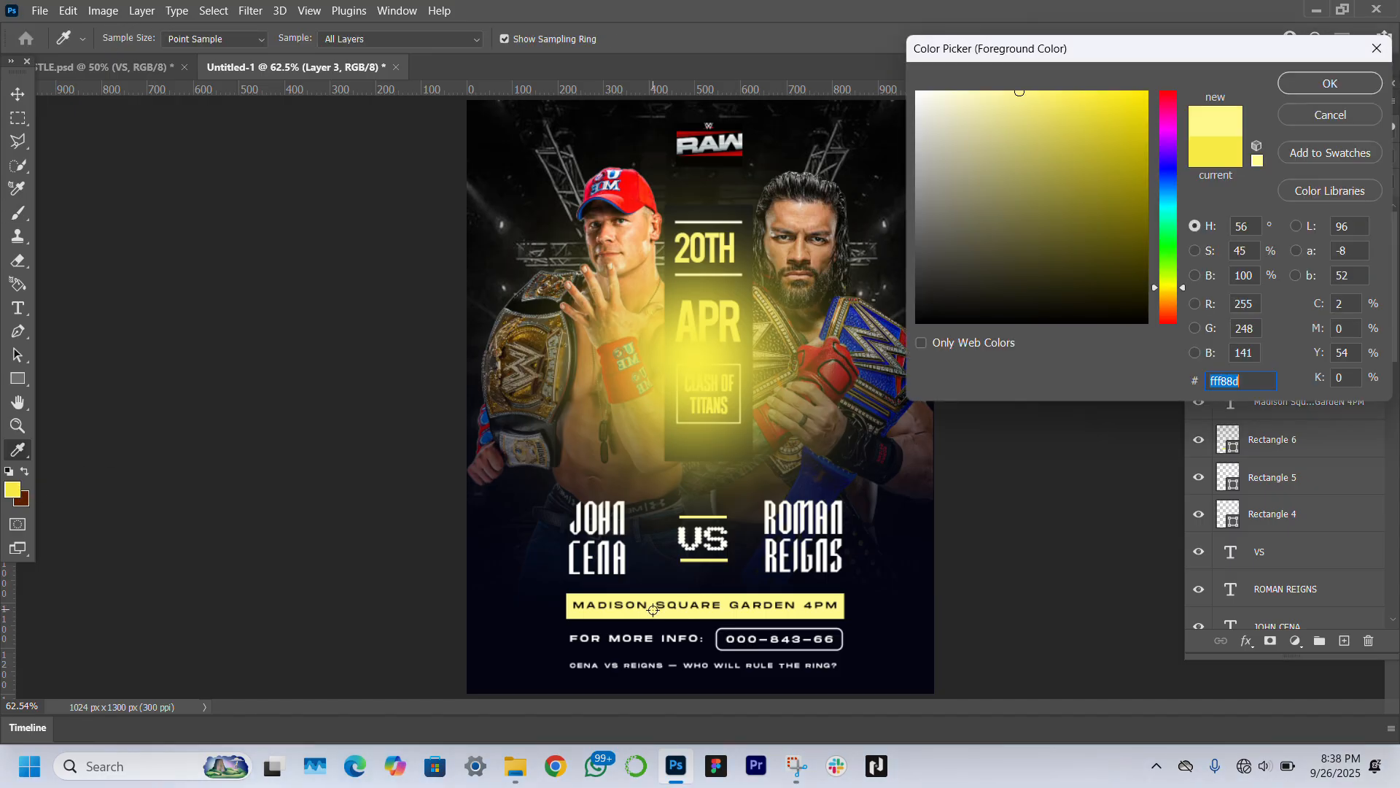
pyautogui.press('Return')
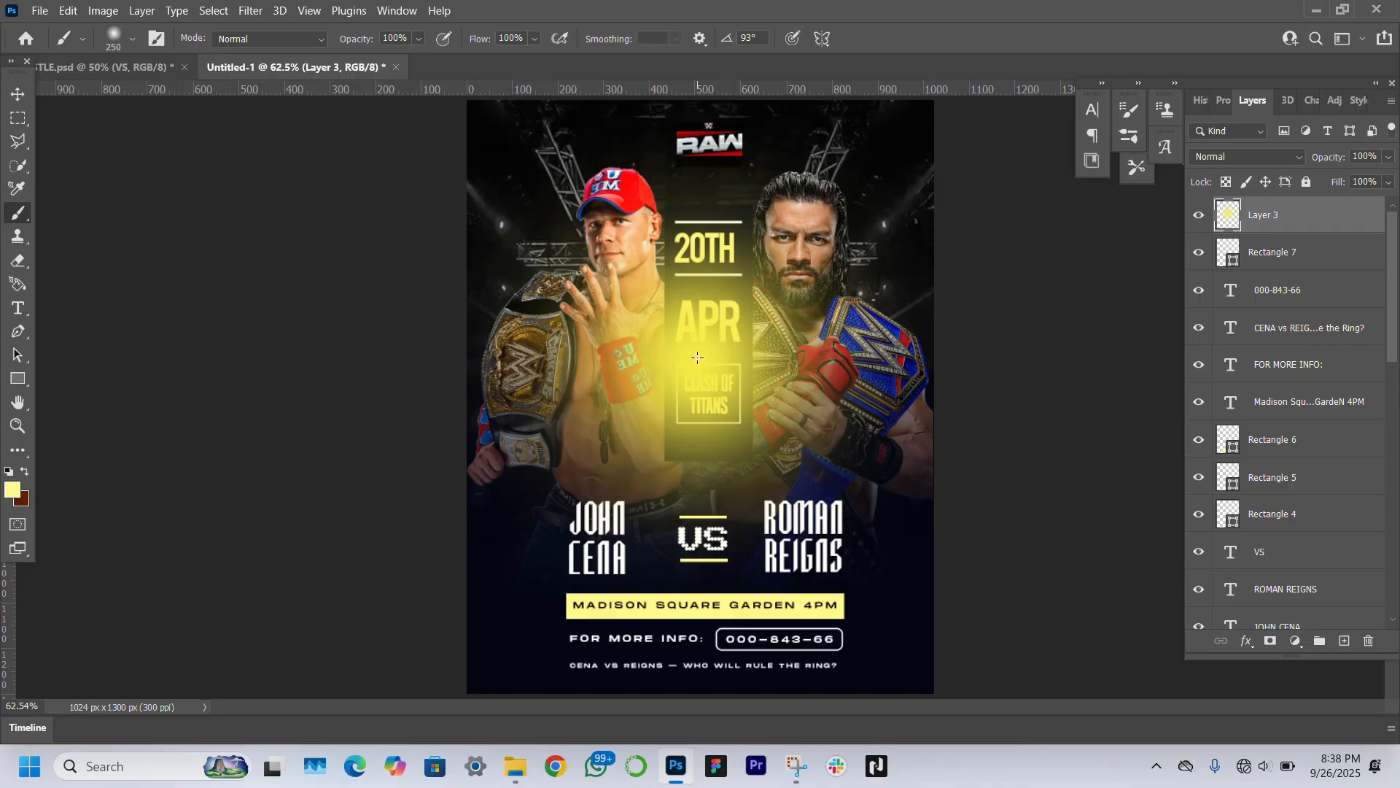
pyautogui.moveTo(699, 357); pyautogui.dragTo(702, 367)
pyautogui.click(702, 367)
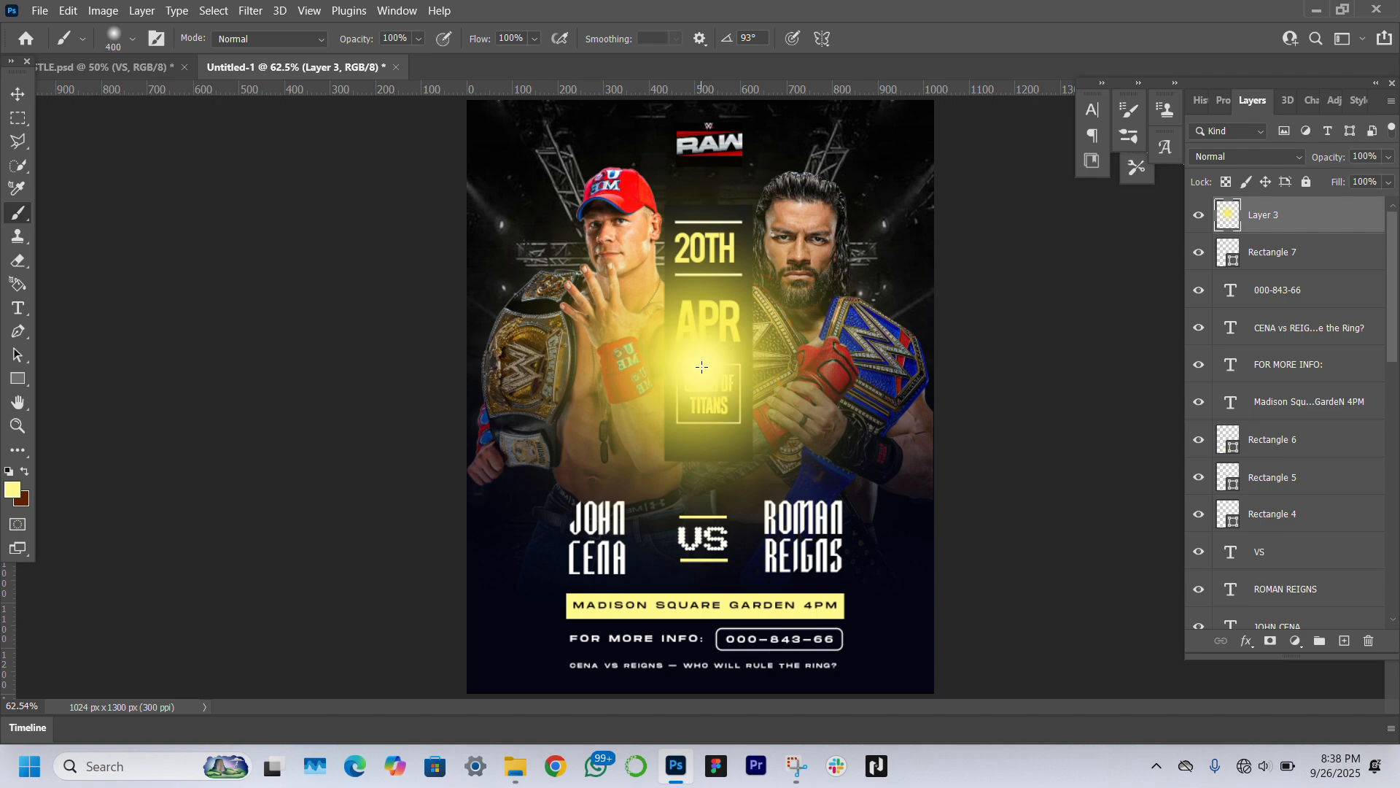
pyautogui.moveTo(702, 364); pyautogui.dragTo(707, 366)
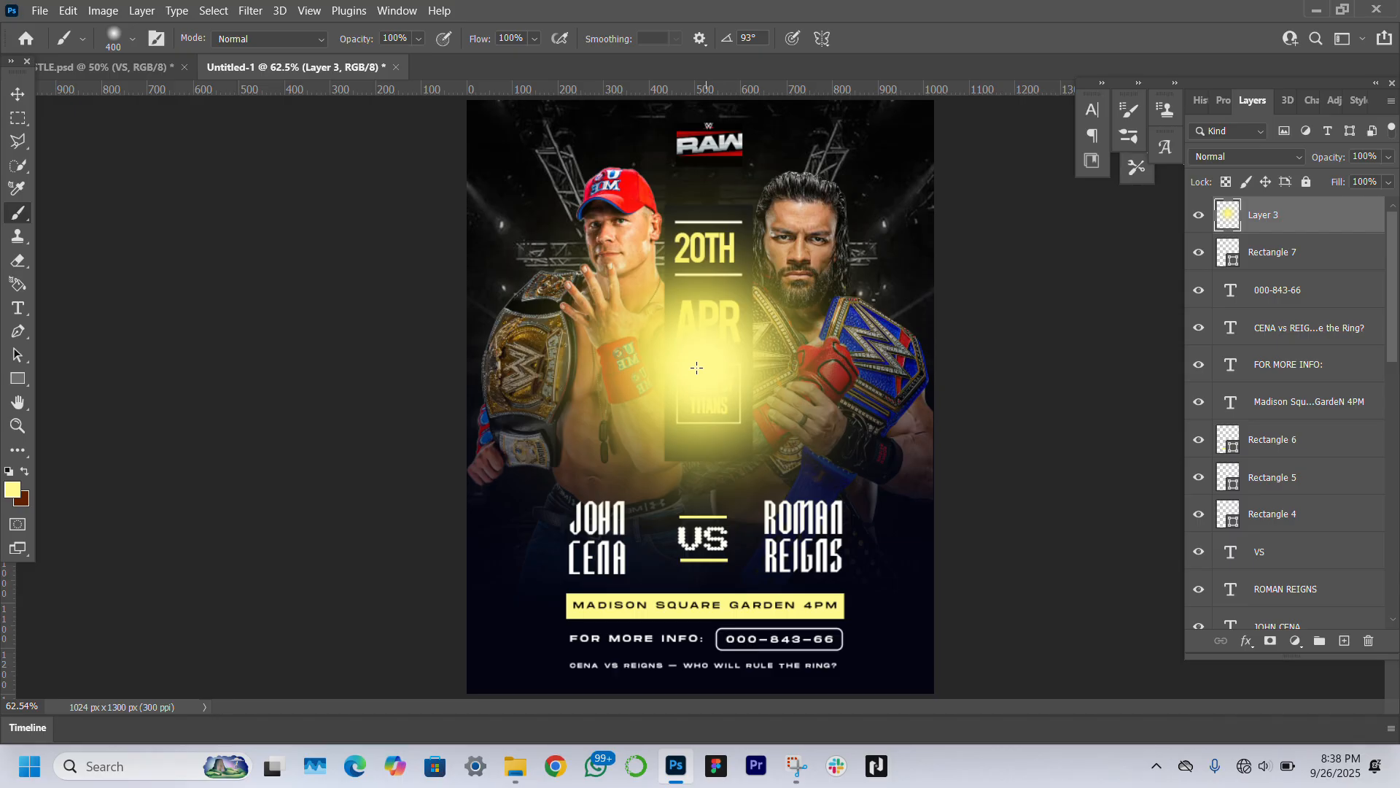
# Scale the glow to 75.83% at the poster's upper-left corner and set its blend mode to Screen.
pyautogui.click(18, 93)
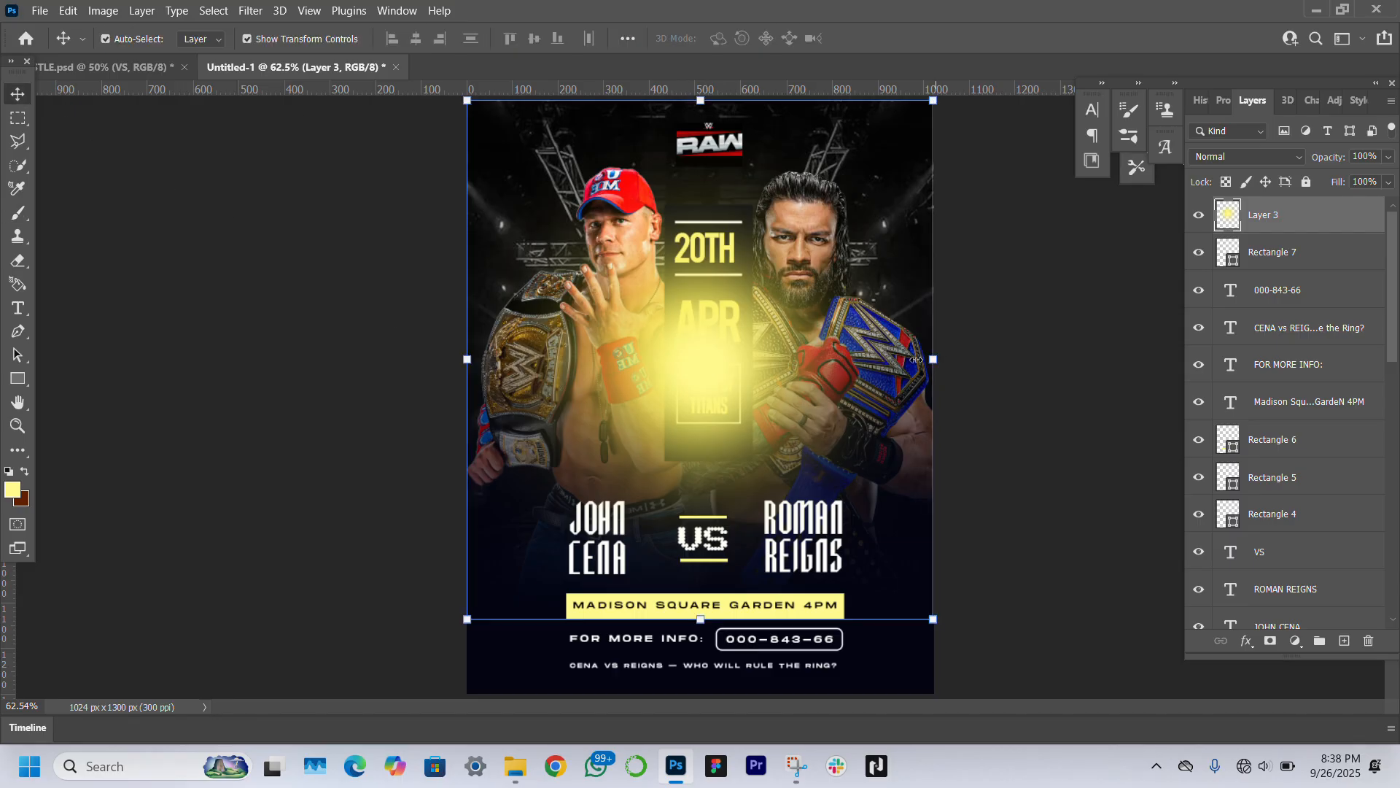
pyautogui.moveTo(916, 360); pyautogui.dragTo(794, 353)
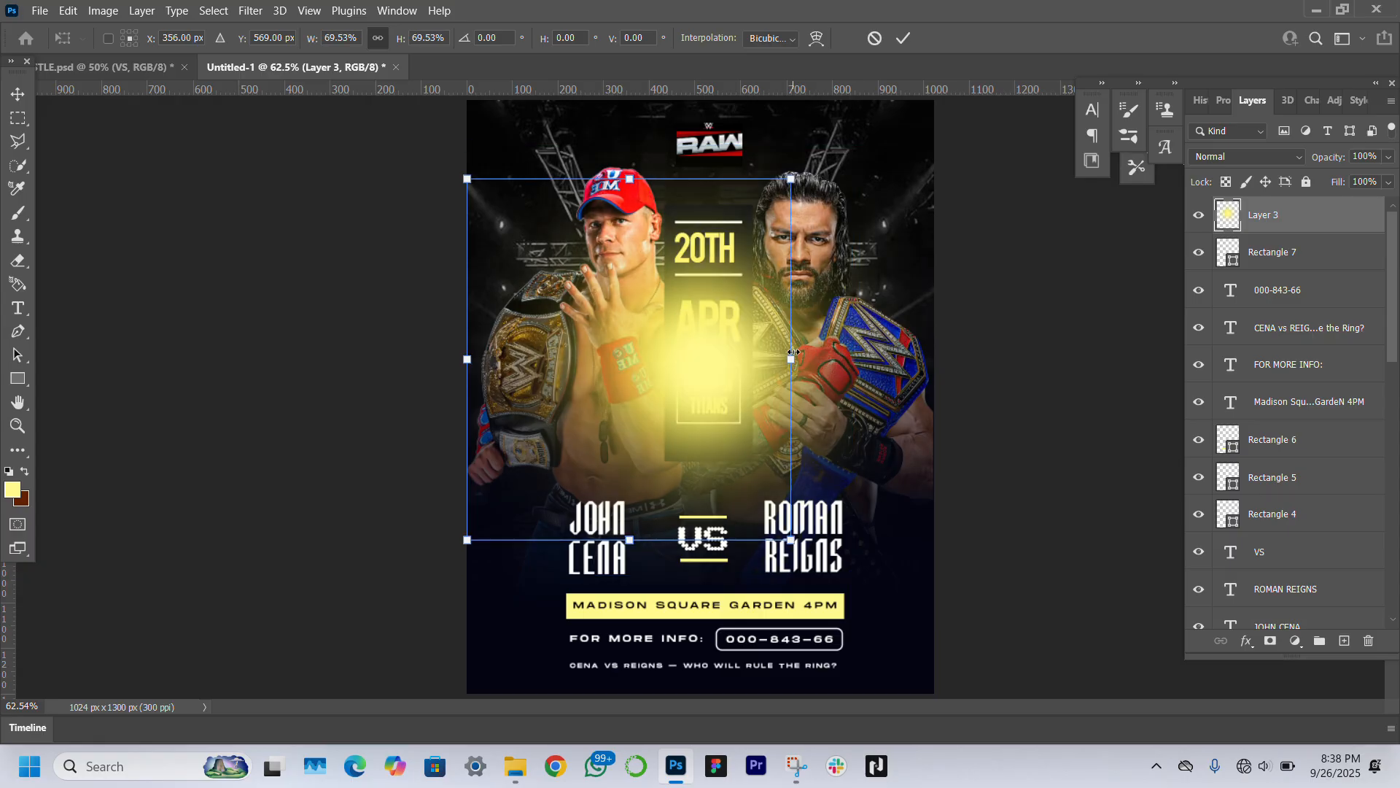
pyautogui.moveTo(620, 385); pyautogui.dragTo(496, 162)
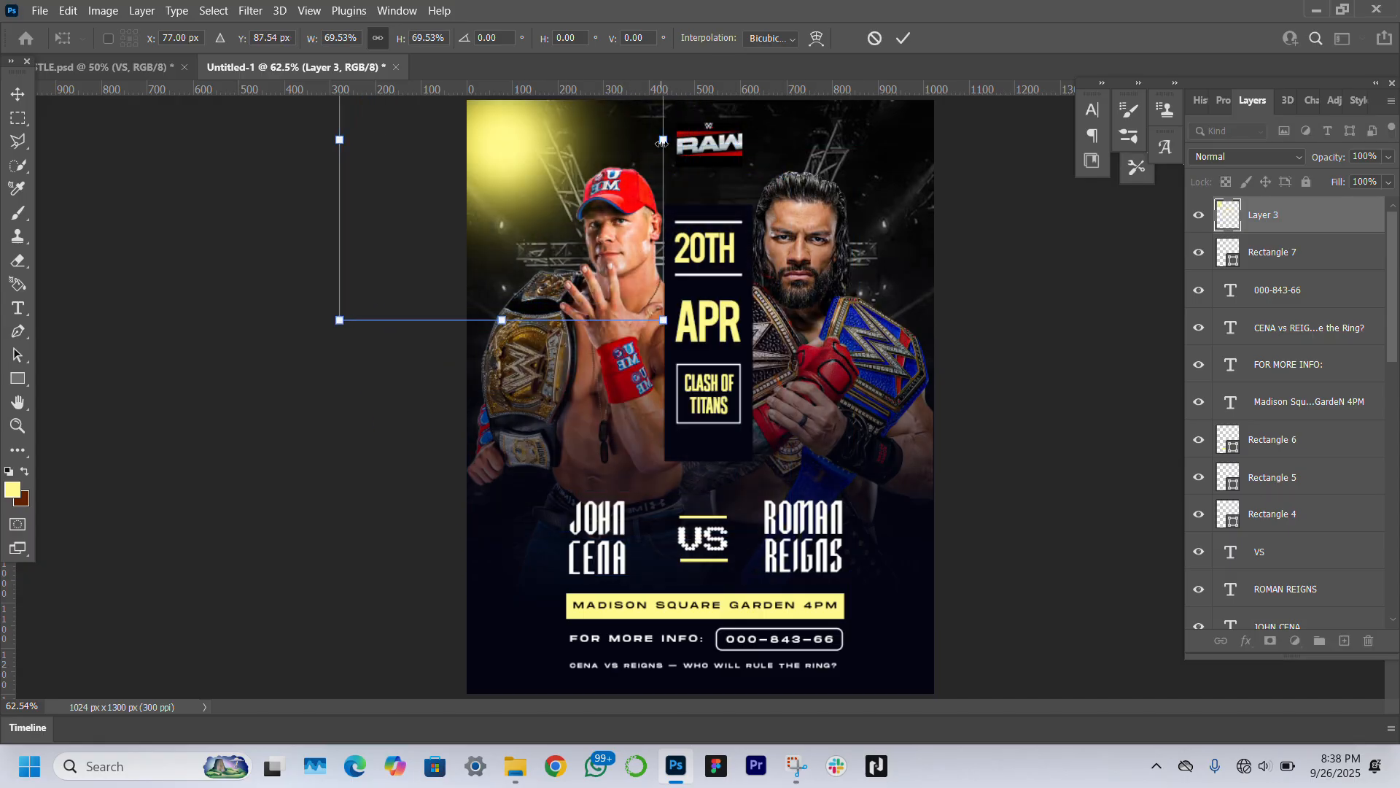
pyautogui.moveTo(665, 141); pyautogui.dragTo(697, 151)
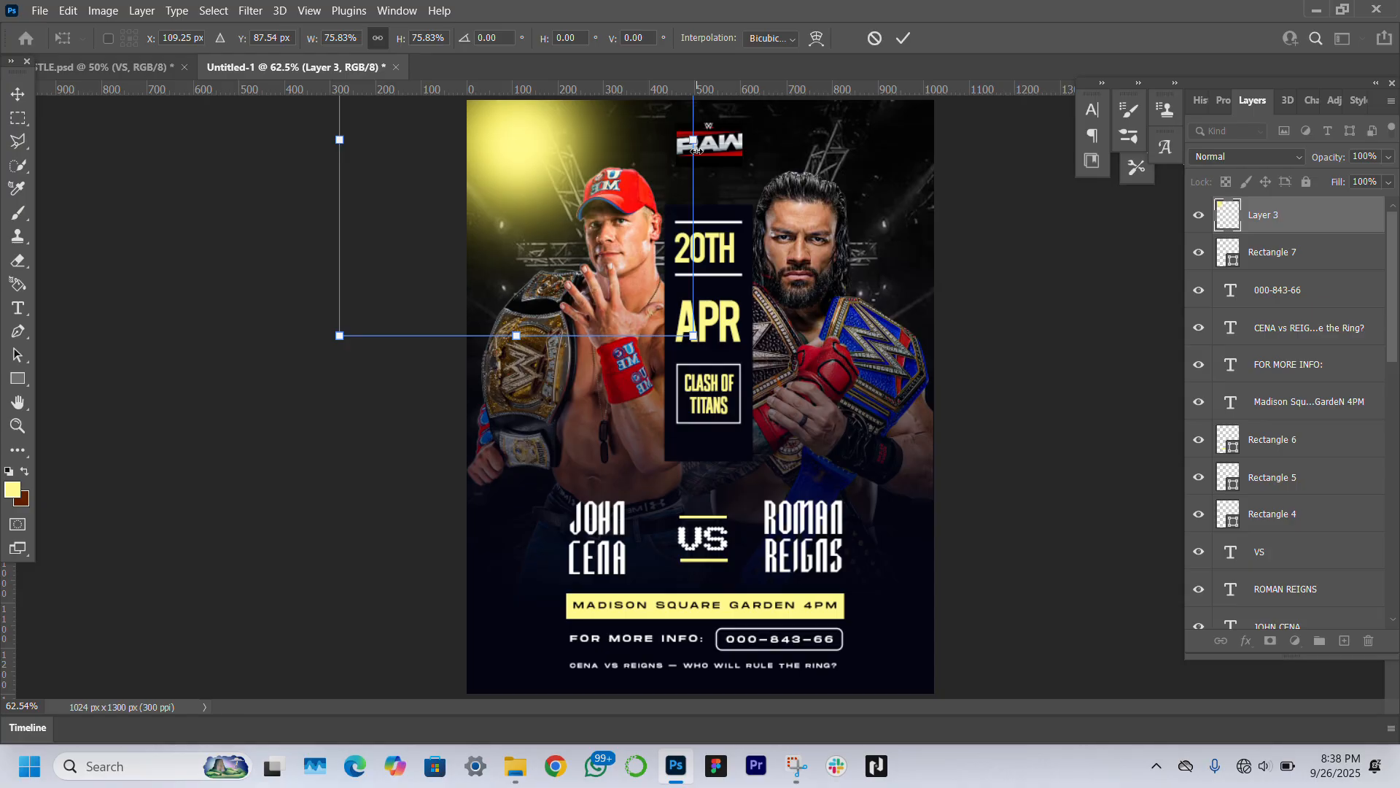
pyautogui.press('Return')
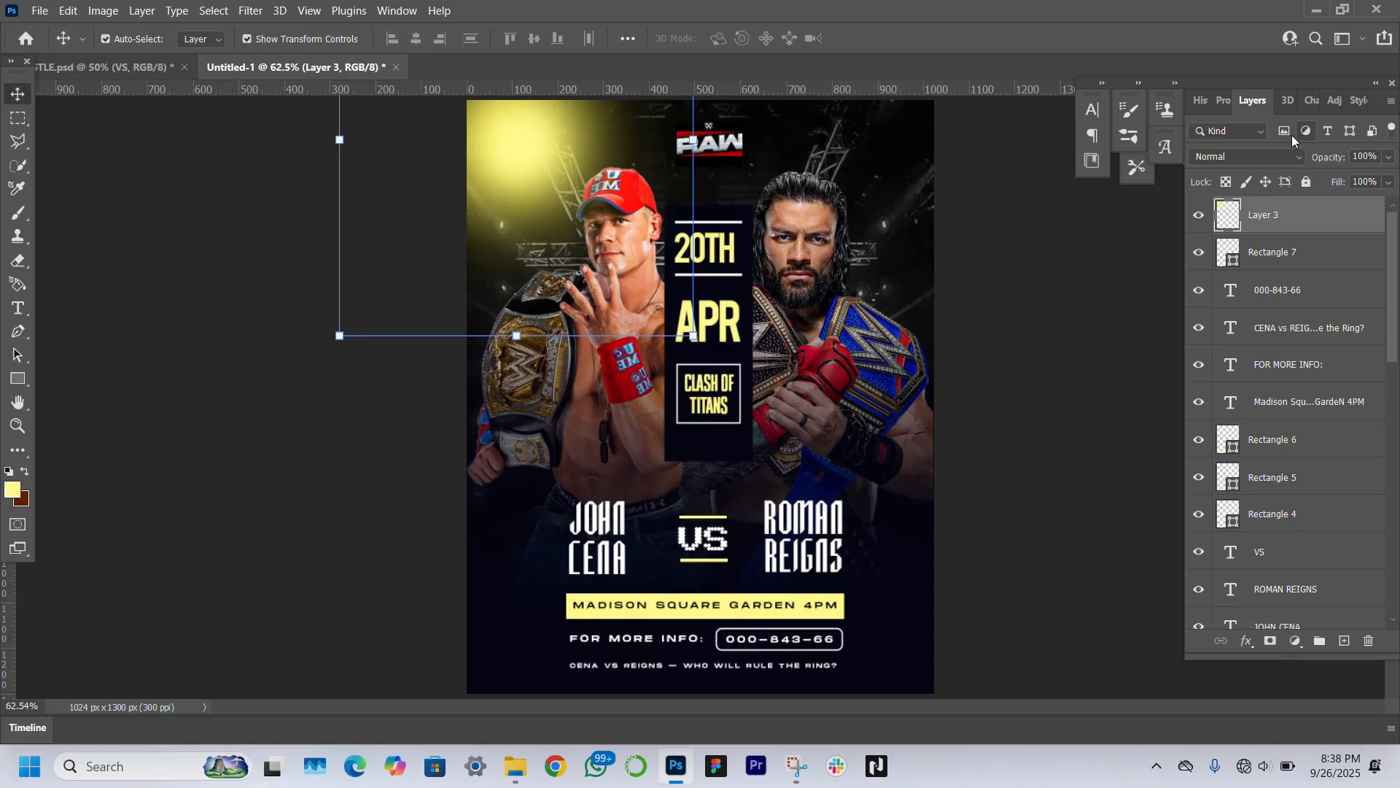
pyautogui.click(1280, 154)
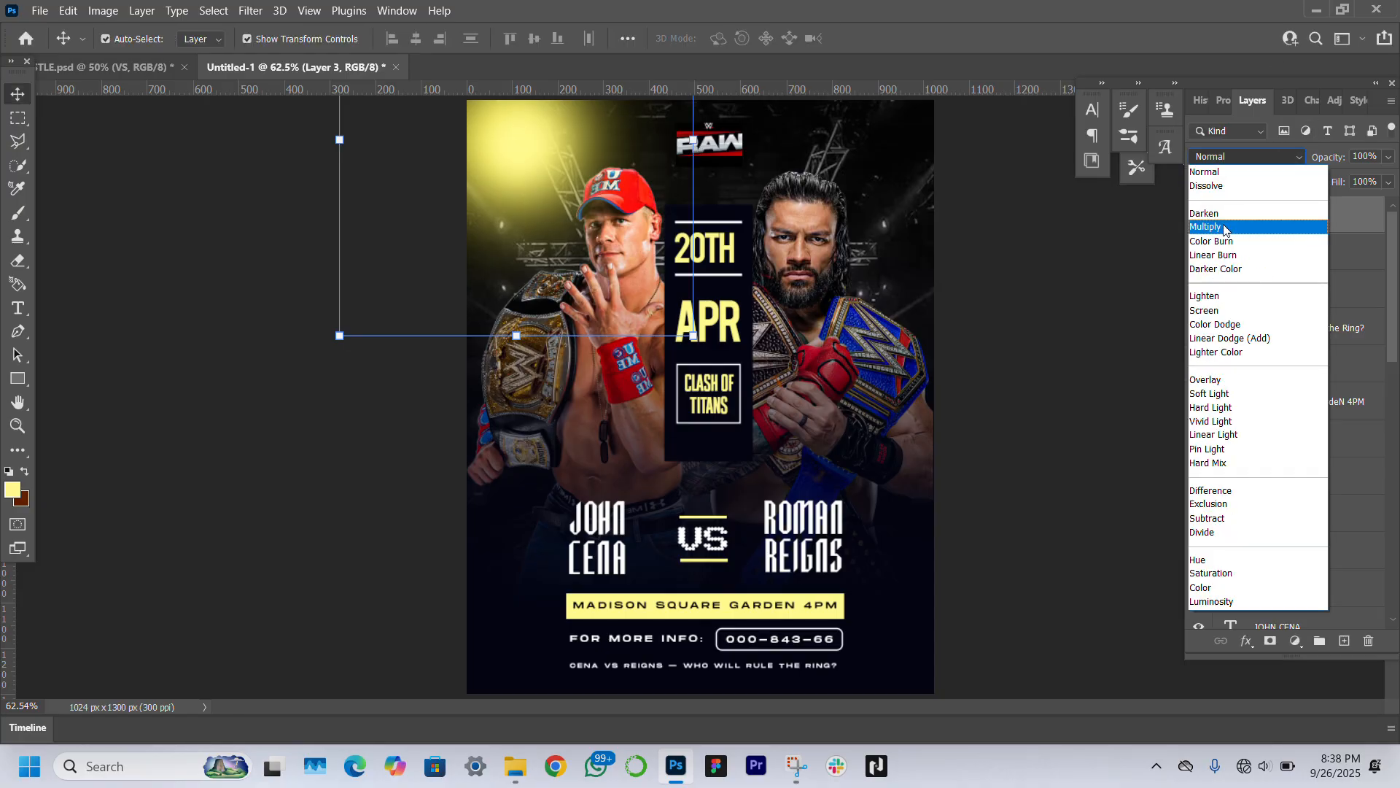
pyautogui.click(1212, 313)
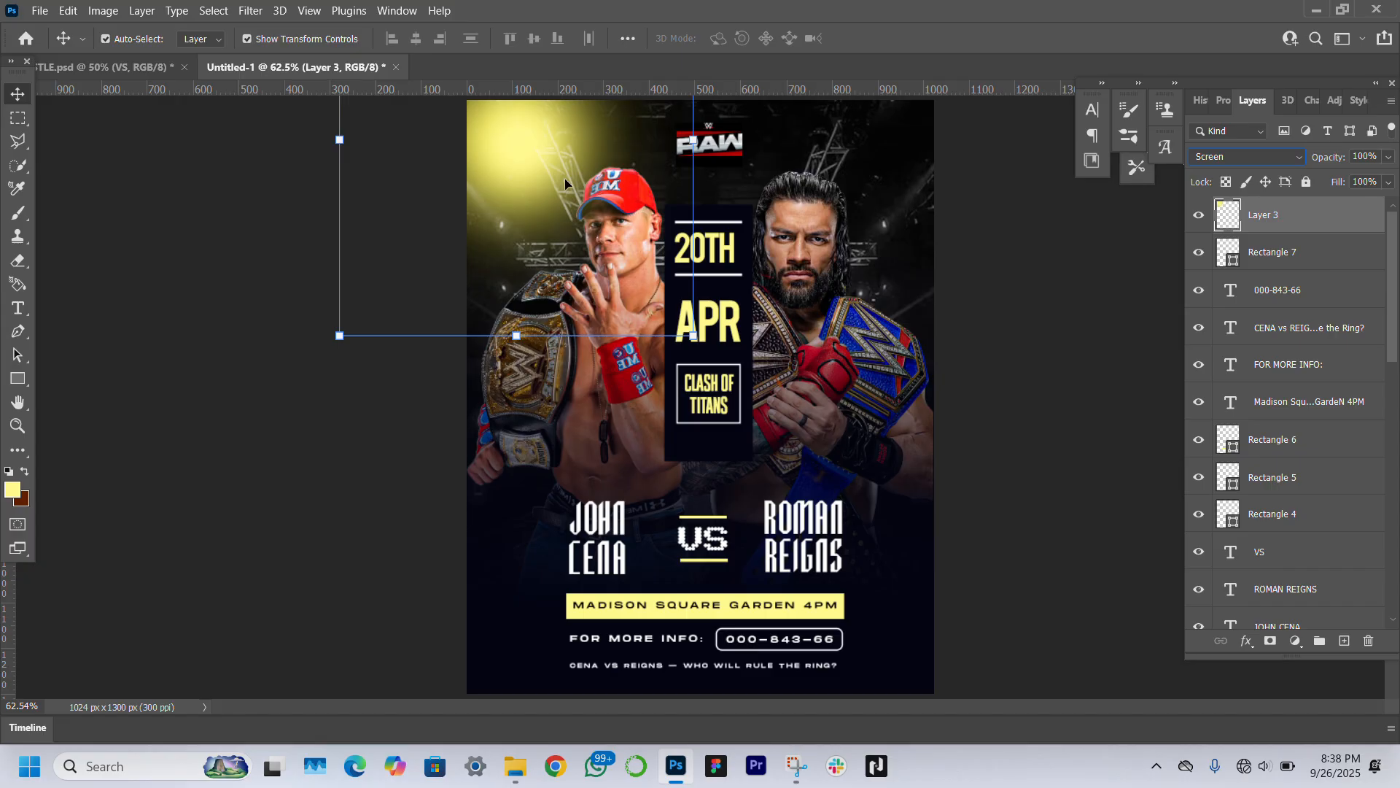
# Duplicate the glow to the upper-right corner and the centre, placing the centre copy beneath Rectangle 1 at 100.41% scale.
pyautogui.moveTo(534, 160); pyautogui.dragTo(696, 329)
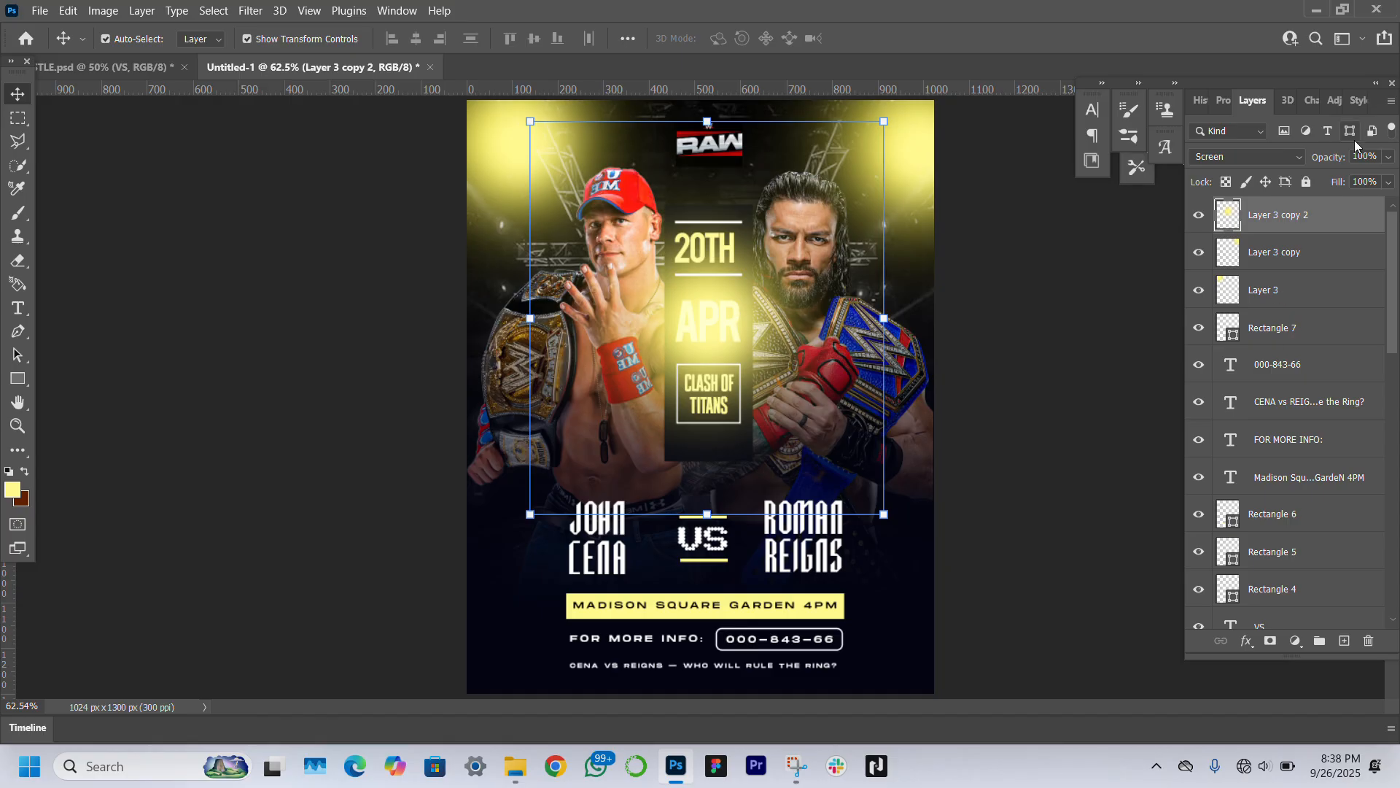
pyautogui.moveTo(1276, 217); pyautogui.dragTo(1336, 432)
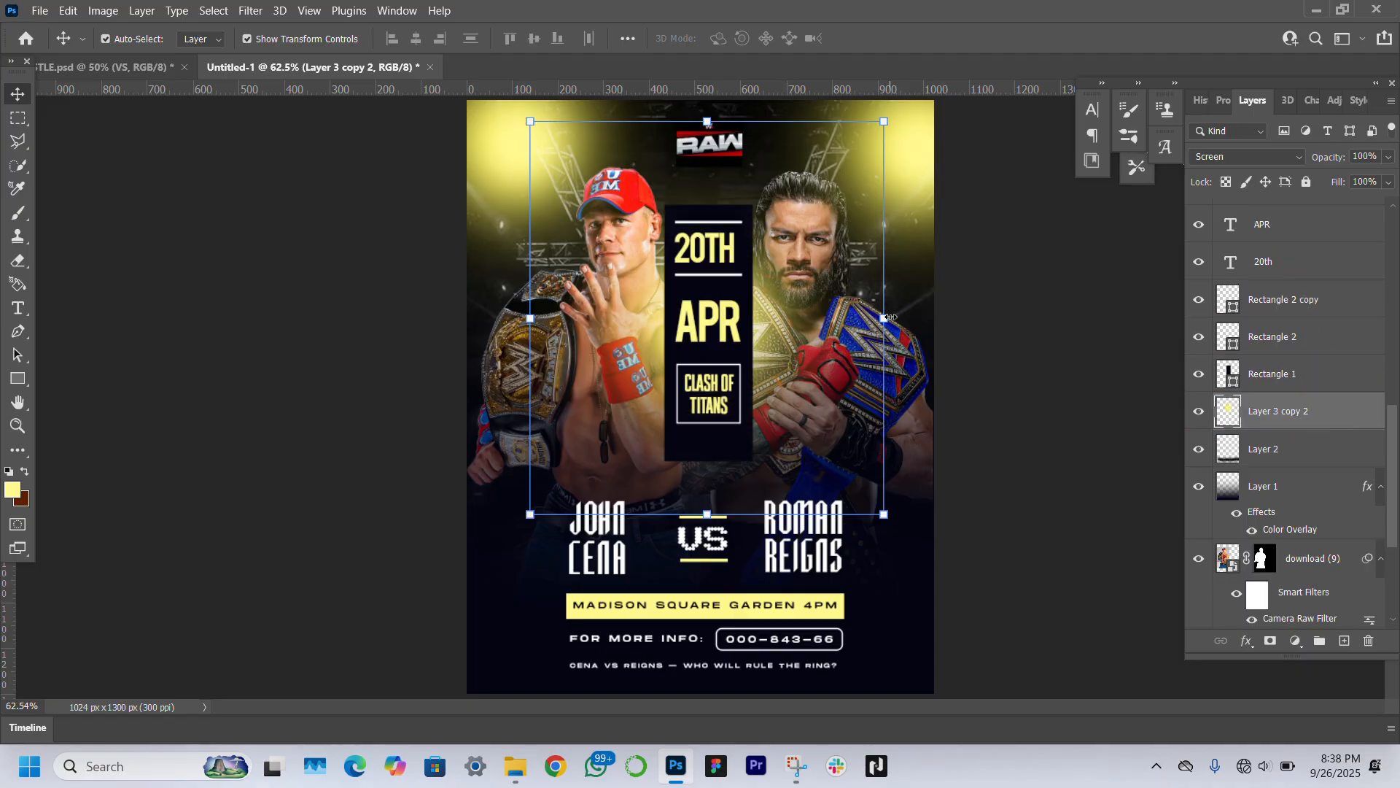
pyautogui.moveTo(900, 316); pyautogui.dragTo(891, 323)
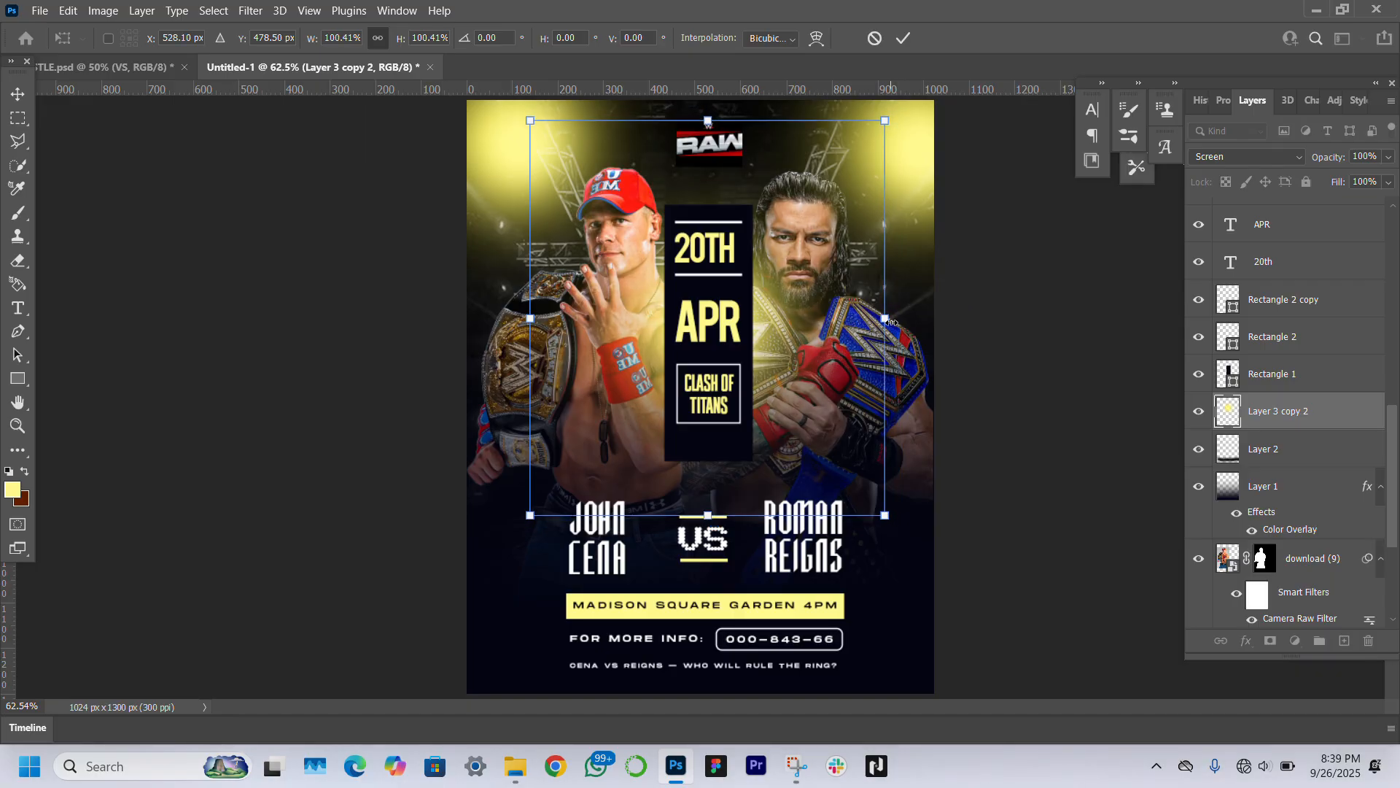
pyautogui.press('Return')
# Duplicate the poster's upper-right glow and place the copy at the lower-right corner.
pyautogui.click(912, 157)
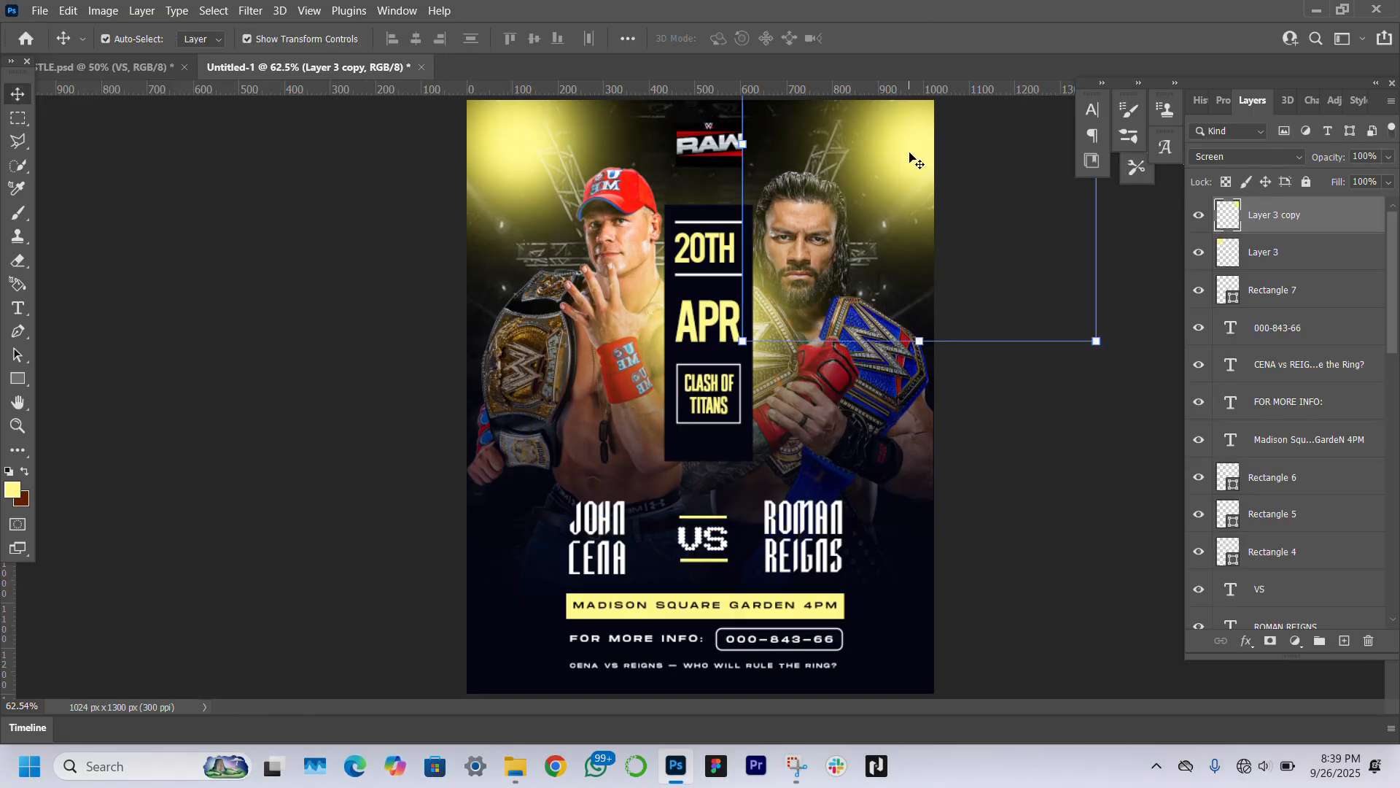
pyautogui.moveTo(913, 154); pyautogui.dragTo(917, 676)
pyautogui.hotkey('ctrl', 'j')
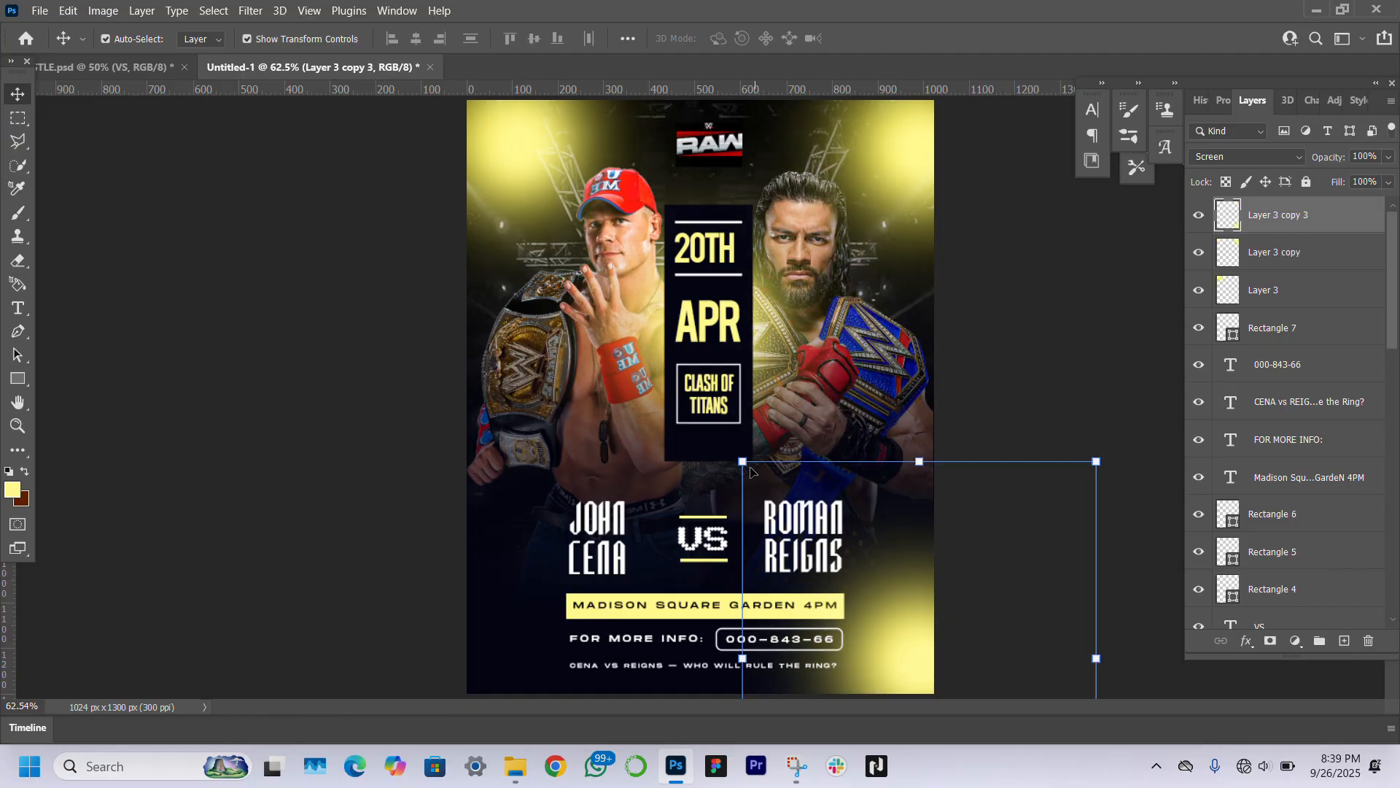
pyautogui.moveTo(740, 454); pyautogui.dragTo(682, 390)
pyautogui.moveTo(890, 612); pyautogui.dragTo(930, 652)
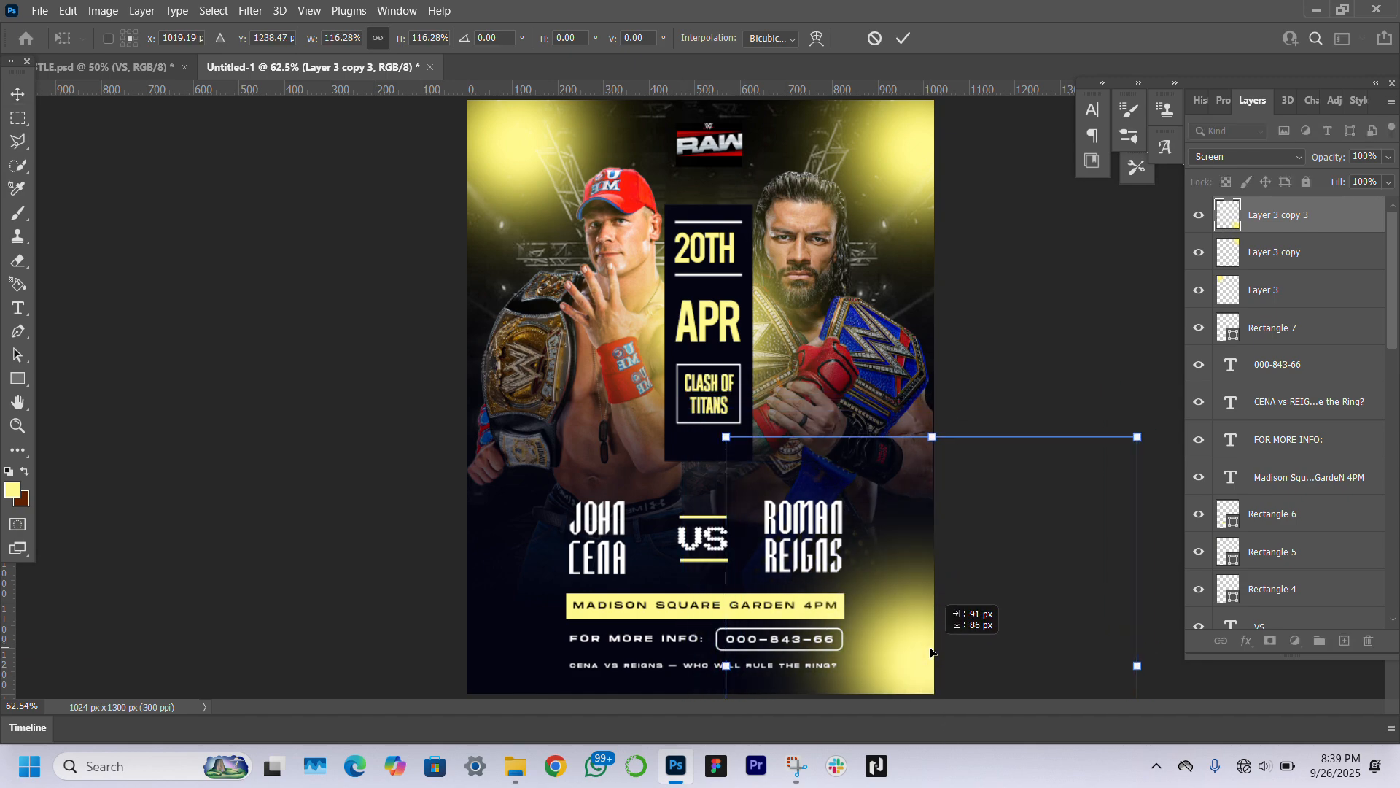
pyautogui.click(505, 540)
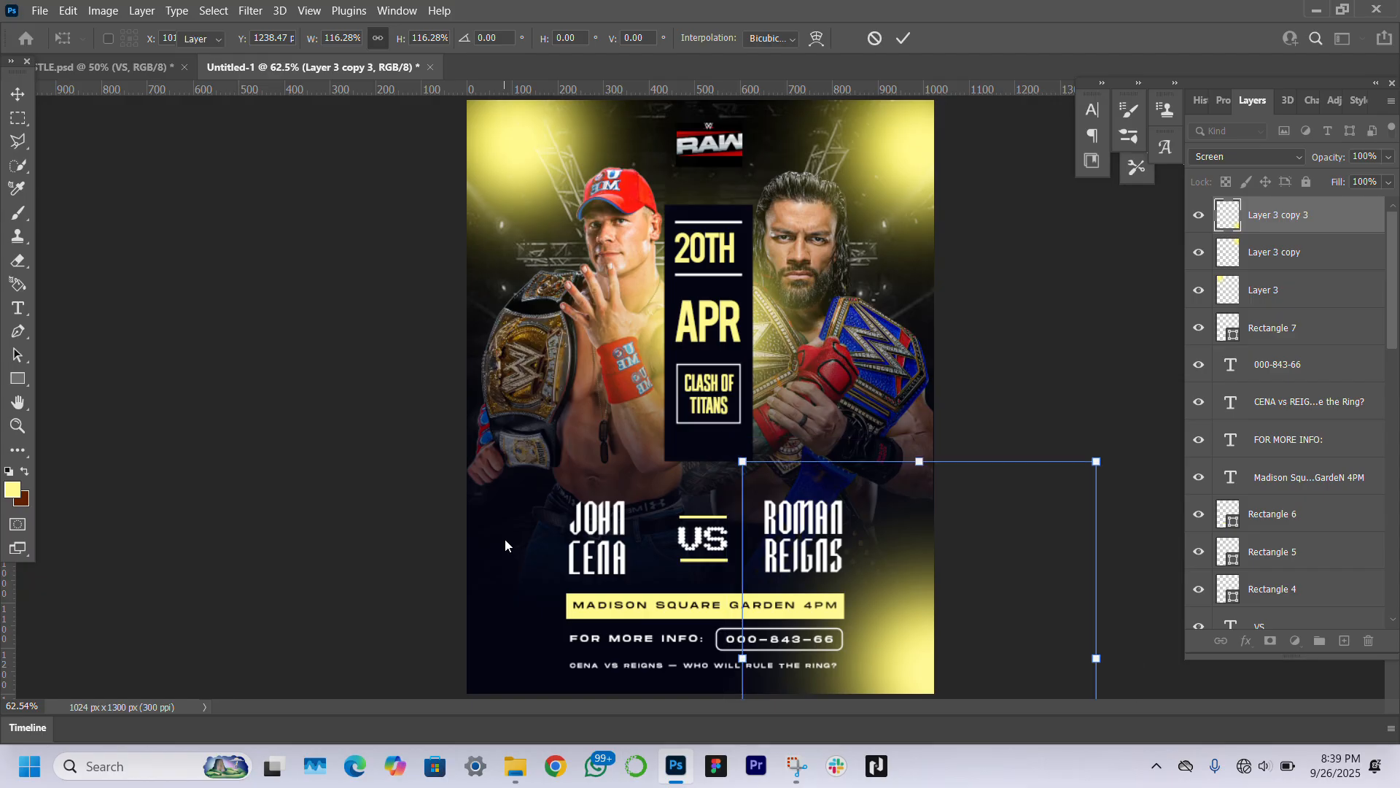
# Stamp all visible layers into a new merged layer at the top of the layer stack.
pyautogui.click(180, 480)
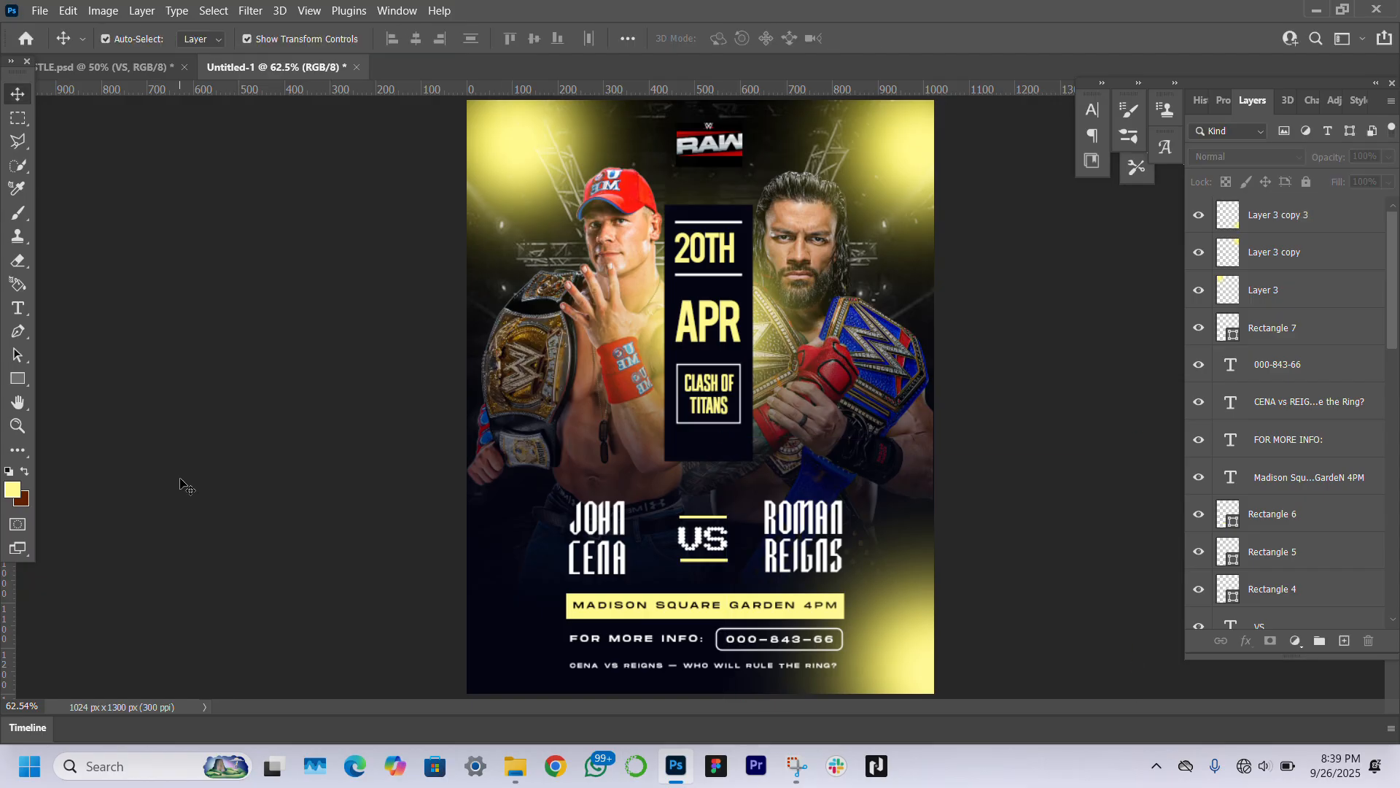
pyautogui.hotkey('ctrl', 'shift', 'alt', 'e')
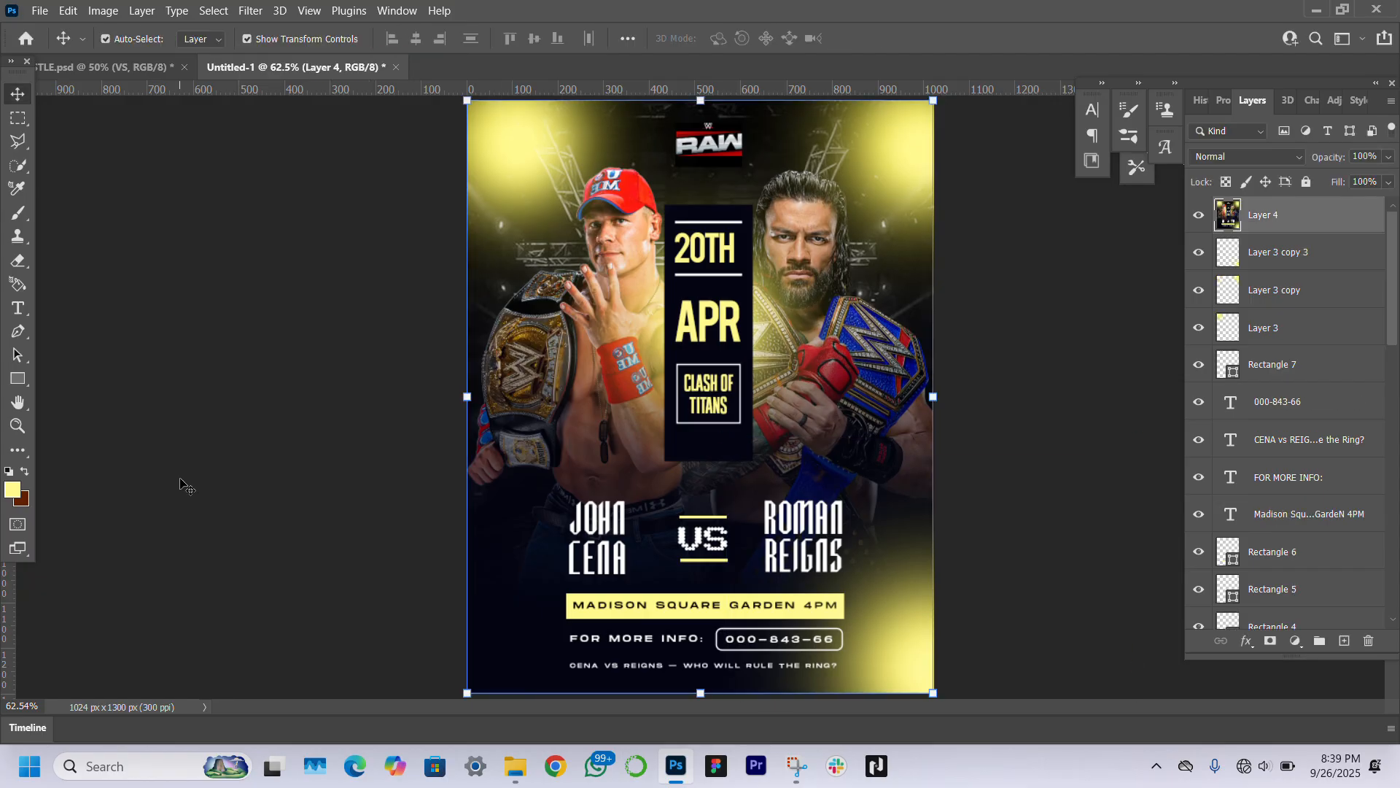
# Apply Camera Raw with exposure +0.10, contrast +50, highlights -5, shadows -16, whites +24, blacks -26, texture +57, clarity +24, dehaze +19, vibrance +9.
pyautogui.click(250, 11)
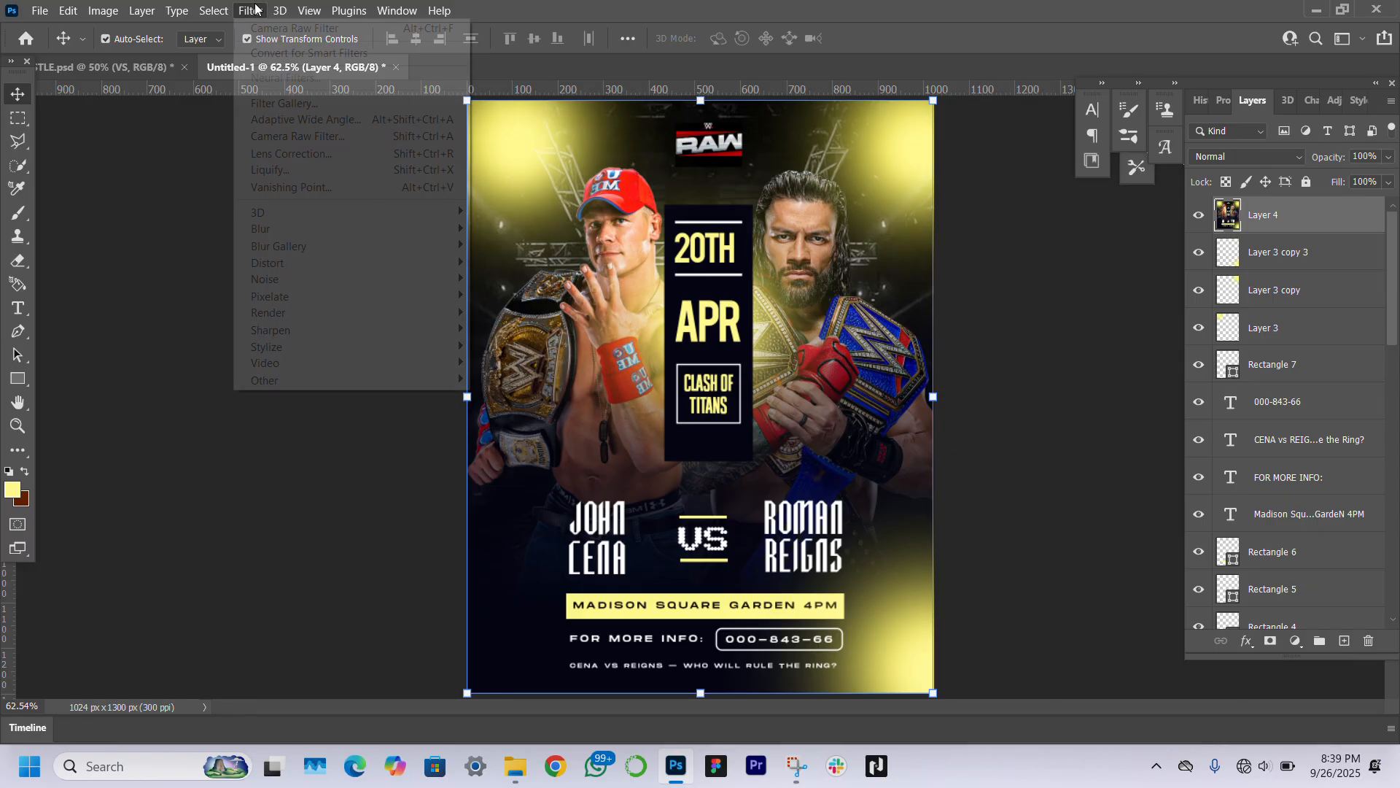
pyautogui.click(373, 143)
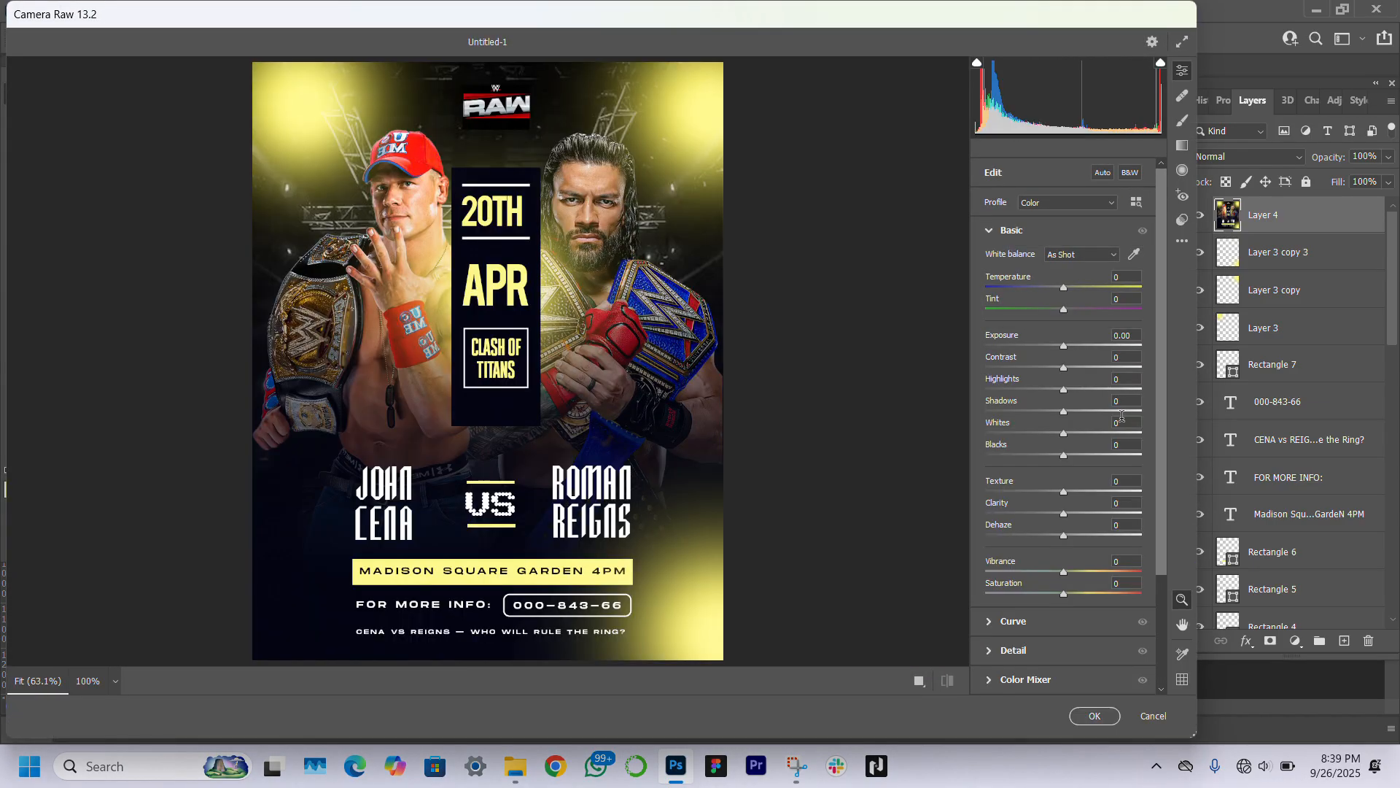
pyautogui.click(1103, 368)
pyautogui.moveTo(1043, 388); pyautogui.dragTo(1083, 432)
pyautogui.moveTo(1063, 454); pyautogui.dragTo(1071, 572)
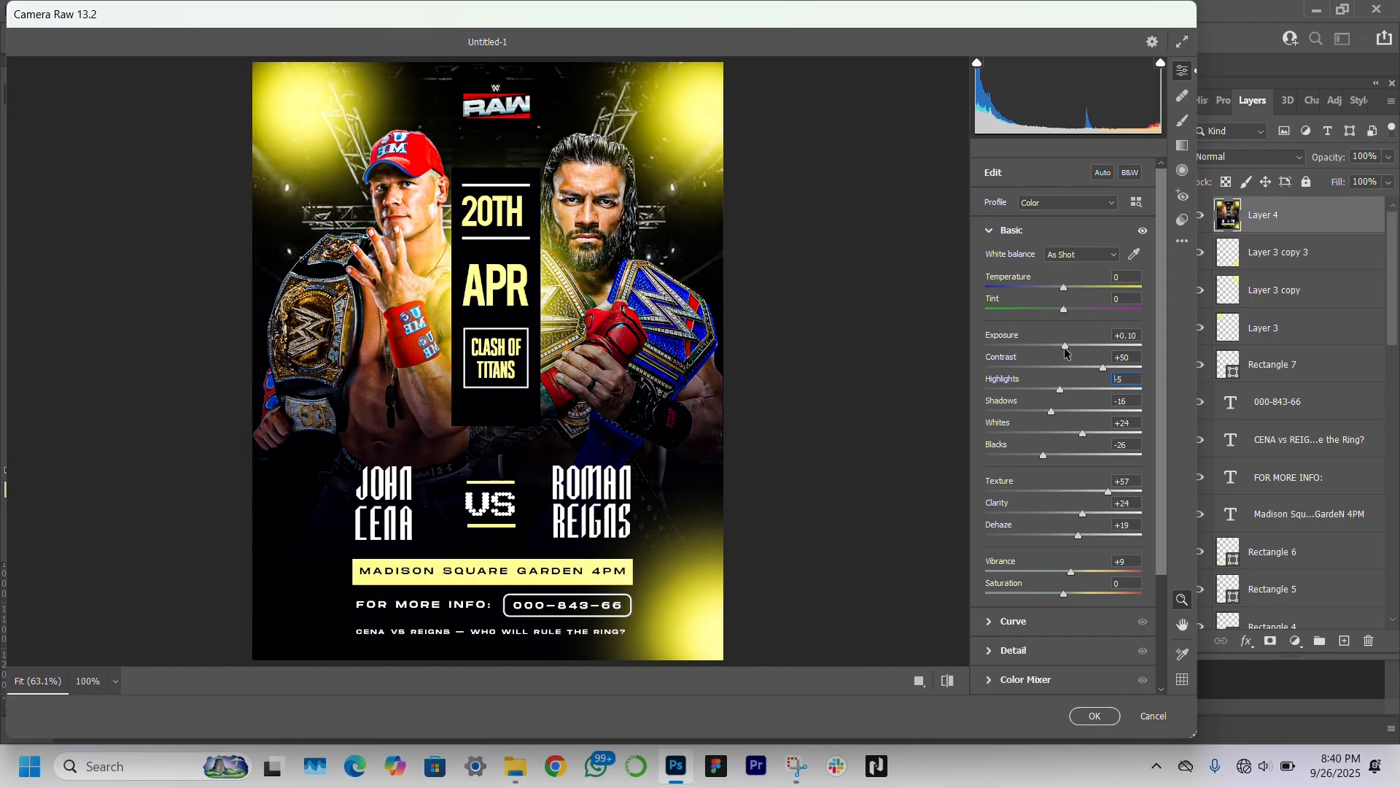
pyautogui.click(1087, 716)
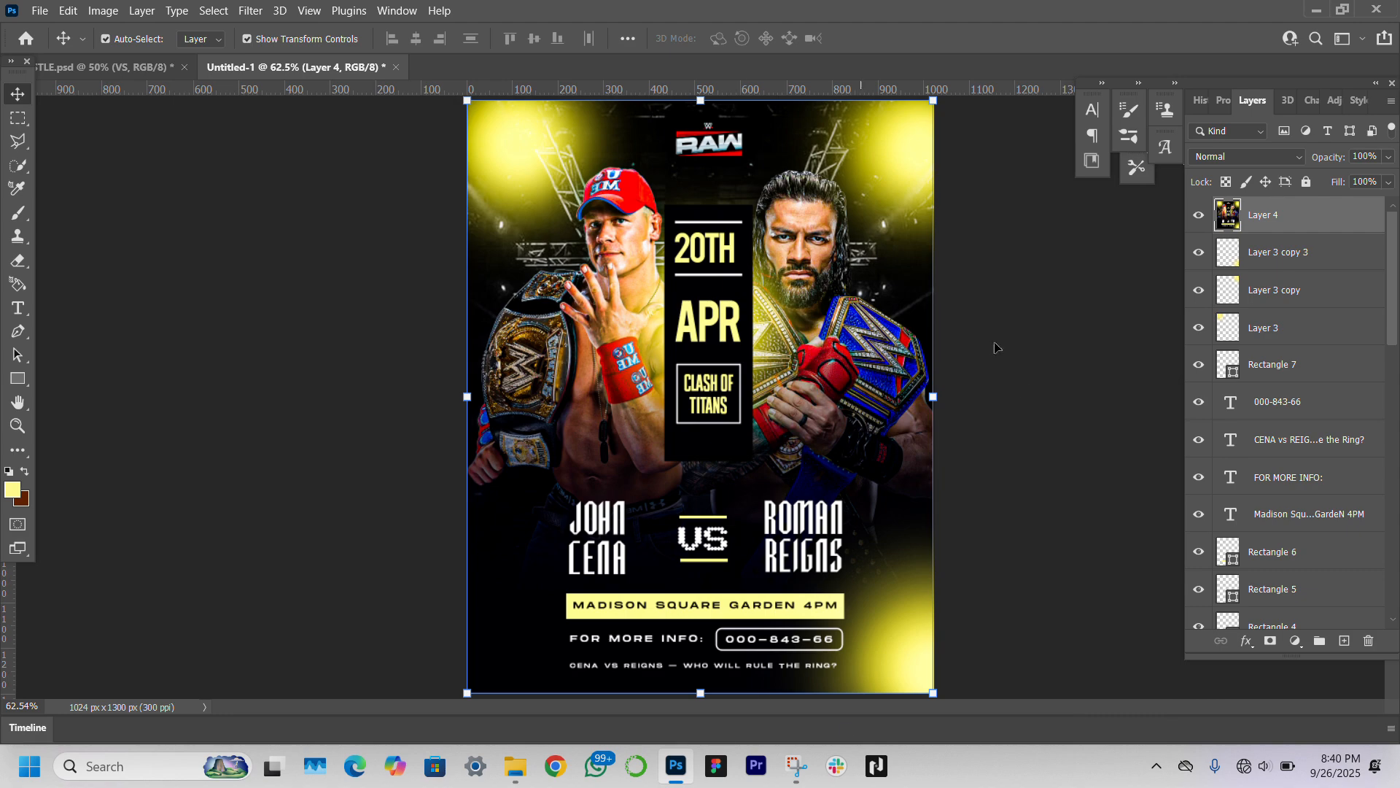